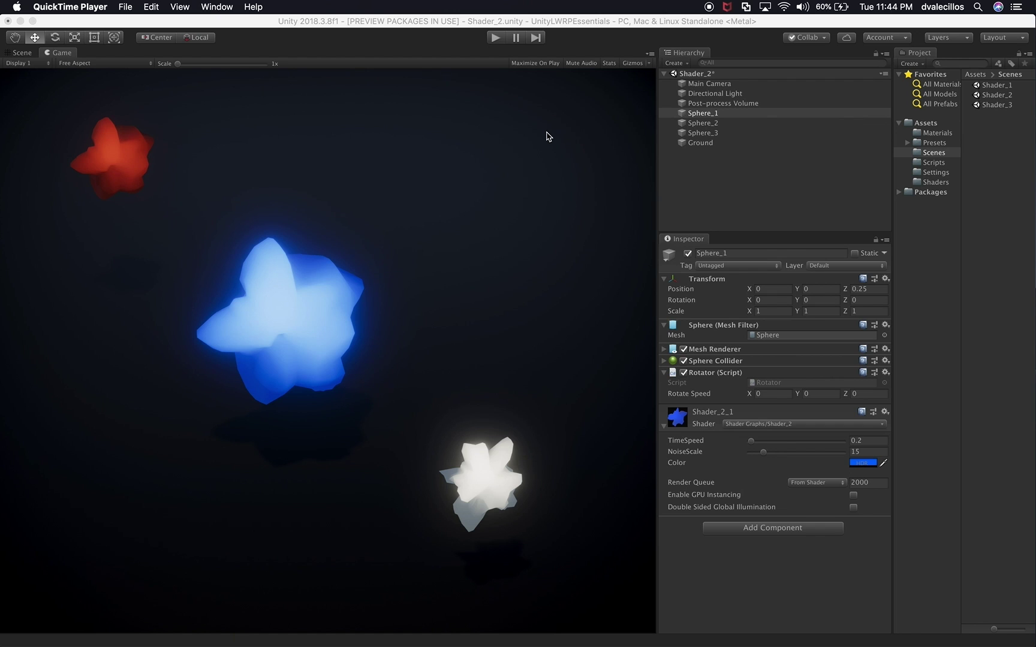
Step: Run the scene, try different TimeSpeed and NoiseScale values on the blue sphere's material, and stop the run
left_click(502, 39)
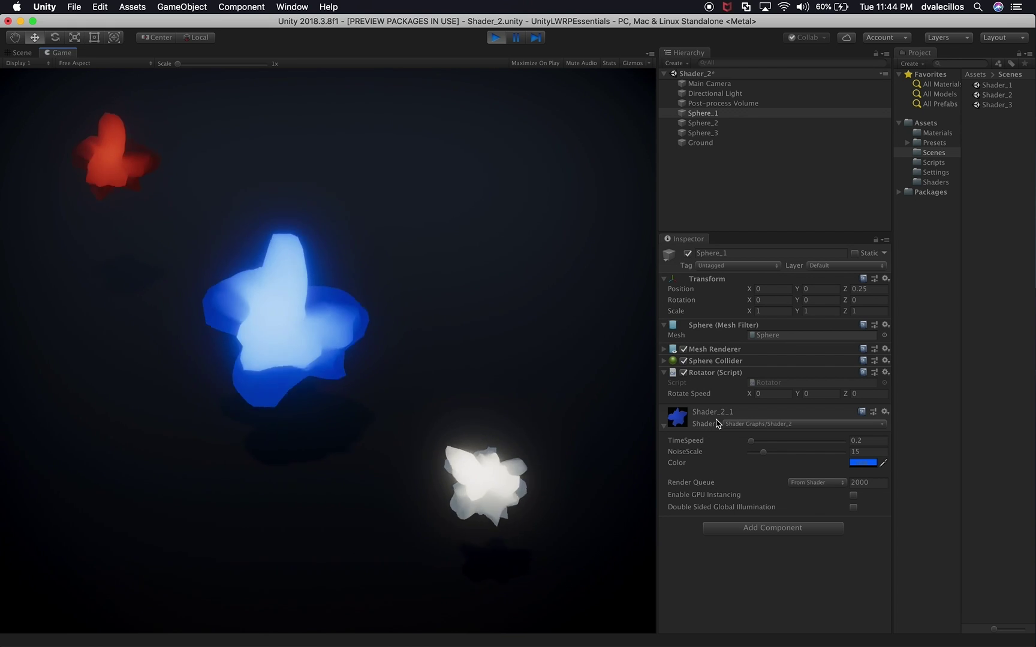
mouse_move(750, 442)
left_mouse_down()
mouse_move(839, 445)
mouse_move(753, 455)
left_mouse_up()
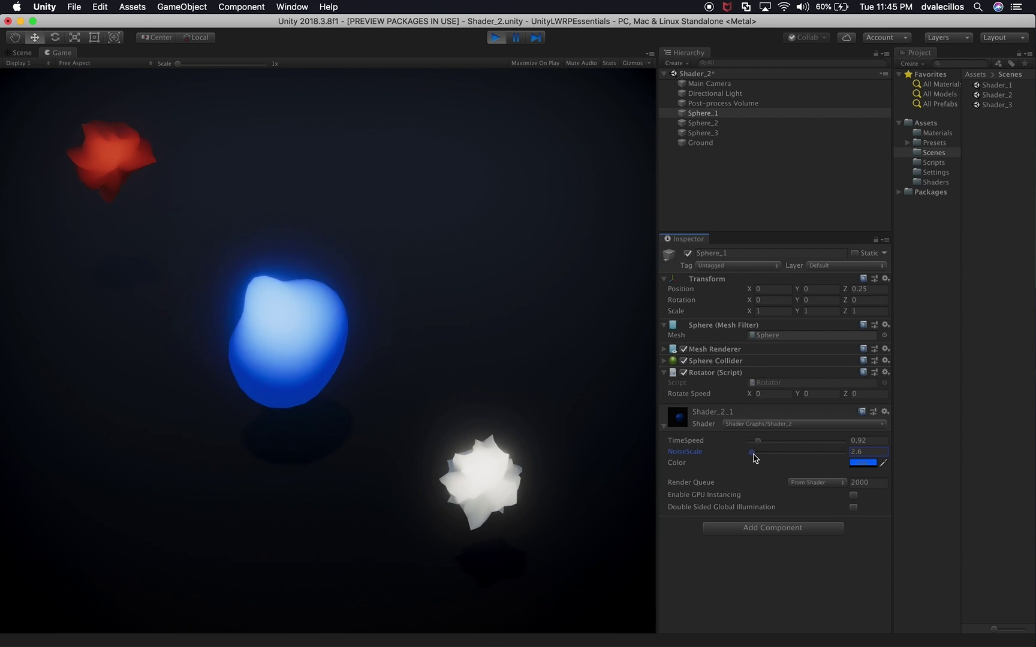
left_click_drag(760, 441, 838, 444)
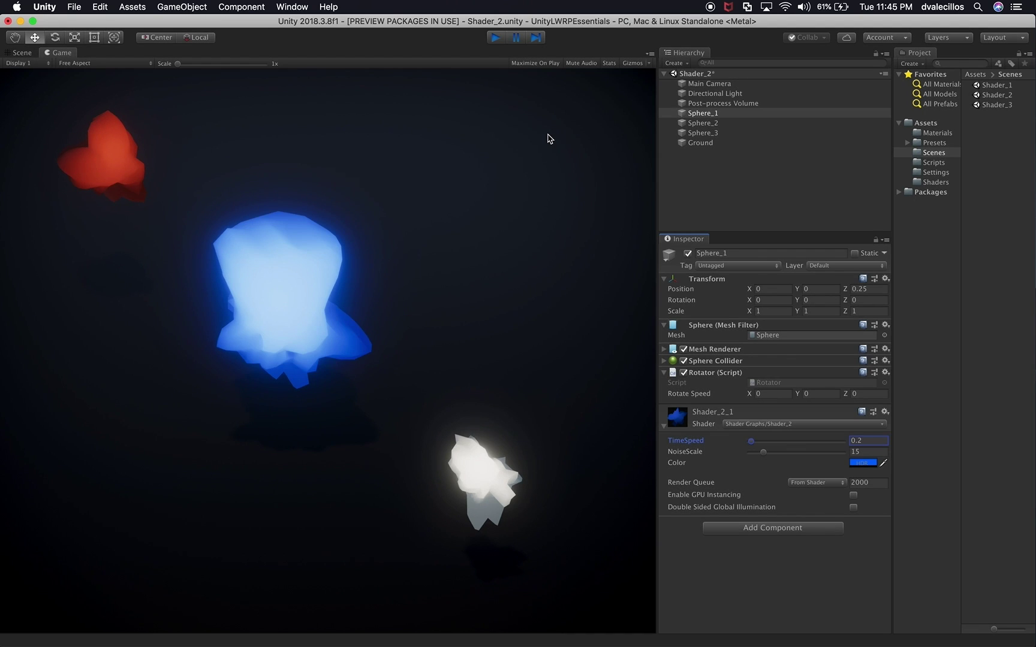
key("super+p")
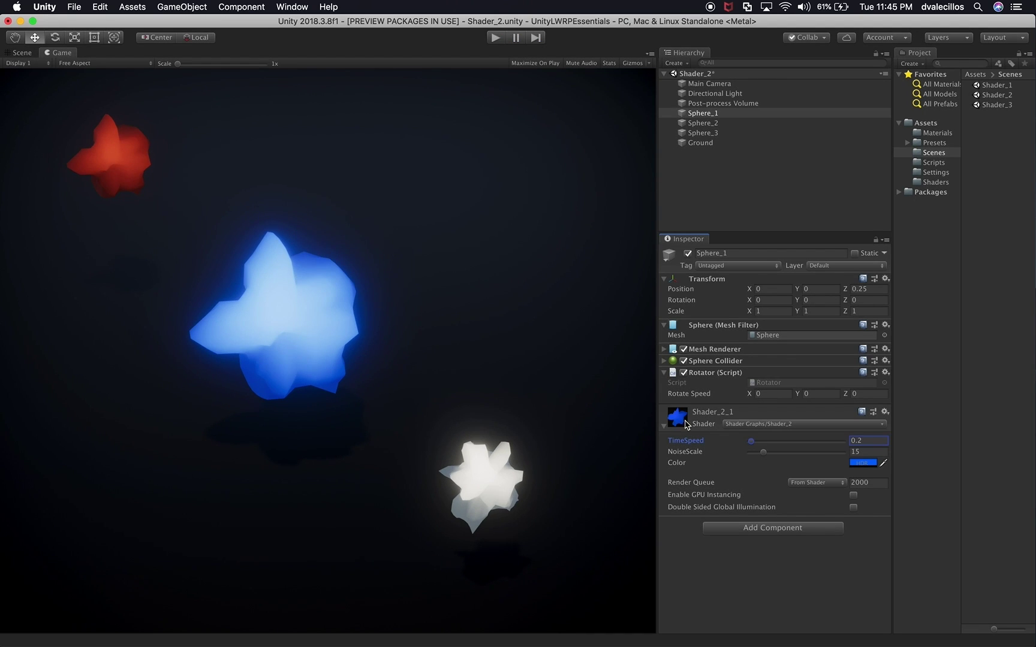
Step: Duplicate the Shader_2 scene and open the copy, discarding the unsaved changes in Shader_2
left_click(1018, 124)
left_click(1011, 96)
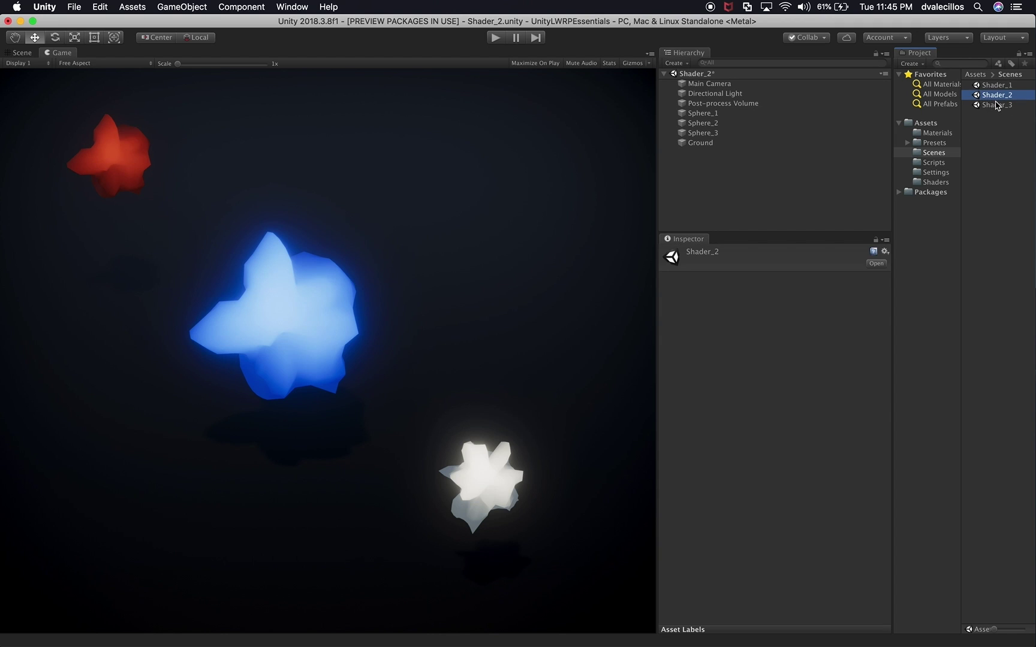
key("super+d")
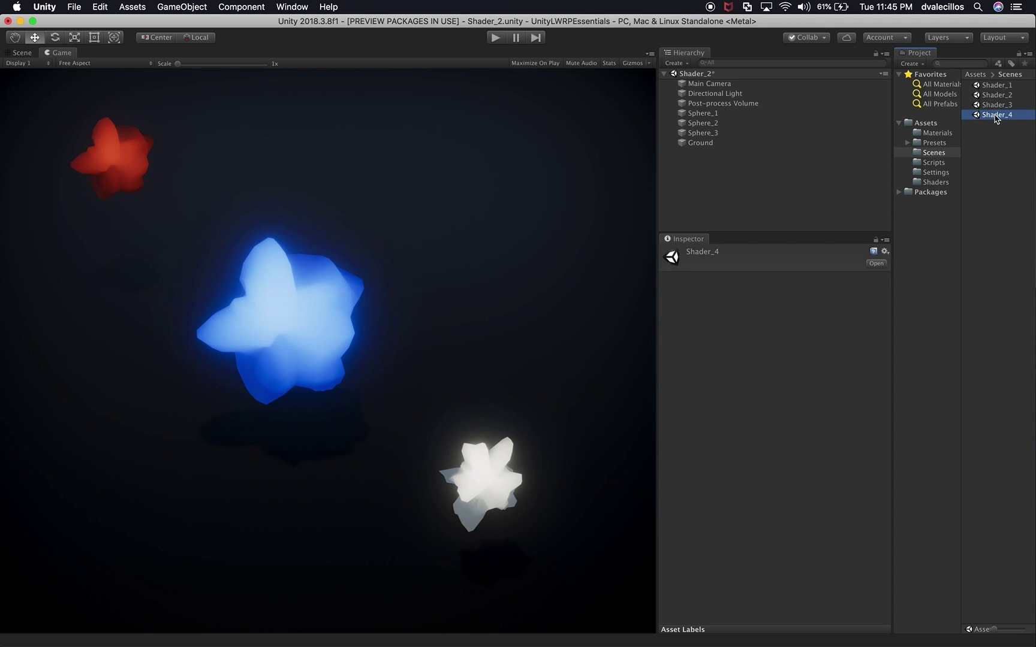
double_click(995, 115)
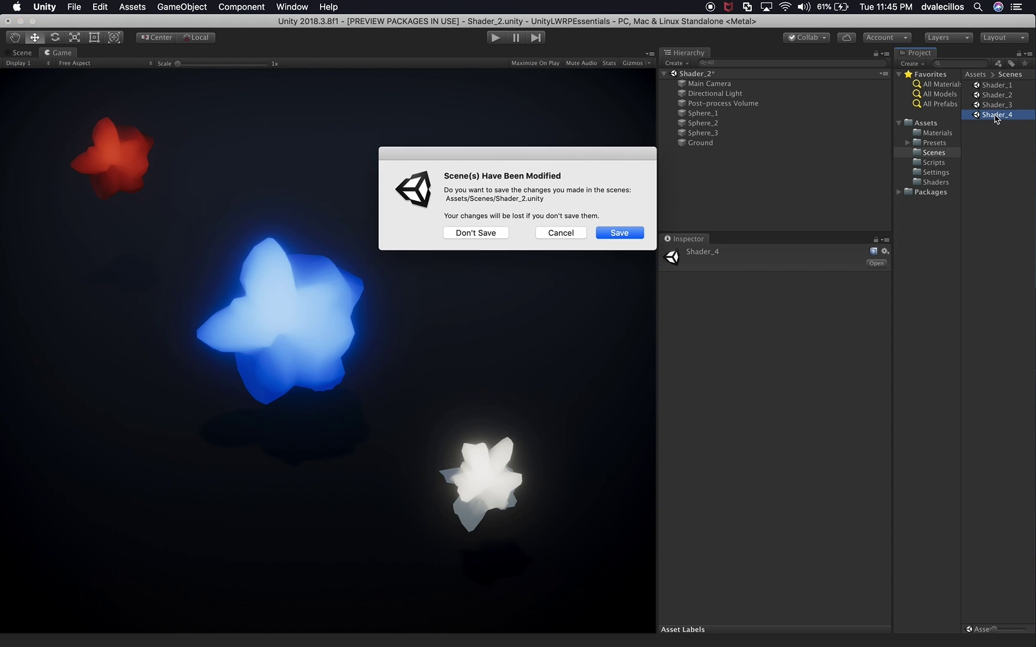
left_click(475, 233)
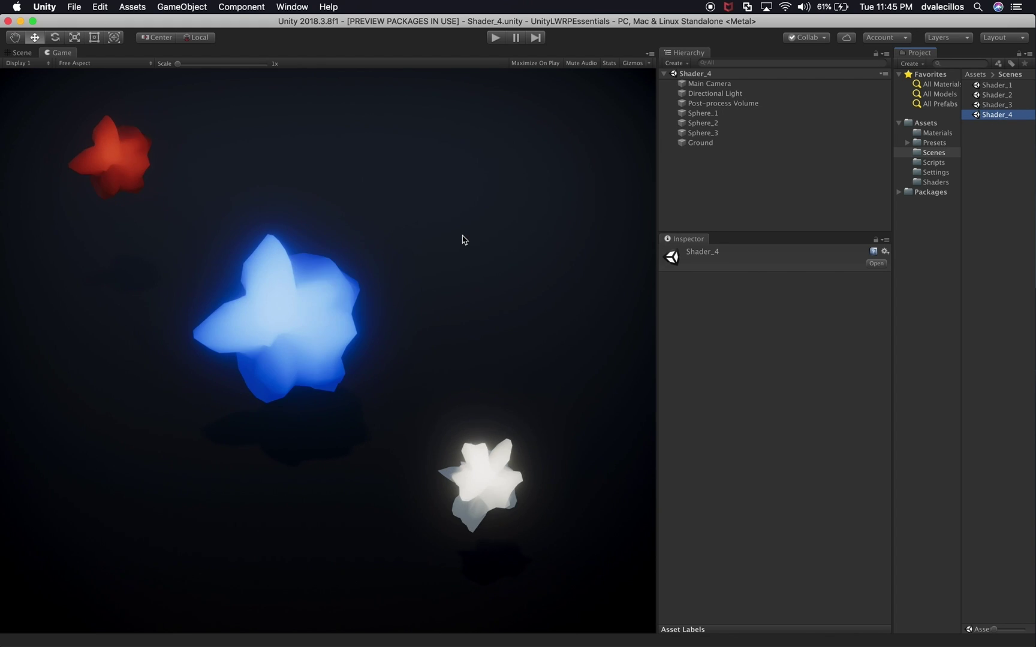
Step: Delete the red sphere and the white sphere from the Shader_4 scene and return to the game view
left_click(701, 113)
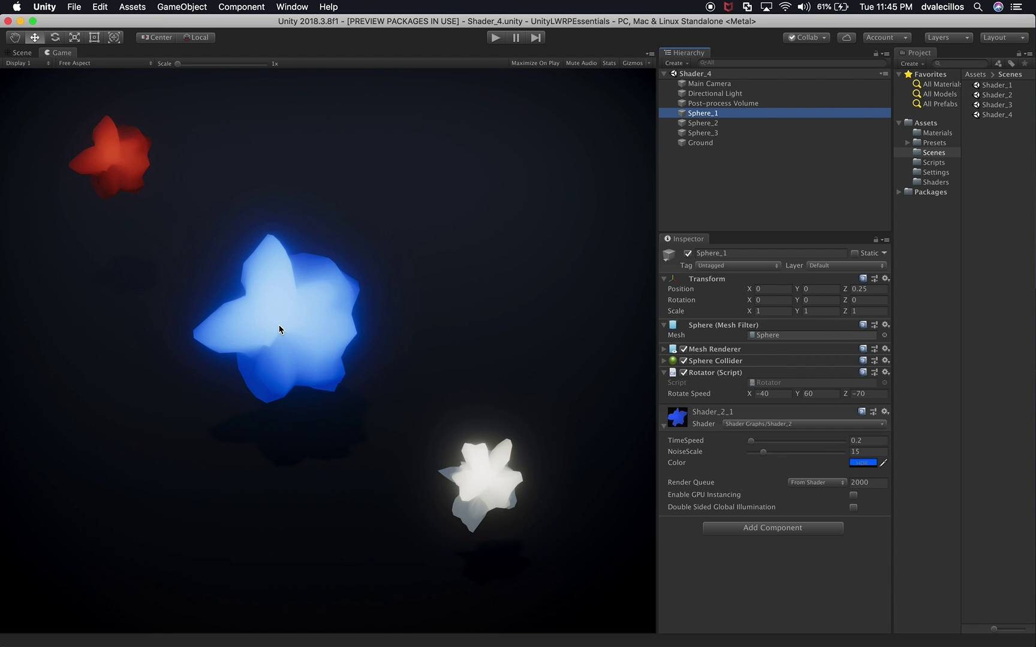
left_click(22, 53)
left_click(155, 147)
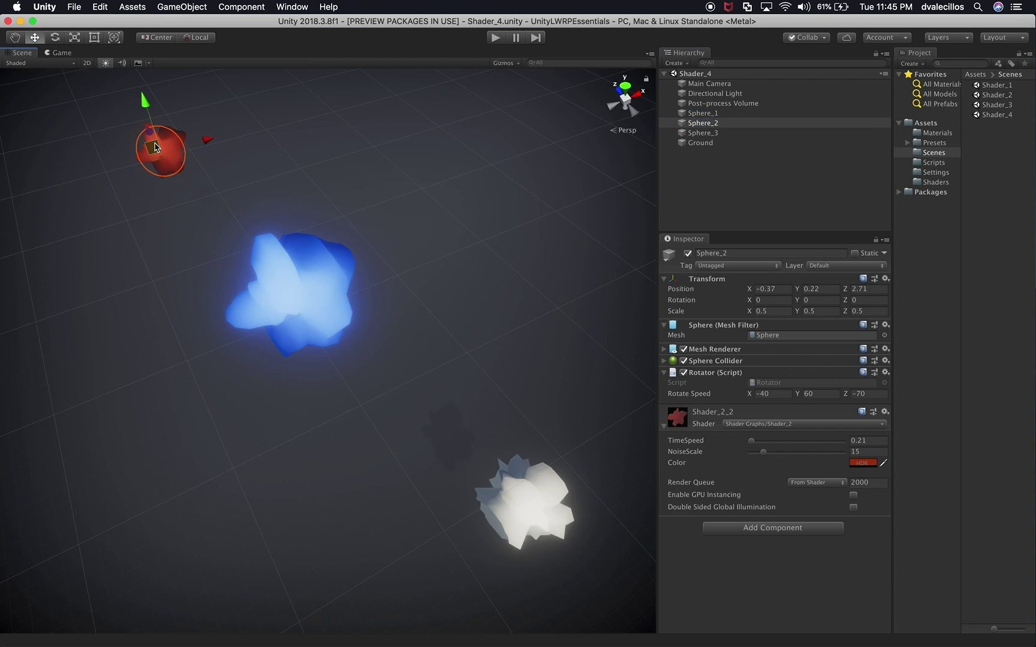
left_click(536, 506, "shift")
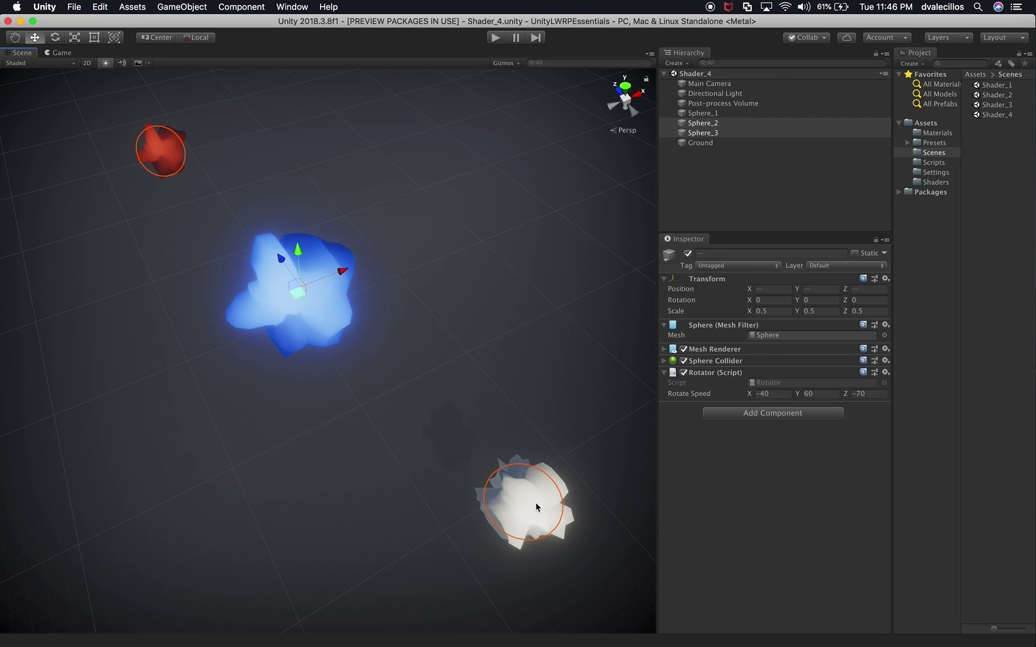
key("super+BackSpace")
left_click(66, 54)
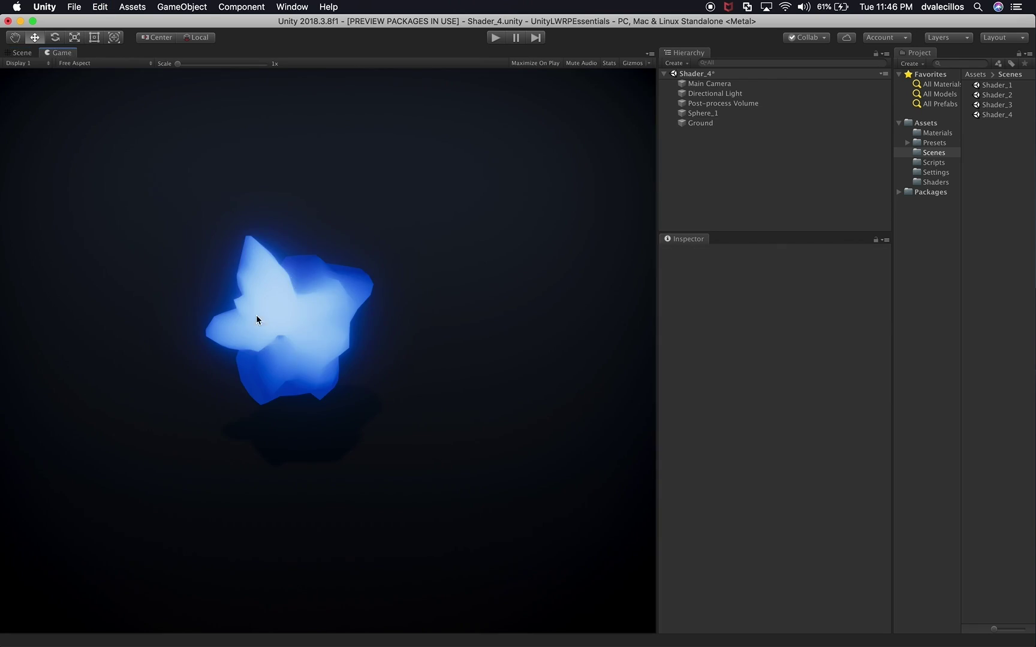
Step: Set the Main Camera's X position to -1
left_click(722, 85)
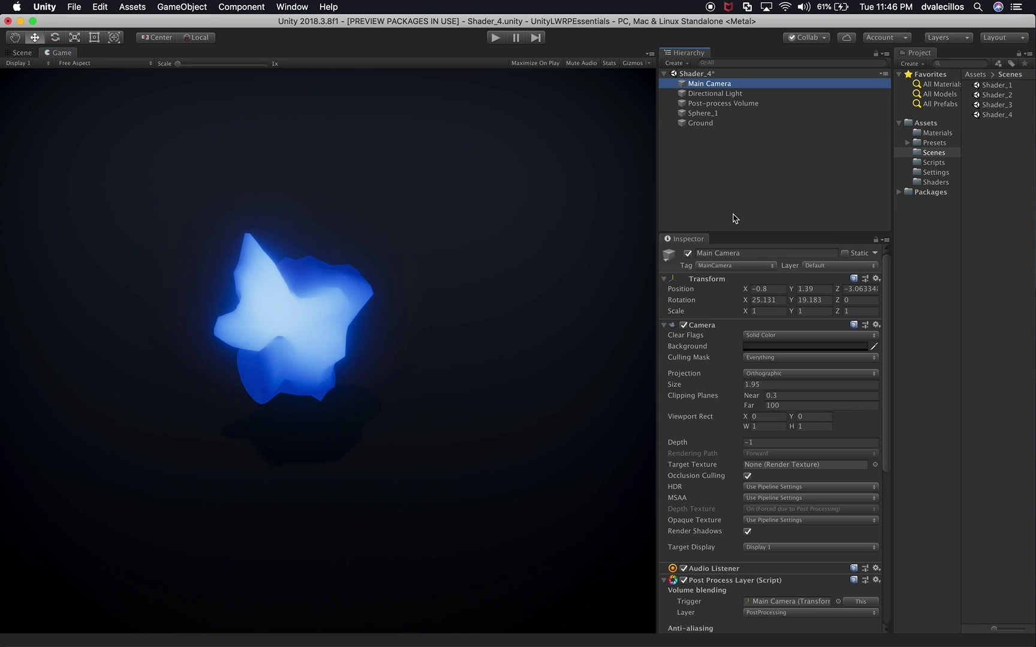
left_click_drag(737, 285, 737, 289)
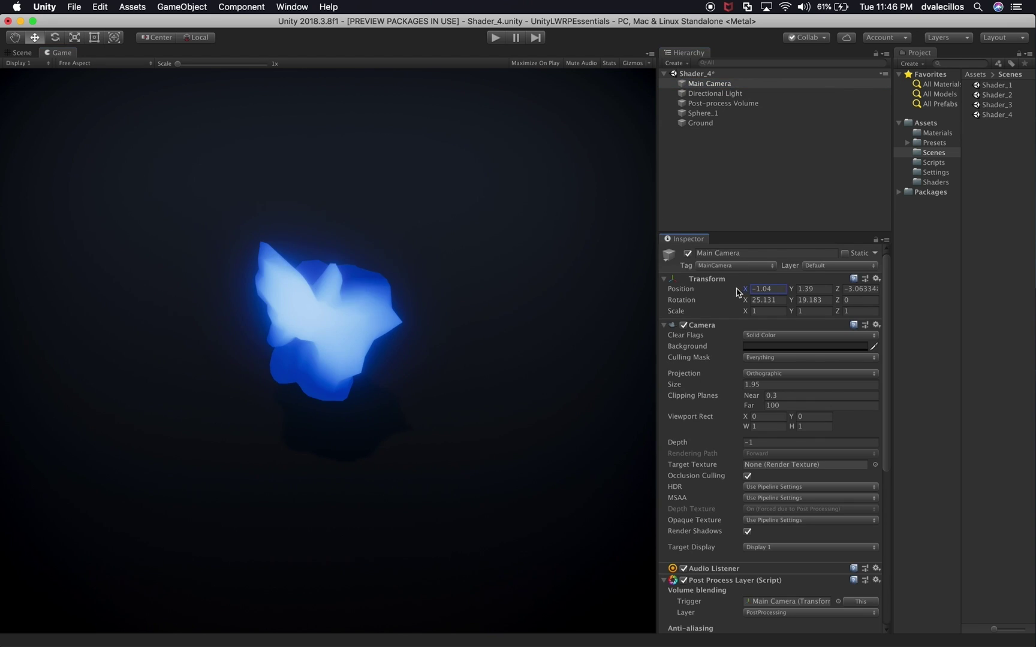
left_click(777, 288)
type("-1")
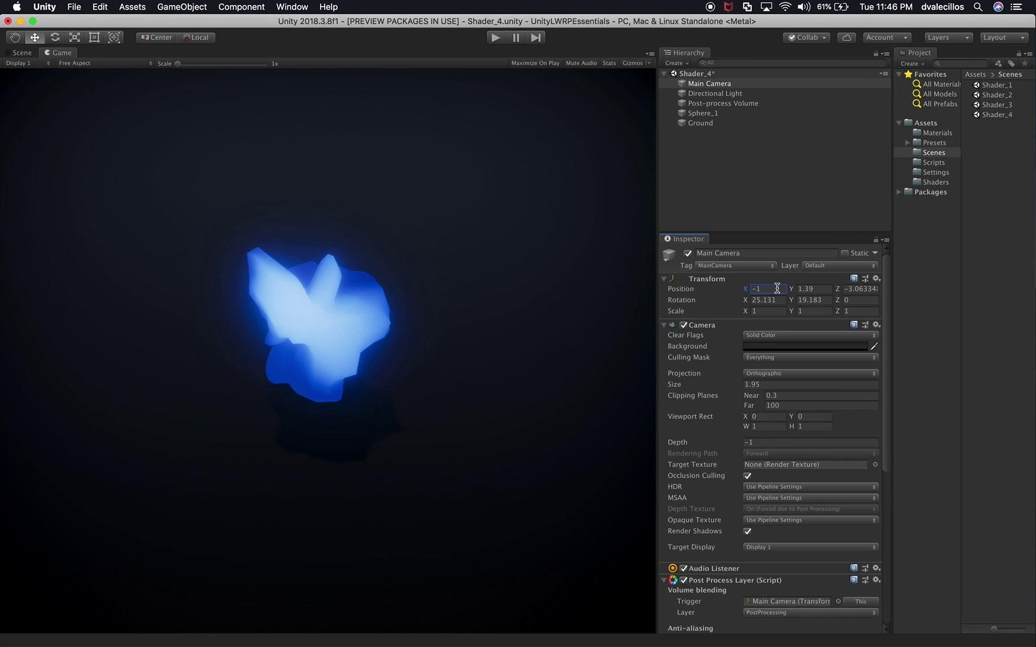
Step: Rename the Sphere_1 object as Sphere
left_click(704, 113)
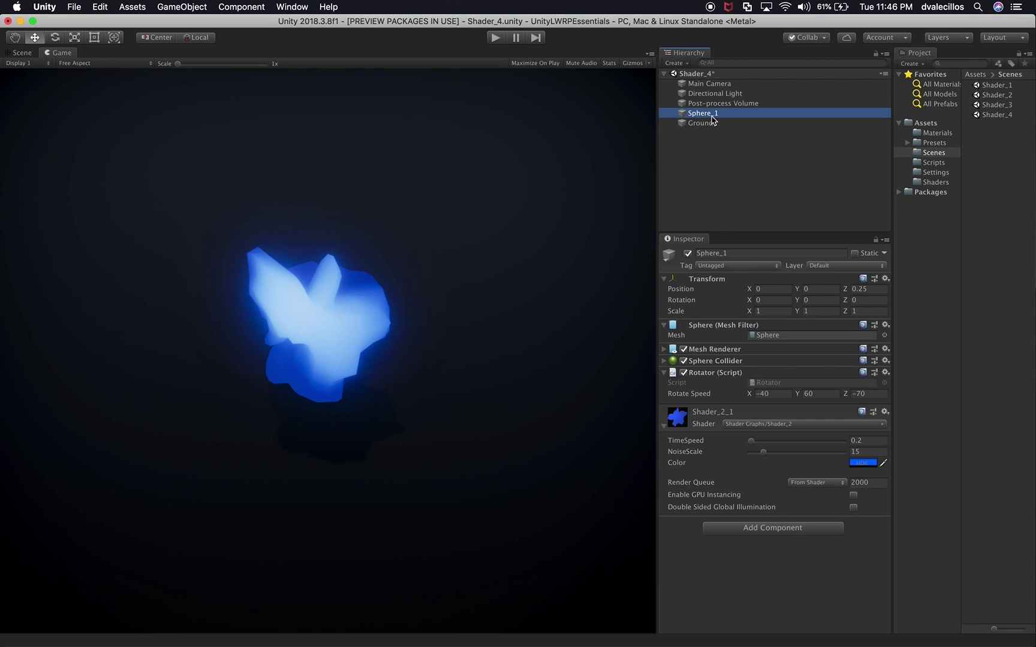
key("Return")
key("Right")
key("BackSpace")
key("BackSpace")
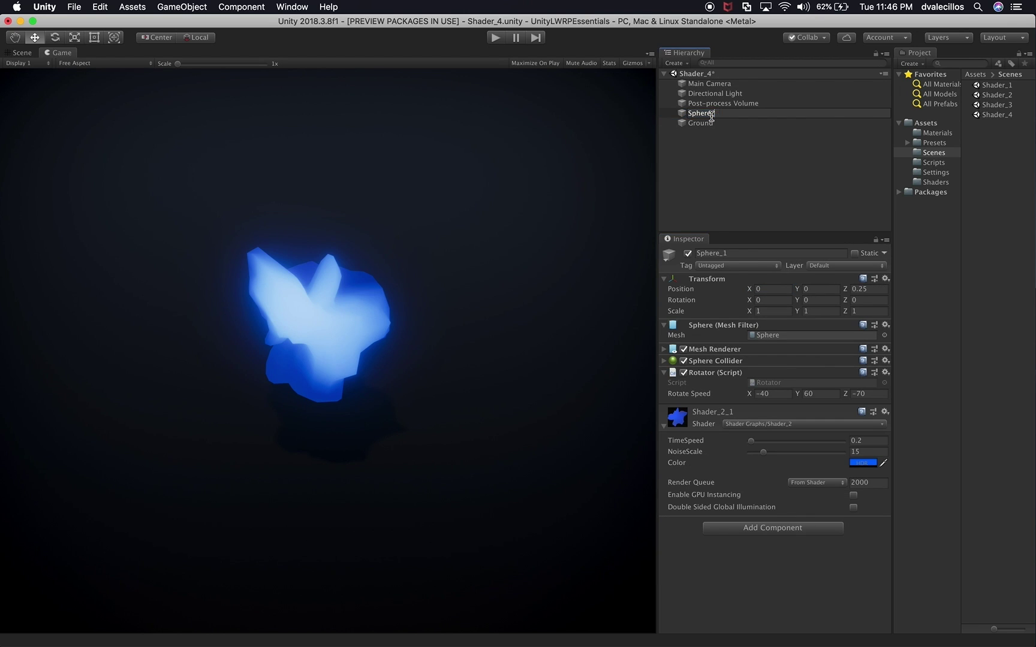
key("Return")
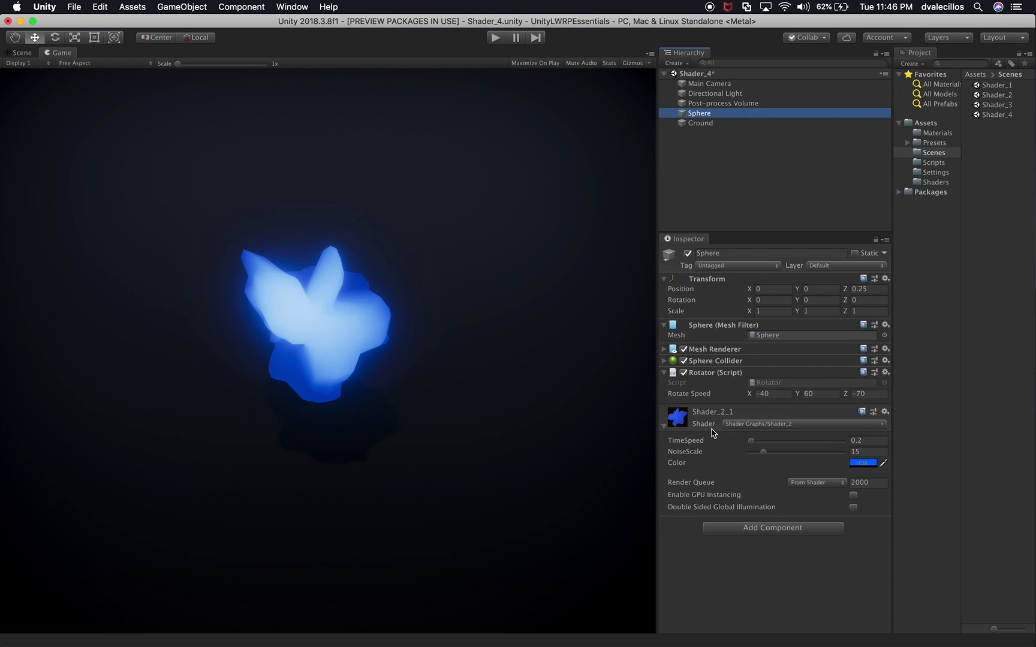
Step: Duplicate the Shader_2_1 material in the Materials folder and name the copy Shader_4
left_click(928, 132)
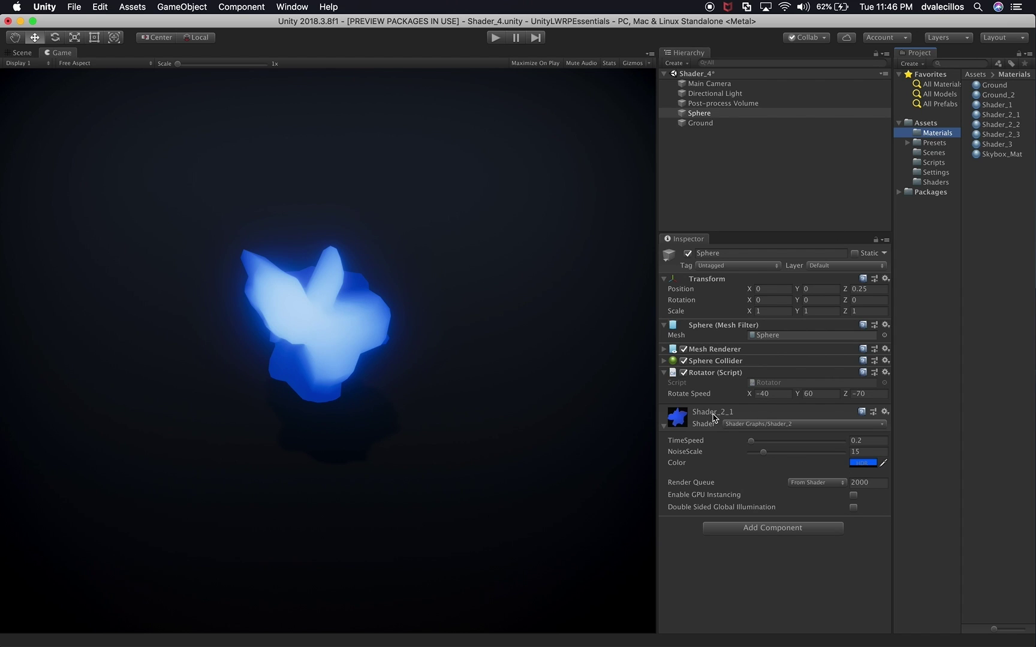
left_click(1005, 114)
key("super+d")
left_click(1006, 144)
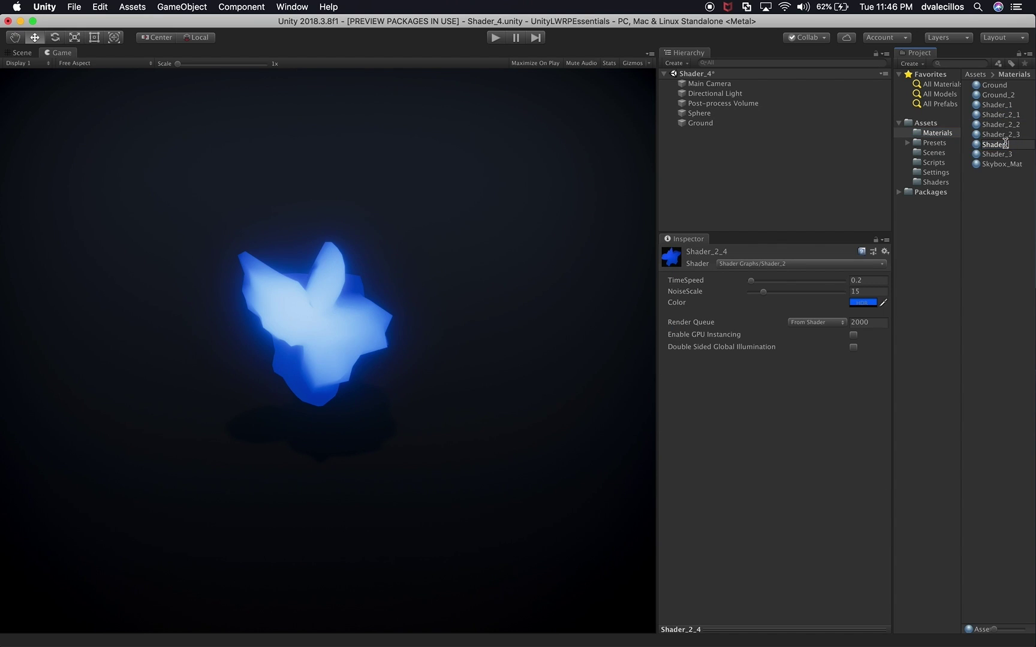
type("_4")
key("Return")
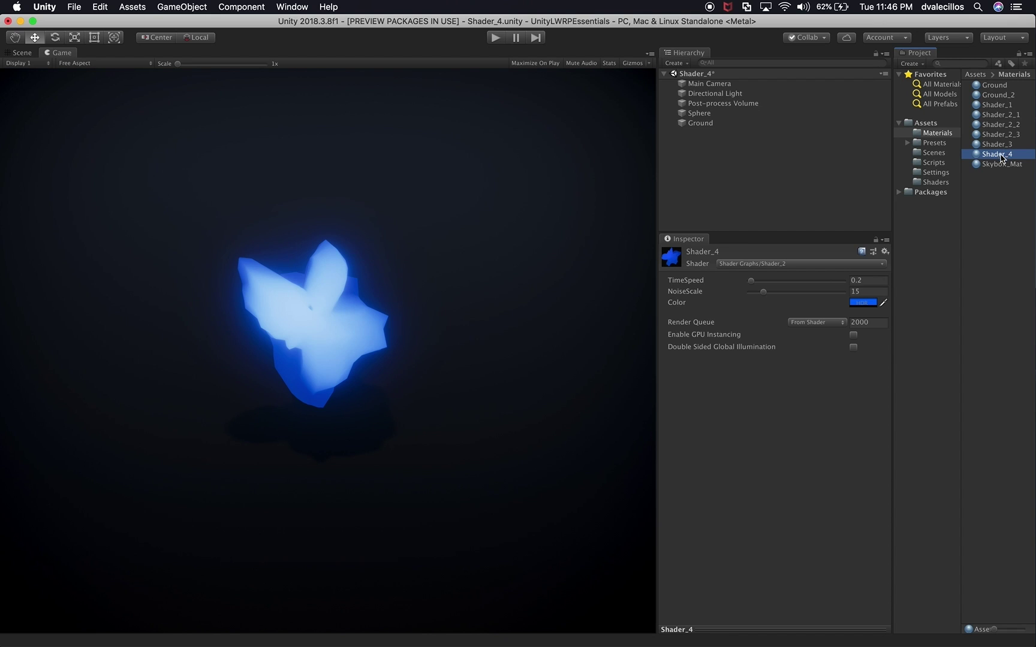
Step: Assign the Shader_4 material to the Sphere and expand the material's properties
left_click_drag(1004, 156, 708, 118)
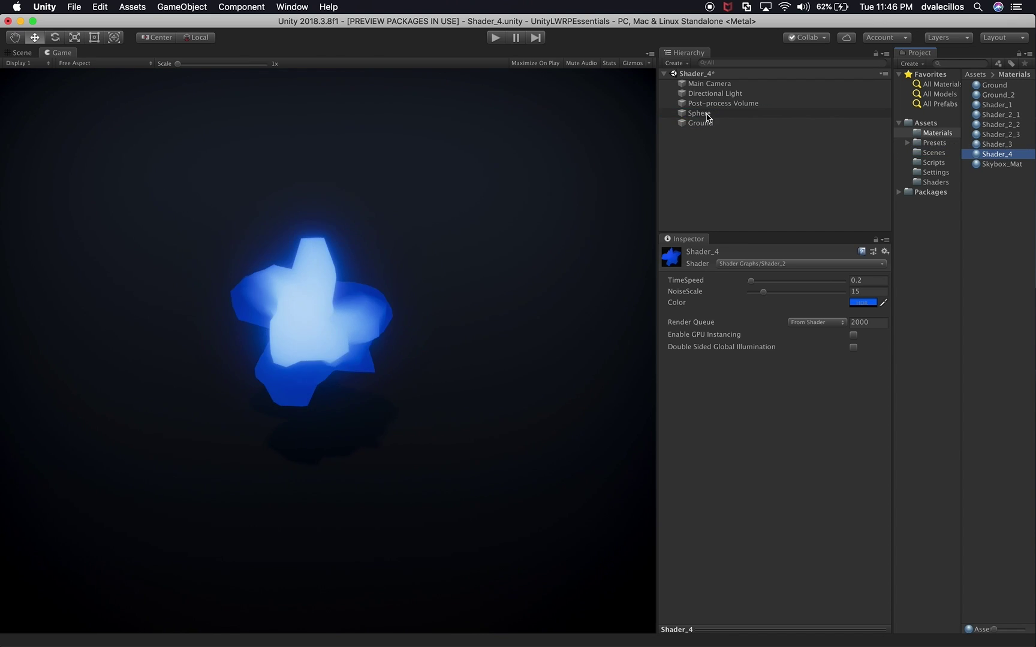
left_click(708, 117)
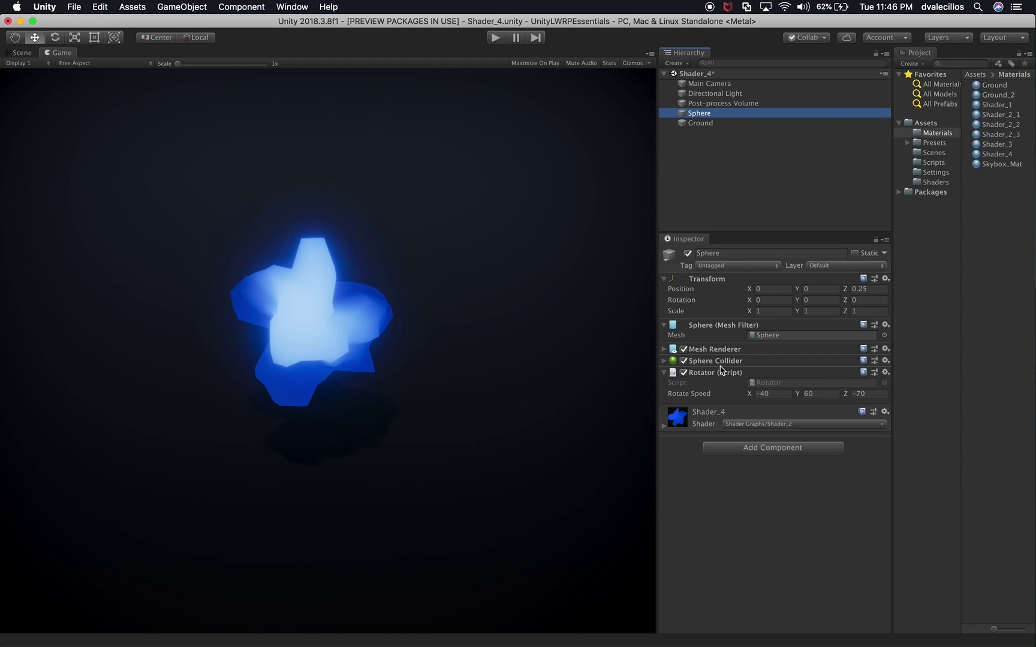
left_click(702, 424)
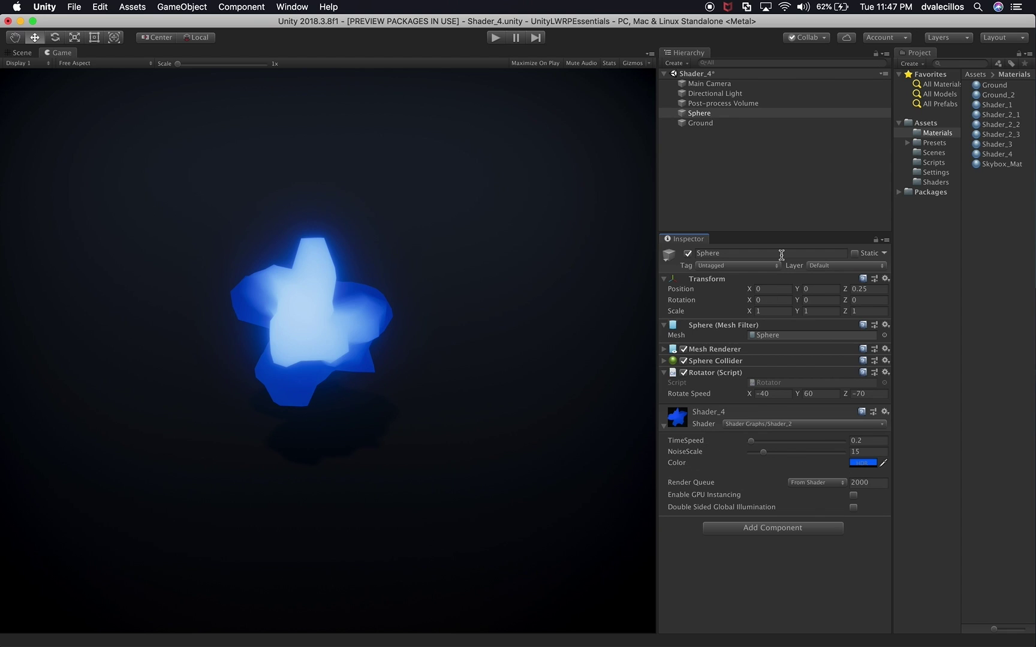
Step: Add a UI Slider to the scene
left_click(737, 177)
right_click(737, 177)
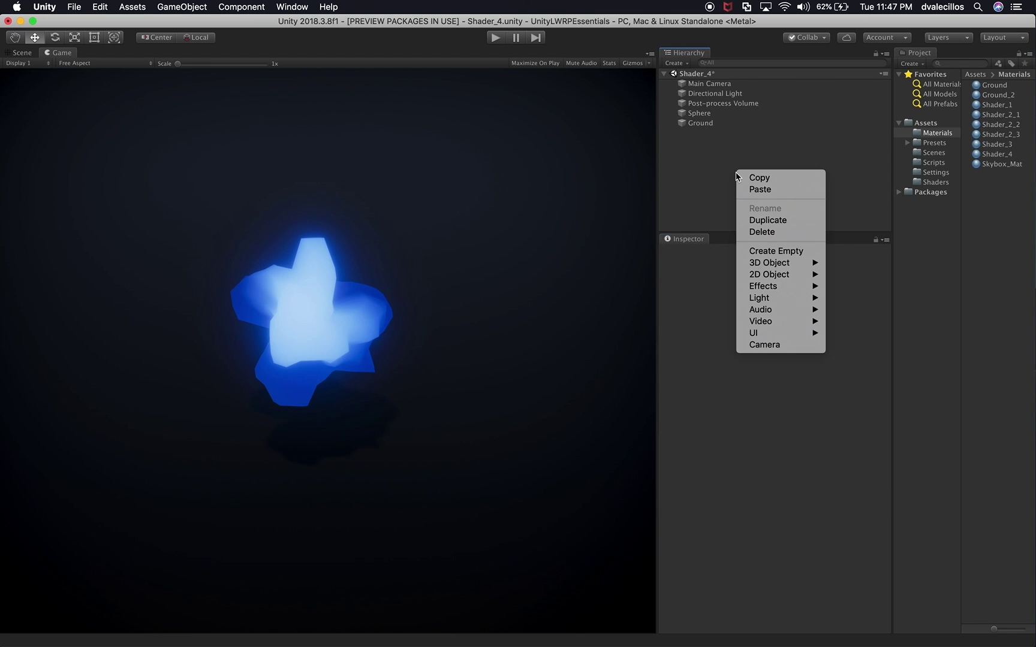
mouse_move(779, 334)
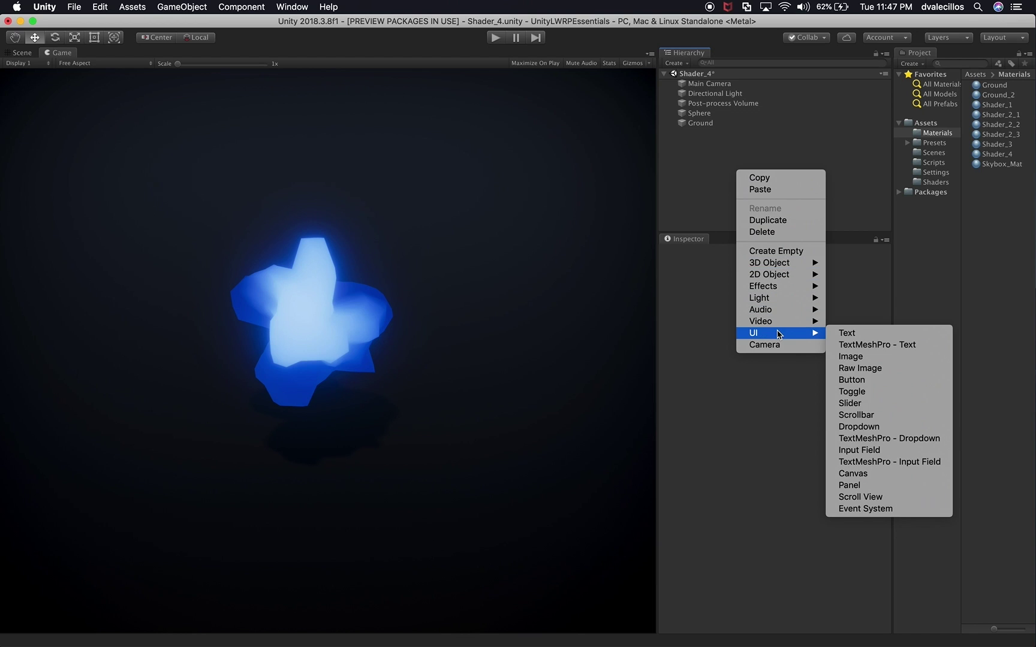
left_click(861, 406)
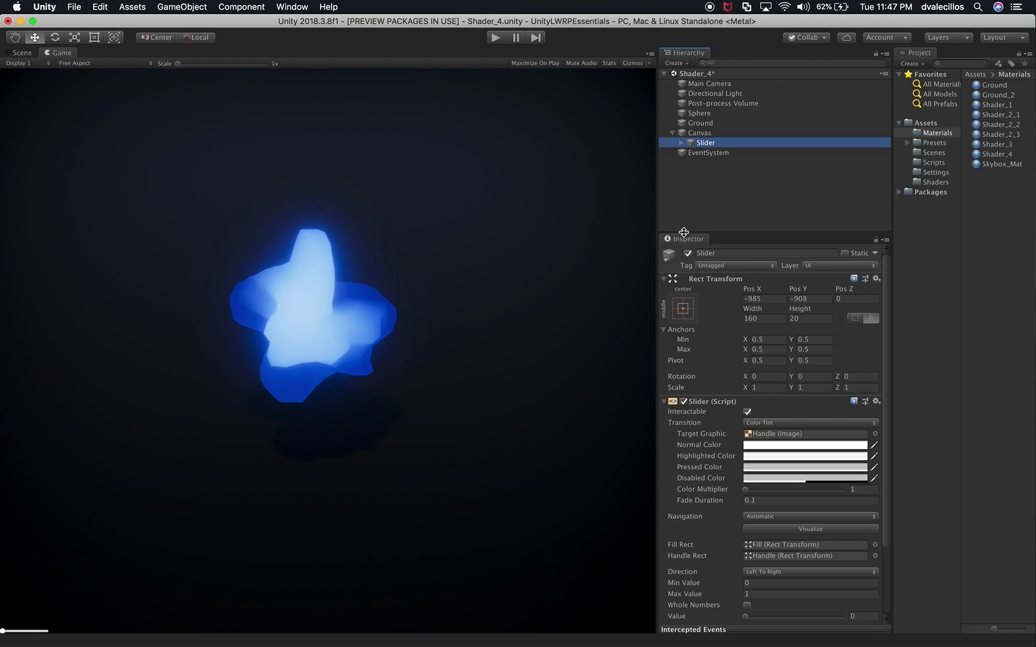
Step: Anchor the slider to the canvas's top right corner and set its Pos X and Pos Y to 0
left_click(684, 310)
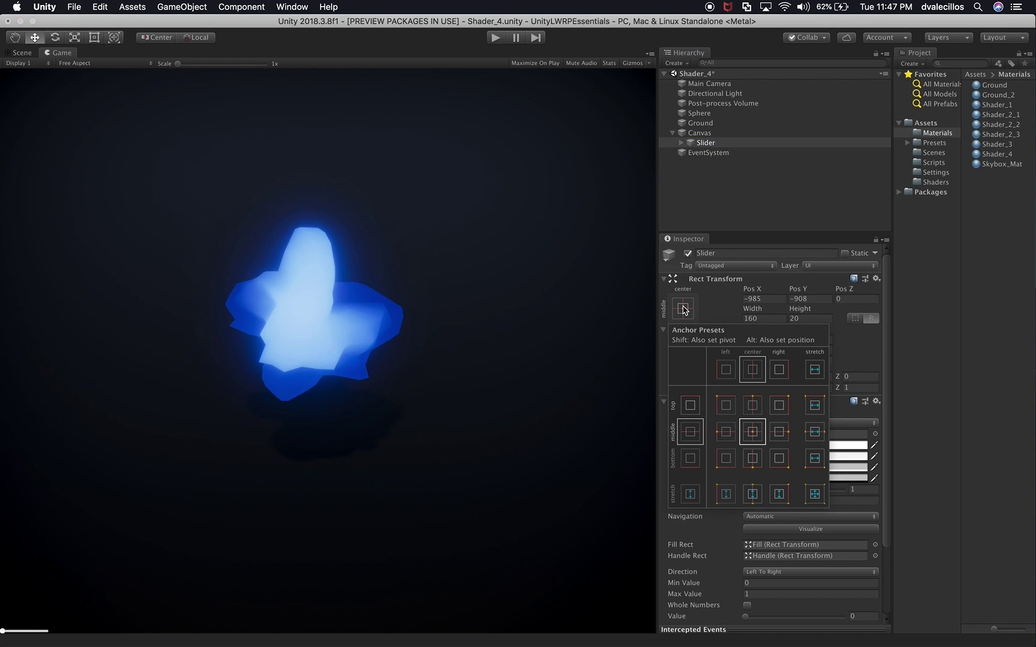
left_click(779, 406)
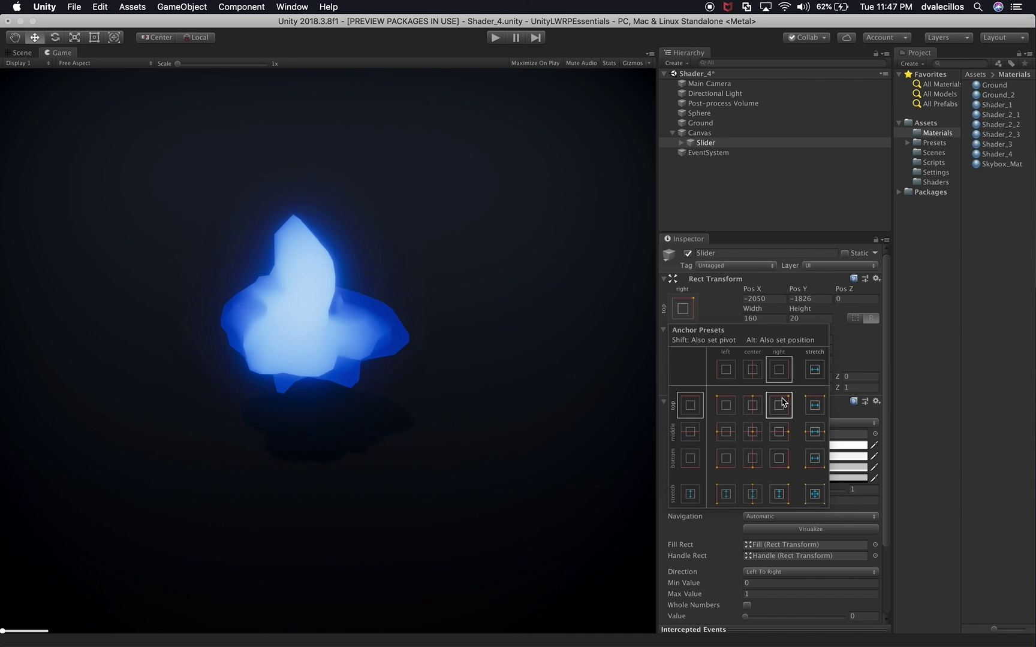
key("Escape")
left_click(772, 300)
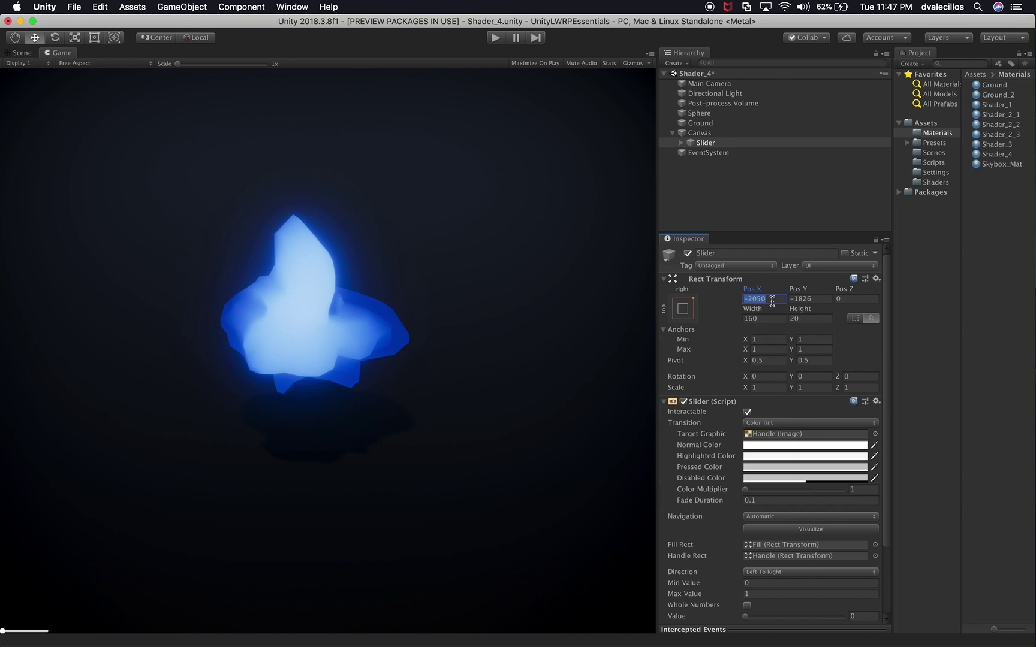
type("0")
key("Tab")
type("0")
Step: Move the slider inward from the canvas's right edge by setting its Pos X to -850
left_click(772, 303)
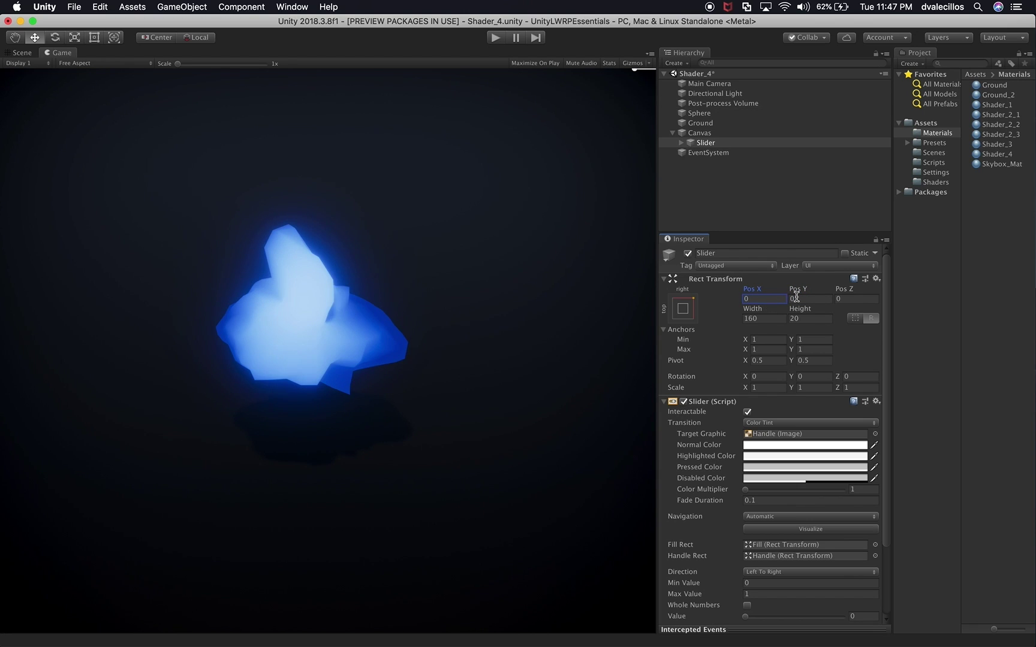
left_click_drag(762, 295, 310, 301)
left_click_drag(750, 291, 617, 291)
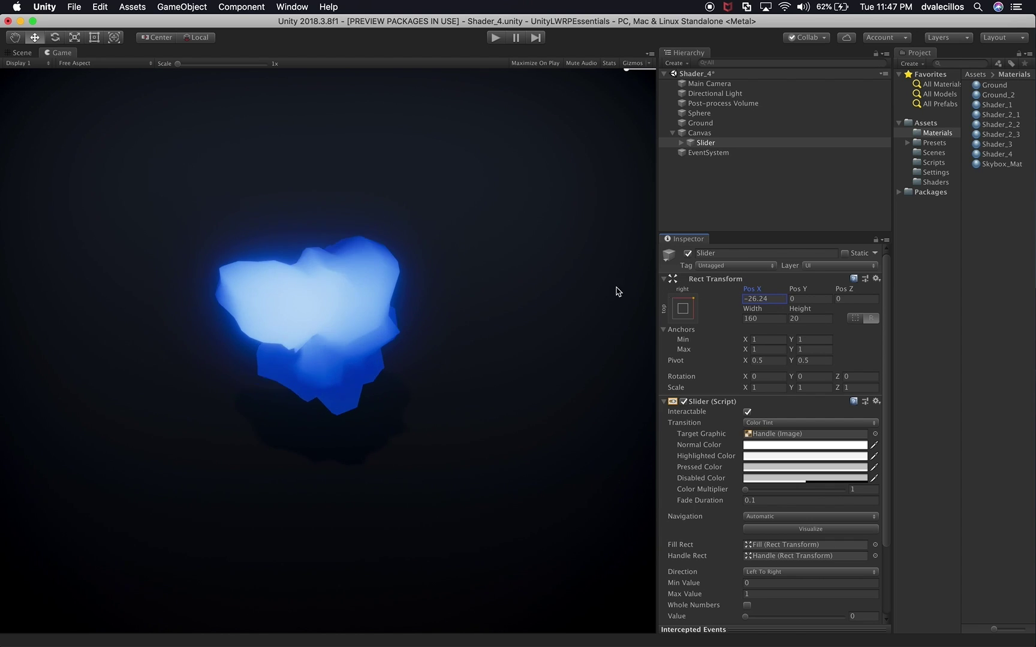
left_click_drag(751, 292, 259, 288)
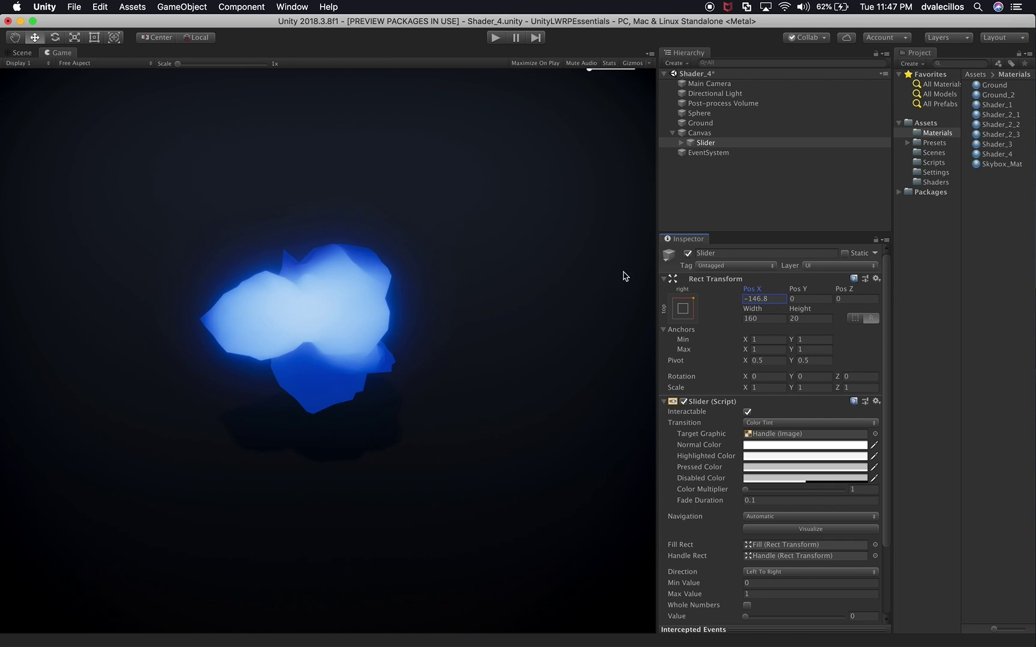
left_click_drag(756, 289, 273, 259)
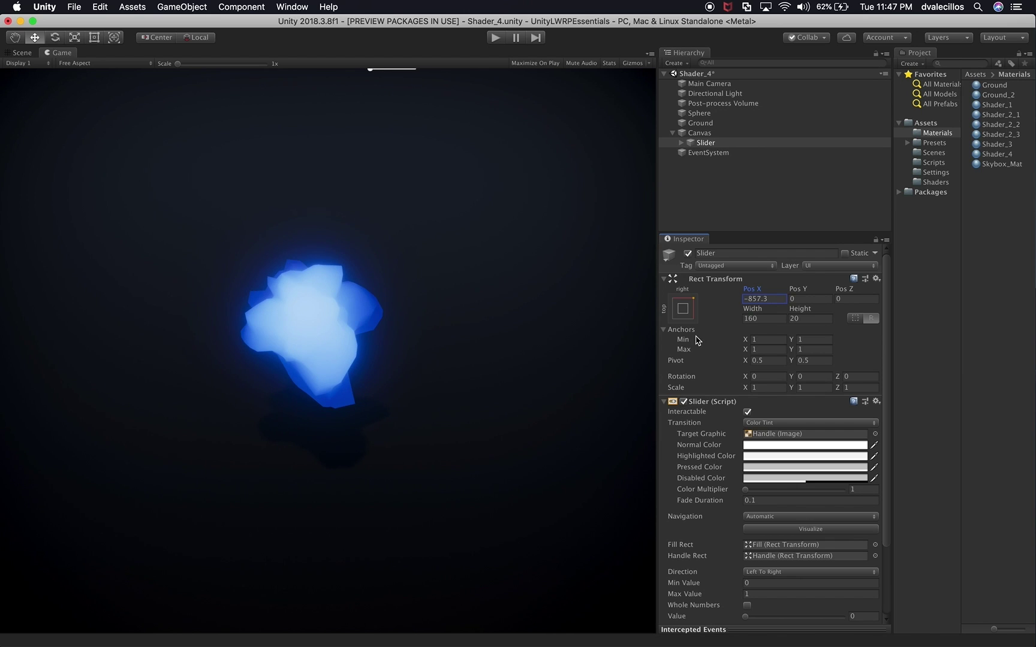
double_click(779, 299)
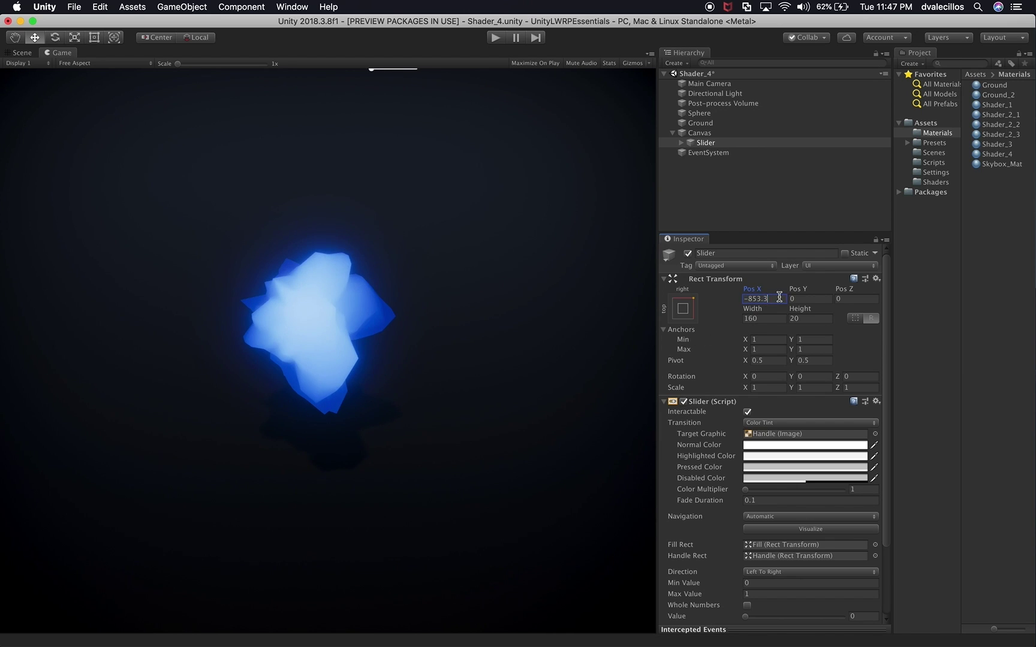
type("-853")
key("BackSpace")
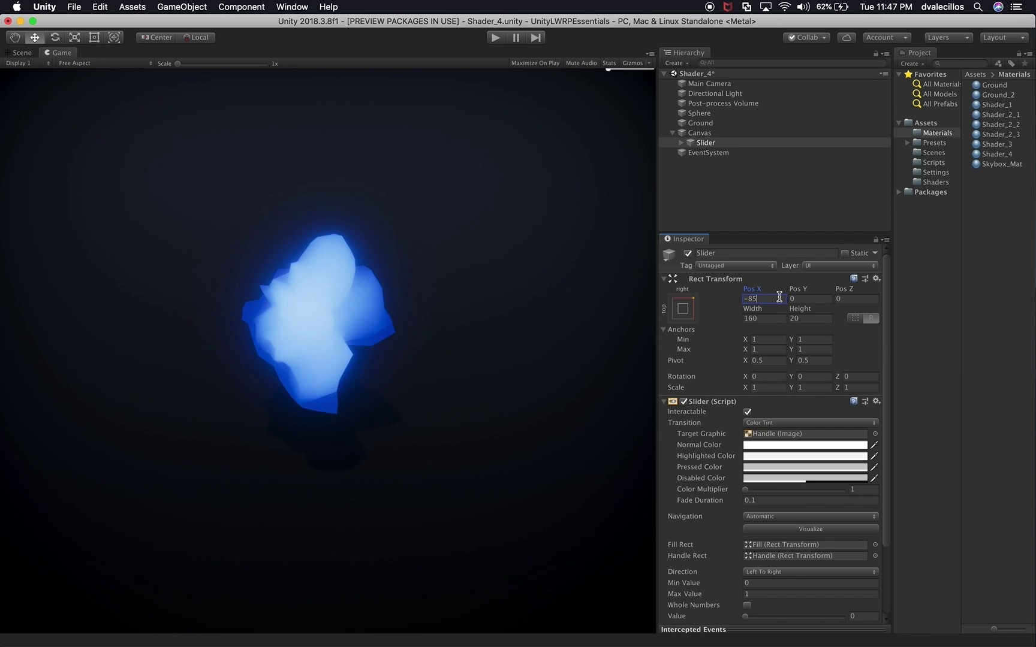
type("0")
Step: Set the slider's Pos Y to -150 and its Width to 320
left_click(807, 298)
type("348.8")
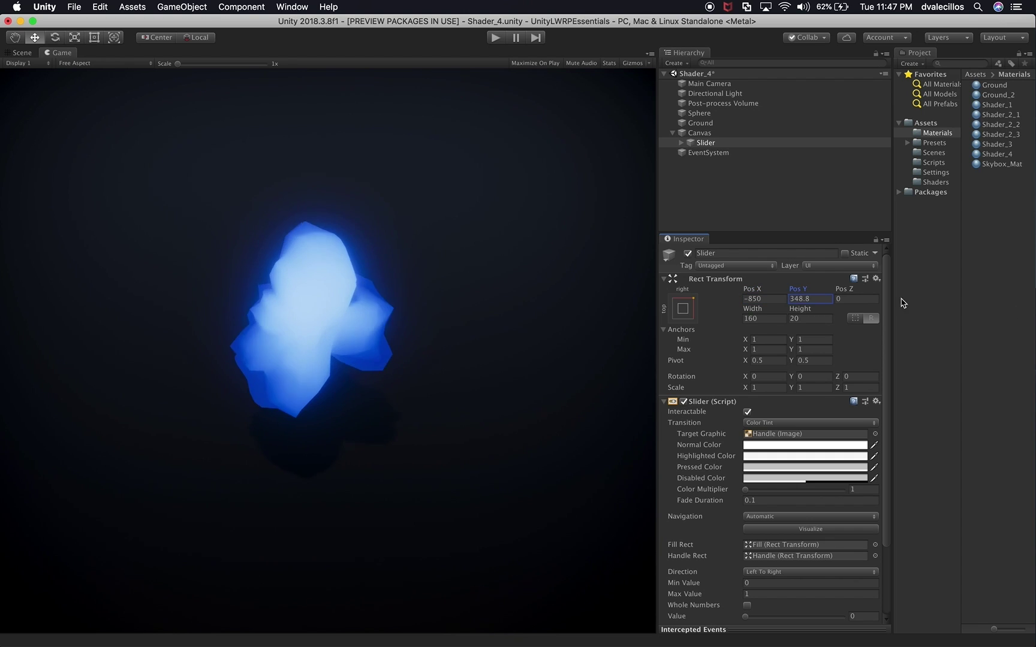
double_click(815, 298)
type("-137.")
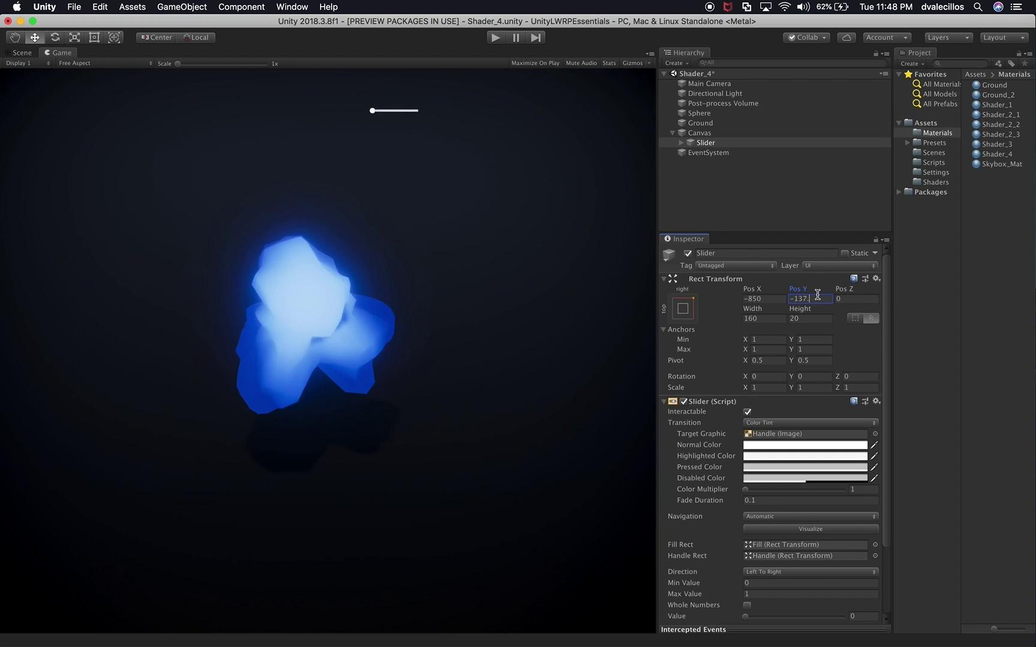
key("BackSpace")
key("BackSpace")
key("BackSpace")
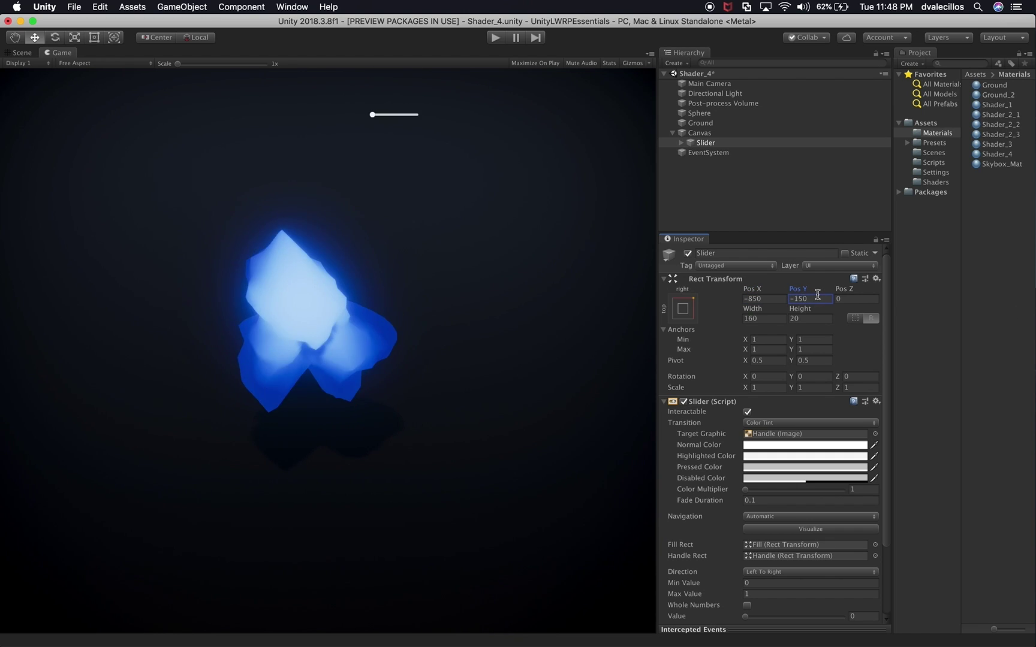
left_click(774, 318)
type("320")
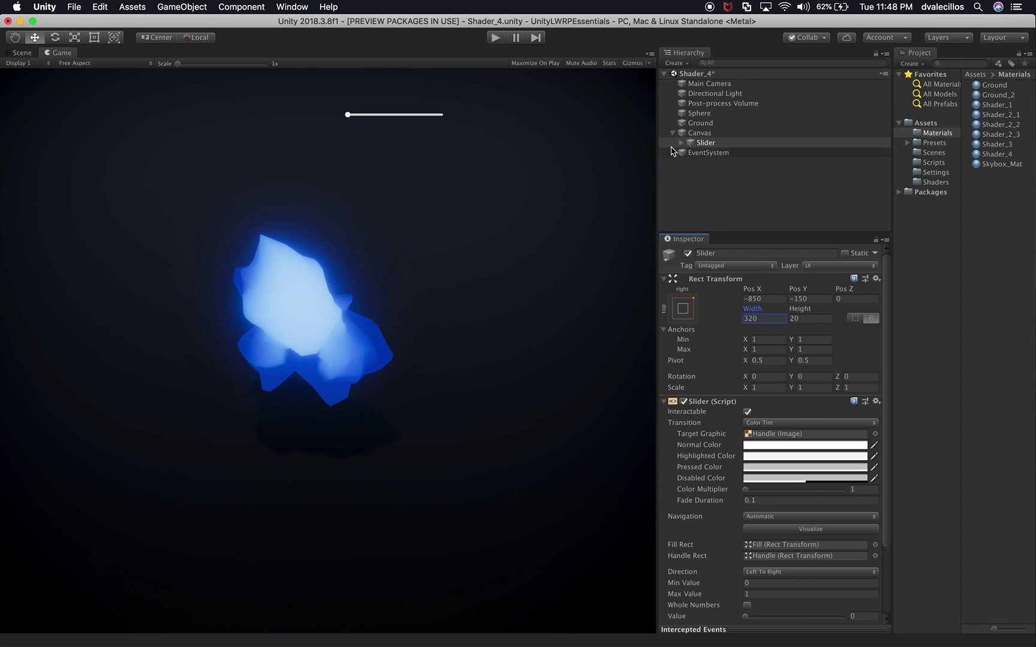
Step: Add a UI Text object to the Canvas and make it the first child of the Slider
left_click(706, 134)
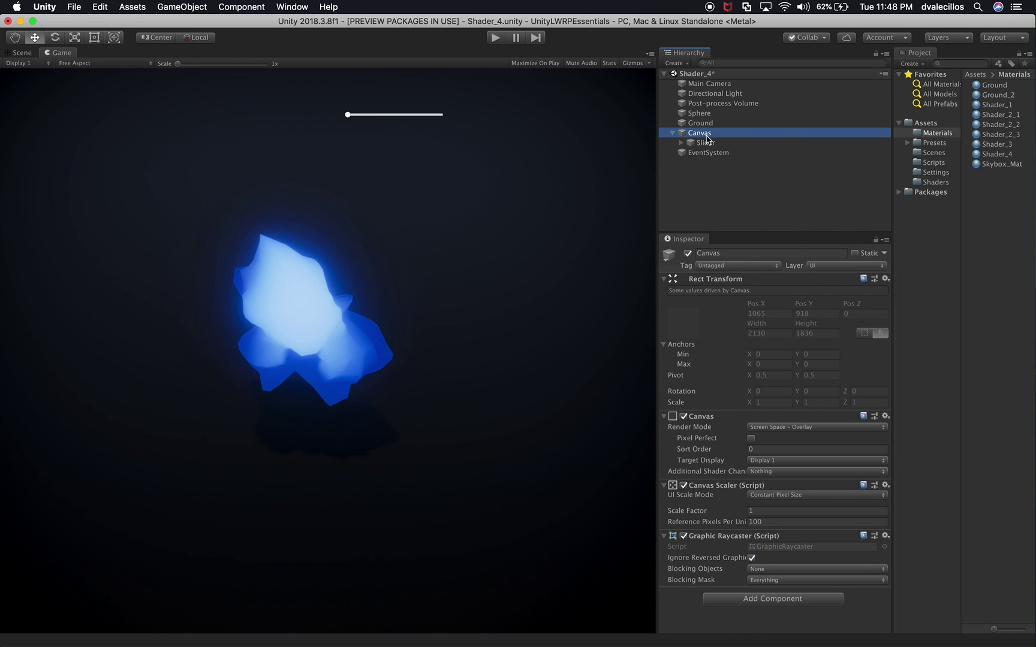
right_click(706, 137)
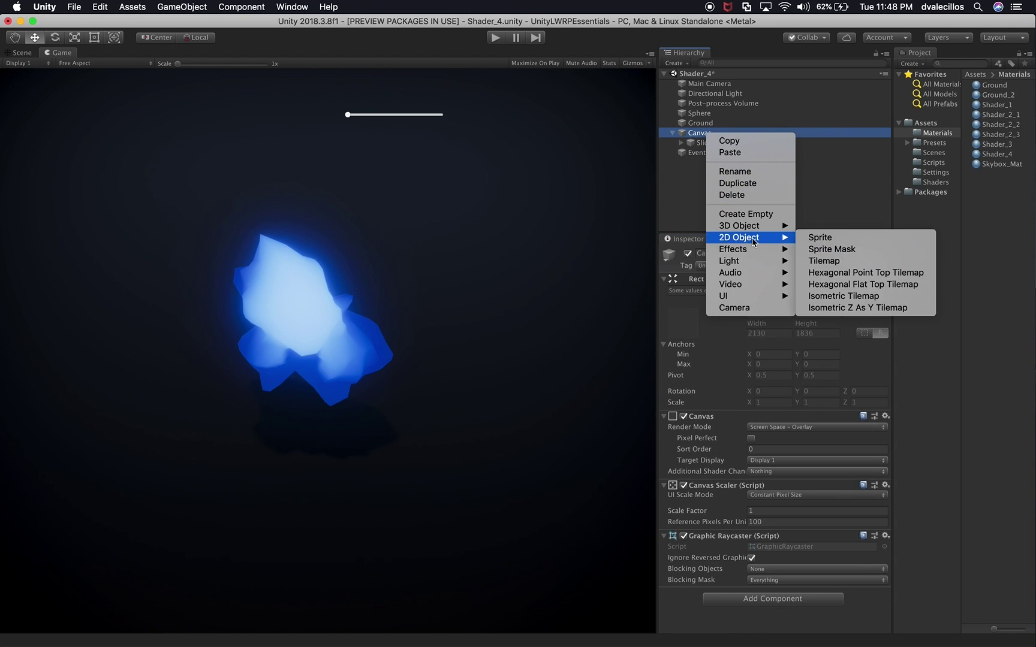
mouse_move(760, 297)
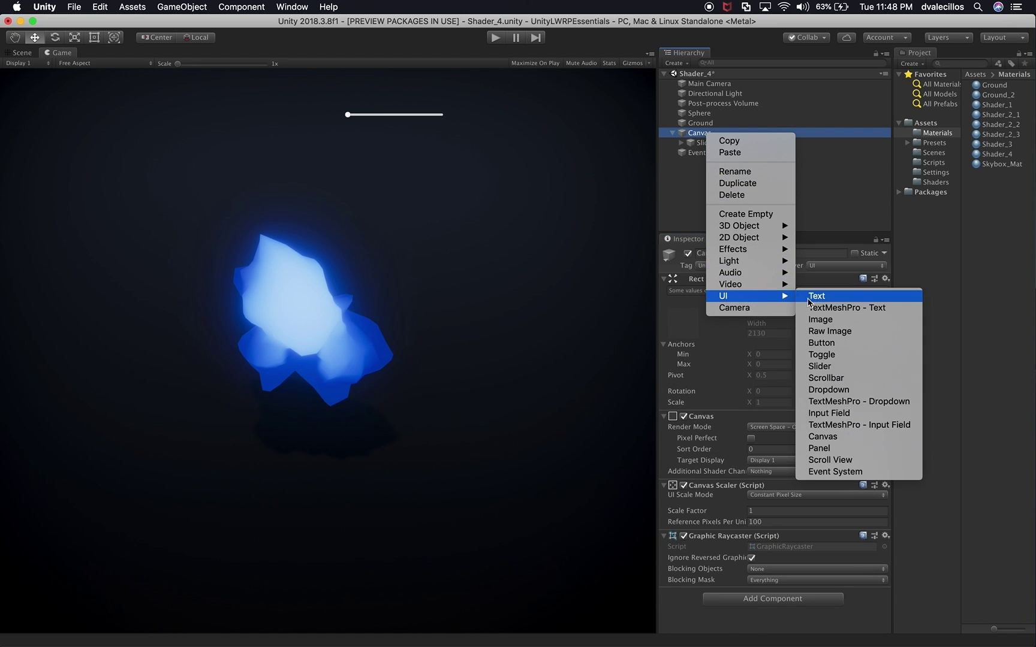
left_click(807, 297)
left_click_drag(711, 156, 711, 145)
left_click_drag(712, 185, 717, 153)
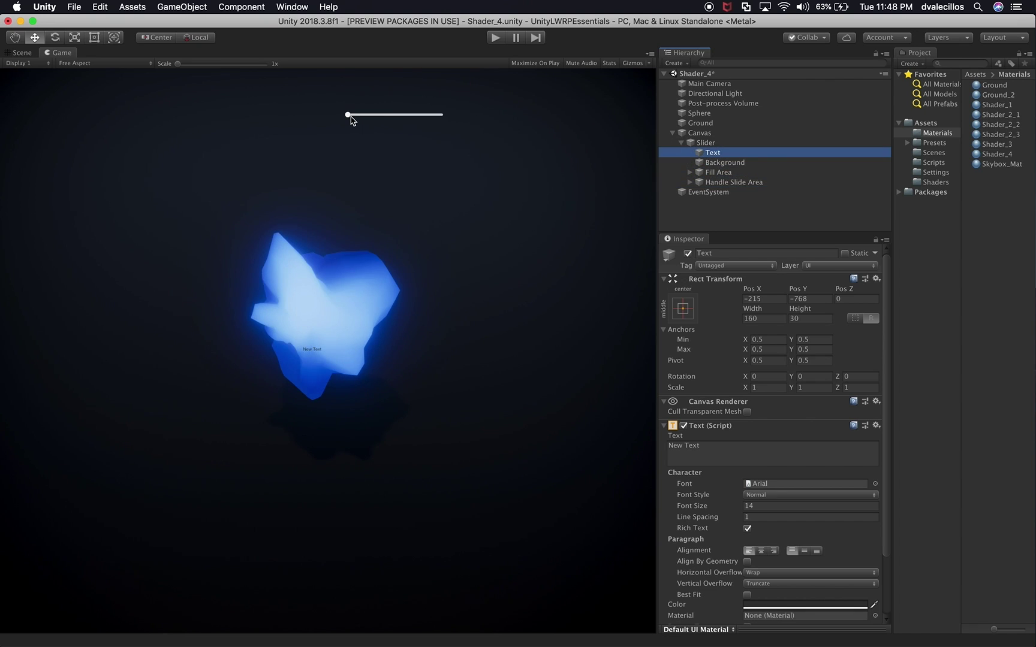
Step: Show the Text object in the 2D Scene view with the slider also in frame
left_click(699, 114)
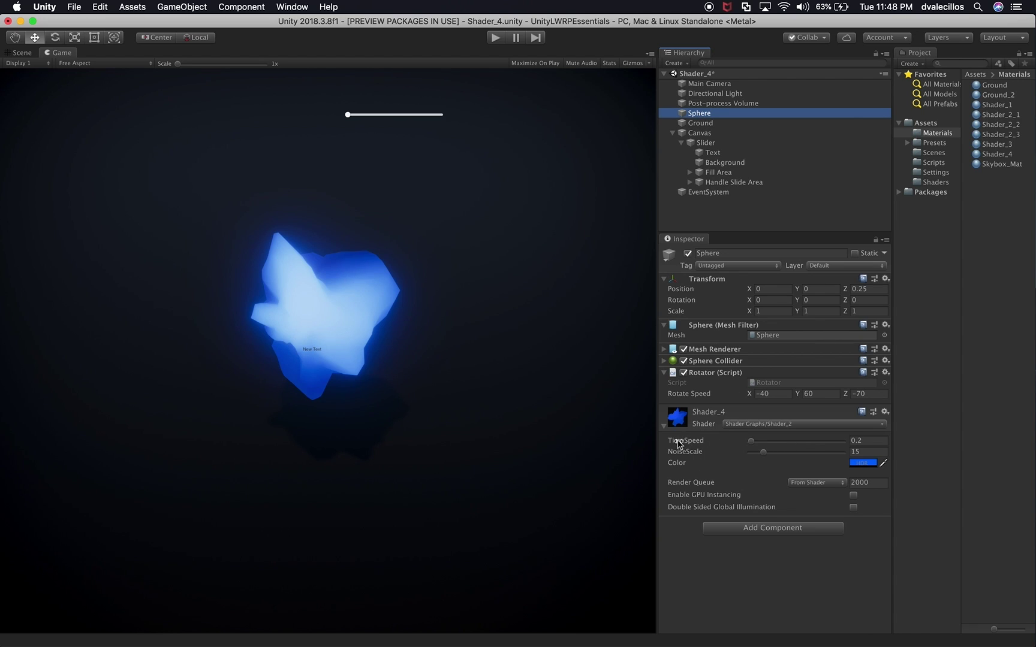
left_click(701, 144)
left_click(705, 153)
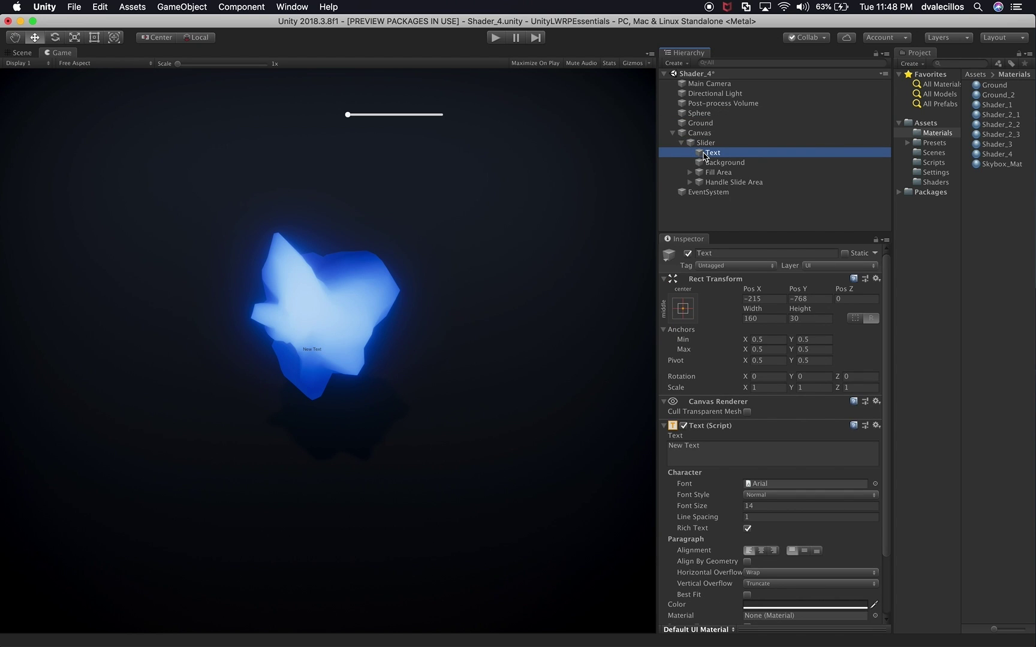
left_click(23, 53)
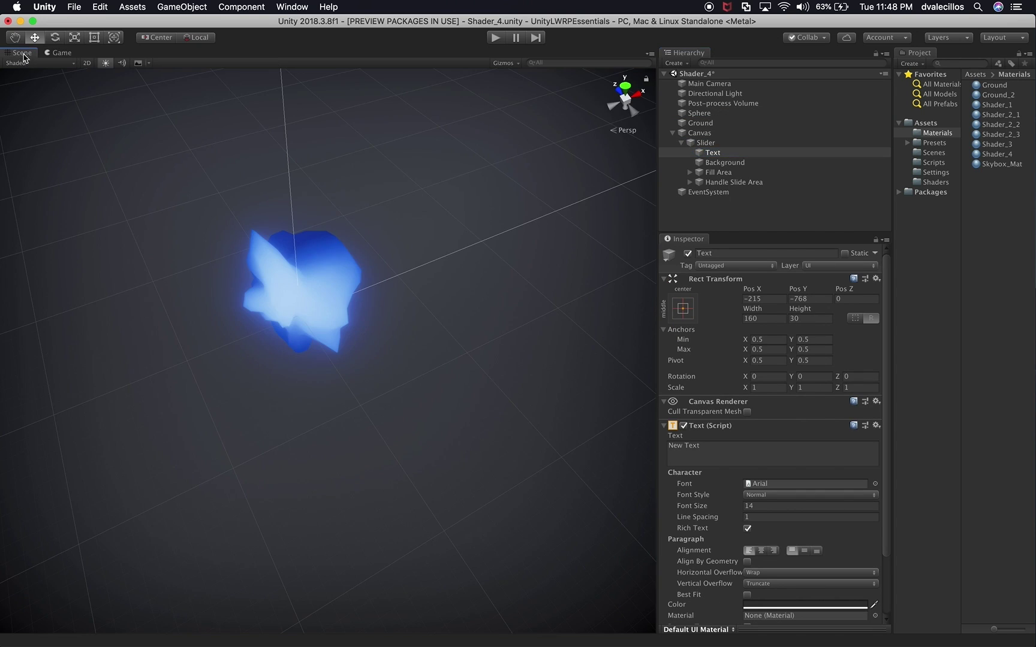
left_click(87, 65)
key("f")
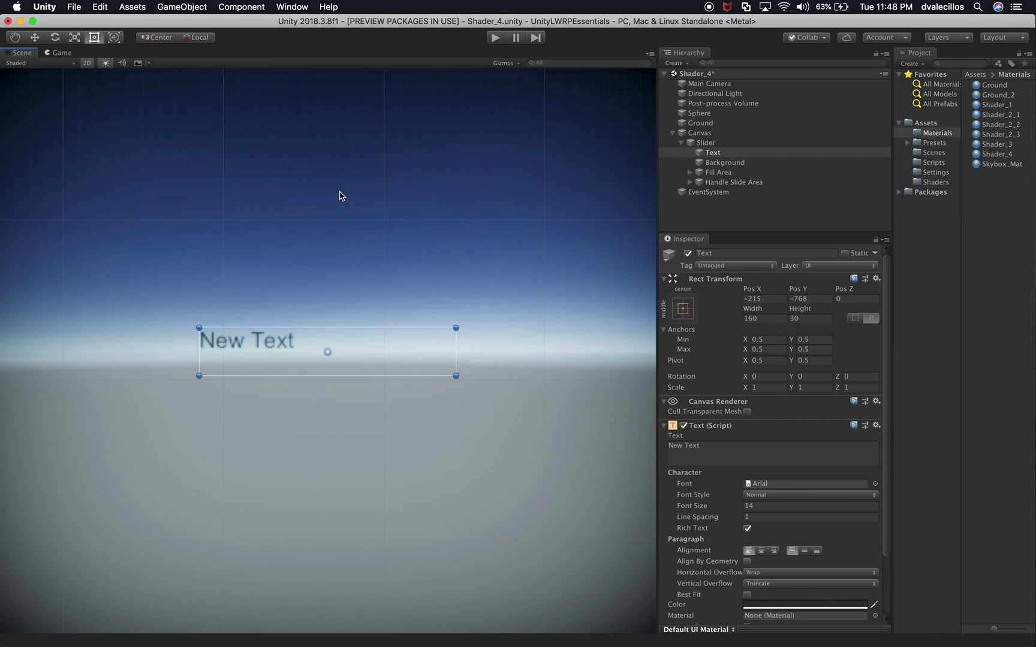
scroll(522, 310, "down", 10)
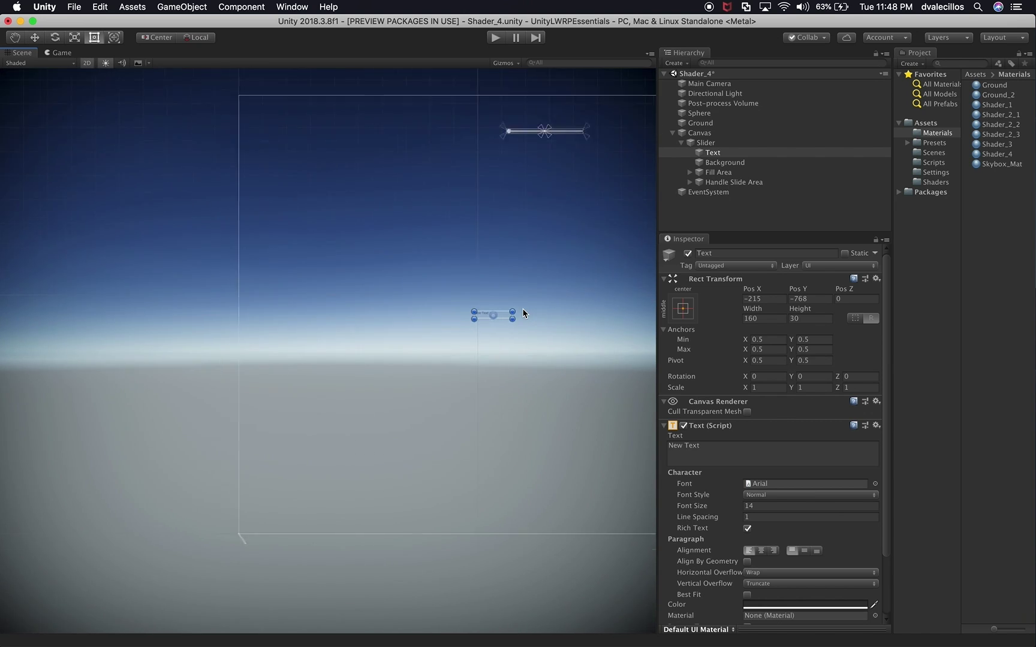
scroll(522, 312, "down", 3)
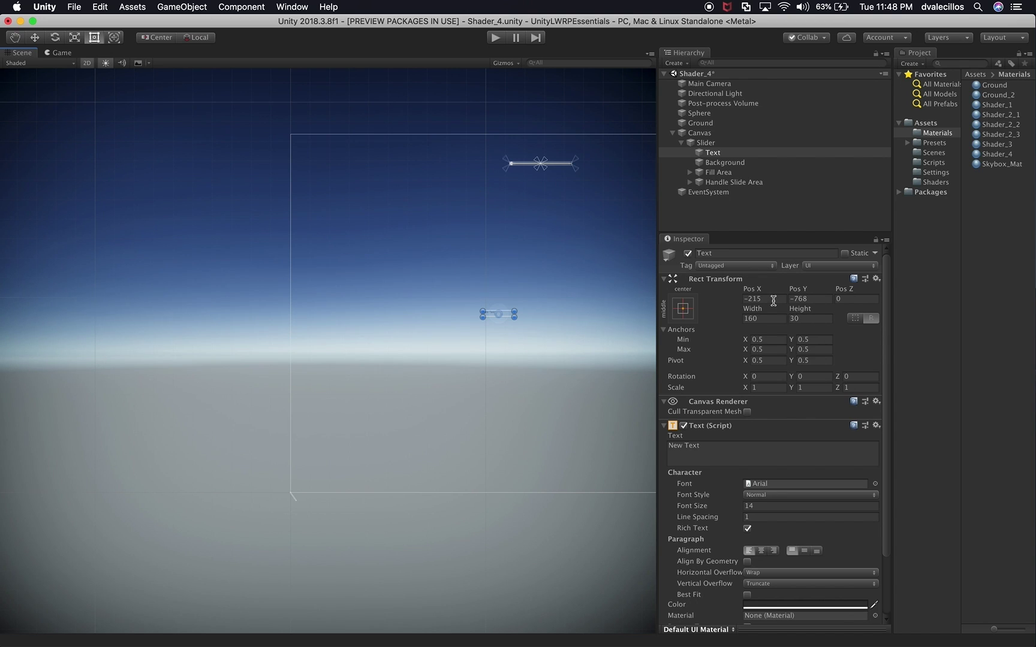
Step: Anchor the Text to the slider's top right corner and set its Pos X and Pos Y to 0
left_click(685, 308)
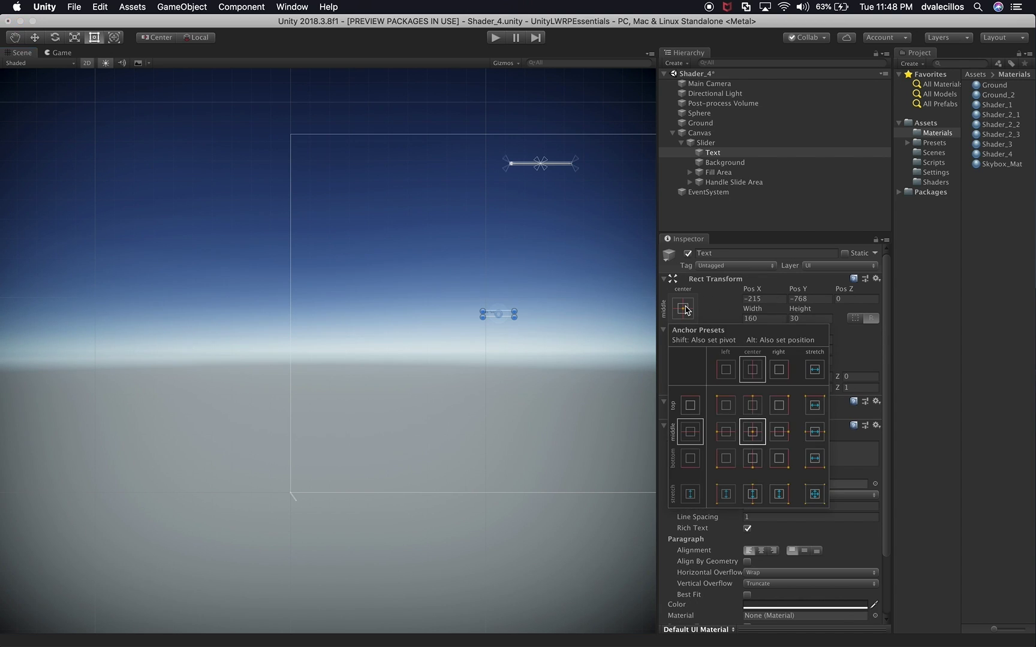
left_click(780, 406)
left_click(764, 298)
type("0")
key("Tab")
type("0")
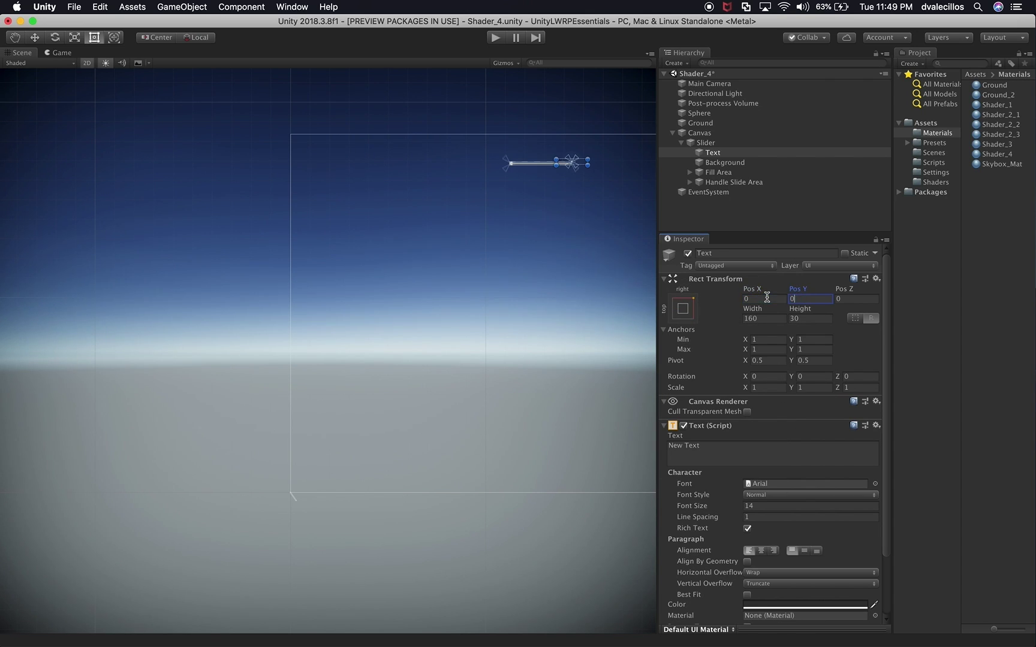
Step: Move the Text just above the slider's left end, to about Pos X -240 and Pos Y 15.9
middle_click_drag(585, 196, 554, 321)
scroll(548, 284, "up", 4)
key("t")
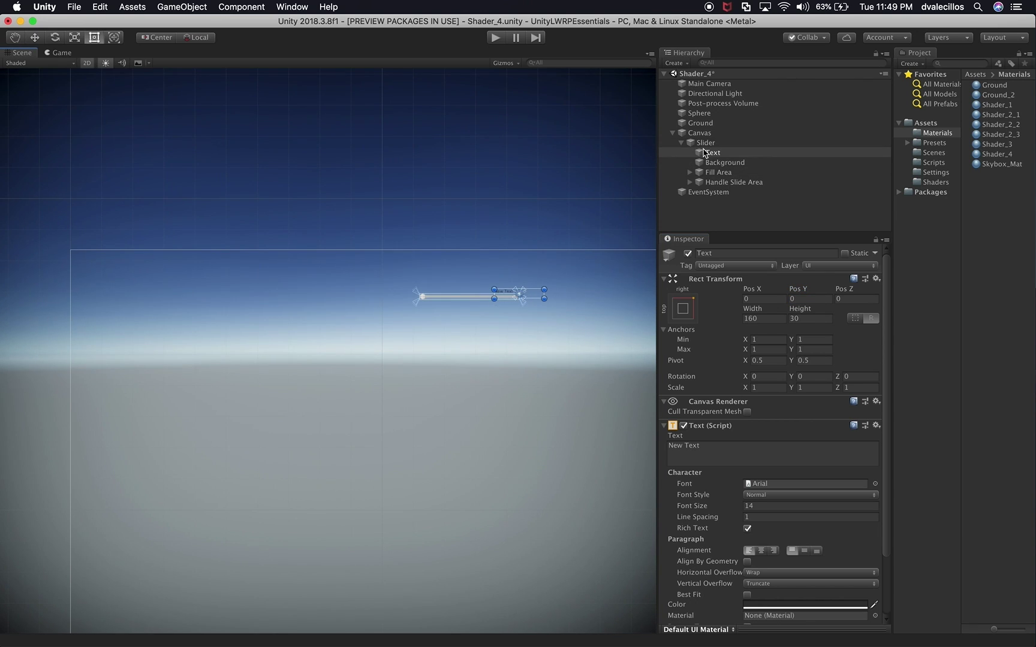
scroll(562, 316, "up", 4)
middle_click_drag(541, 321, 572, 381)
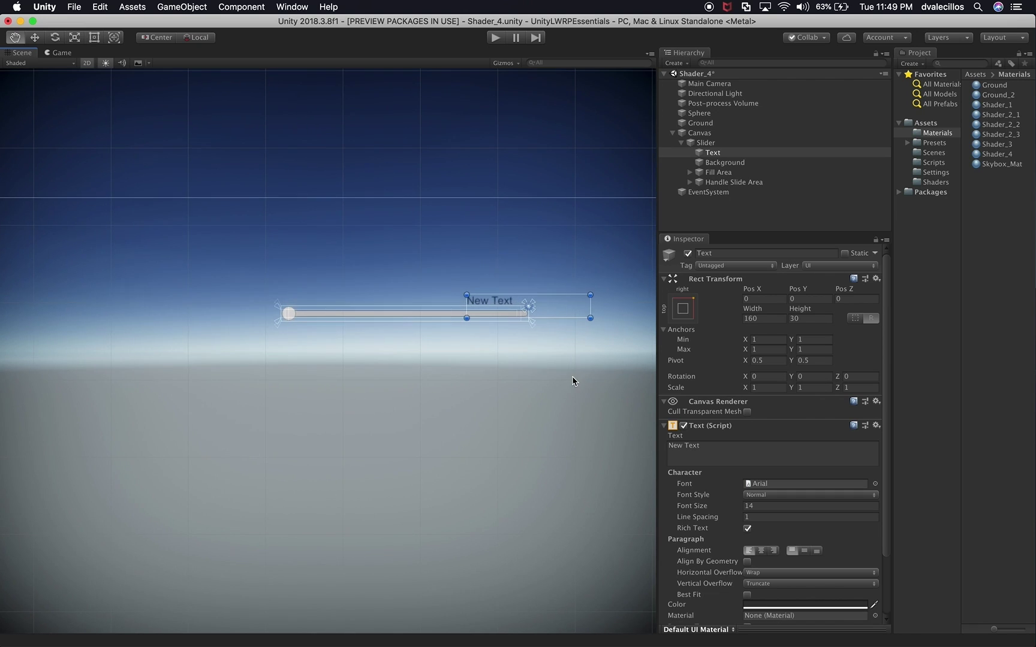
key("w")
left_click_drag(529, 300, 350, 292)
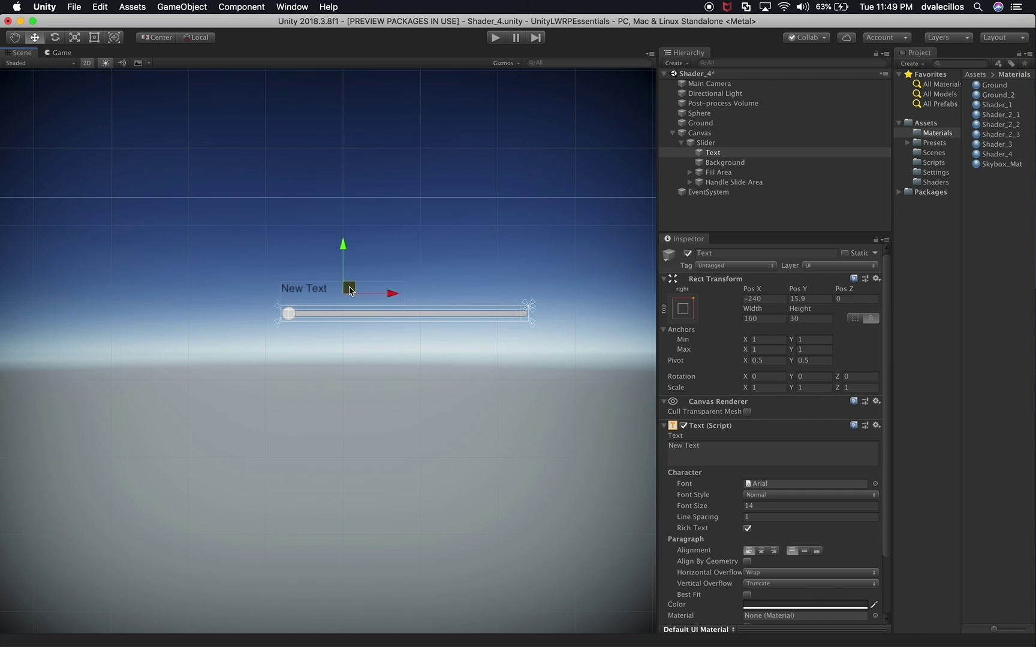
Step: Change the Text's content to "Time Scale : 0" and its color to white (FFFFFF)
left_click(771, 452)
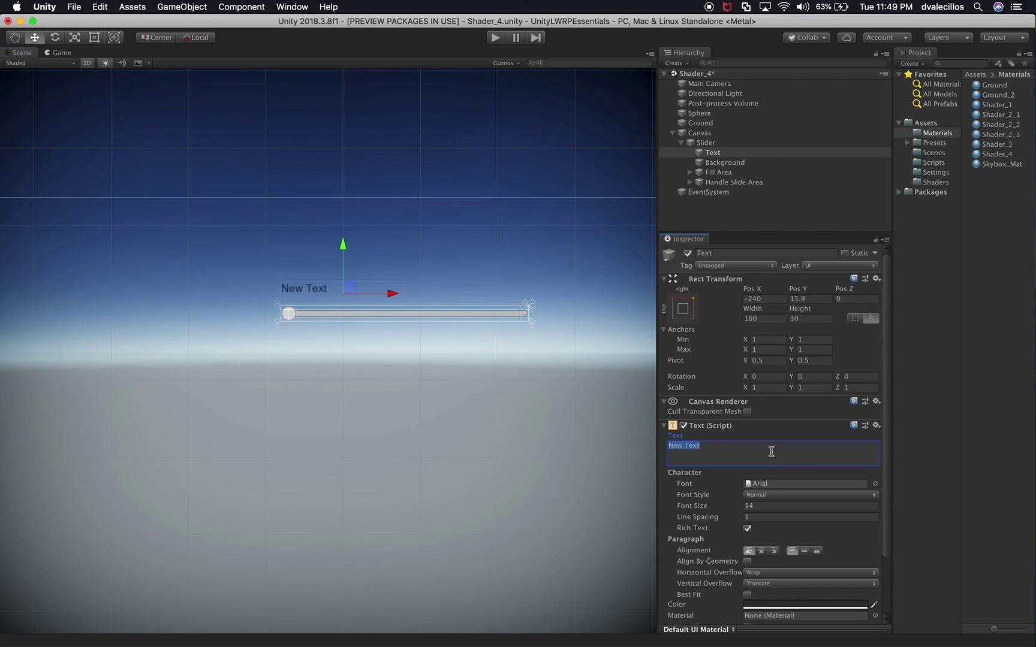
type("Time Scale : 0")
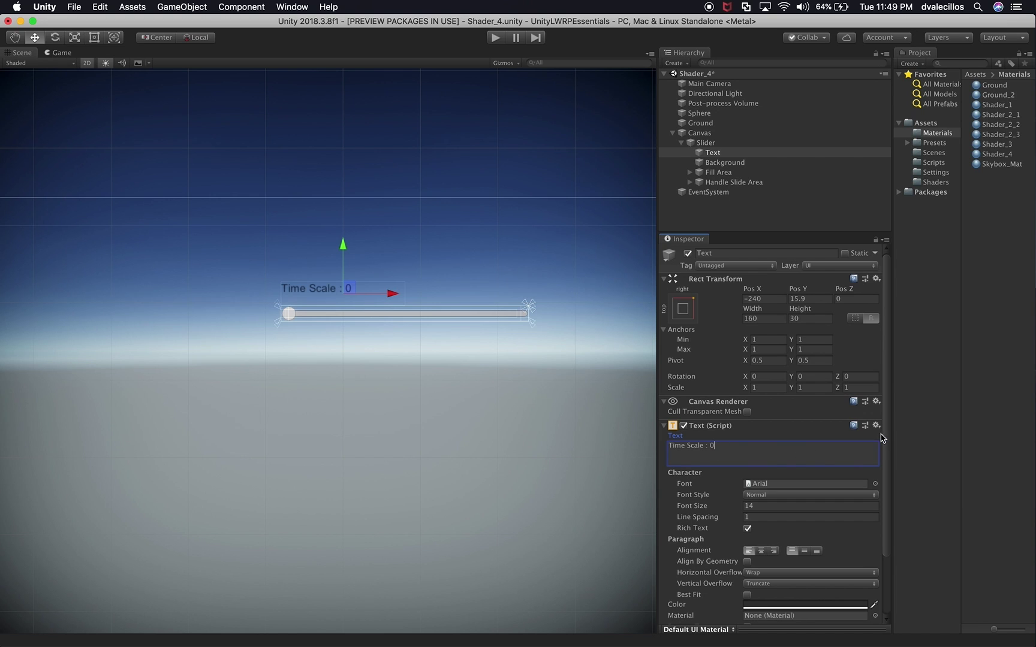
scroll(780, 447, "down", 3)
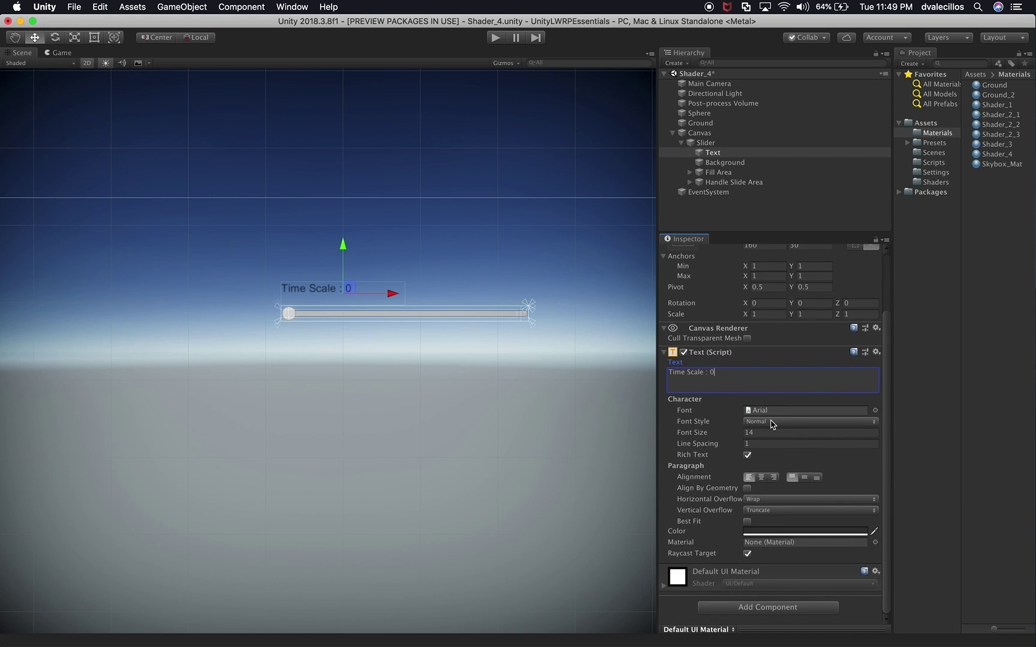
left_click(761, 530)
left_click_drag(521, 428, 445, 326)
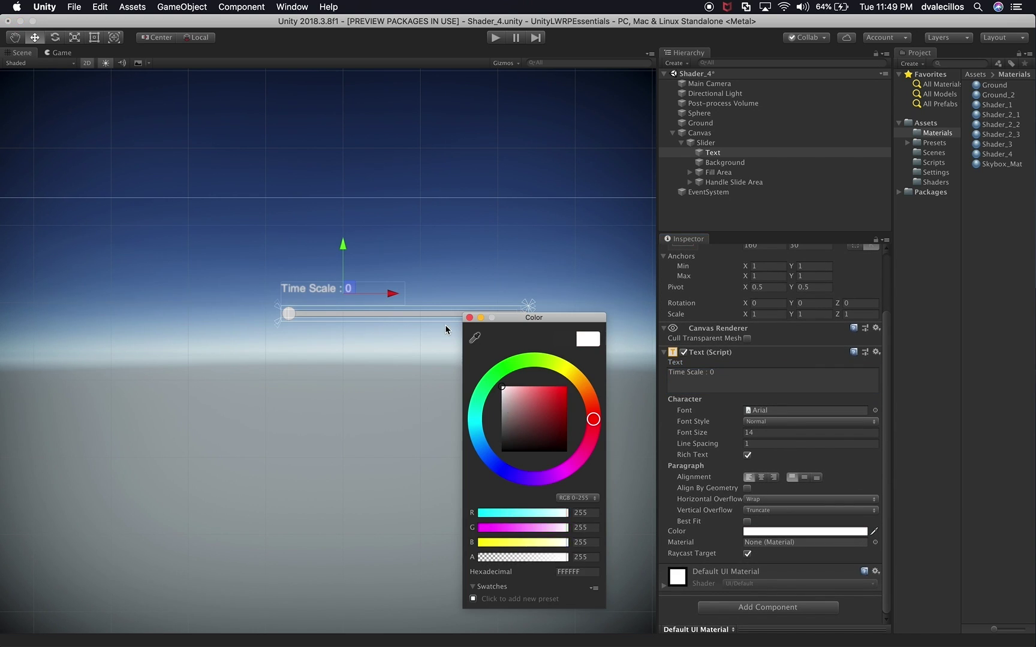
left_click(445, 326)
Step: Set the Text's font size to 30 and enlarge its box to 320 wide and about 38.8 high, matching the slider's width
left_click(65, 54)
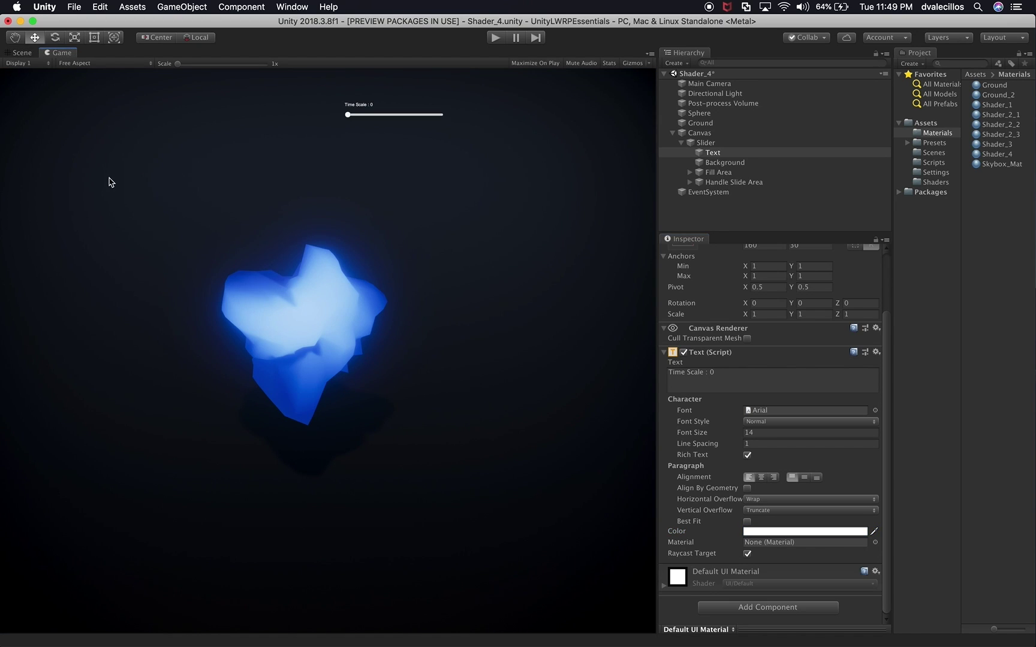
left_click(24, 53)
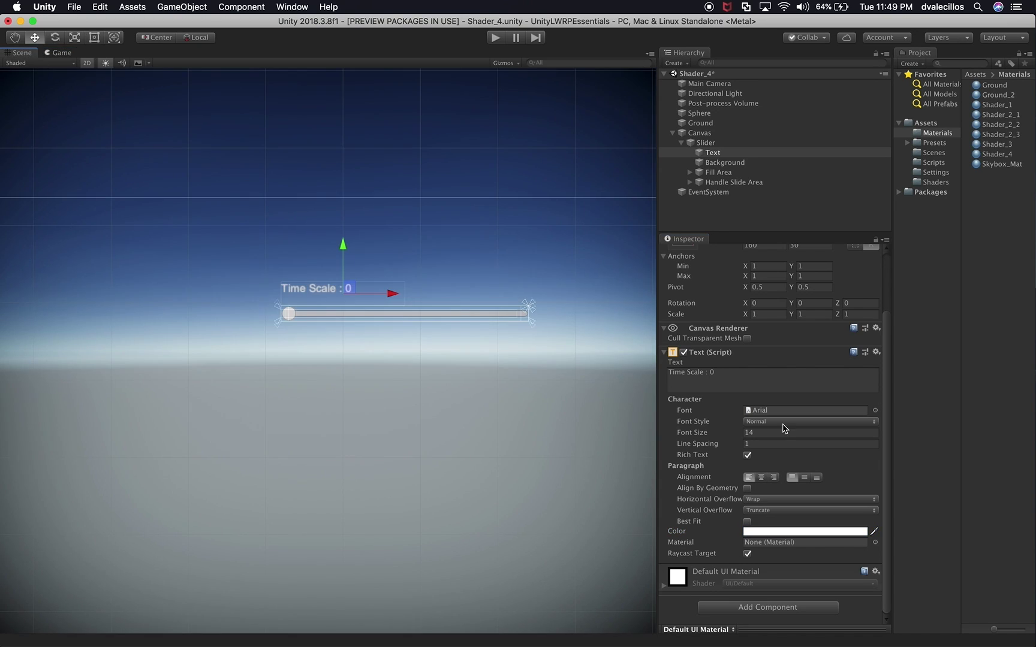
left_click(758, 433)
type("30")
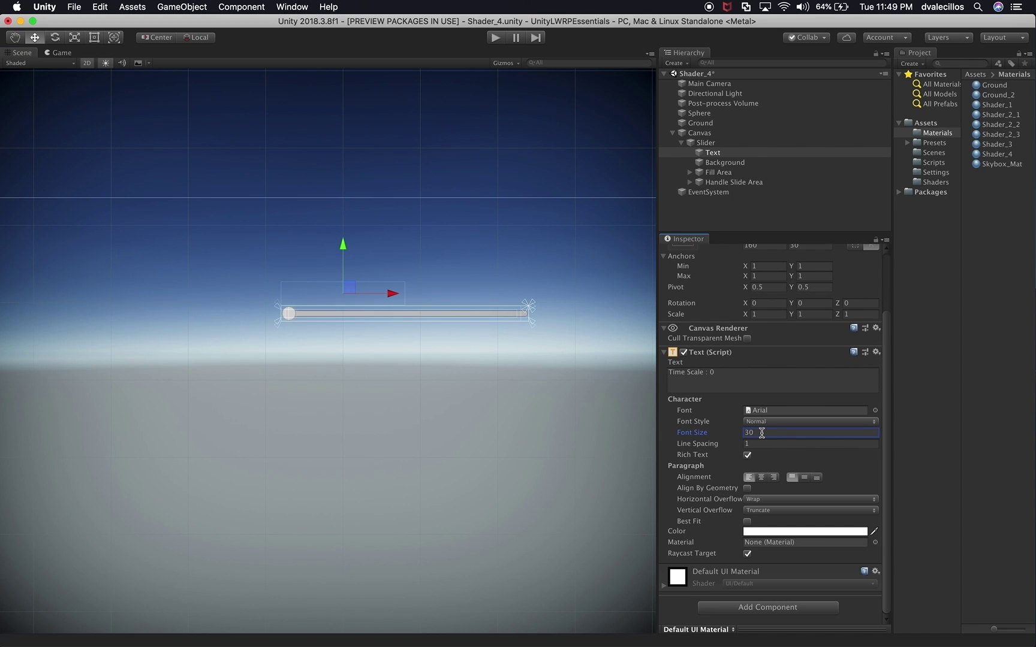
type("et")
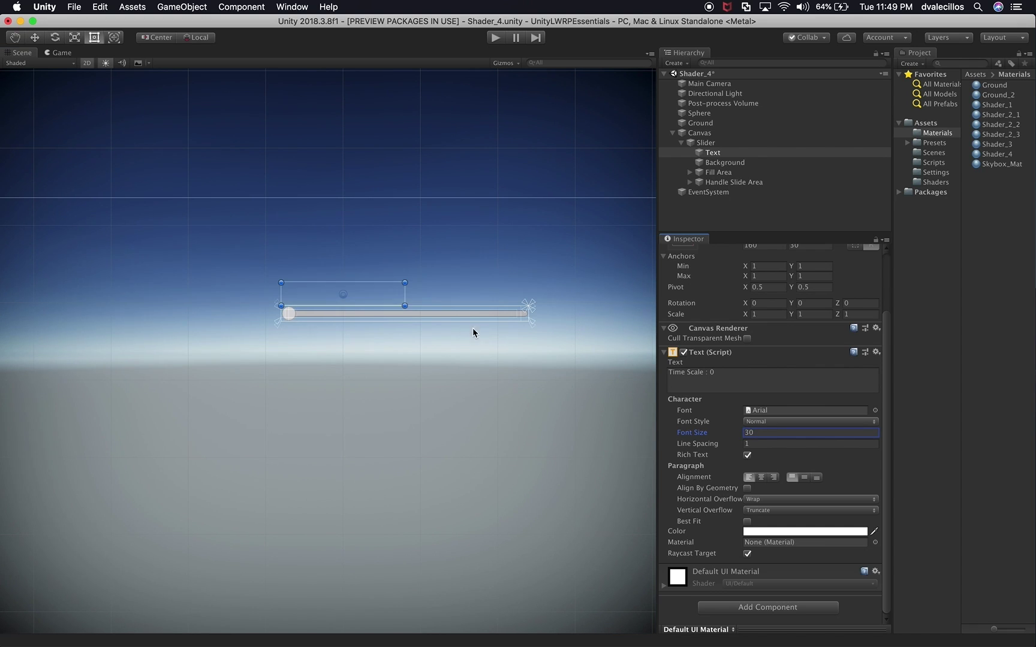
left_click_drag(371, 283, 529, 291)
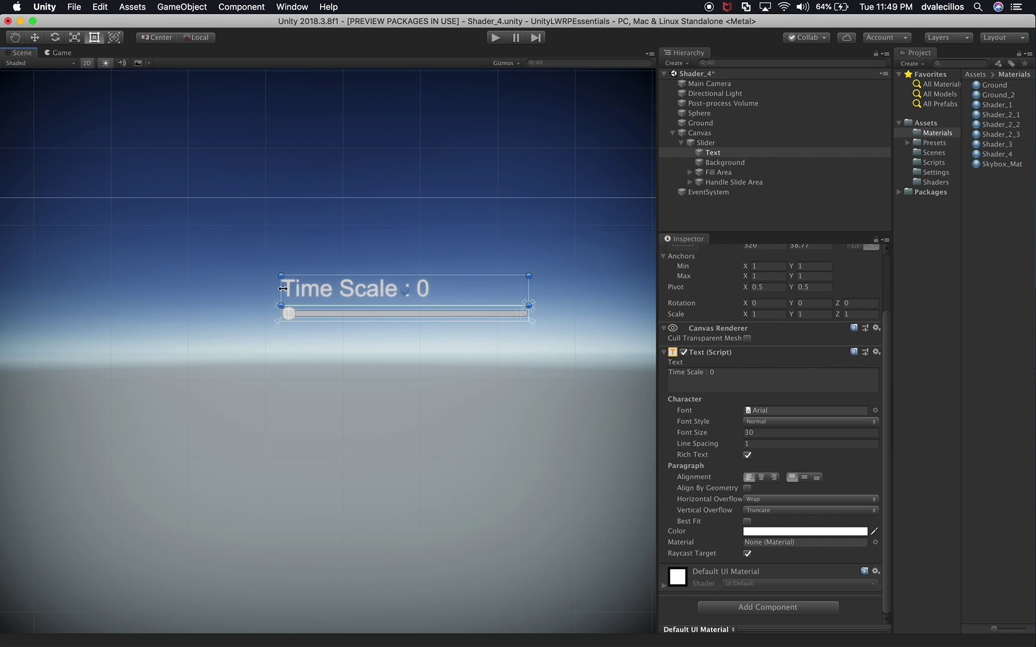
scroll(569, 347, "up", 4)
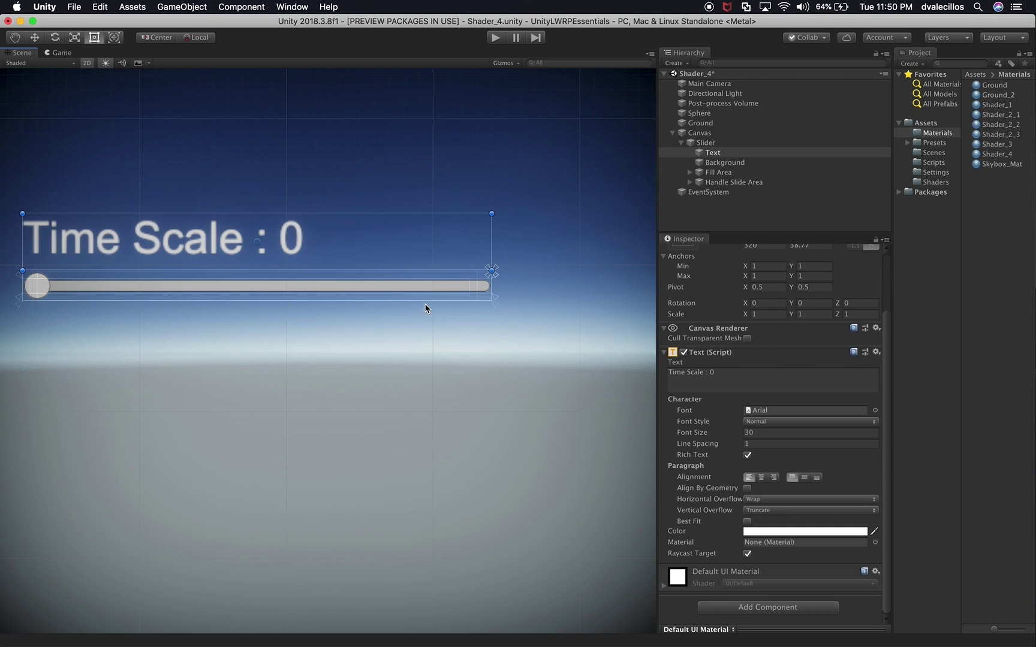
Step: Increase the Text box's height slightly to about 39.7 and set its font size to 25
left_click_drag(422, 271, 421, 276)
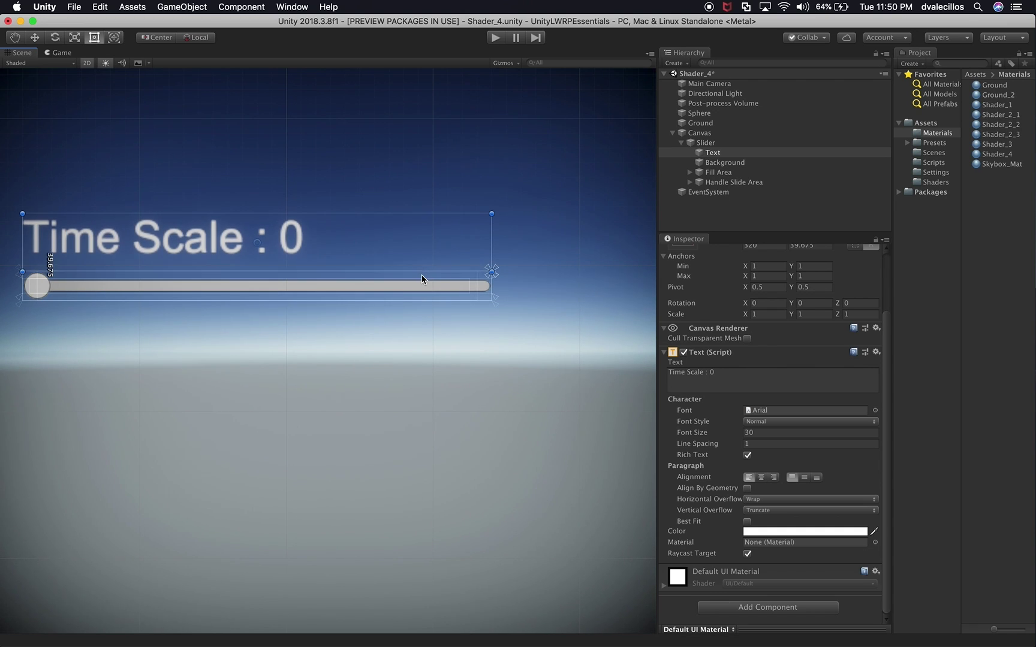
scroll(411, 391, "down", 4)
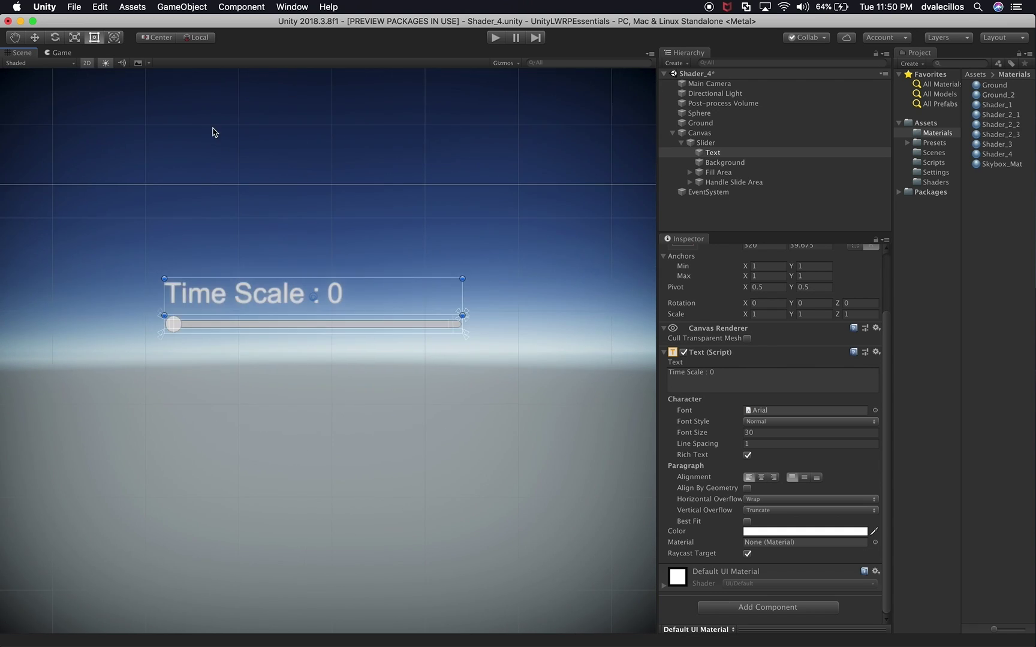
left_click(57, 54)
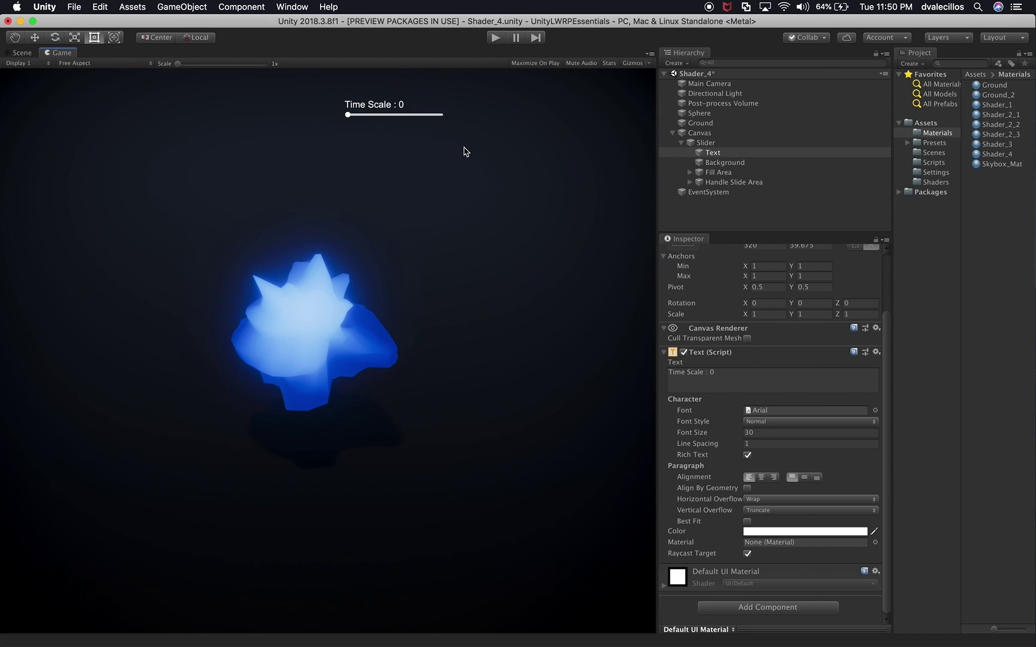
left_click(763, 431)
type("25")
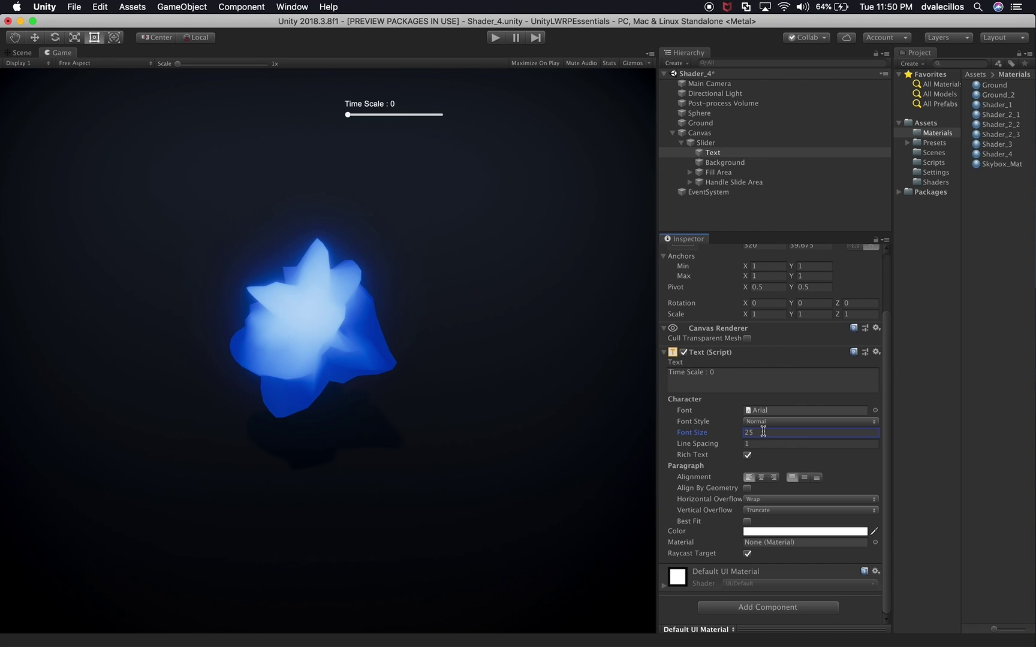
Step: Rename the slider's Text object as Label
left_click(713, 155)
left_click(719, 155)
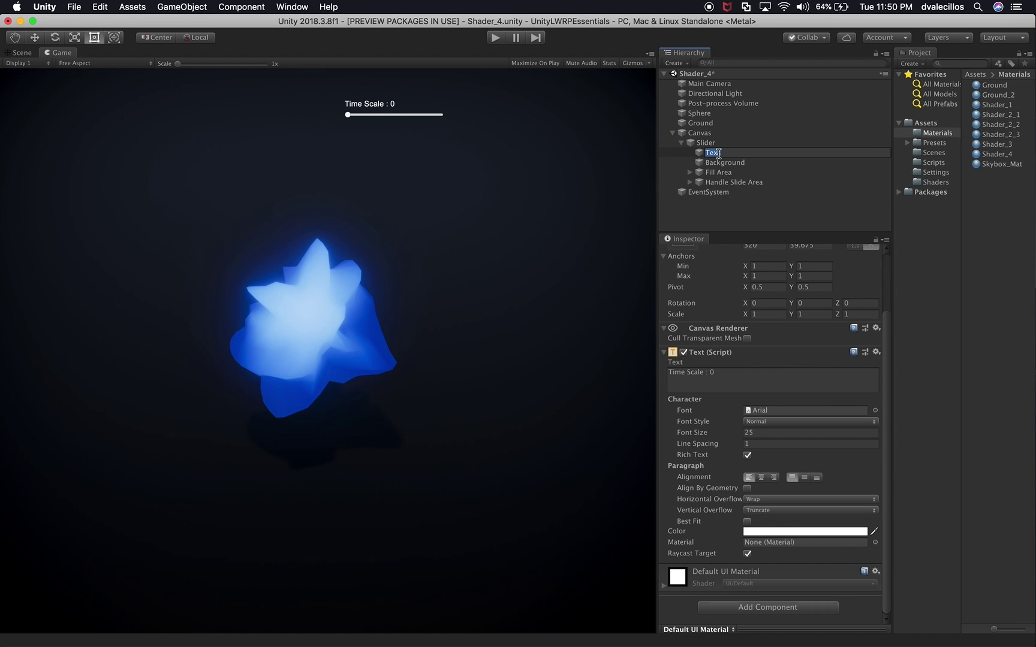
type("Label")
key("Return")
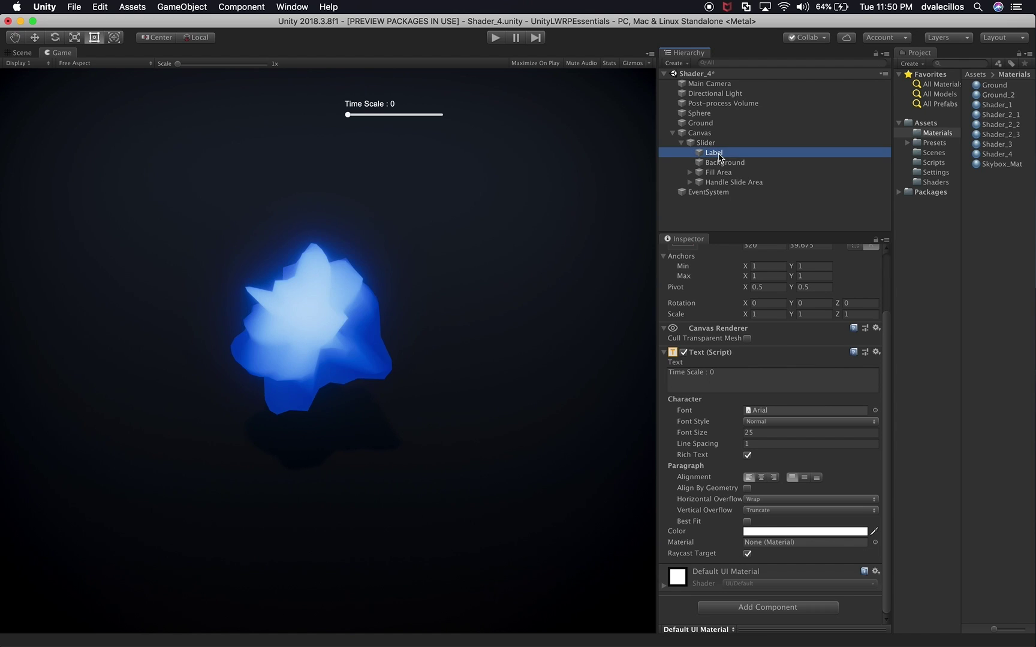
Step: Change the Label's content to "Time Speed : 0", matching the TimeSpeed property of the sphere's material
left_click(708, 145)
left_click(719, 154)
scroll(785, 309, "up", 3)
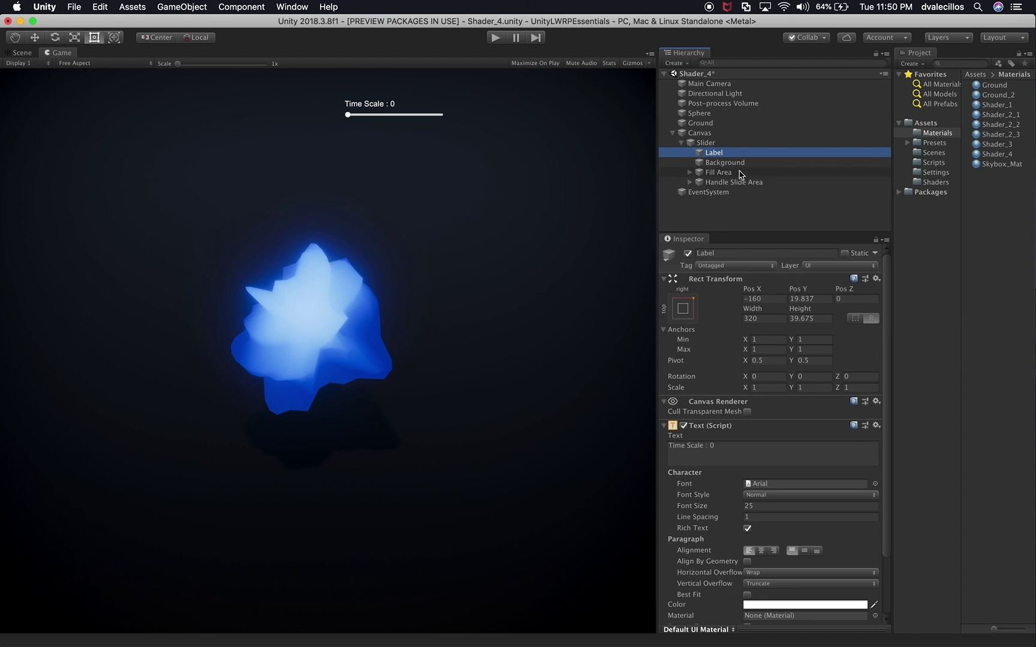
left_click(699, 114)
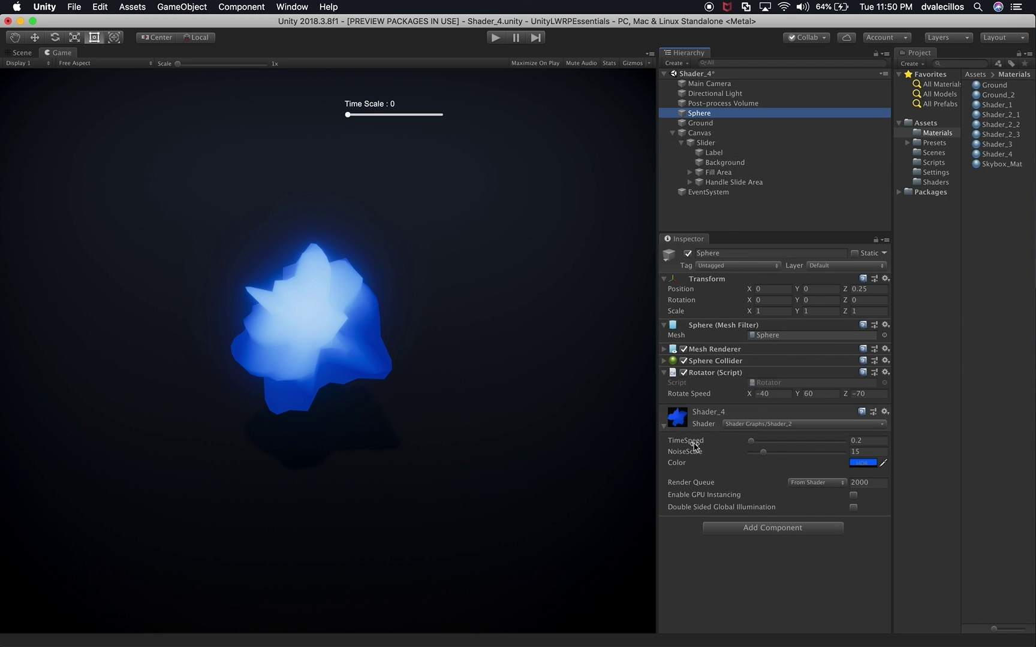
left_click(709, 153)
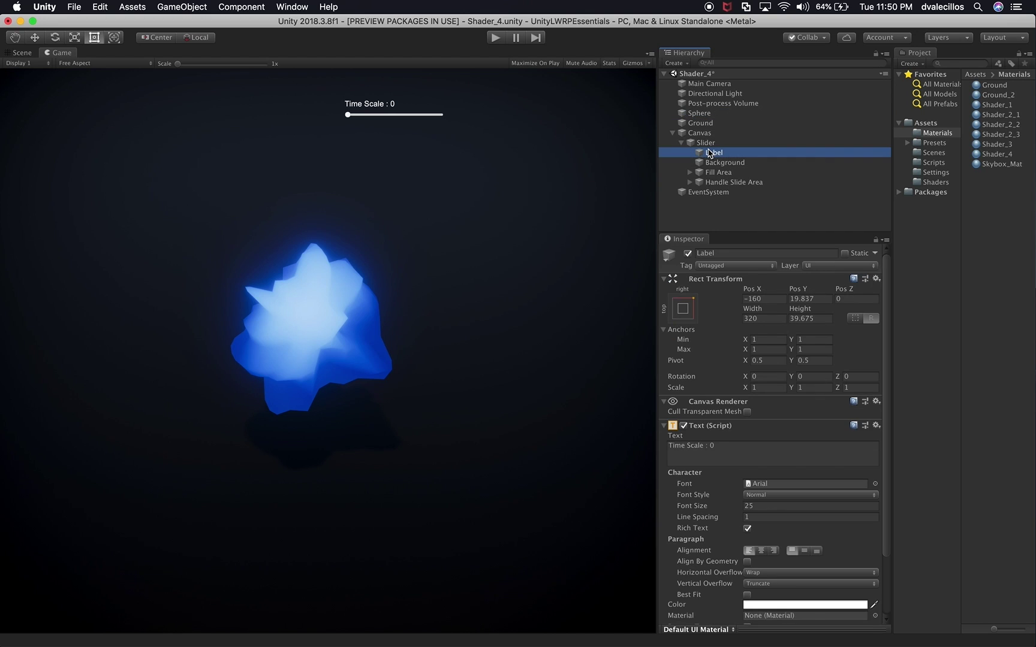
left_click(703, 445)
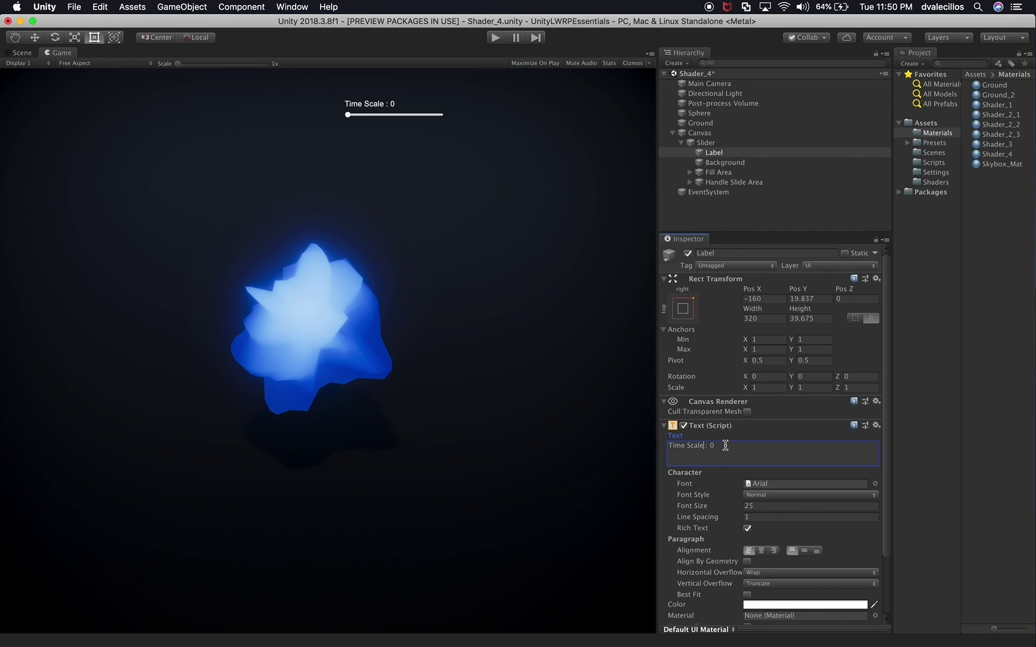
type("Speed")
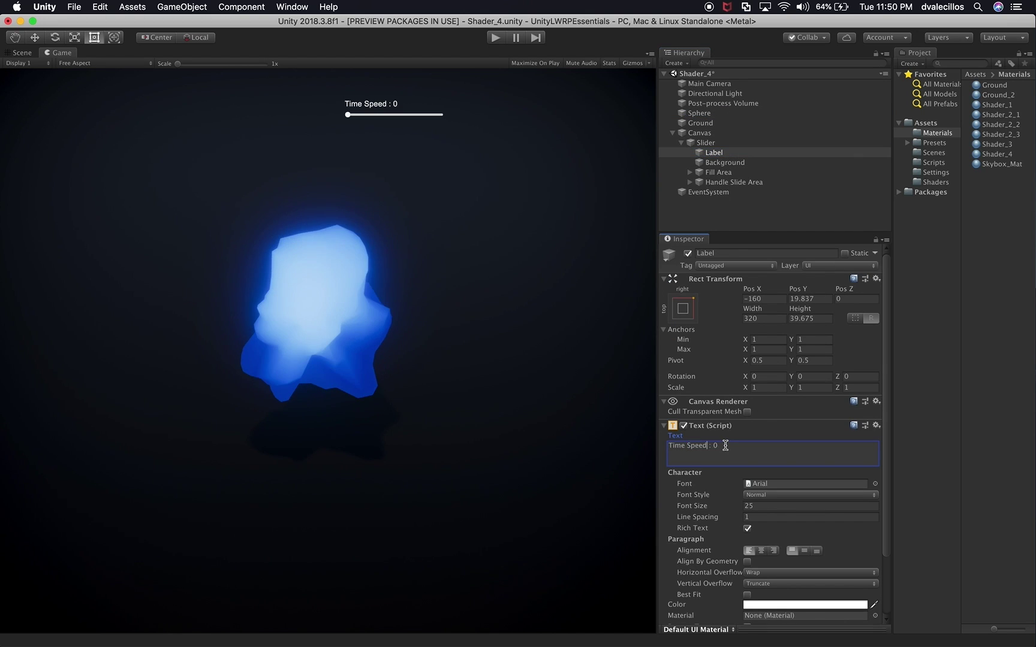
Step: Rename the Slider object as TimeSpeedSlider
left_click(717, 144)
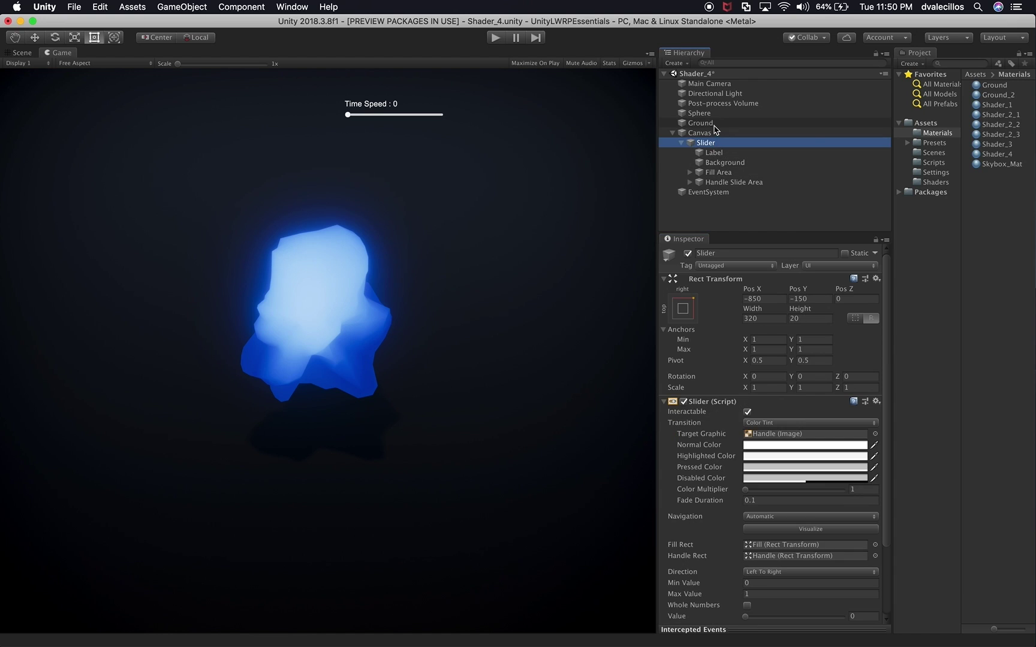
left_click(717, 114)
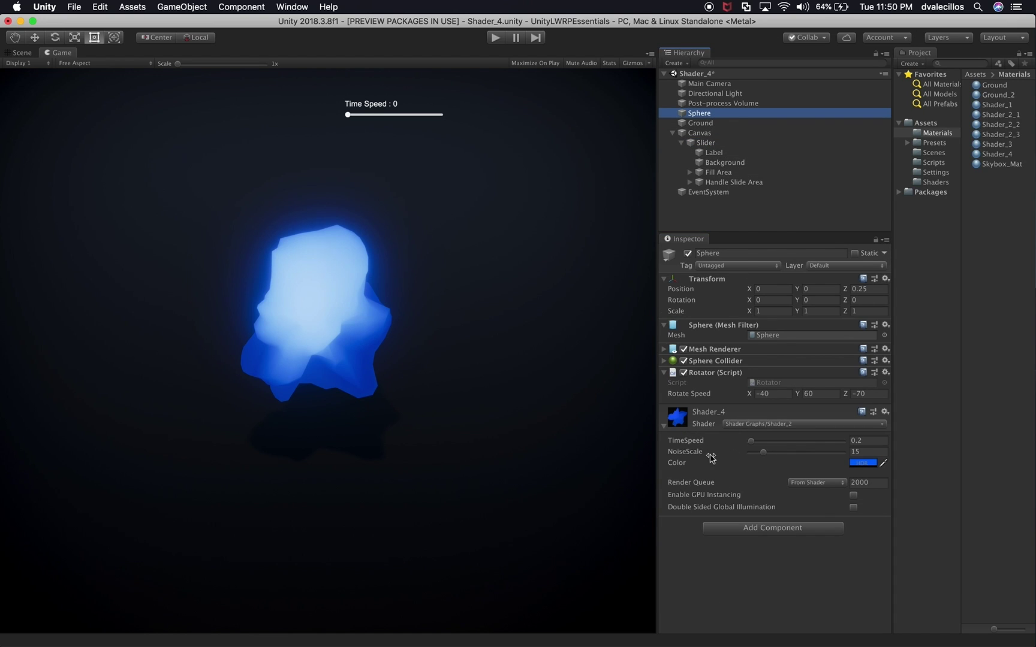
left_click(706, 144)
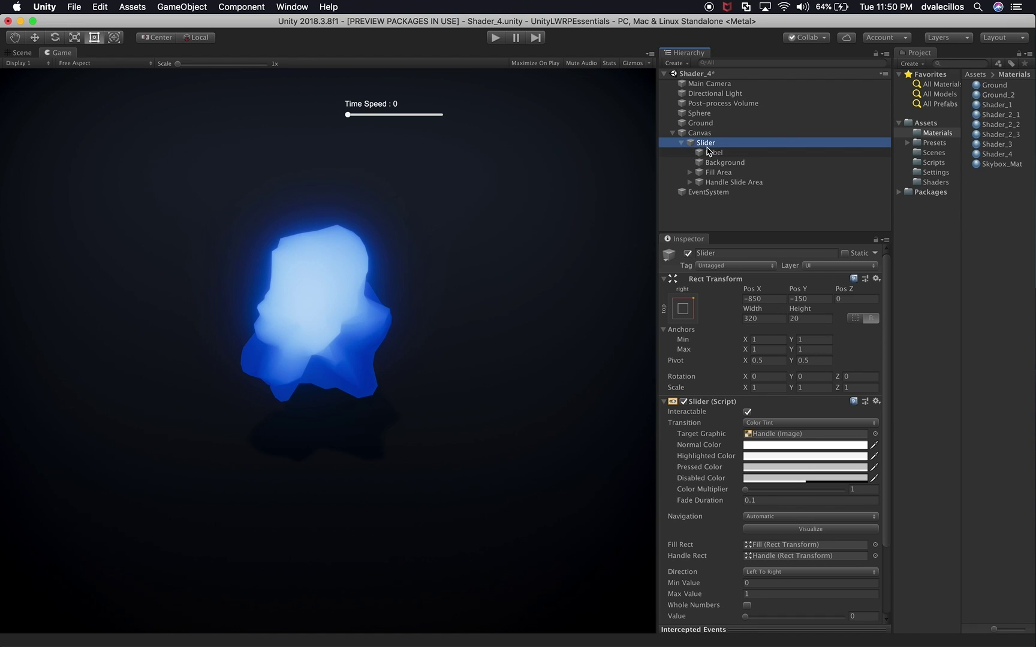
left_click(710, 154)
left_click(701, 144)
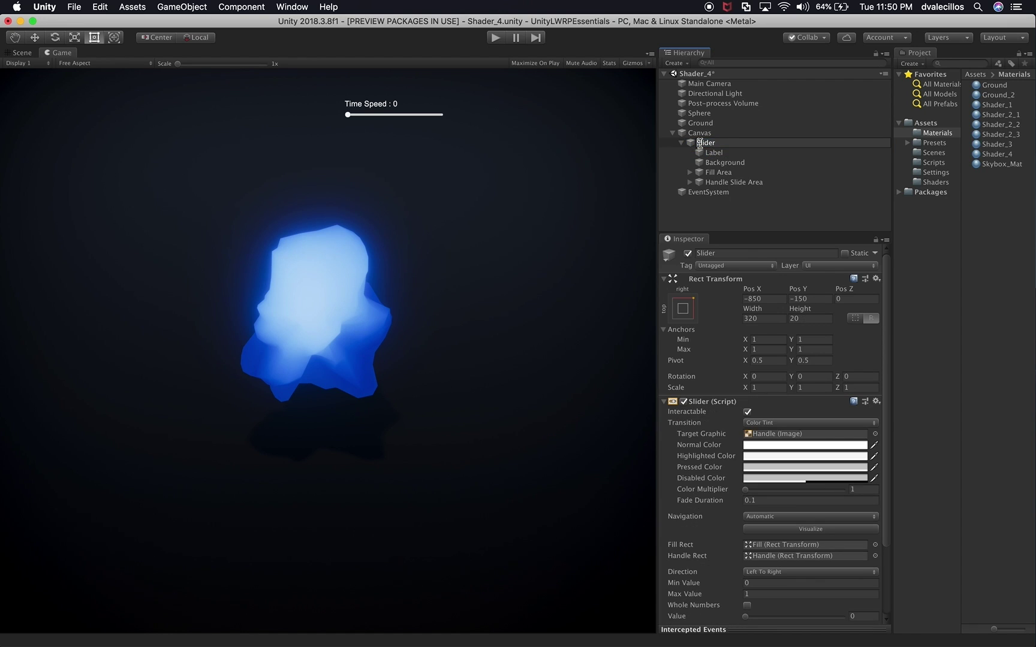
type("TimeSpeedSlider")
key("Return")
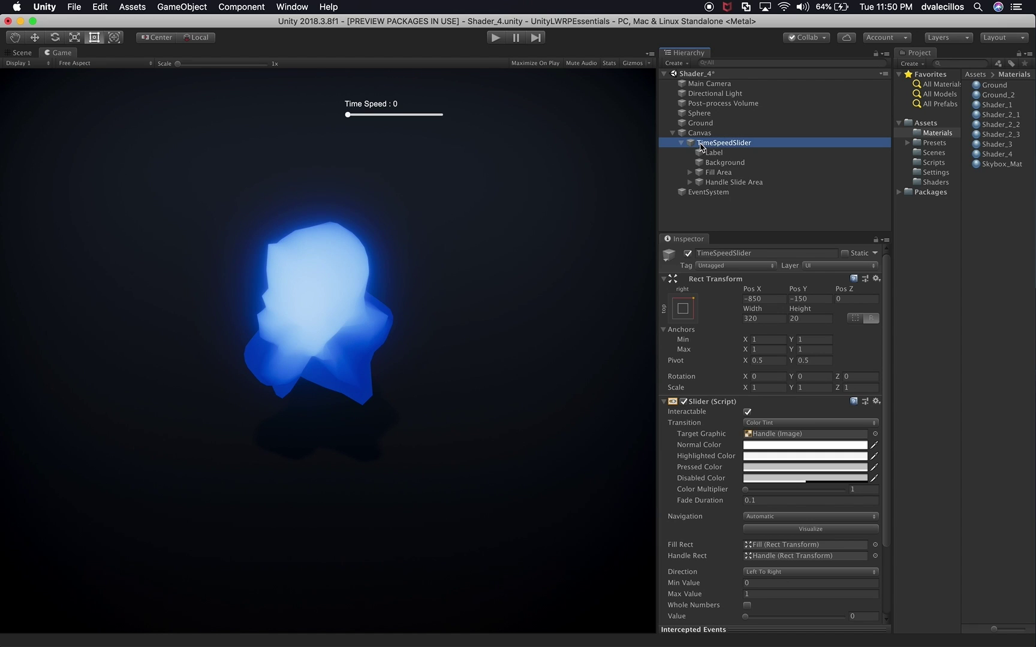
Step: Duplicate TimeSpeedSlider within the Canvas and rename the copy as NoiseScaleSlider
left_click(712, 153)
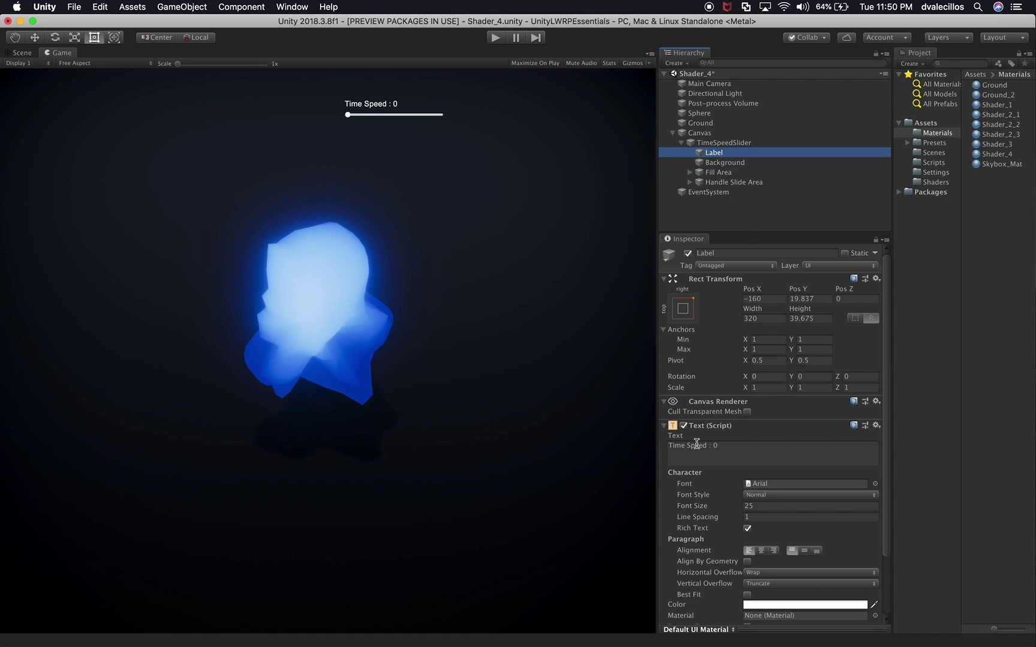
left_click(722, 144)
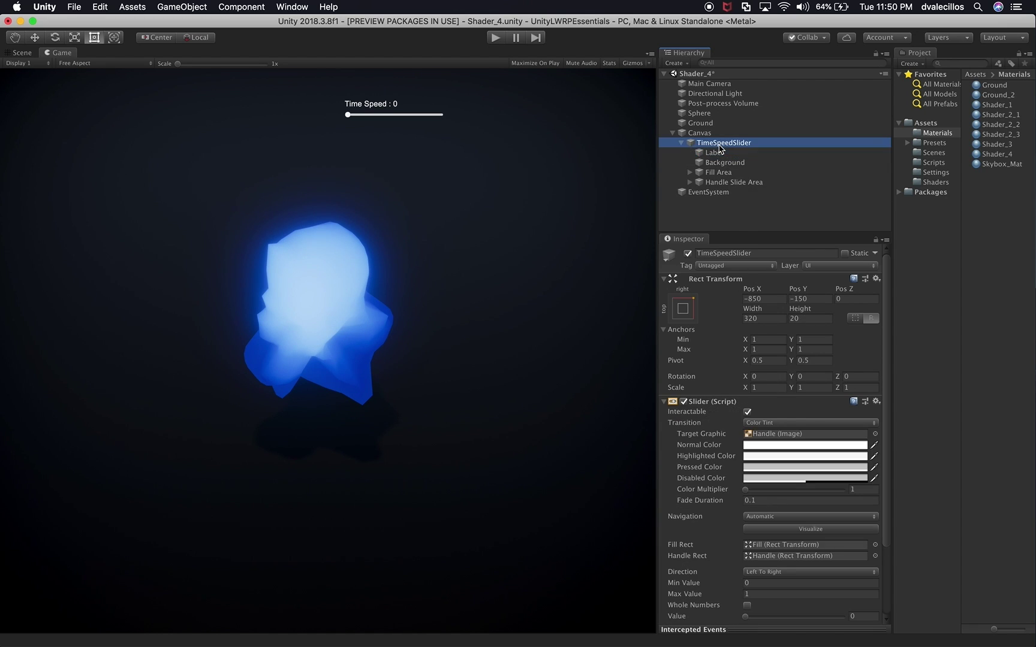
left_click(681, 144)
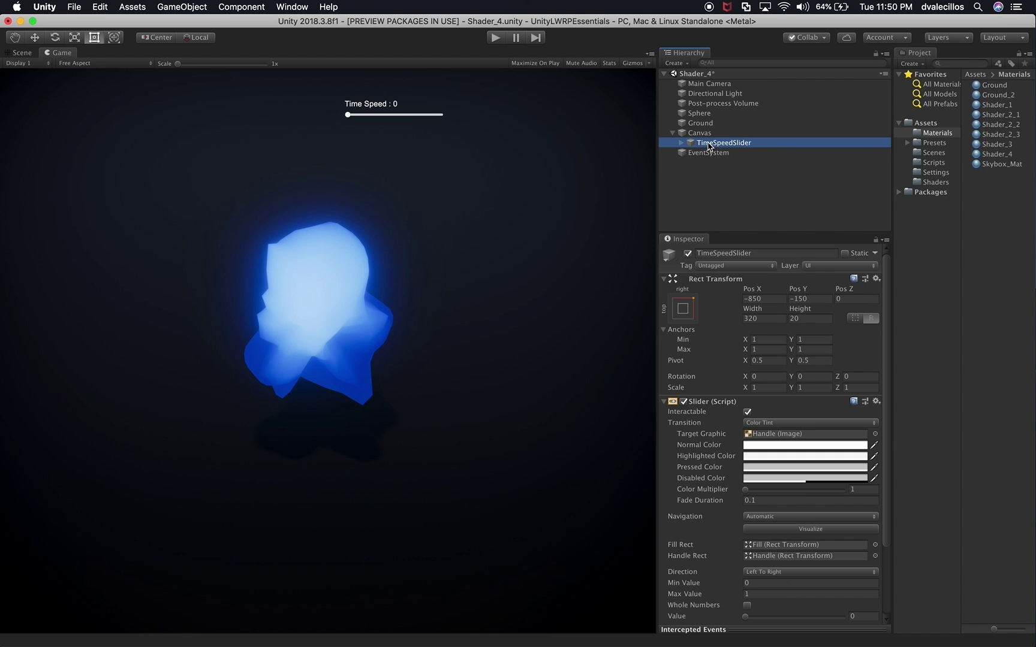
key("super+d")
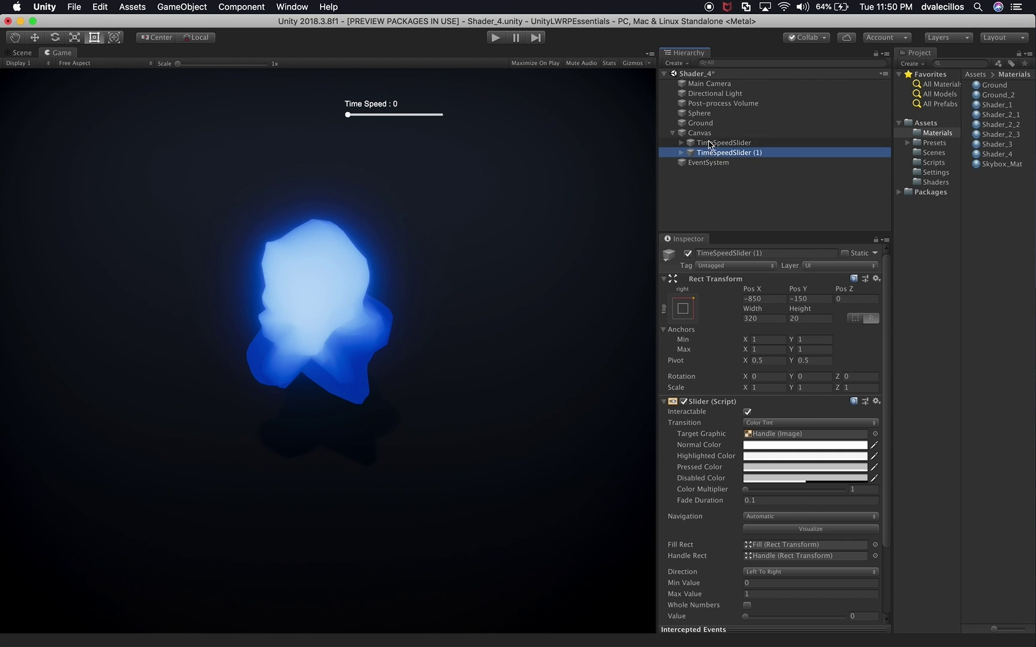
left_click(706, 114)
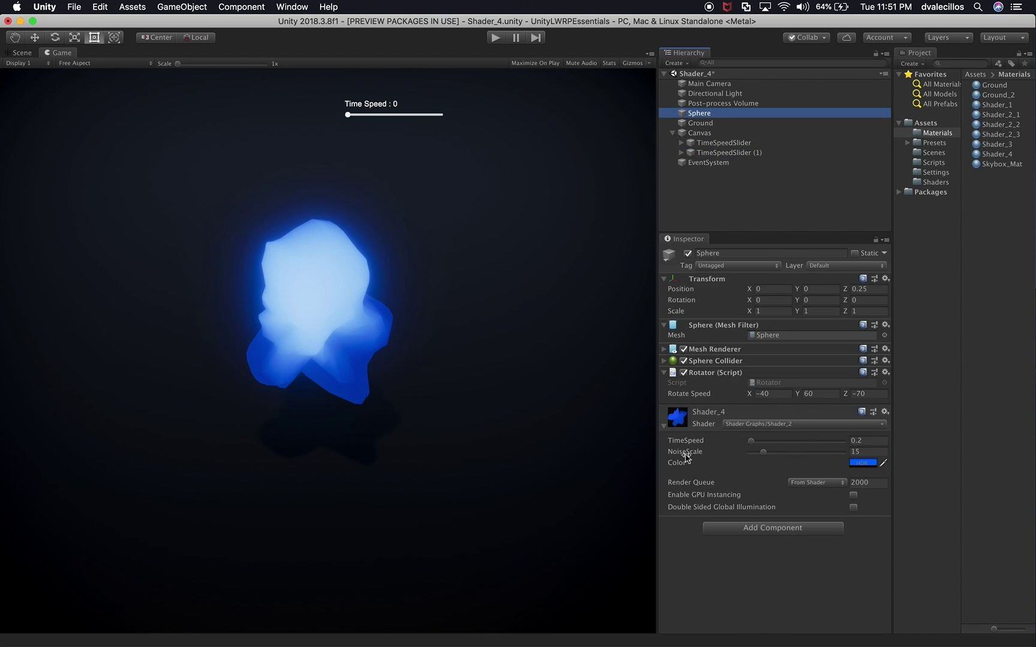
left_click(716, 154)
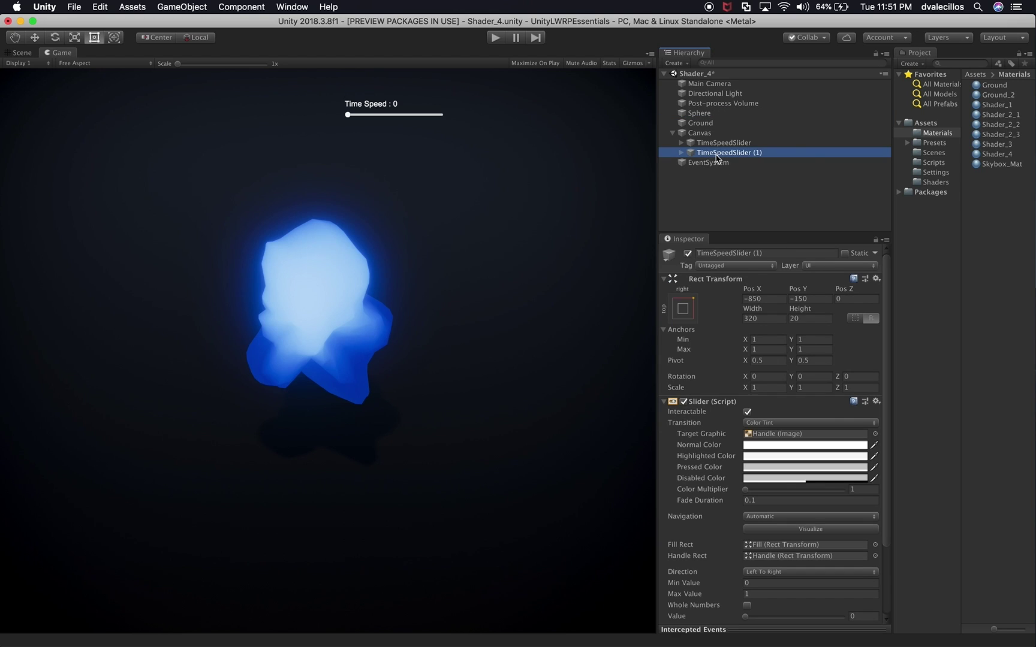
left_click(717, 154)
type("NoiseScale")
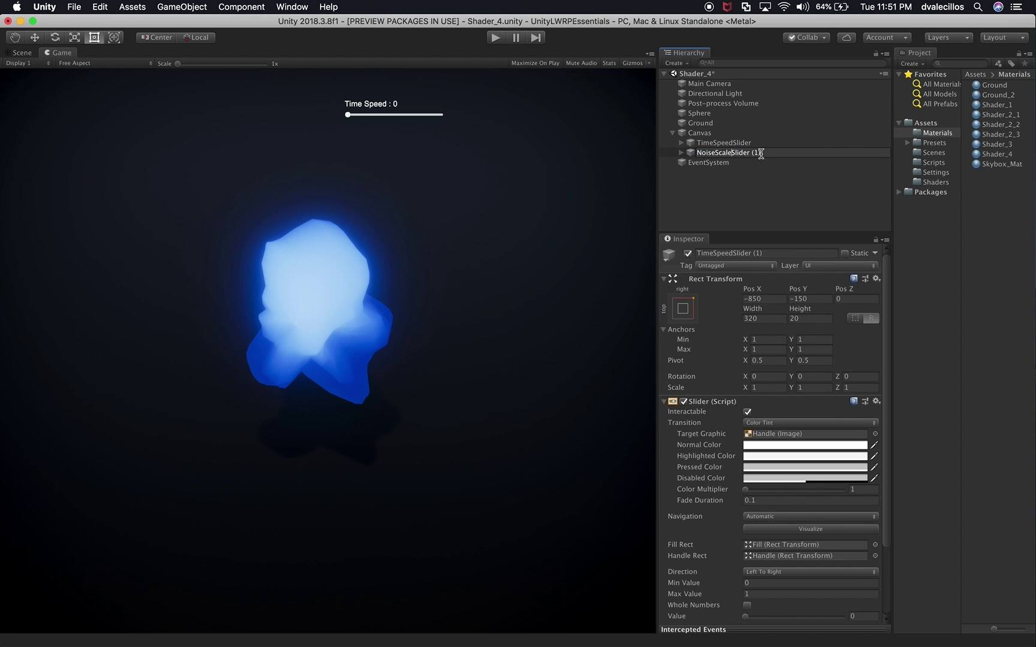
key("Return")
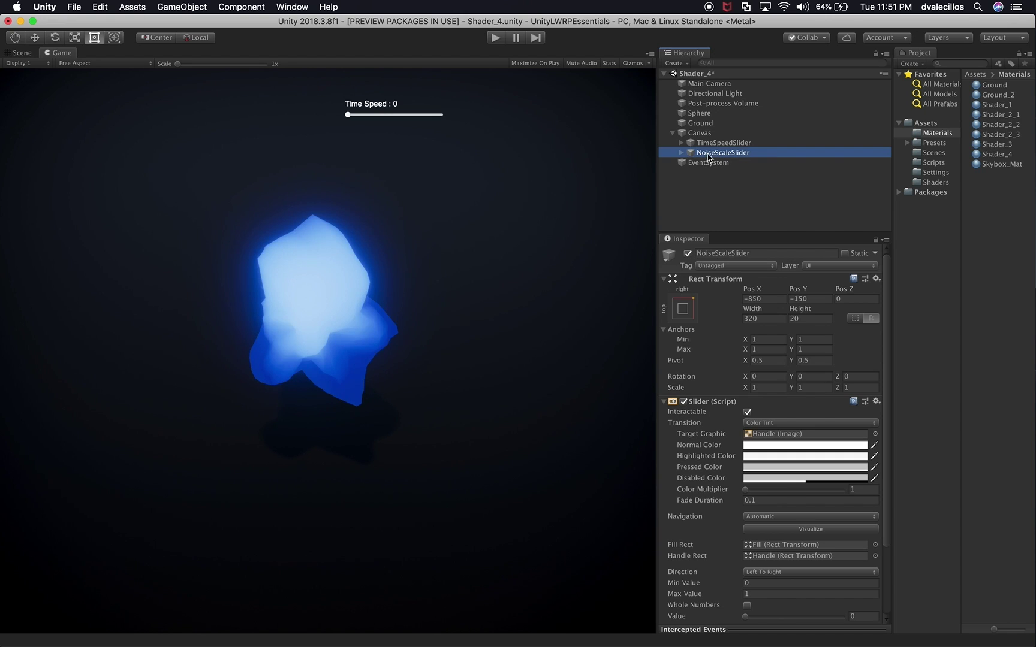
Step: Change the content of NoiseScaleSlider's Label to "Noise Scale : 0"
left_click(681, 154)
left_click(713, 162)
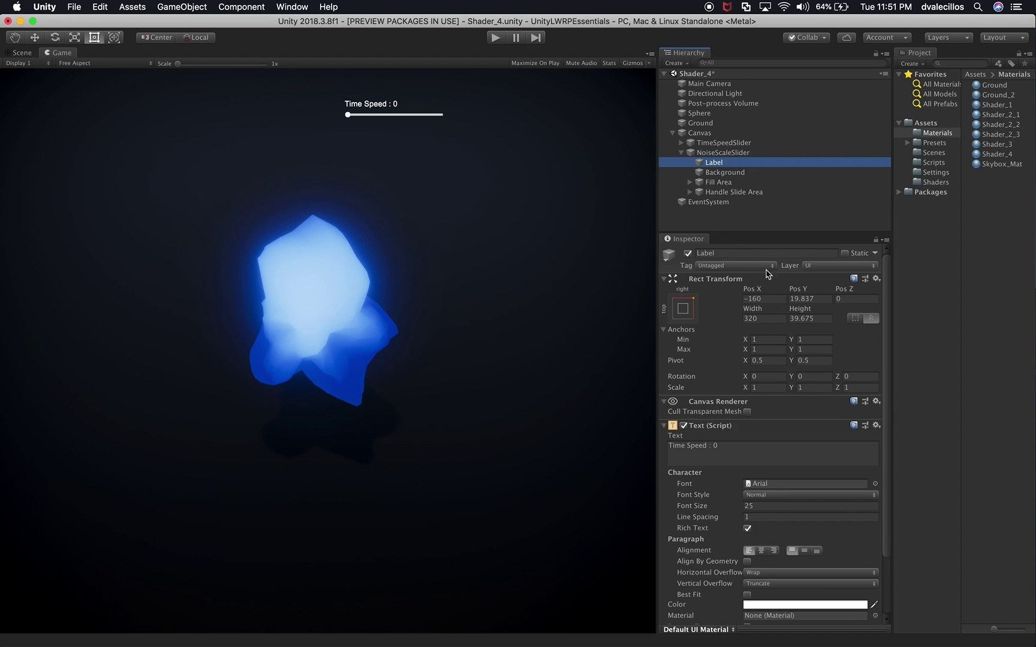
left_click(711, 444)
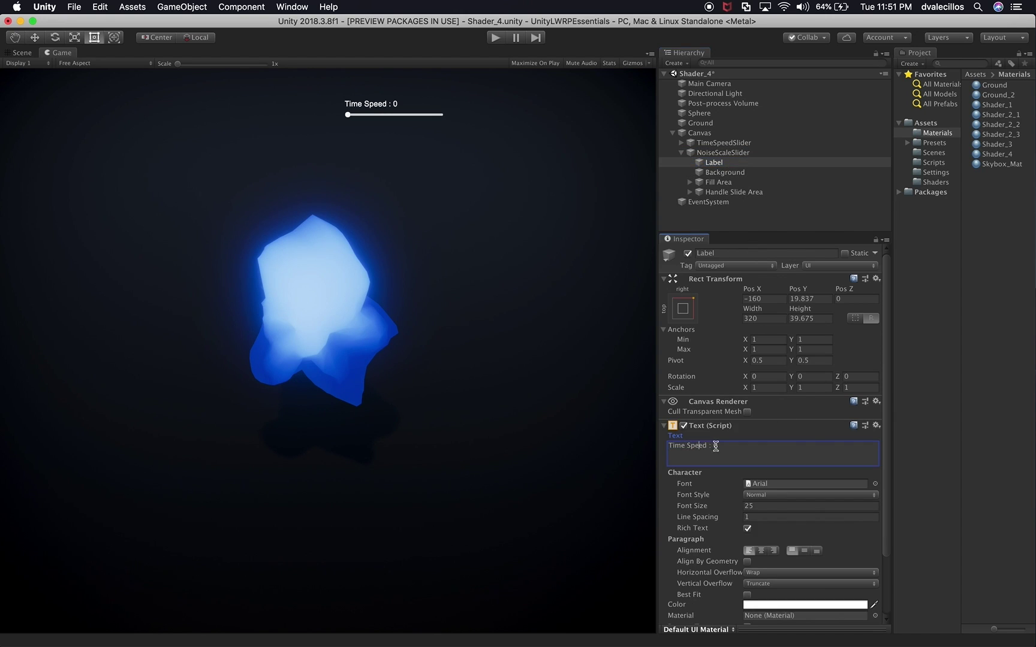
key("shift+Home")
type("Noise Scale")
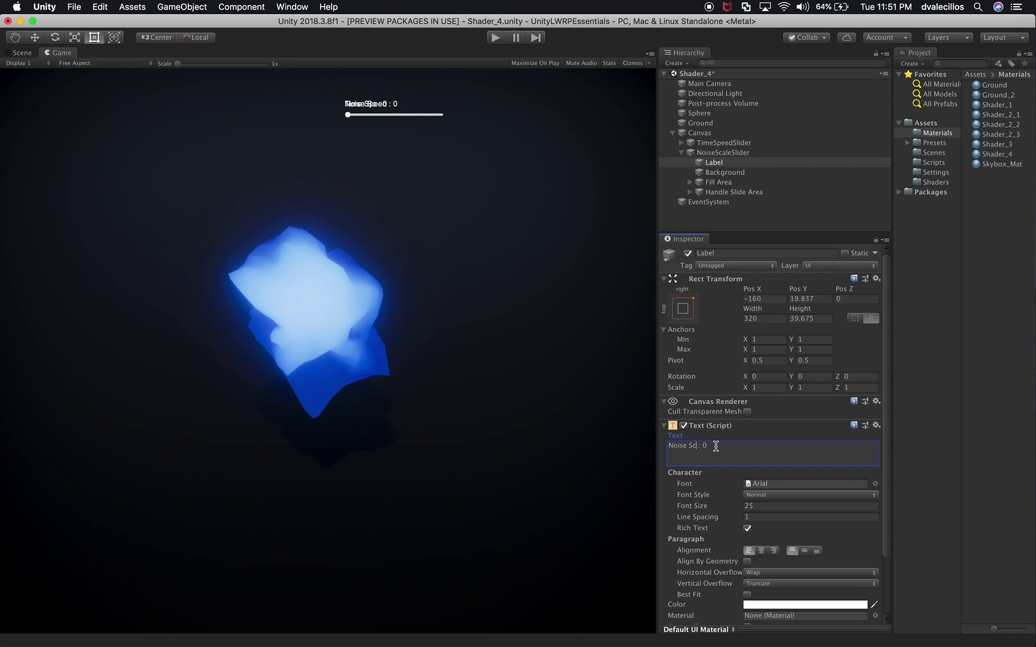
Step: Move NoiseScaleSlider horizontally to the right of TimeSpeedSlider, to about Pos X -471, and check the layout in the Game view
left_click(727, 152)
left_click(28, 53)
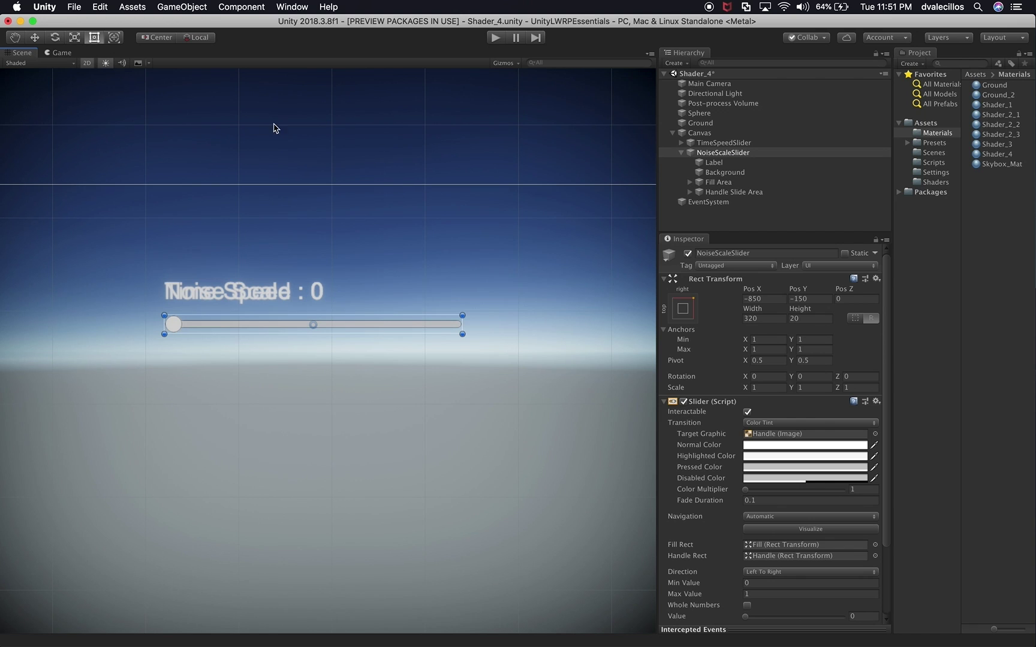
key("w")
scroll(511, 343, "down", 3)
middle_click_drag(504, 340, 398, 326)
left_click_drag(538, 328, 595, 334)
middle_click_drag(586, 363, 526, 364)
left_click_drag(534, 315, 541, 317)
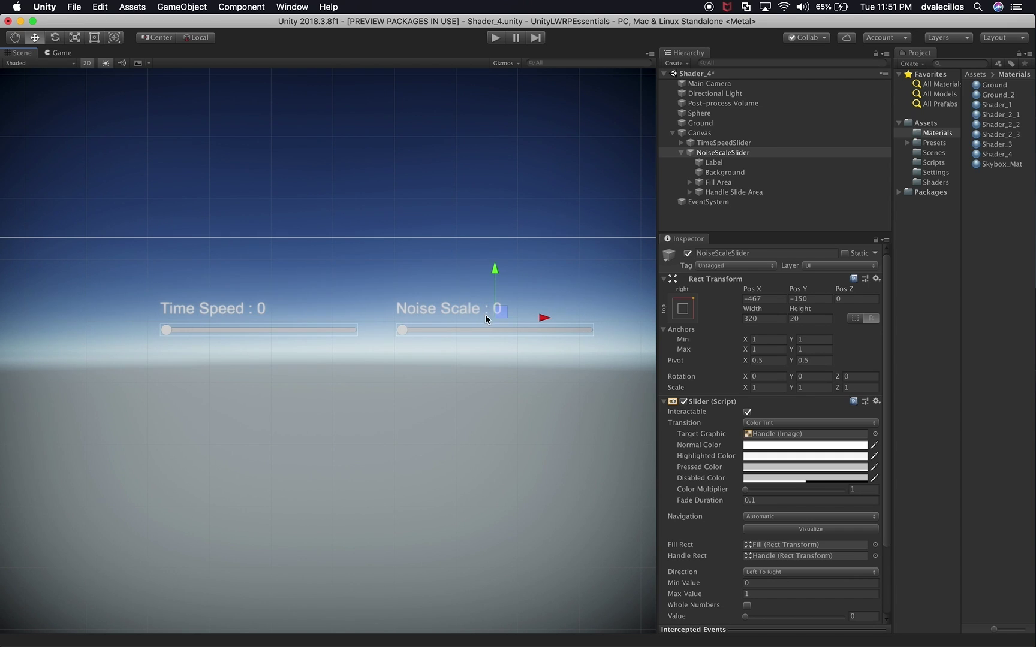
left_click_drag(546, 316, 543, 316)
left_click(62, 52)
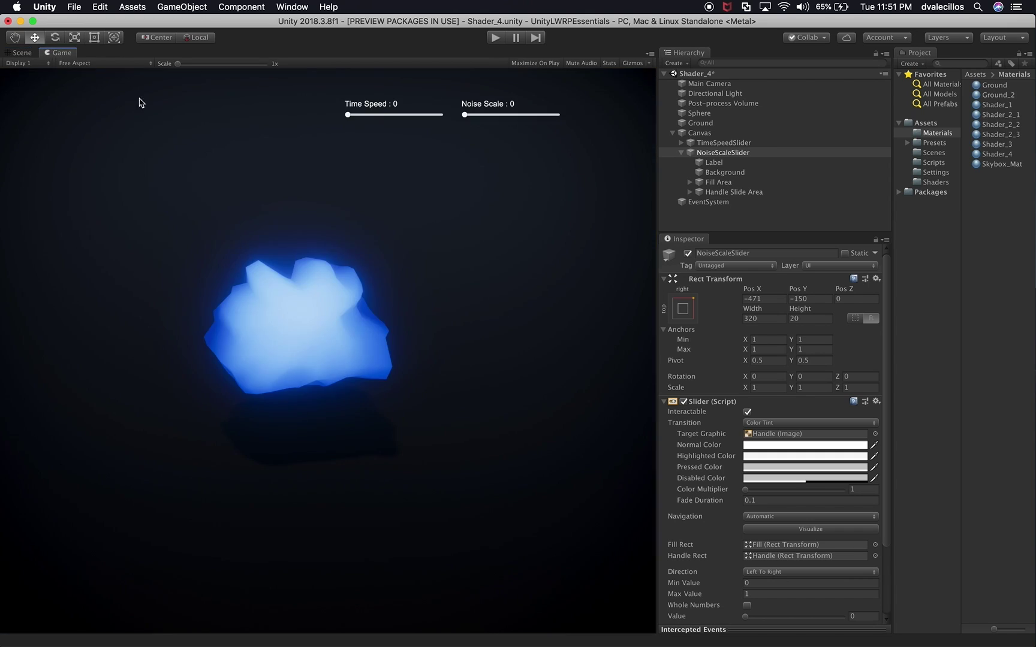
left_click(685, 155)
left_click(682, 153)
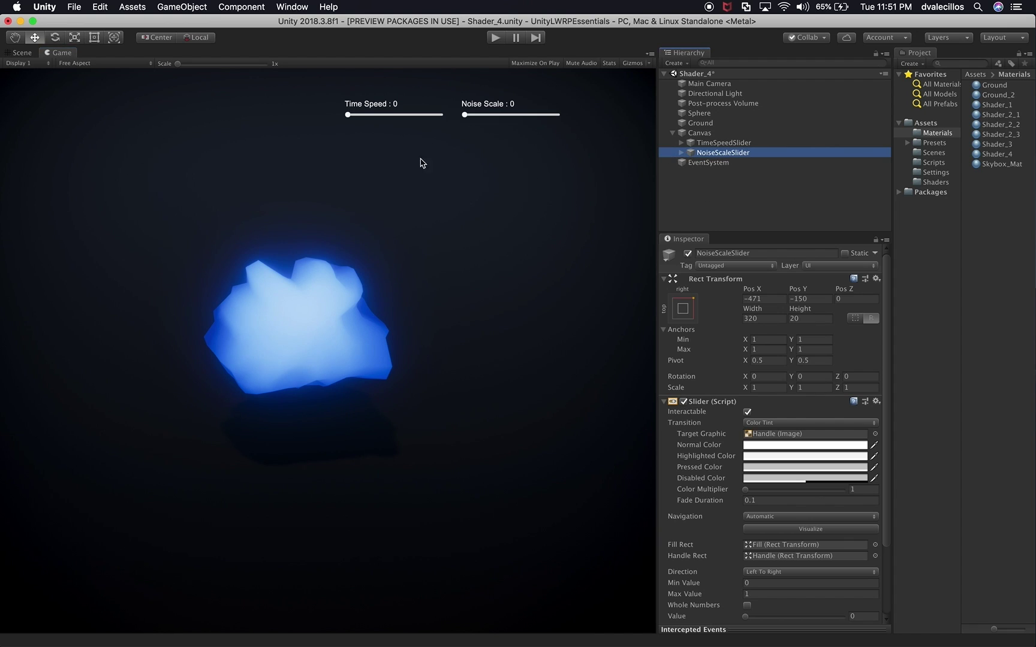
Step: Add a UI Panel as a child of the Canvas and frame it in the Scene view
left_click(702, 134)
right_click(708, 137)
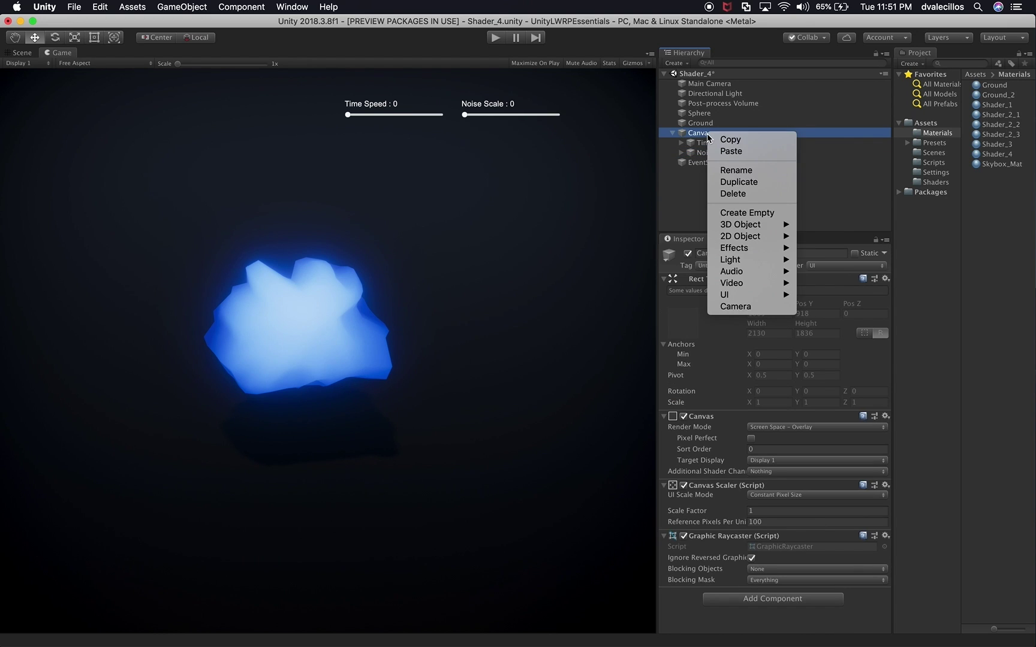
mouse_move(750, 229)
mouse_move(742, 295)
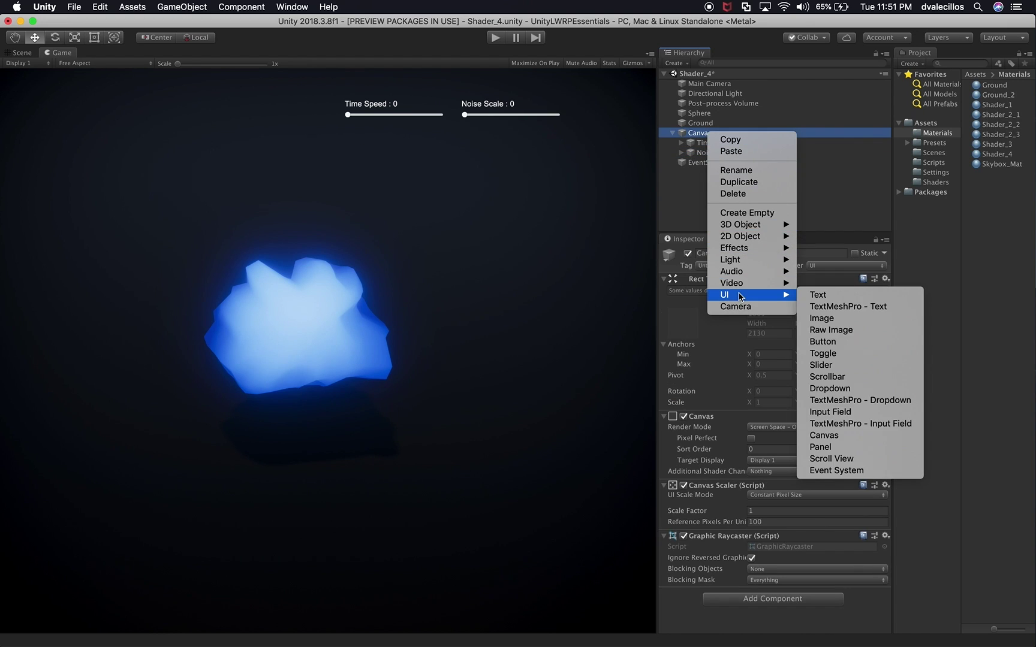
left_click(846, 449)
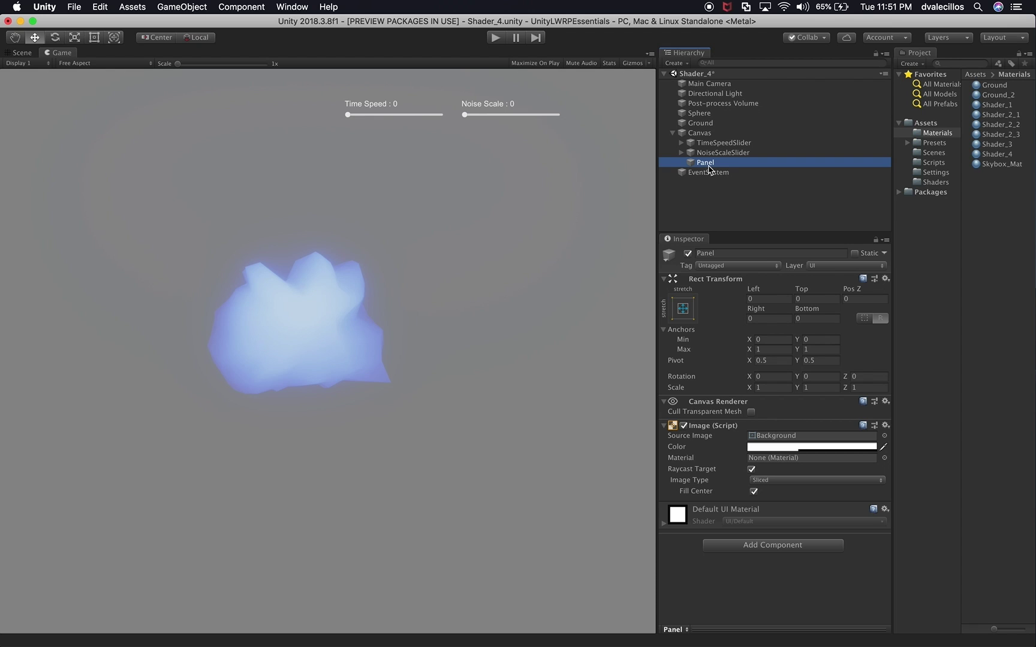
left_click(22, 53)
key("f")
key("q")
key("f")
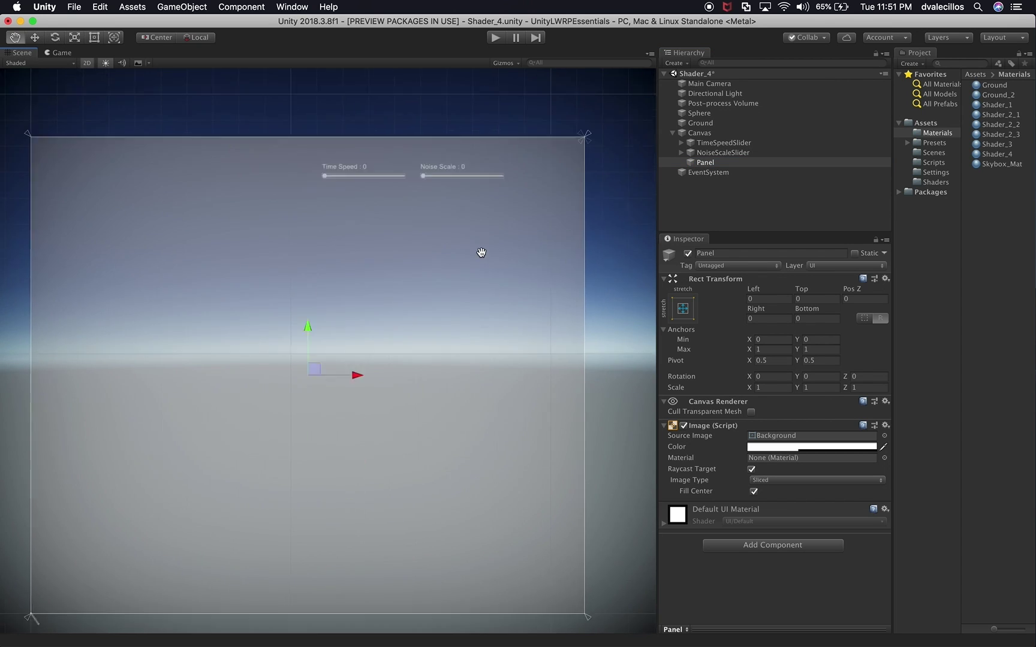
Step: Resize the Panel to enclose both sliders near the Canvas's upper edge, with Left about 1071, Top 52, Right 230 and Bottom 1595
key("w")
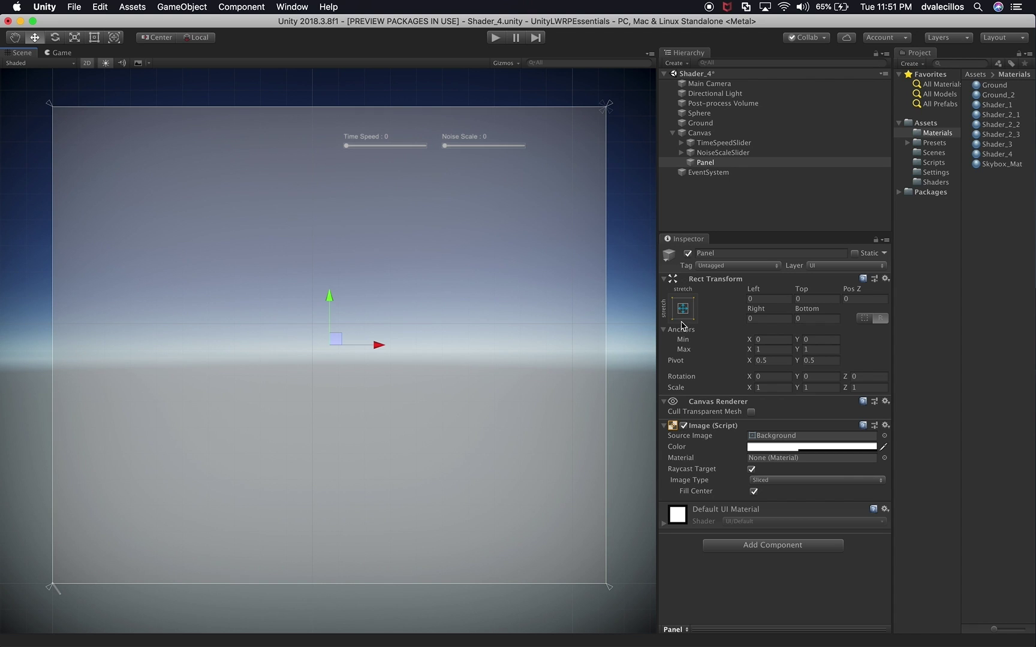
key("e")
key("r")
key("t")
left_click_drag(429, 584, 419, 206)
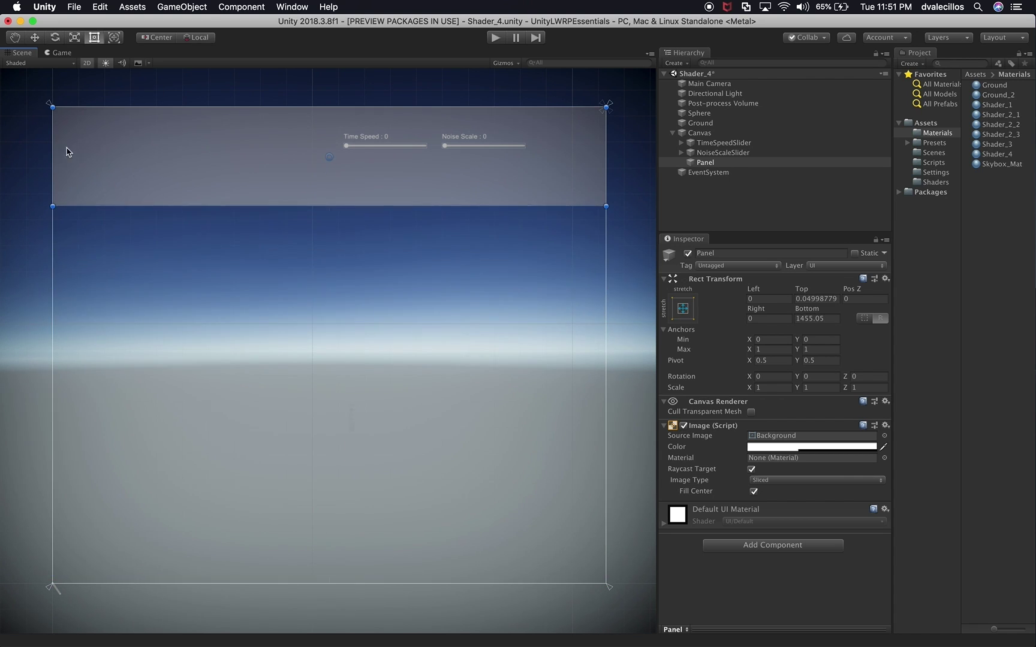
left_click_drag(49, 145, 310, 147)
left_click_drag(423, 107, 479, 120)
left_click_drag(309, 155, 331, 155)
left_click_drag(607, 181, 520, 167)
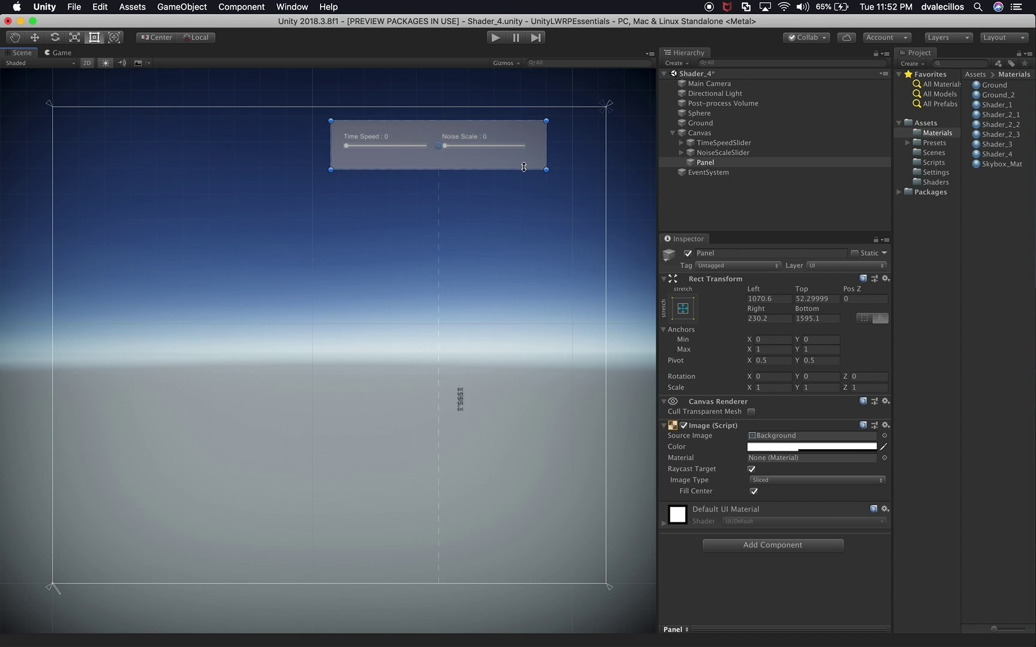
Step: Check the Panel in the Game view and adjust its lower edge in the Scene view to Bottom about 1597
scroll(546, 205, "up", 2)
middle_click_drag(545, 202, 542, 271)
left_click(61, 53)
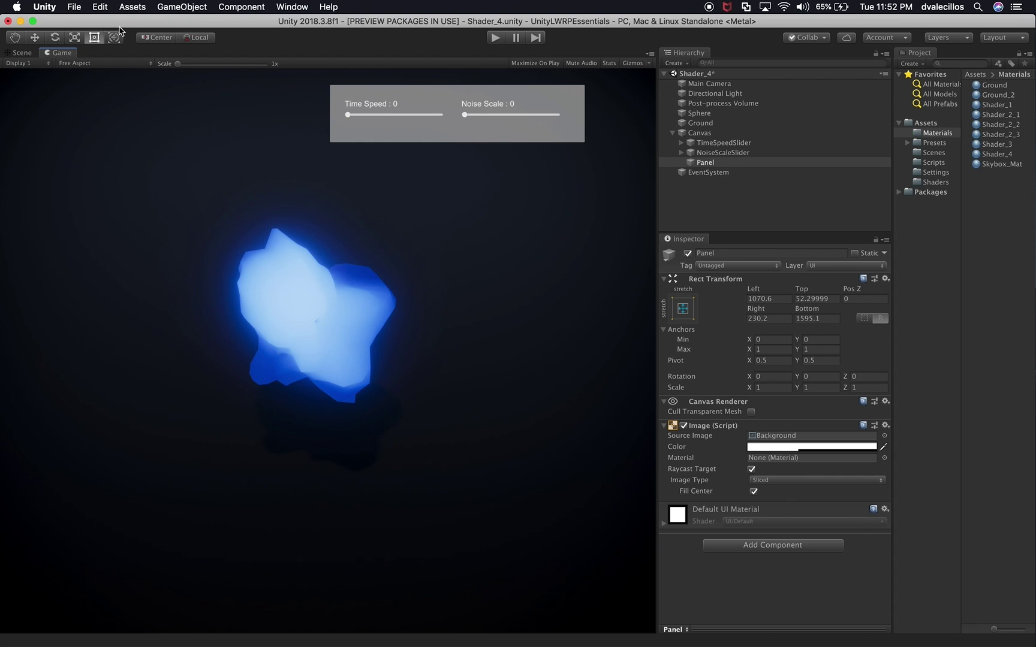
left_click(30, 53)
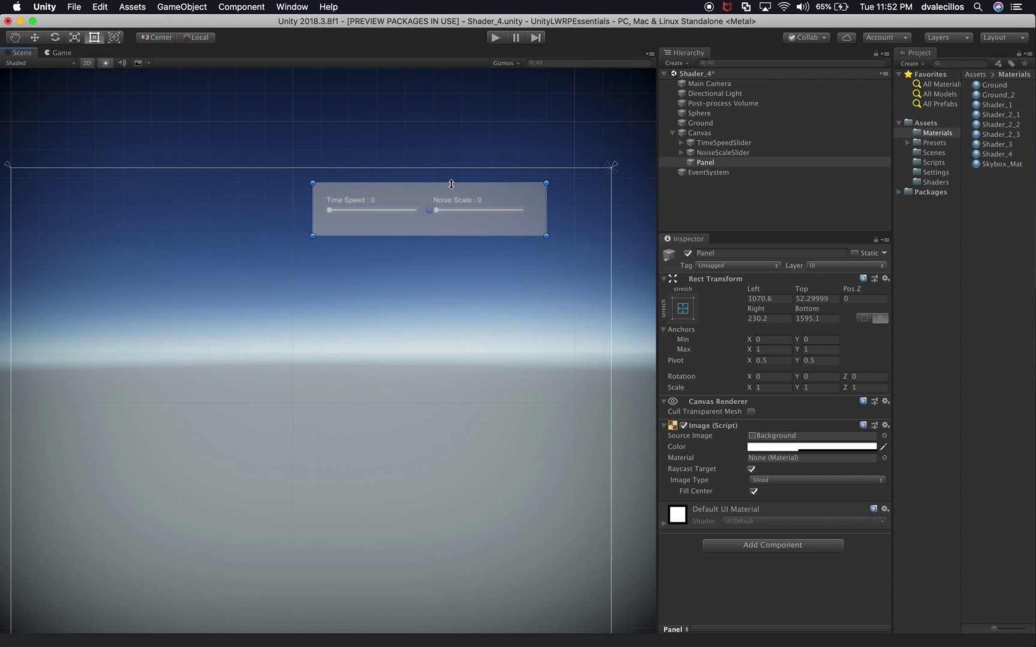
left_click_drag(438, 236, 438, 236)
Step: Set the Panel's Image color to black and check it in the Game view
left_click(755, 445)
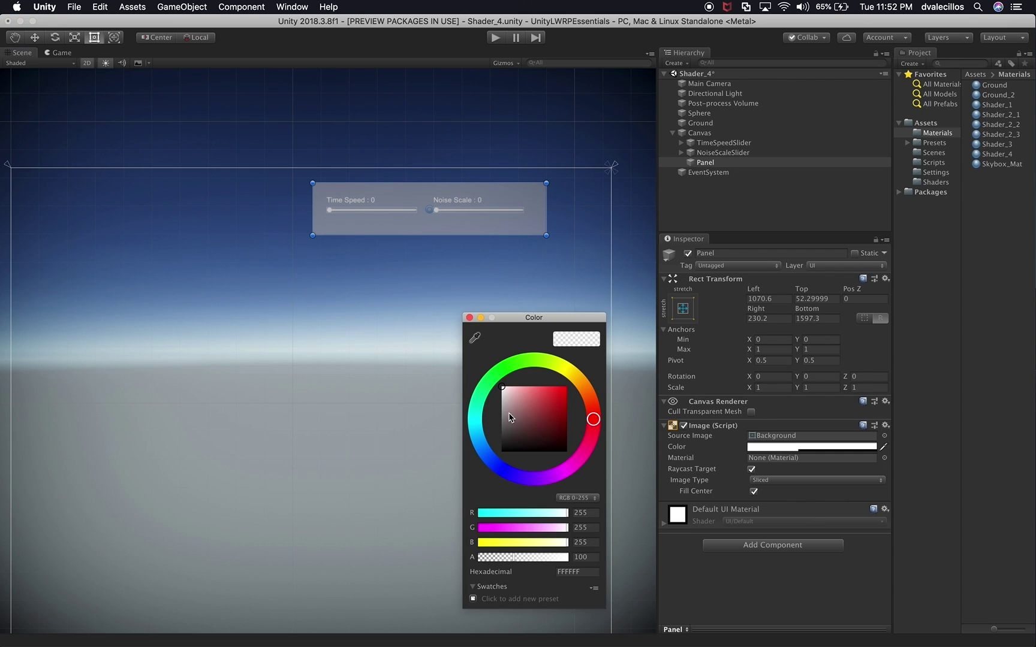
left_click_drag(528, 414, 464, 478)
left_click(454, 488)
left_click(53, 54)
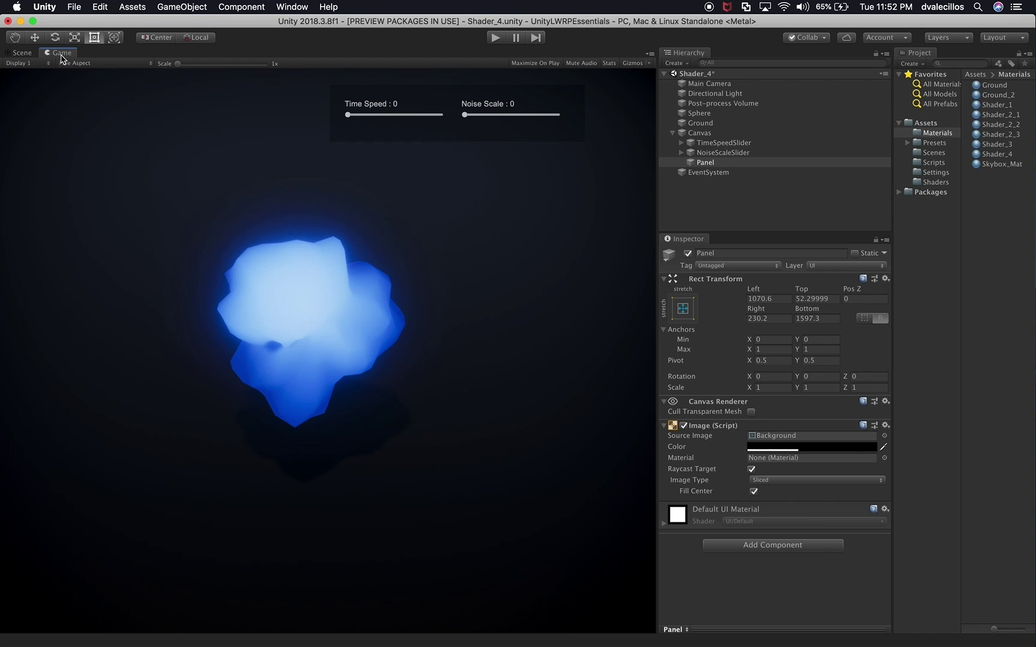
Step: Tighten the Panel around the sliders in the Scene view to Top about 72, Bottom about 1612 and Right about 246
left_click(23, 54)
mouse_move(397, 235)
left_mouse_down()
mouse_move(410, 197)
mouse_move(411, 230)
left_mouse_up()
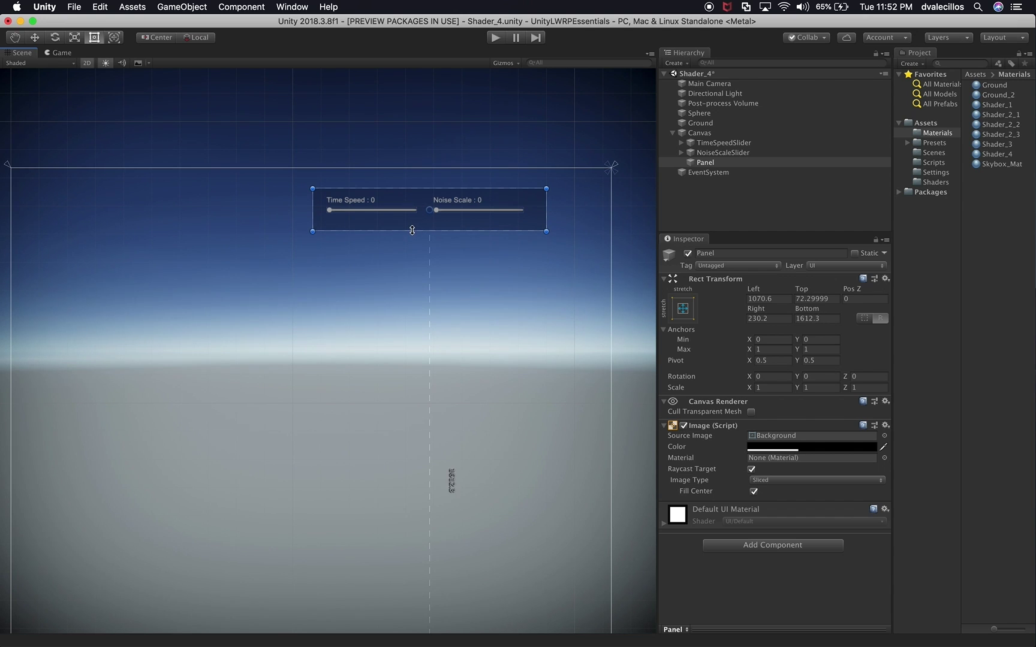
left_click_drag(547, 210, 543, 210)
Step: Rename the Panel as Overlay and turn off Raycast Target on its Image component
left_click(703, 165)
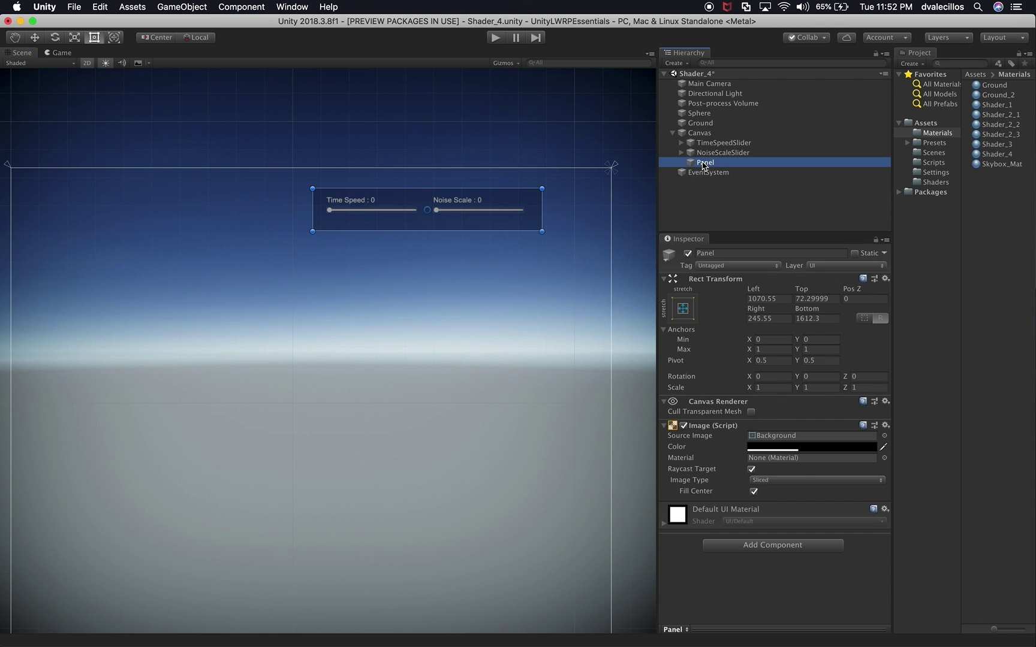
left_click(705, 163)
type("Overla")
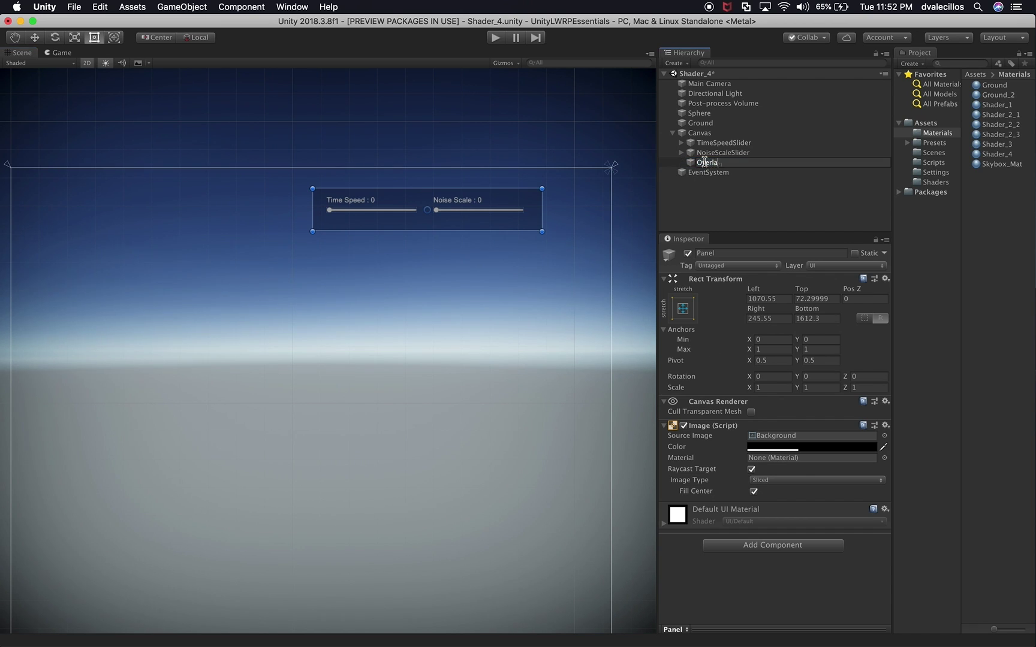
type("y")
key("Return")
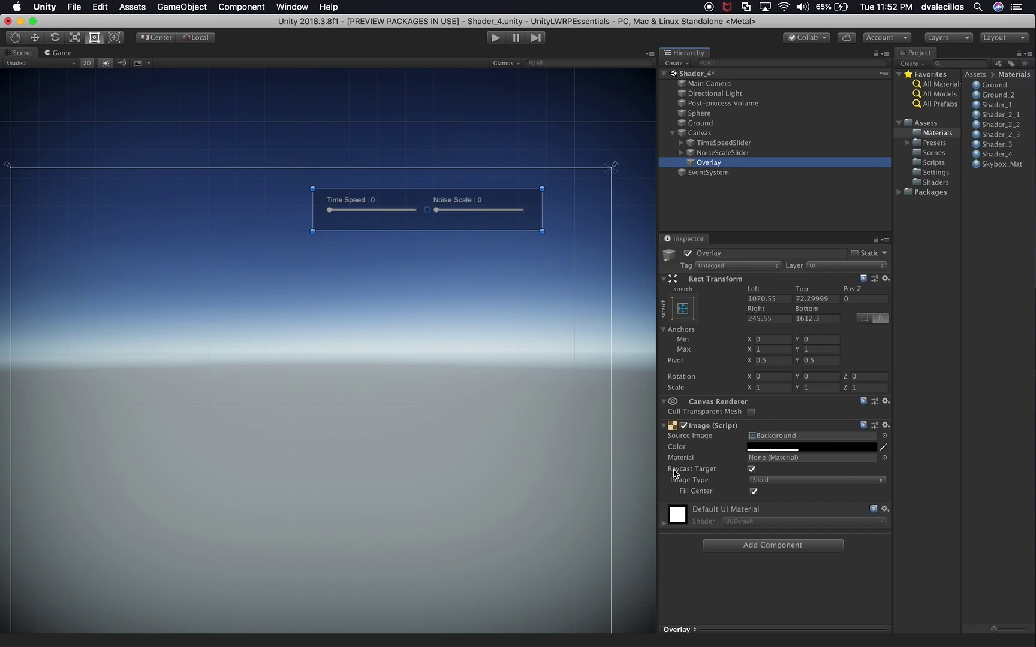
left_click(751, 469)
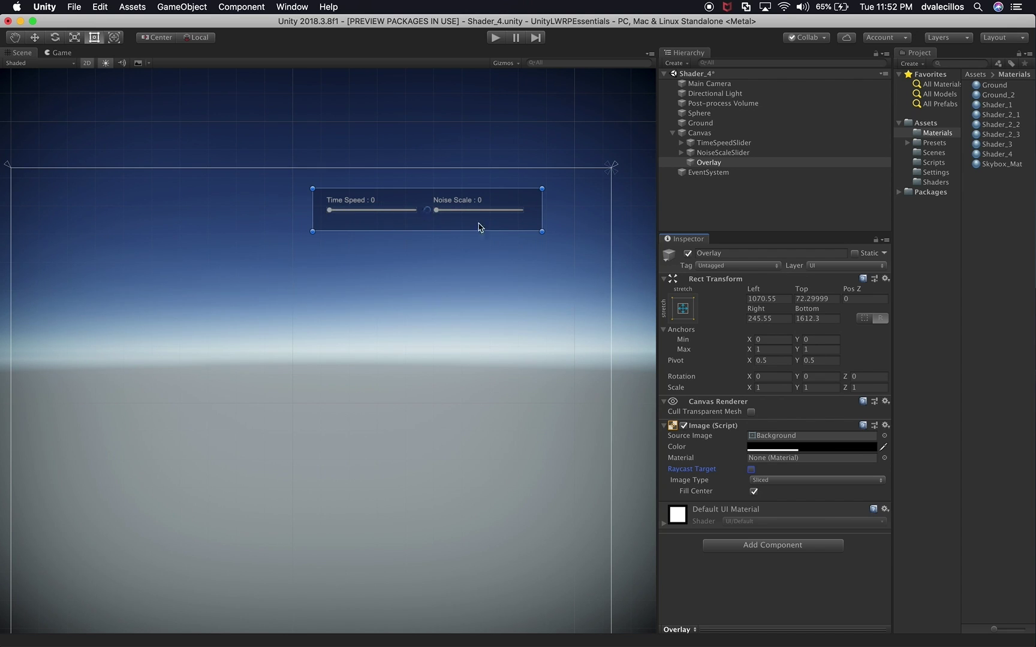
Step: Copy the Label of TimeSpeedSlider and place the copy as the first child of the Canvas
left_click(726, 164)
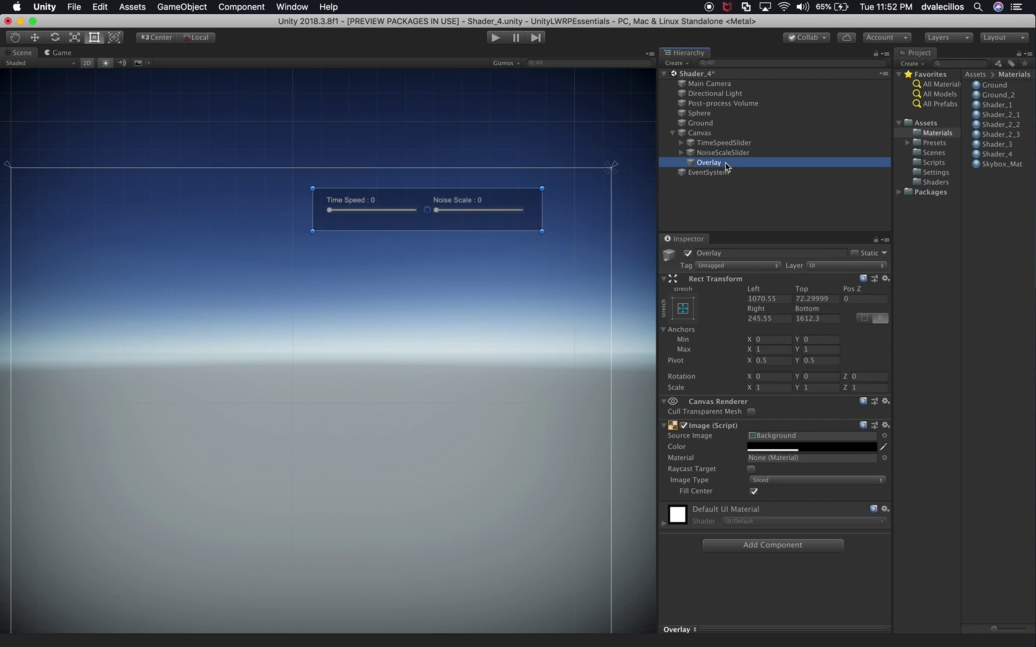
left_click(682, 143)
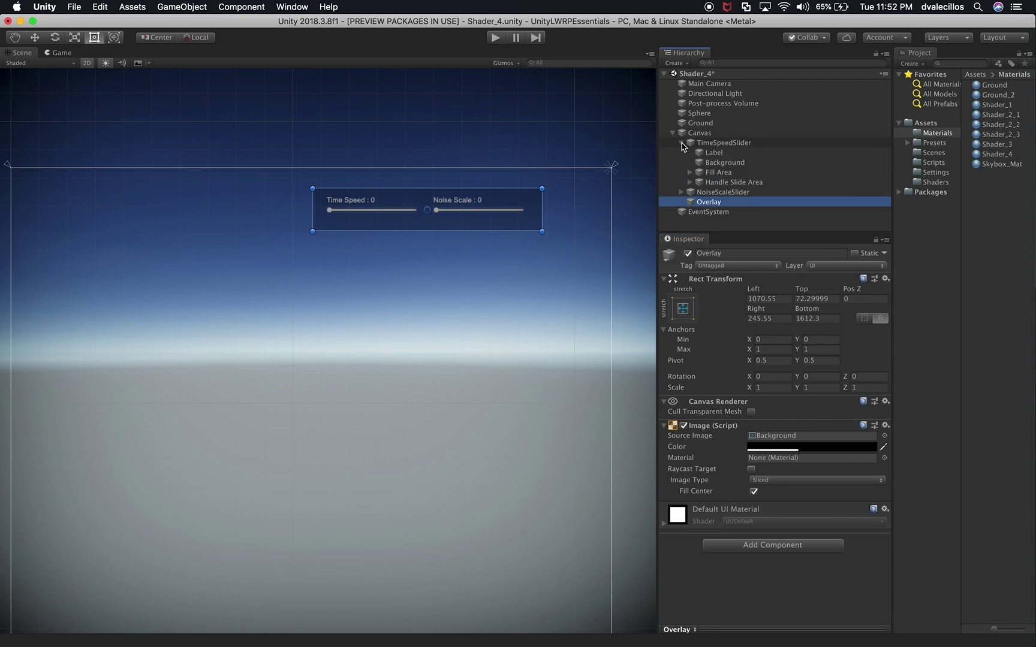
left_click(702, 156)
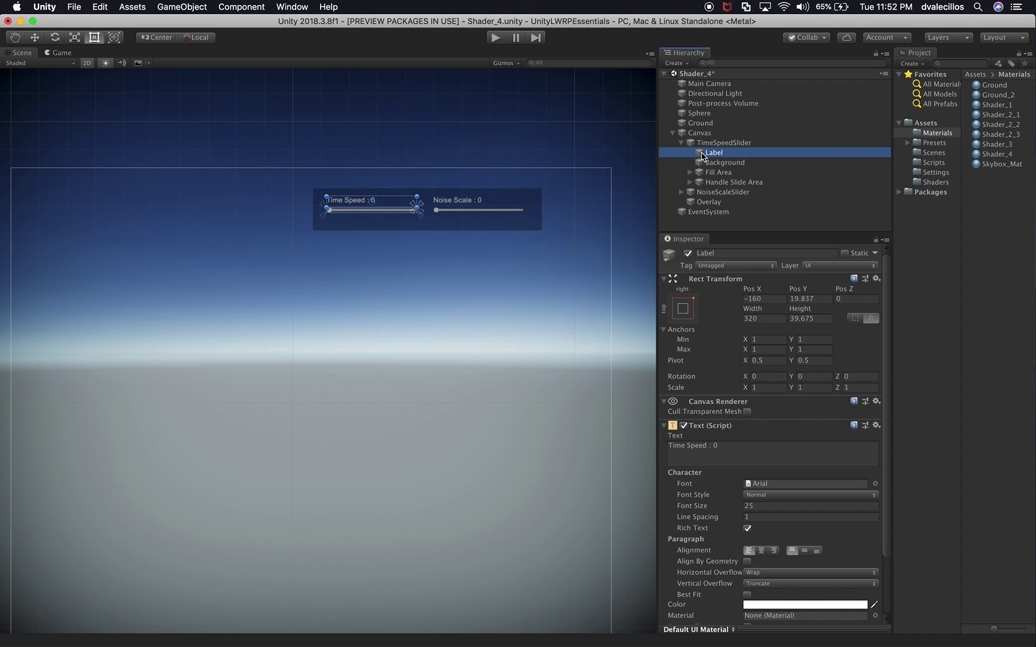
left_click(702, 134)
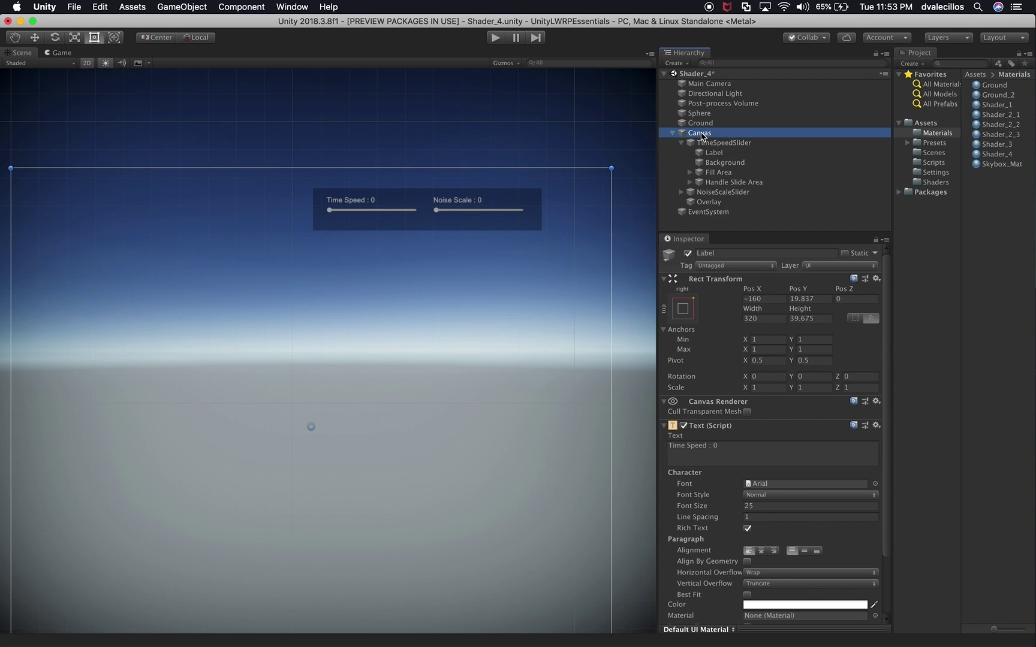
left_click(680, 144)
key("super+v")
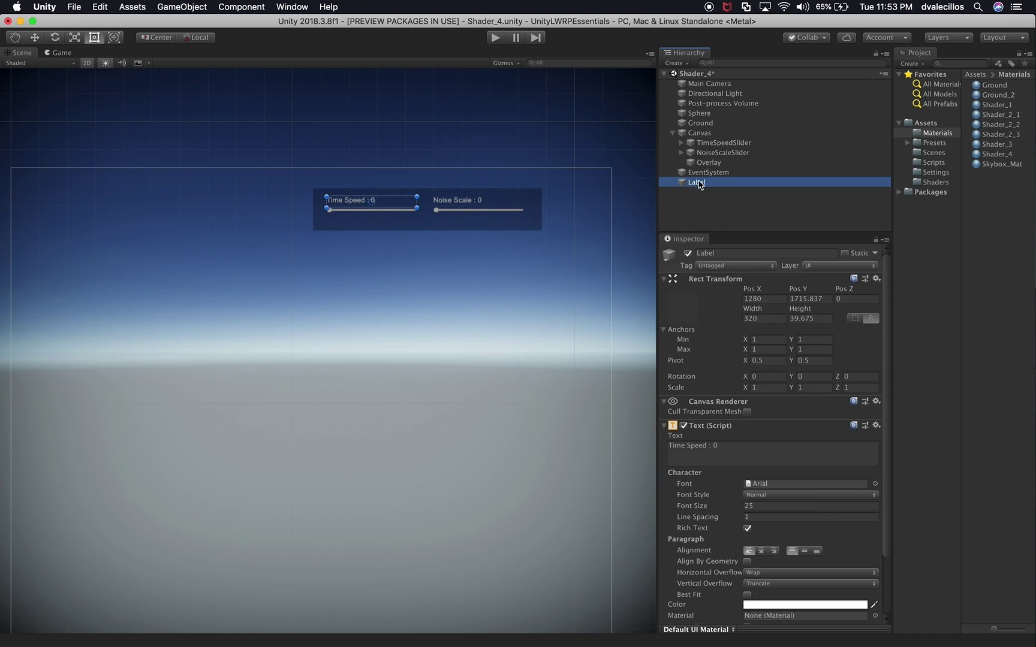
left_click_drag(696, 178, 714, 144)
Step: Move the copied Label just above the Overlay's upper-left corner, to about Pos X -900 and Pos Y -48
key("w")
mouse_move(372, 154)
left_mouse_down()
mouse_move(375, 134)
mouse_move(376, 144)
left_mouse_up()
left_click_drag(419, 180, 407, 180)
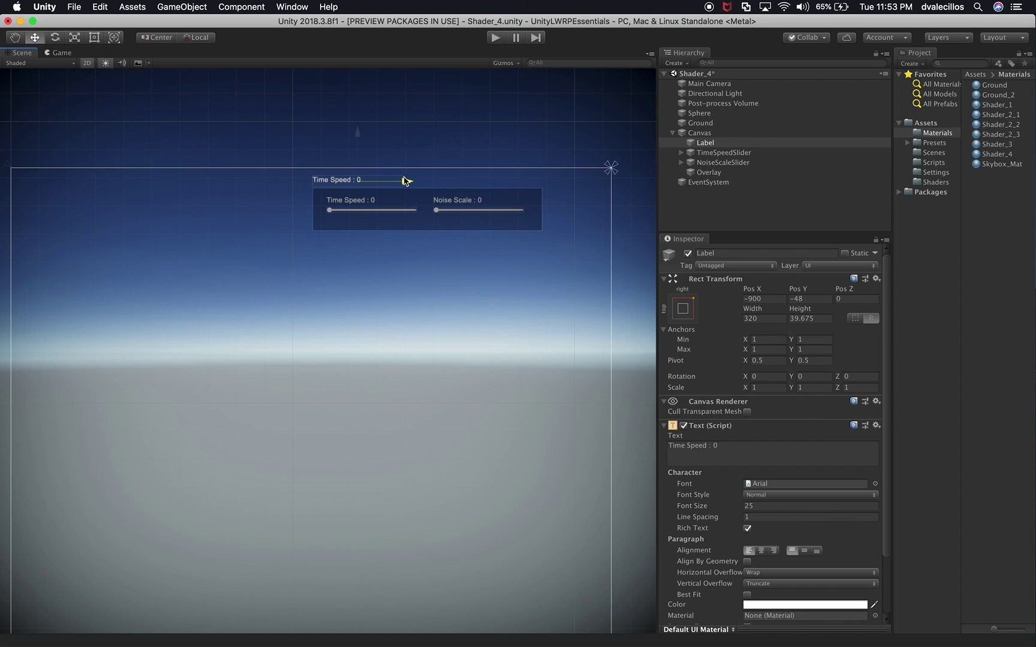
Step: Change the copied Label's text to "Shader Parameters"
left_click(756, 447)
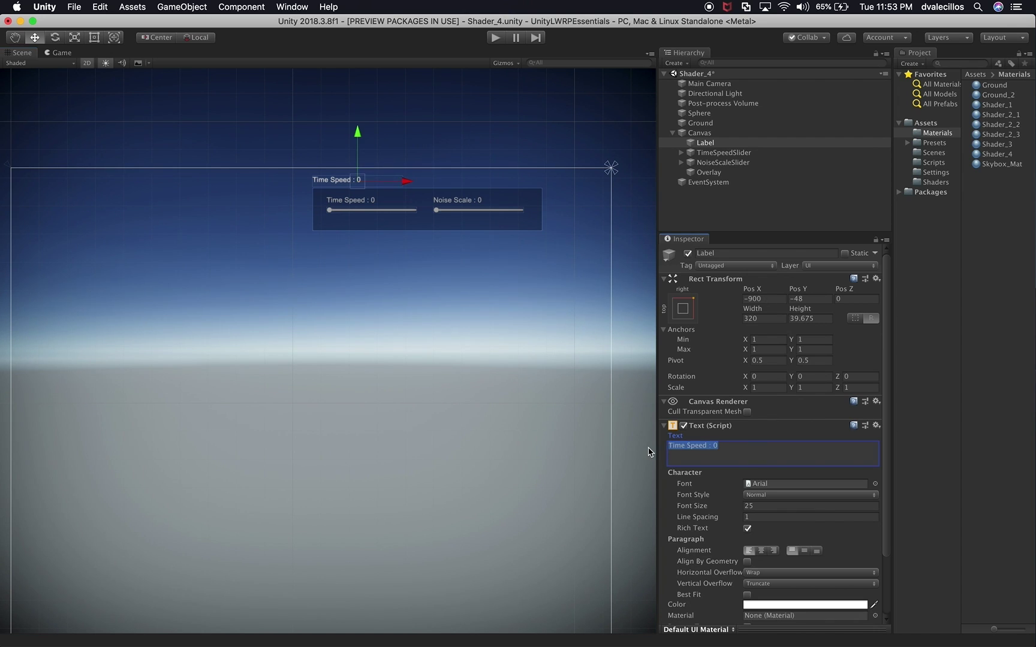
type("Shader Pa")
type("Paramete")
left_click(497, 389)
Step: Shrink the Shader Parameters Label's rectangle to about 228 wide and 31 high, aligned with the Overlay's left edge
left_click(714, 146)
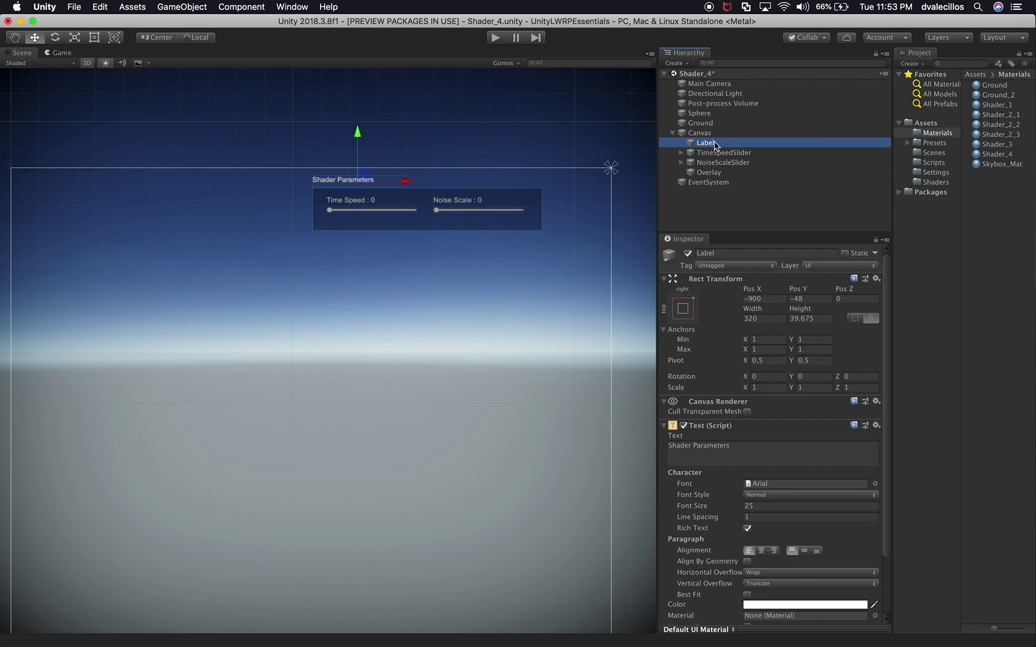
key("f")
key("t")
left_click_drag(352, 335, 350, 344)
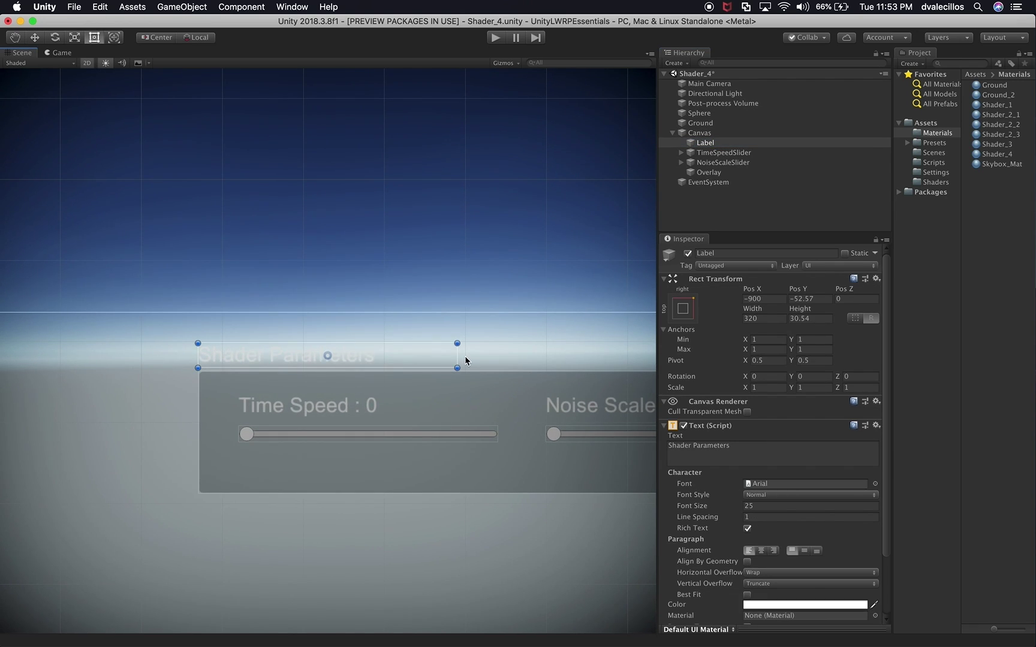
left_click_drag(457, 355, 383, 359)
mouse_move(198, 356)
left_mouse_down()
mouse_move(241, 355)
mouse_move(199, 359)
left_mouse_up()
left_click(425, 349)
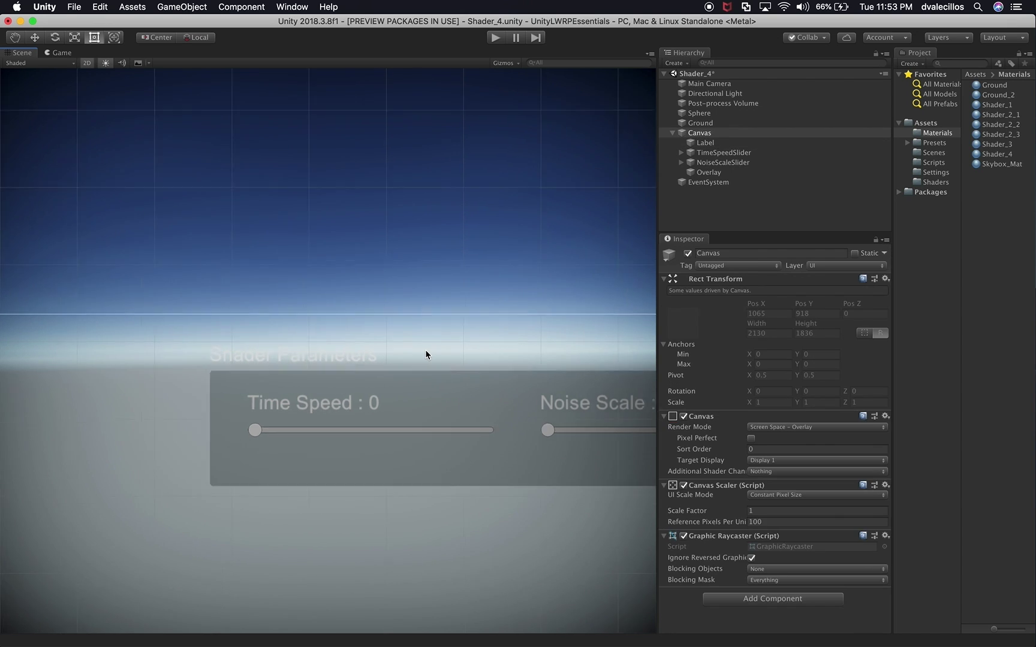
Step: Reduce the Overlay's height from its lower edge to Bottom about 1636 and check the layout in the Game view
scroll(425, 349, "down", 5)
key("t")
left_click(453, 397)
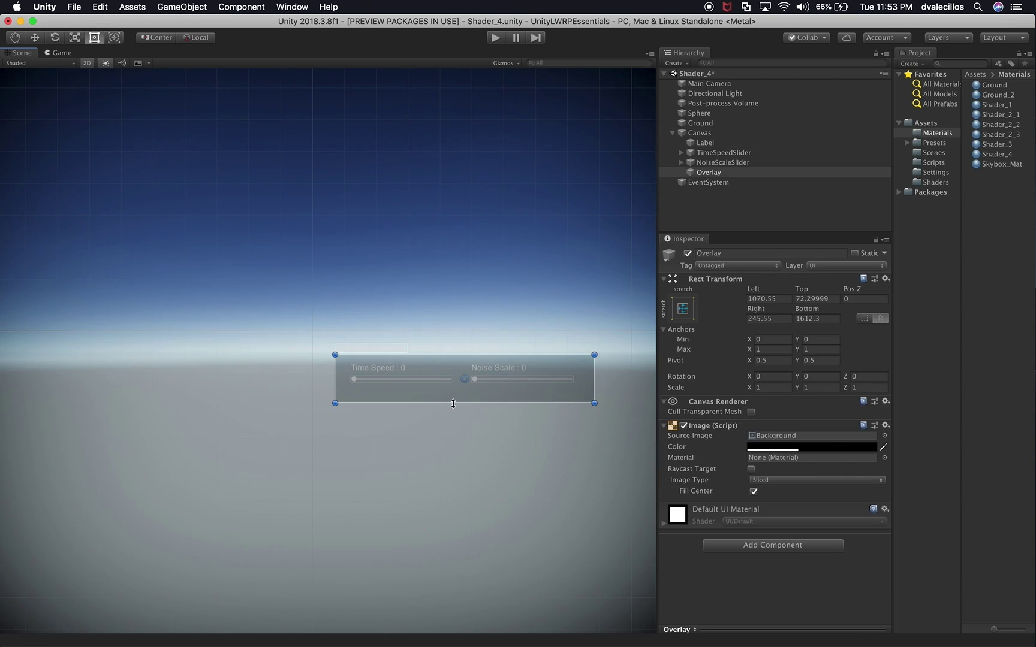
scroll(465, 415, "up", 3)
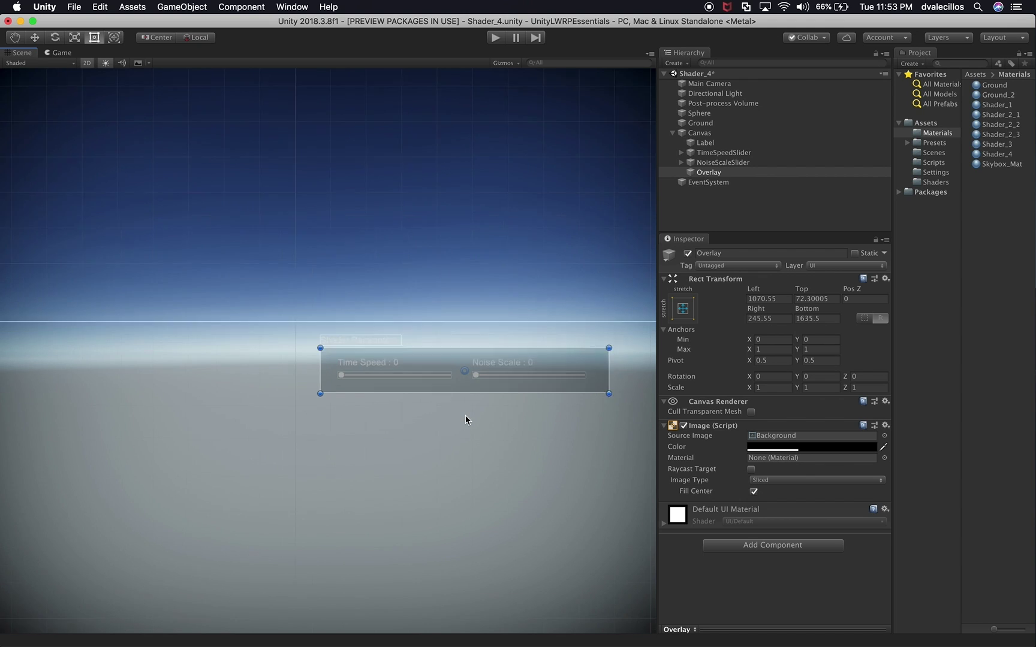
left_click(58, 52)
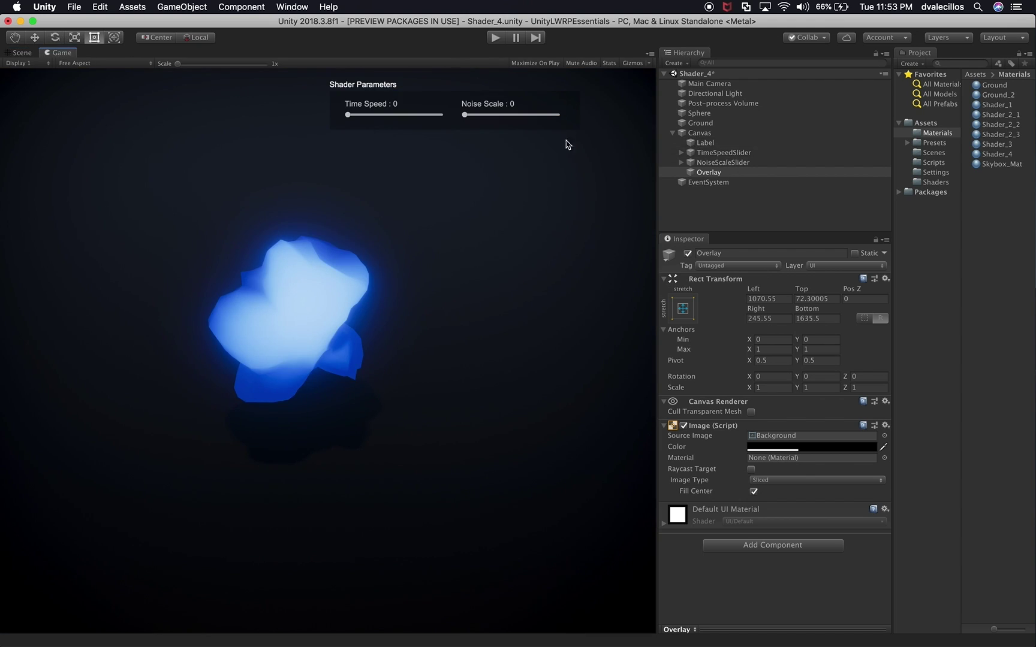
Step: Set the Shader Parameters Label's Font Size to 20
left_click(705, 143)
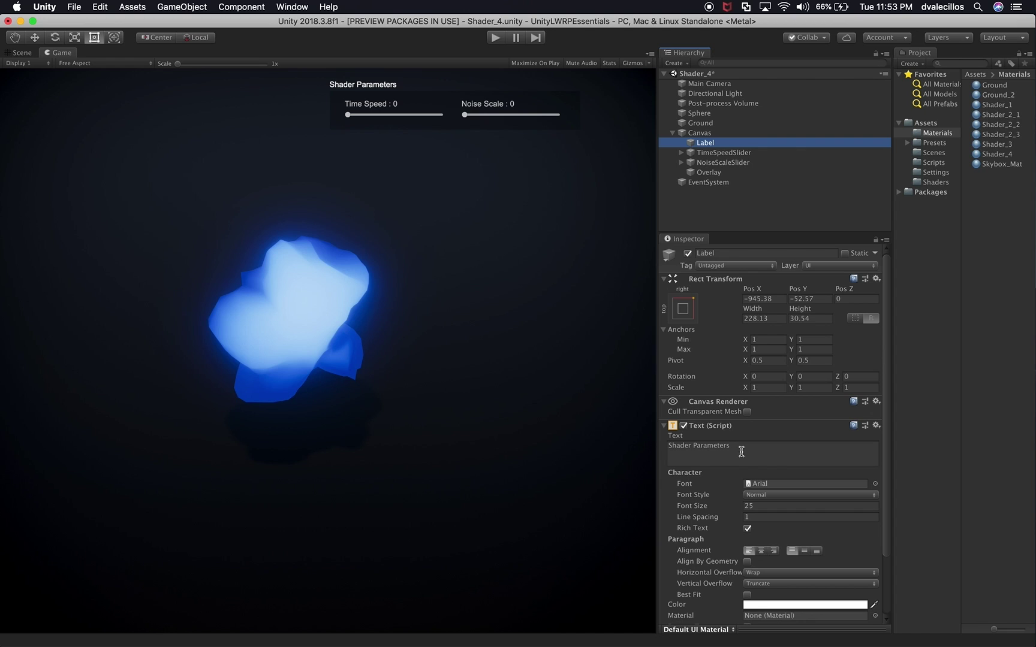
left_click(761, 507)
type("20")
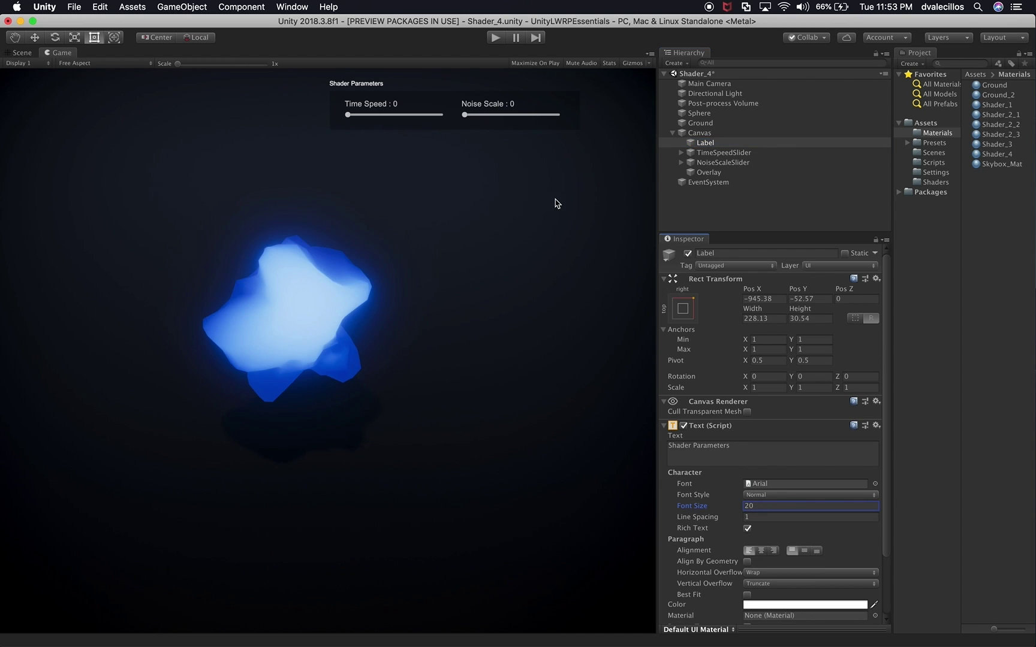
Step: Realign the Label's left edge with the Overlay and extend its right edge to a width of about 277 in the Scene view
left_click(27, 54)
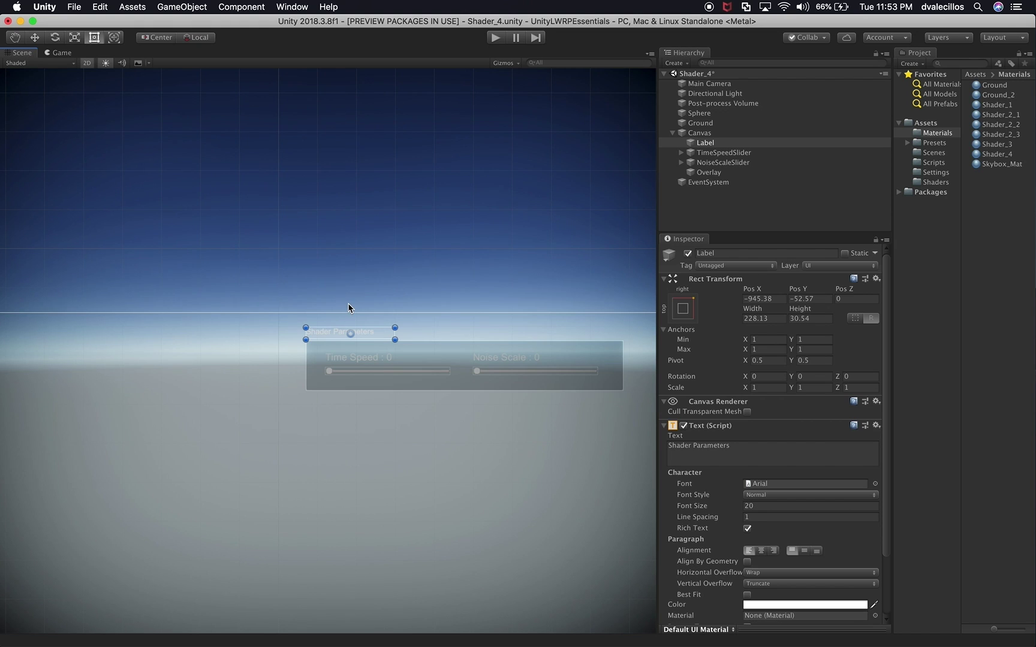
scroll(349, 308, "up", 5)
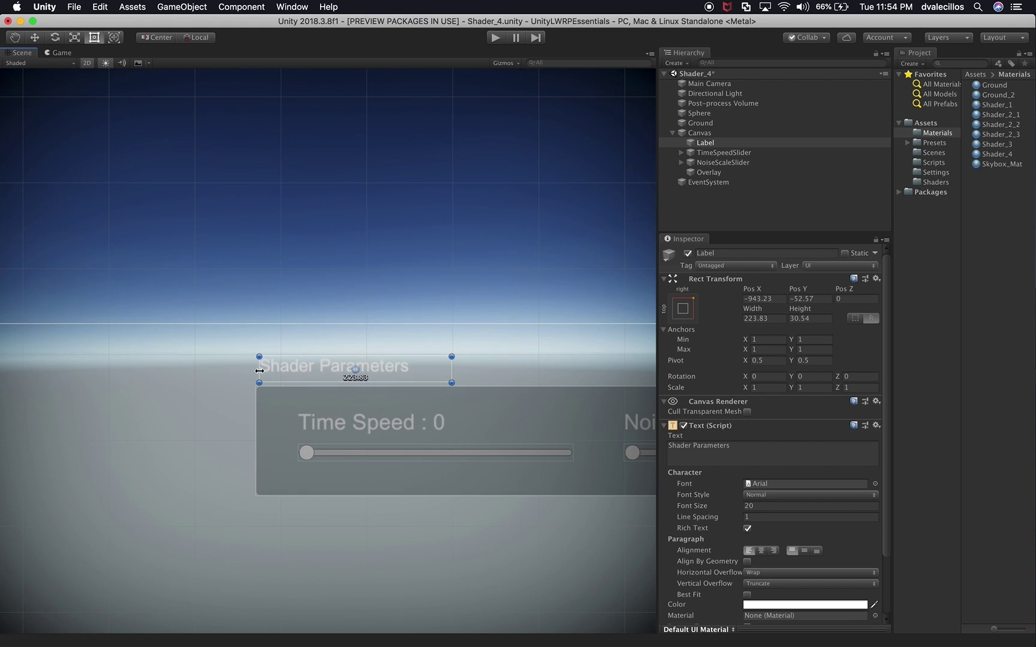
left_click_drag(257, 370, 259, 370)
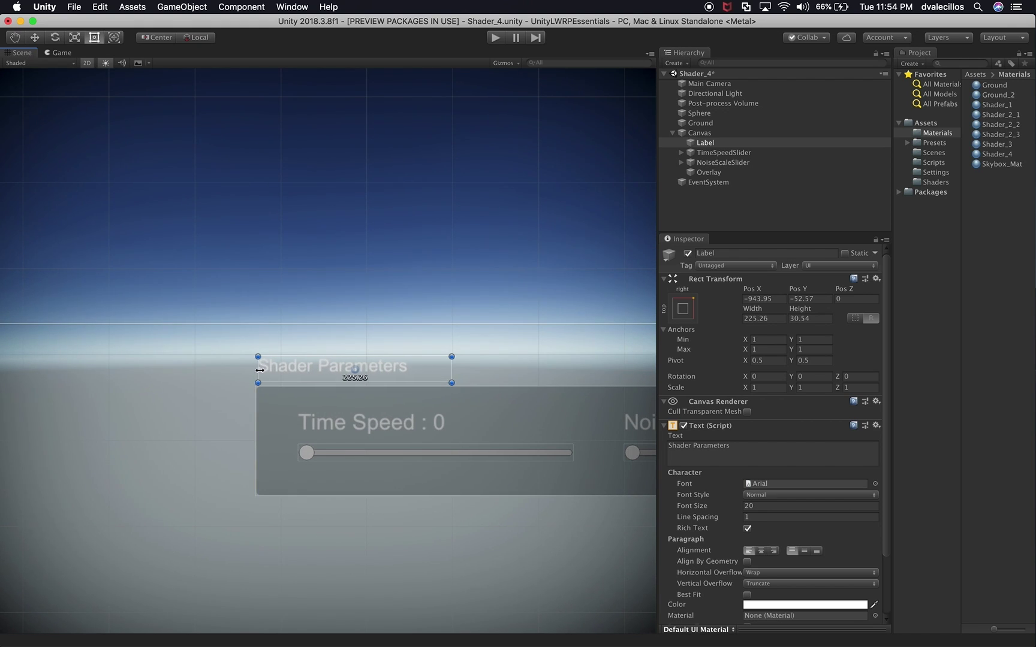
left_click_drag(452, 371, 500, 373)
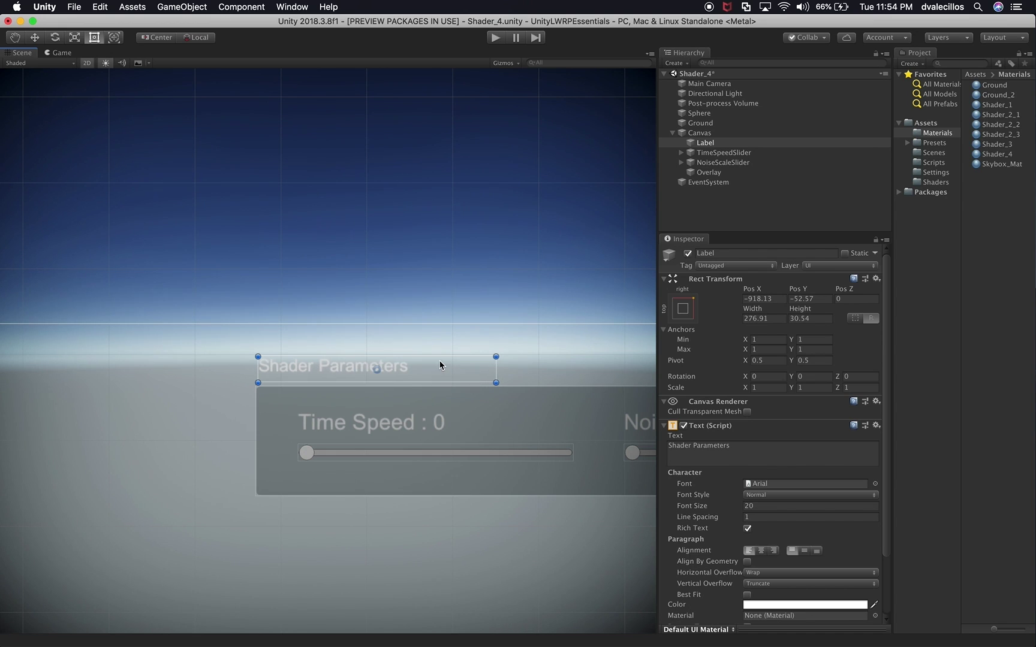
Step: Align the Shader Parameters text vertically to the middle and check it in the Game view
scroll(833, 547, "down", 3)
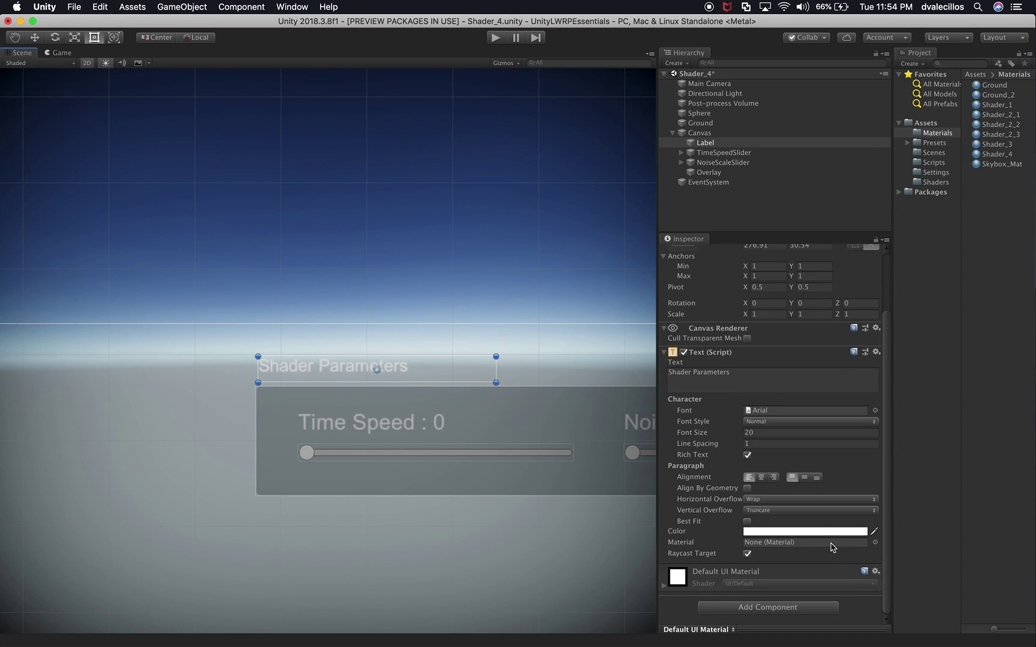
left_click(805, 478)
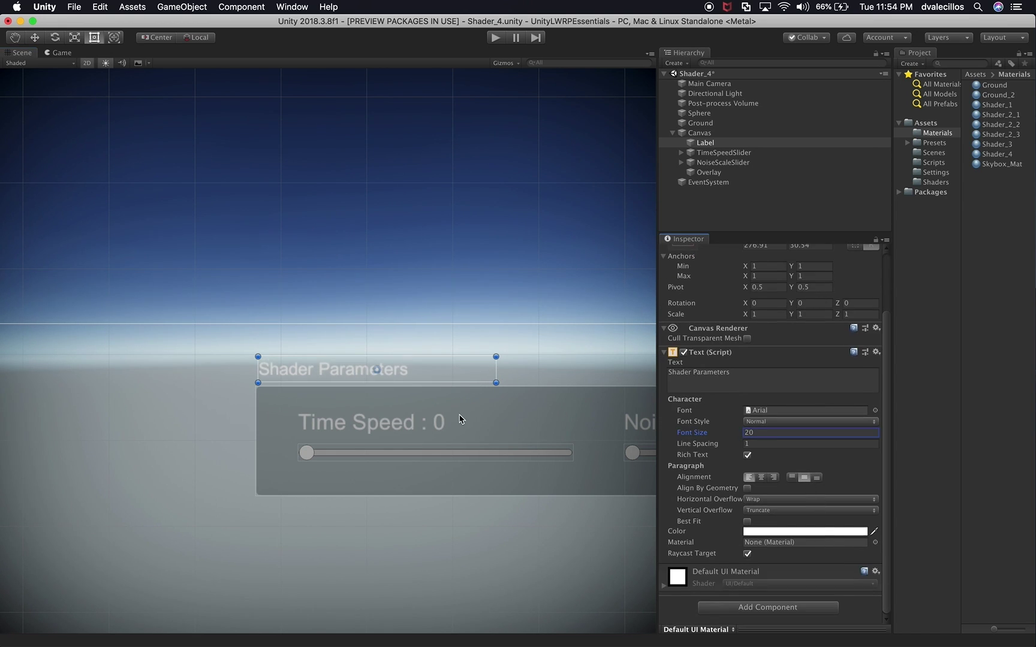
left_click(49, 54)
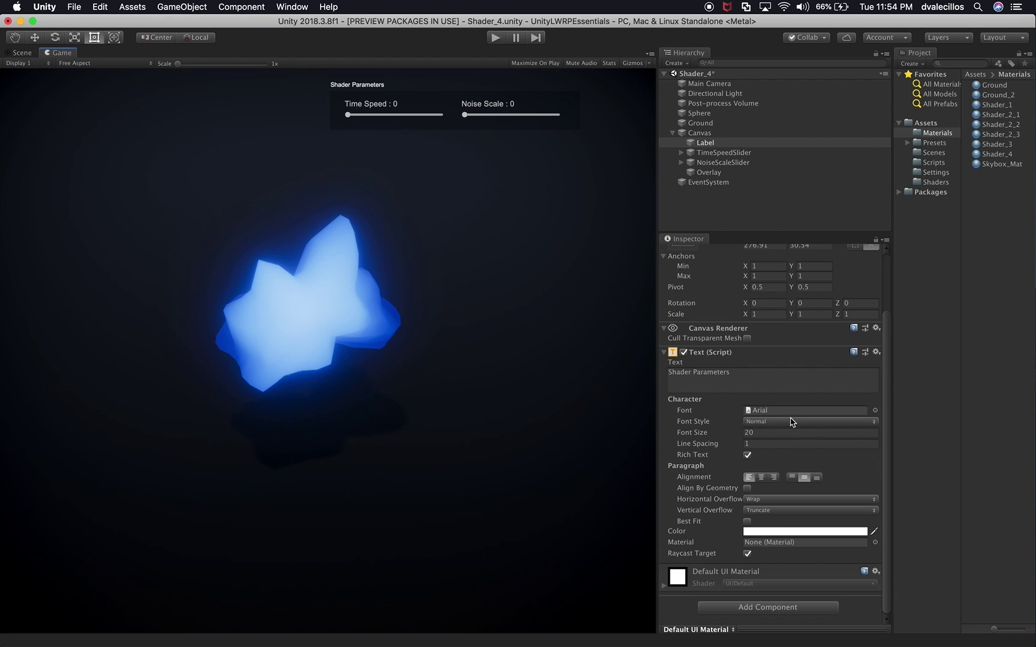
Step: Set the Shader Parameters Label's text color to gray 6F6F6F and save the scene
left_click(781, 533)
left_click_drag(509, 401, 490, 426)
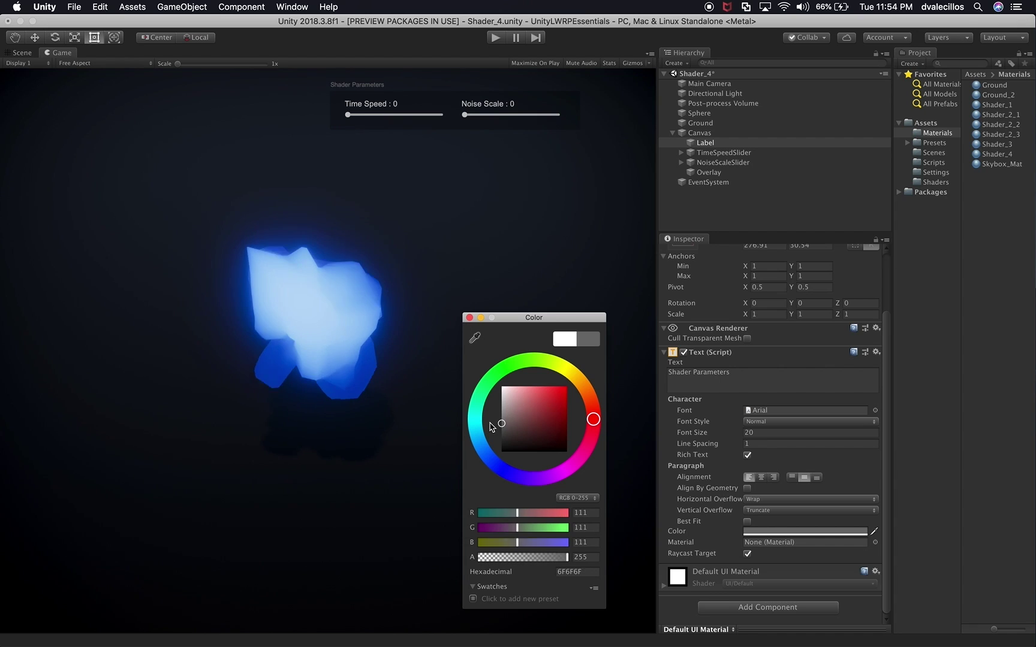
key("Return")
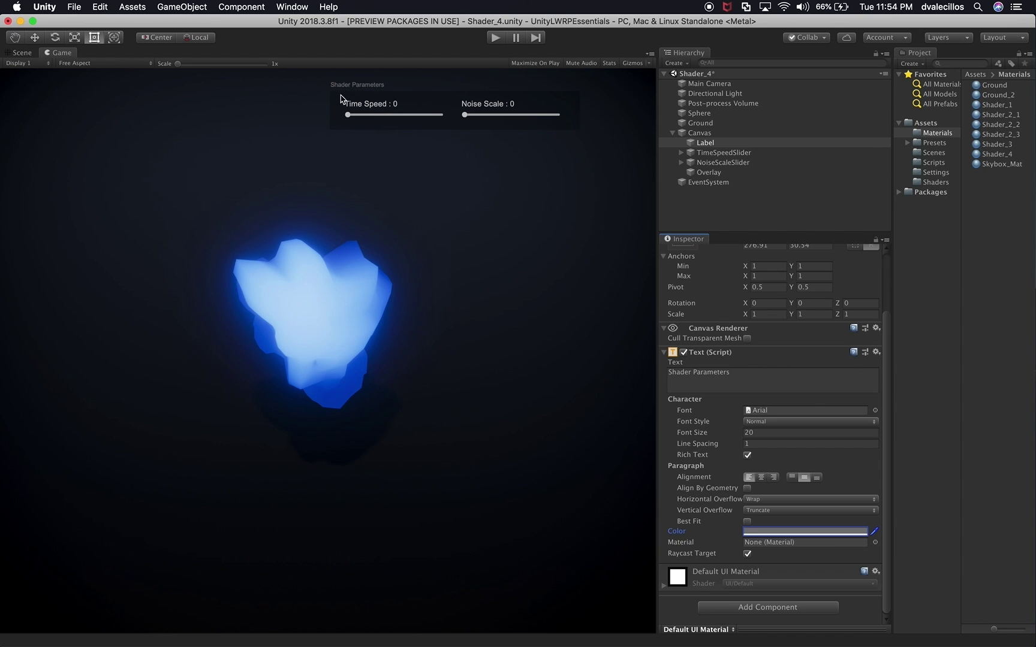
left_click(434, 200)
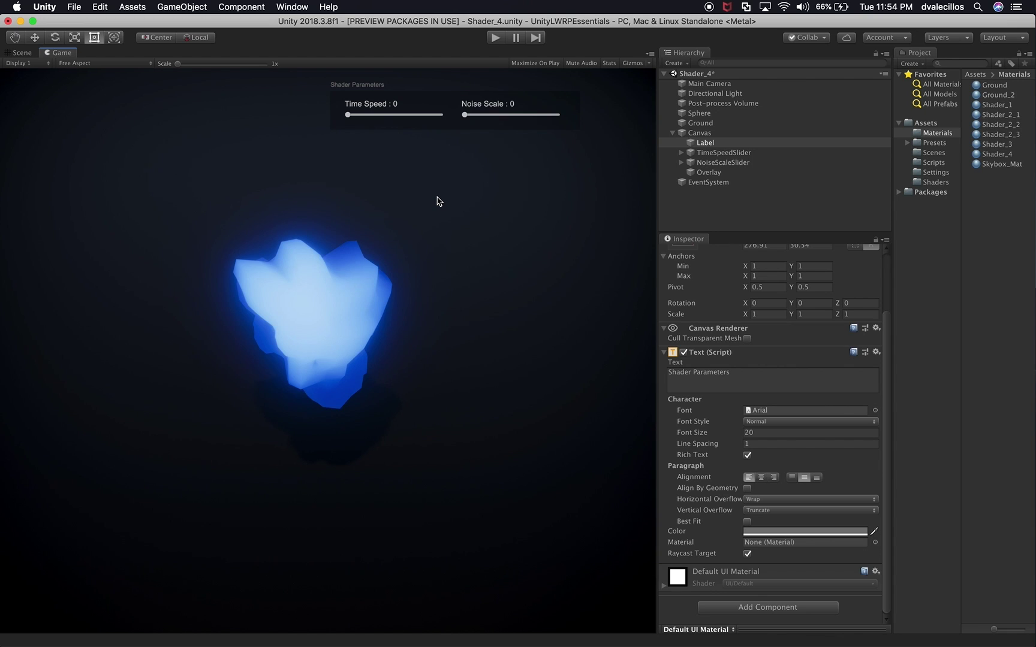
key("super+s")
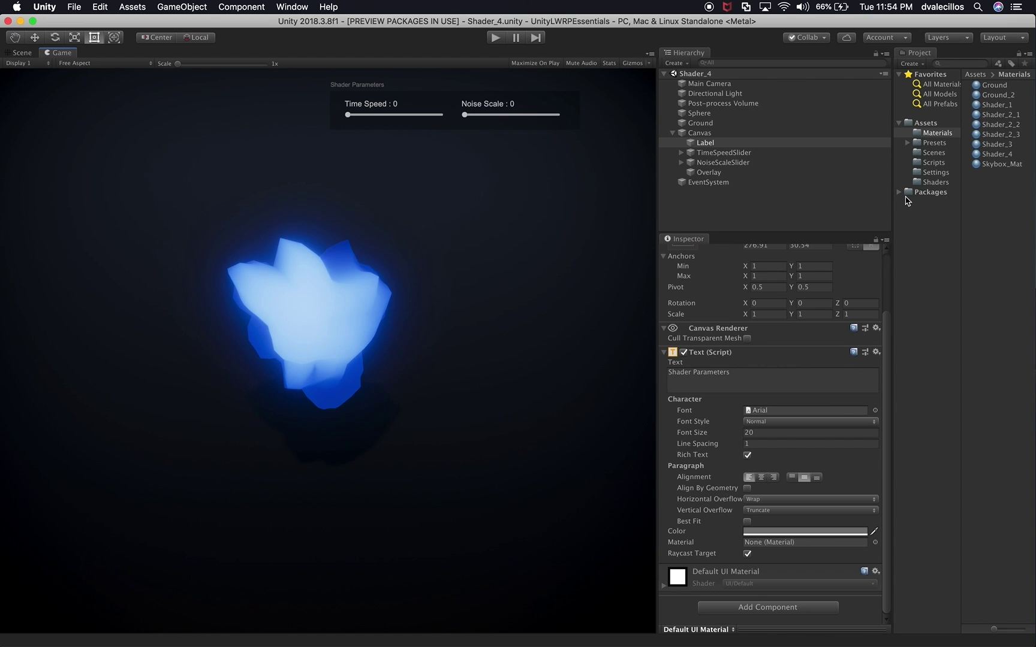
Step: Check which shader the Sphere's material uses and open the Shader_2 graph from the Shaders folder
left_click(923, 183)
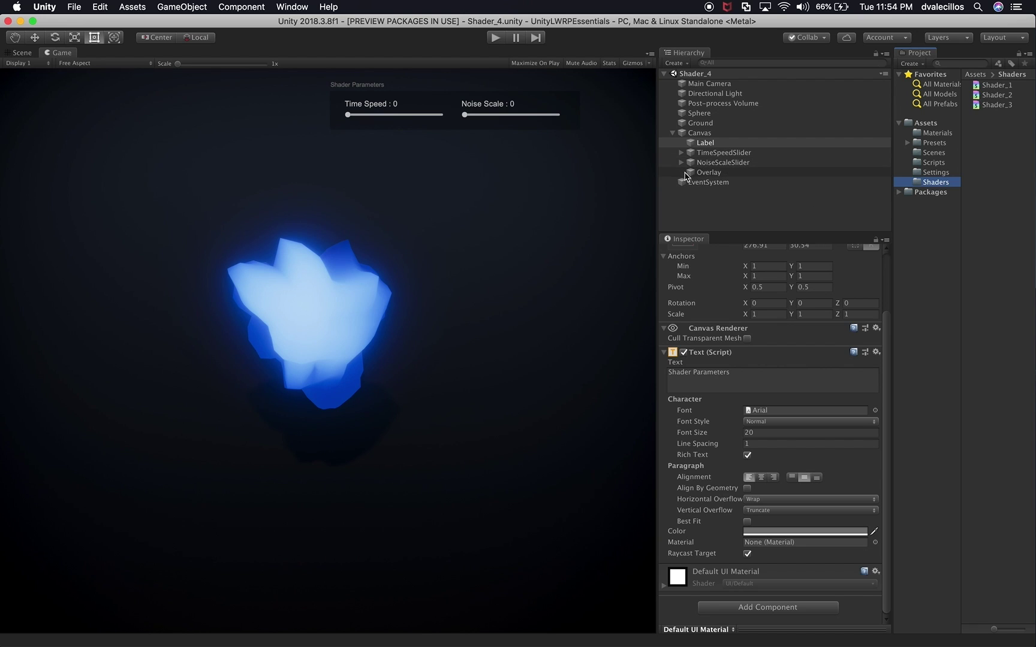
left_click(701, 113)
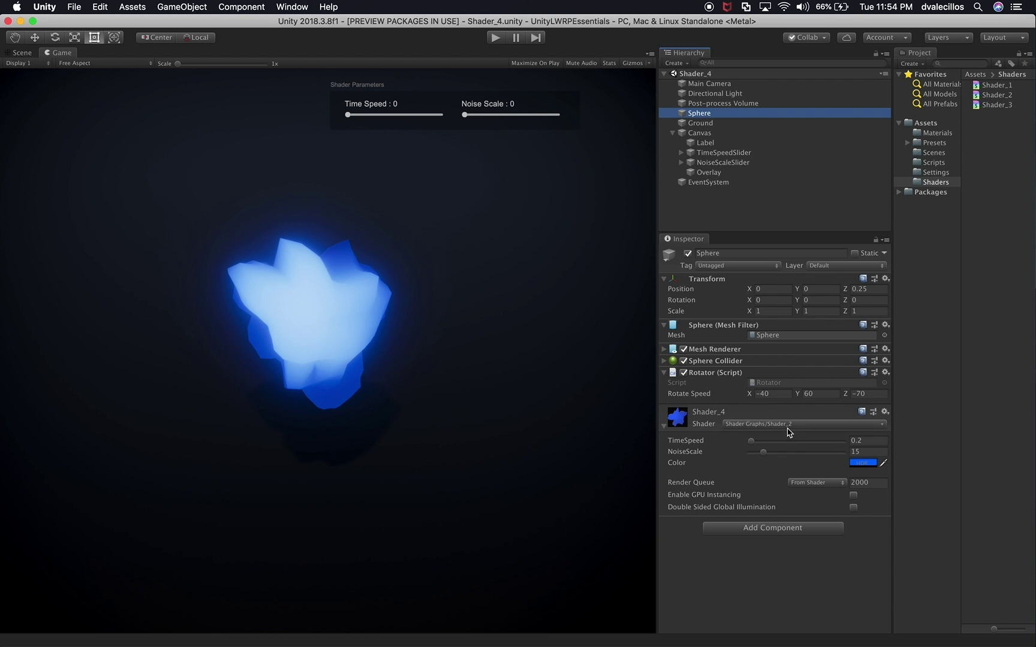
left_click(996, 94)
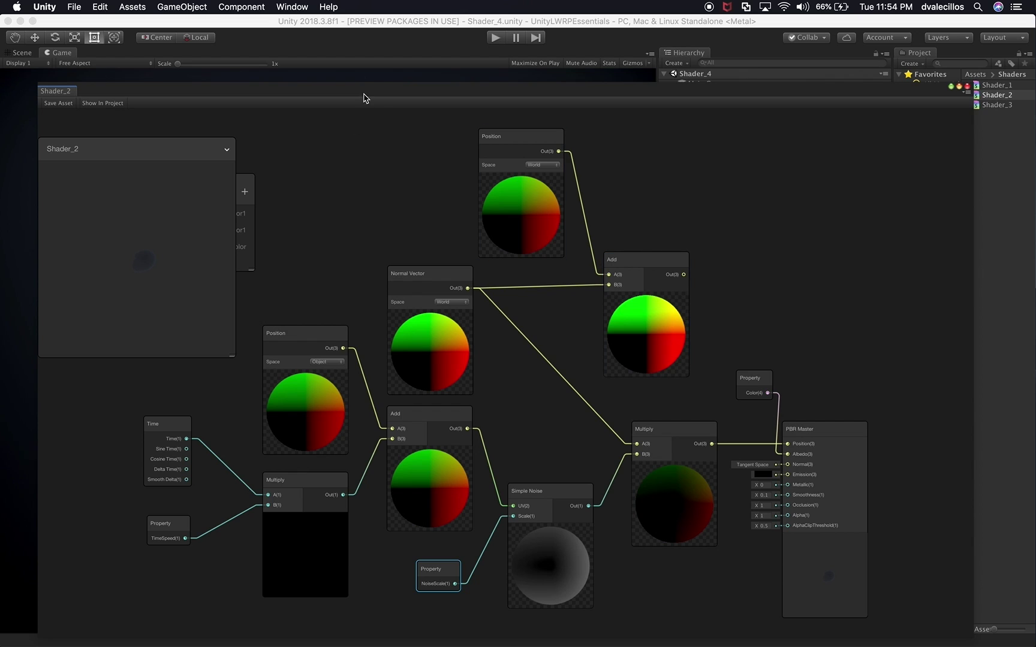
left_click_drag(364, 92, 378, 65)
Step: Collapse the Shader_2 graph's preview, expand the TimeSpeed property and enlarge the blackboard to show its settings
left_click(236, 126)
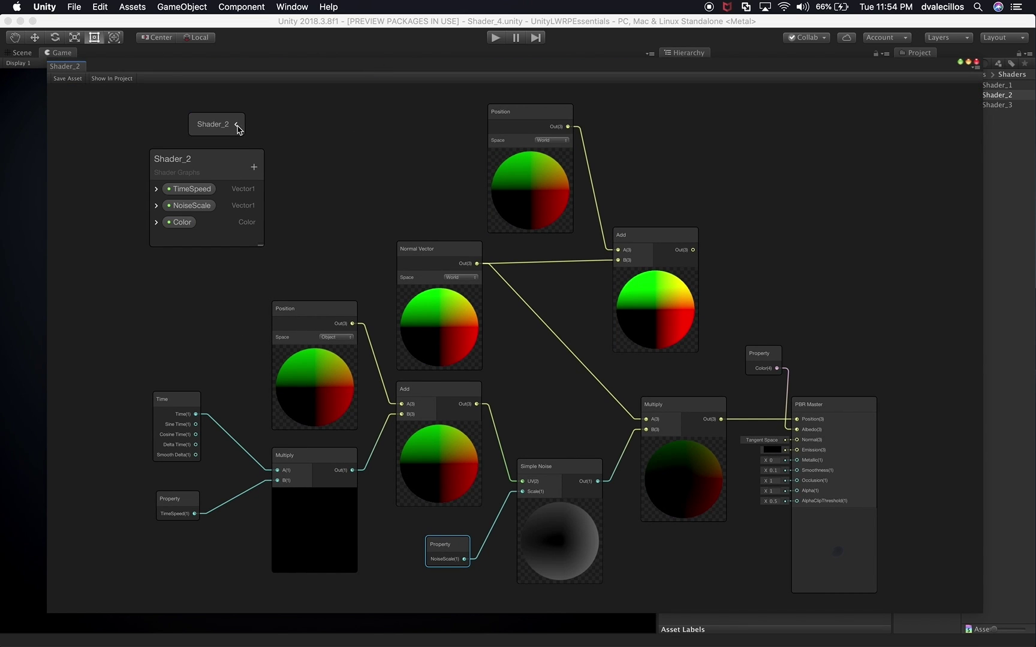
left_click_drag(261, 245, 290, 291)
left_click(204, 174)
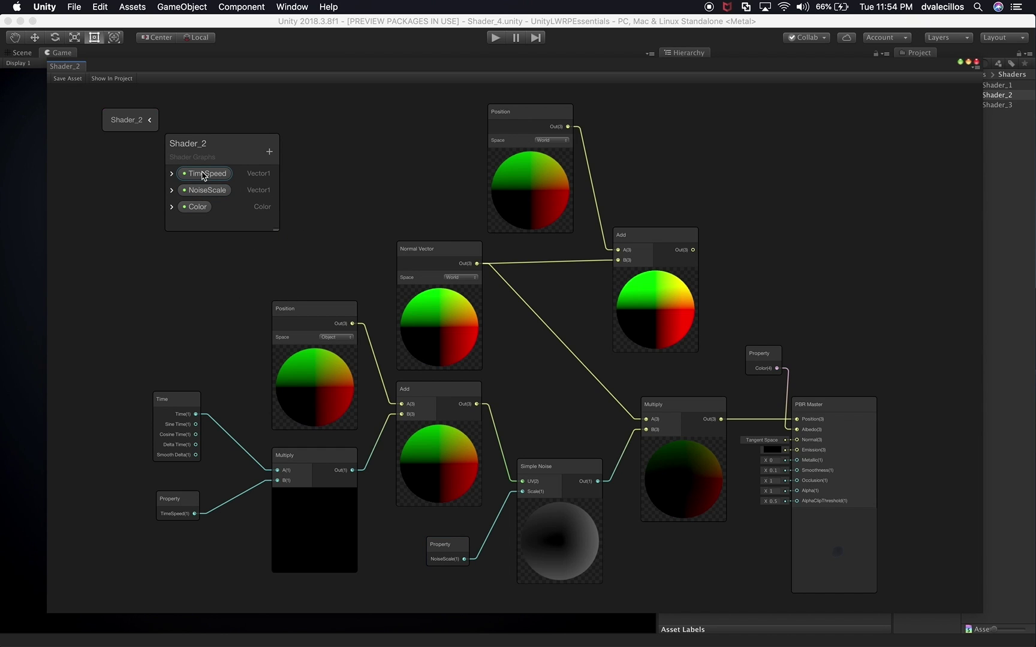
left_click(171, 174)
left_click_drag(273, 227, 461, 350)
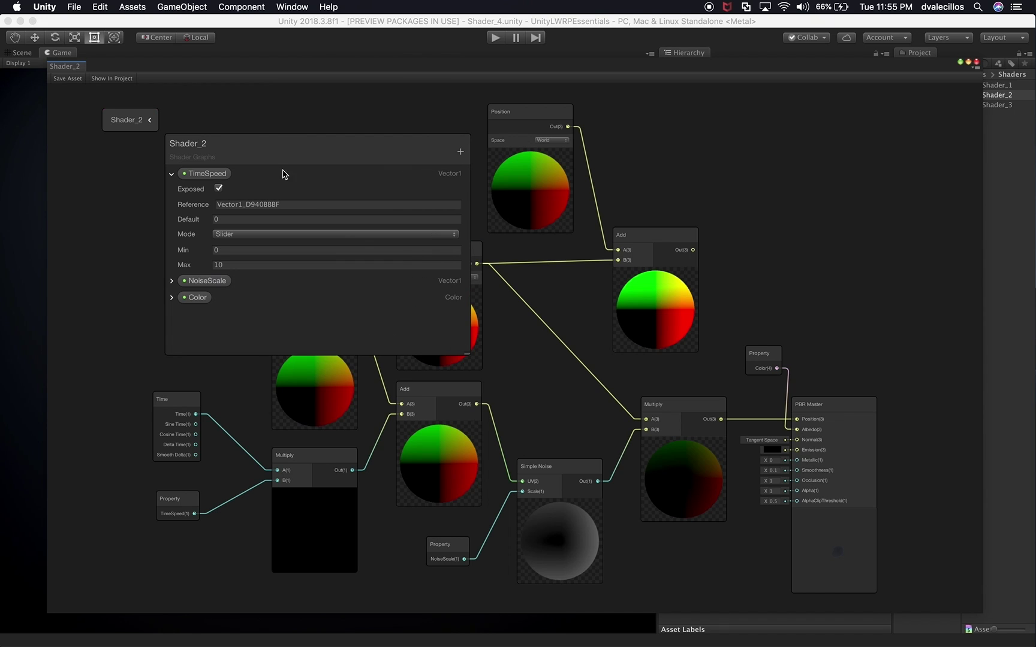
left_click_drag(254, 148, 257, 123)
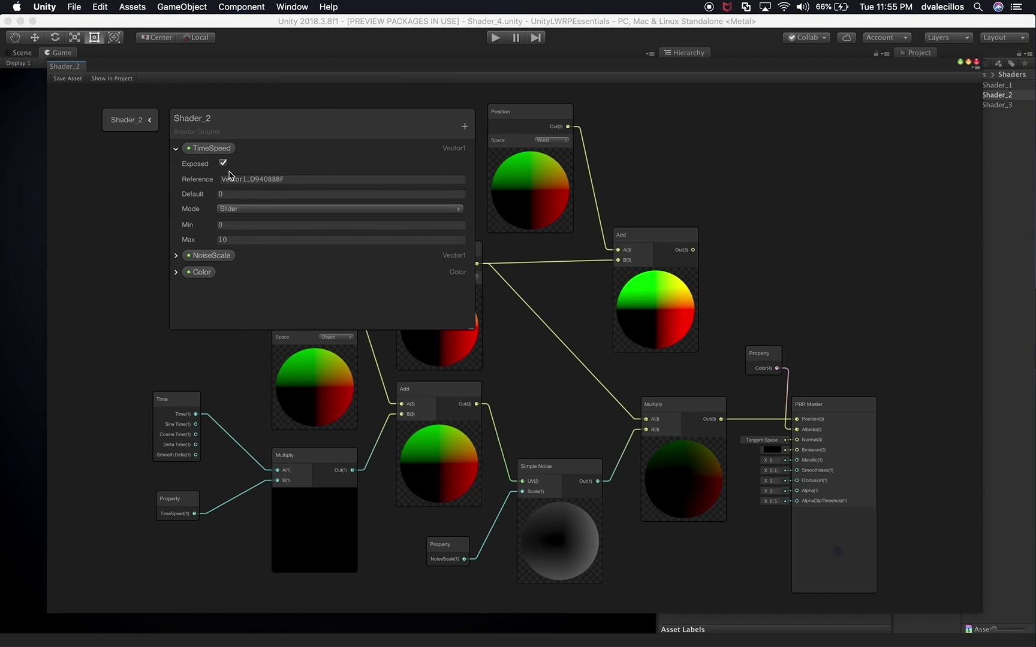
Step: Set the TimeSpeed property's Reference to _TimeSpeed, based on its copied name, and keep its Default at 0
left_click(207, 151)
double_click(207, 152)
key("super+c")
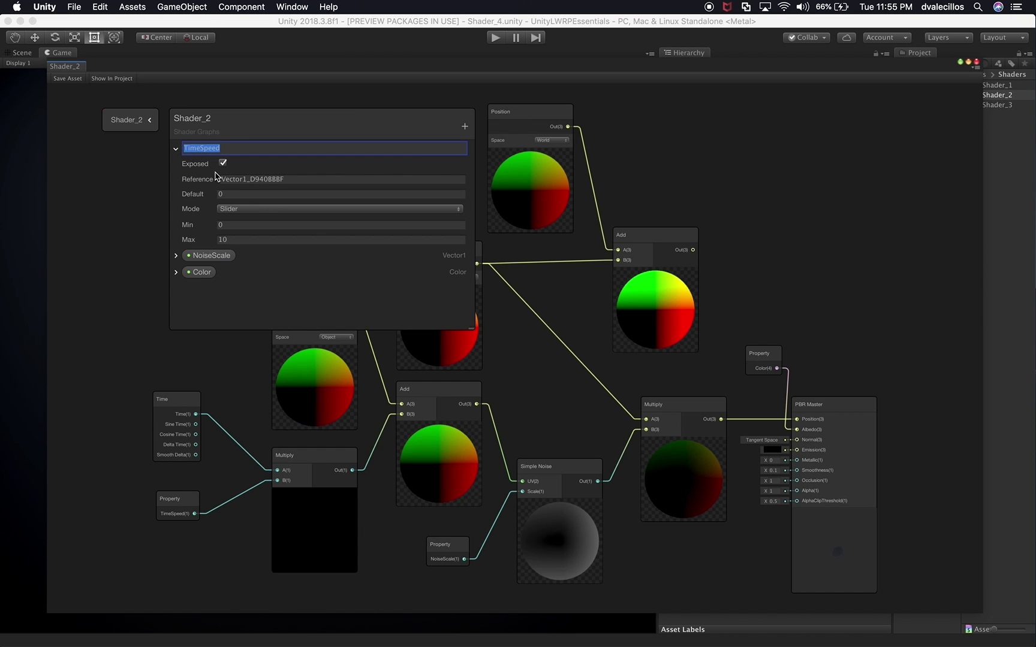
double_click(238, 179)
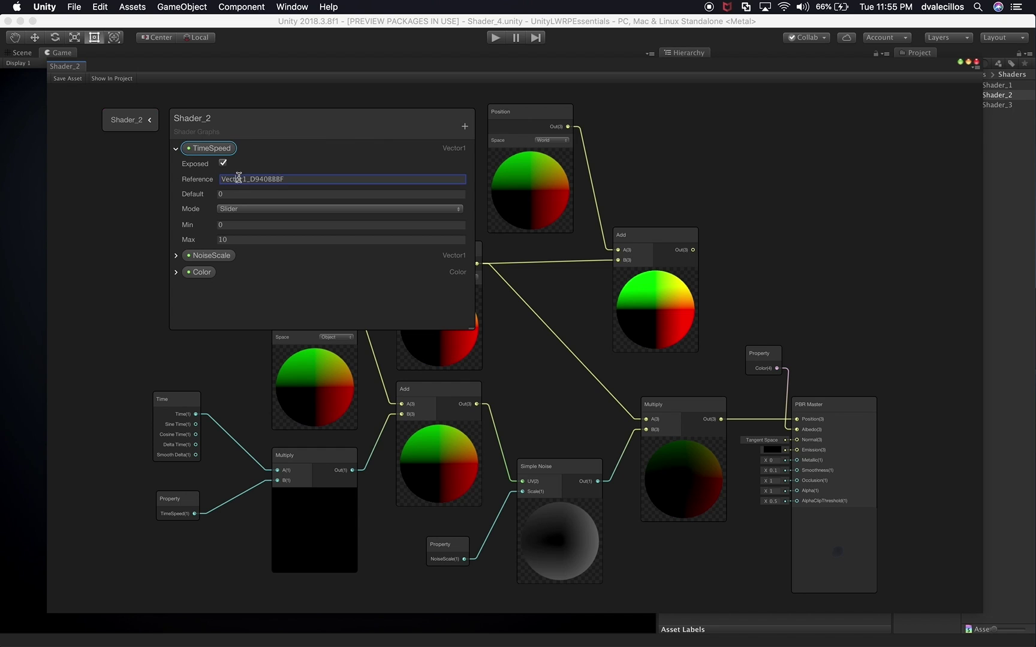
key("super+a")
left_click(272, 192)
key("super+v")
key("super+z")
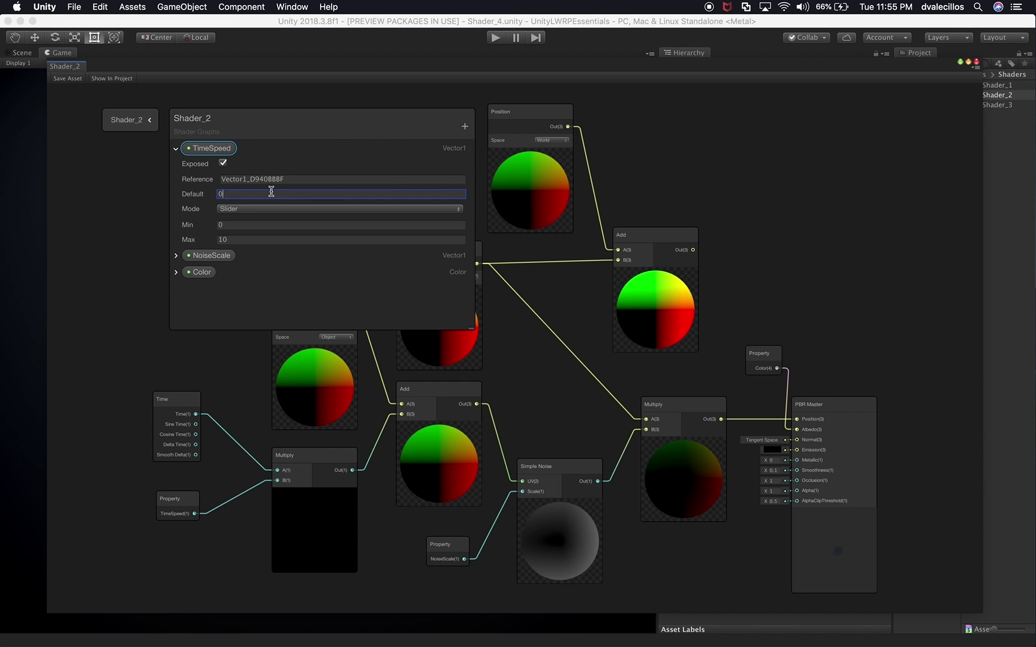
left_click(285, 180)
key("super+v")
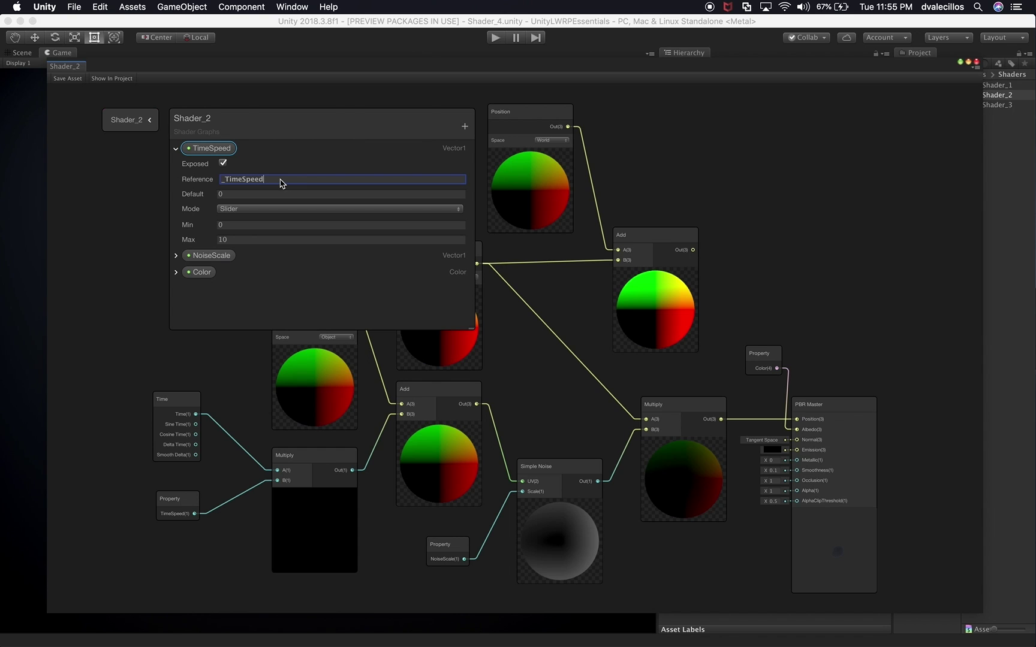
left_click_drag(222, 182, 226, 182)
Step: Set the NoiseScale property's Reference to _NoiseScale using its copied name
double_click(210, 257)
key("super+c")
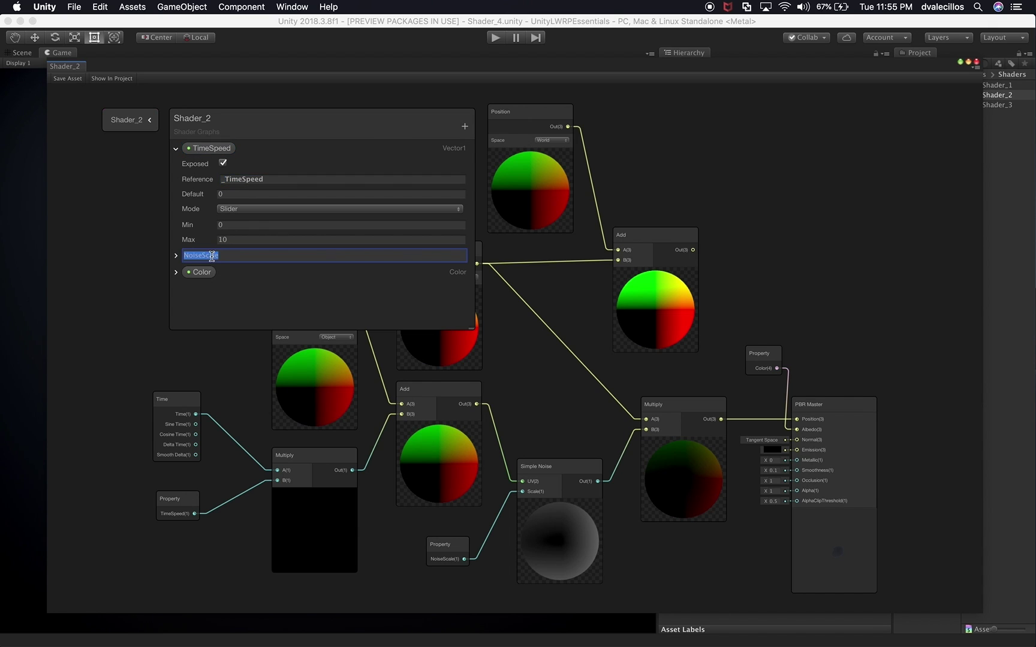
left_click(176, 256)
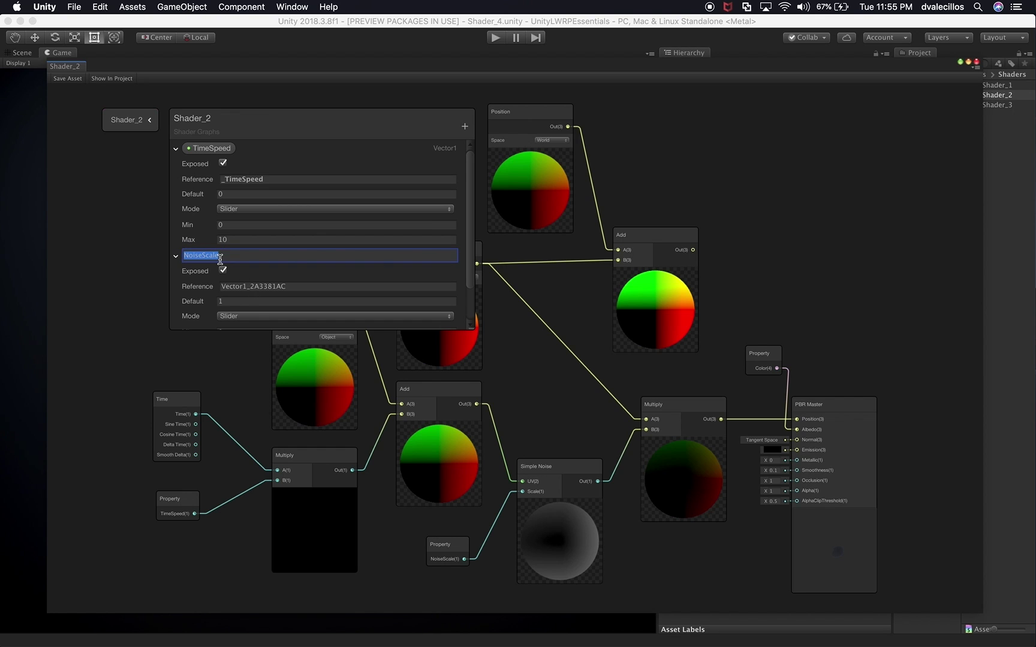
left_click(258, 284)
left_click(255, 286)
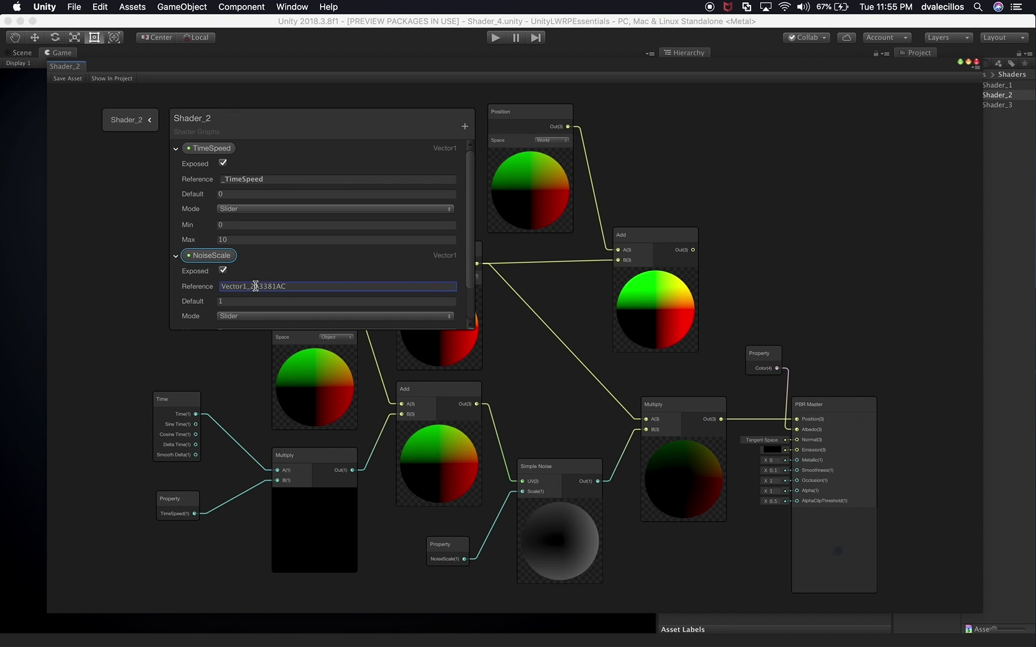
key("super+a")
key("BackSpace")
key("super+v")
key("Return")
Step: Set the Color property's Reference to _Color using its copied name
scroll(472, 252, "down", 2)
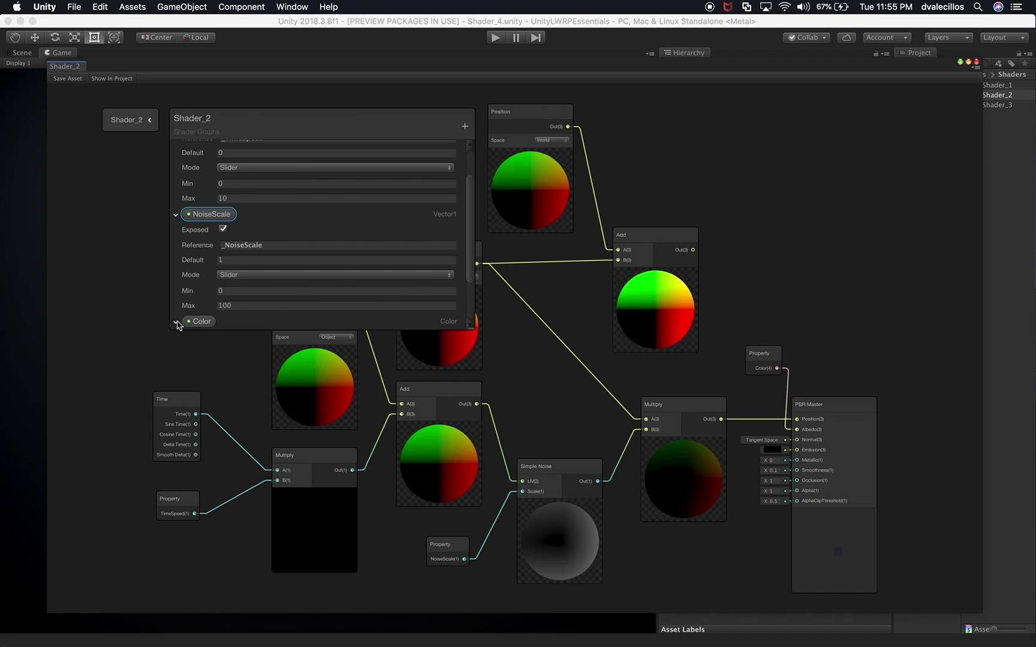
scroll(469, 248, "down", 3)
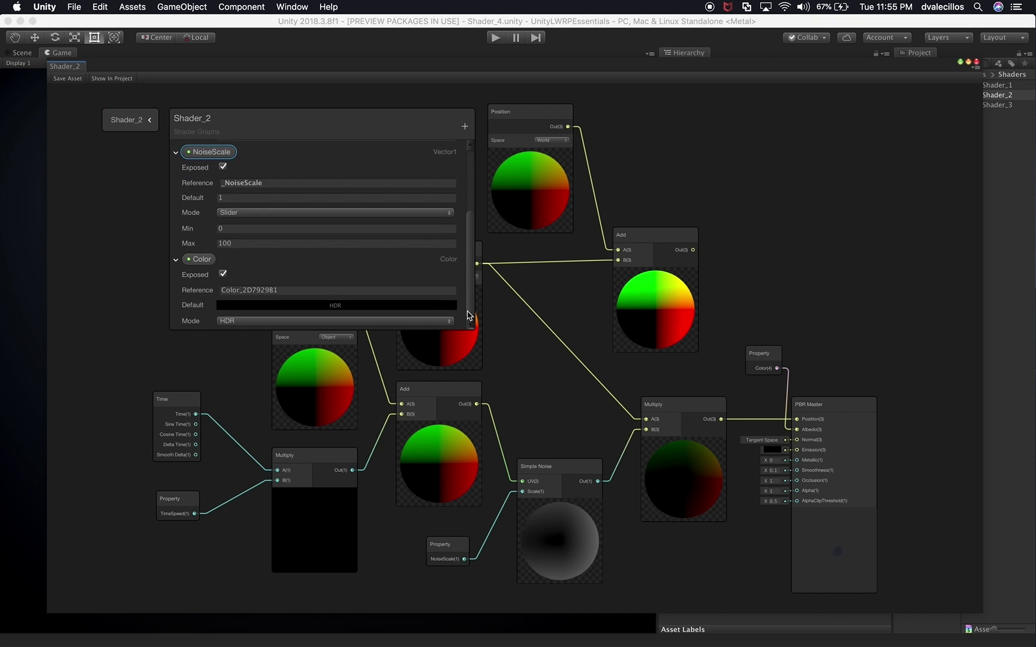
scroll(454, 287, "down", 2)
double_click(200, 260)
key("super+c")
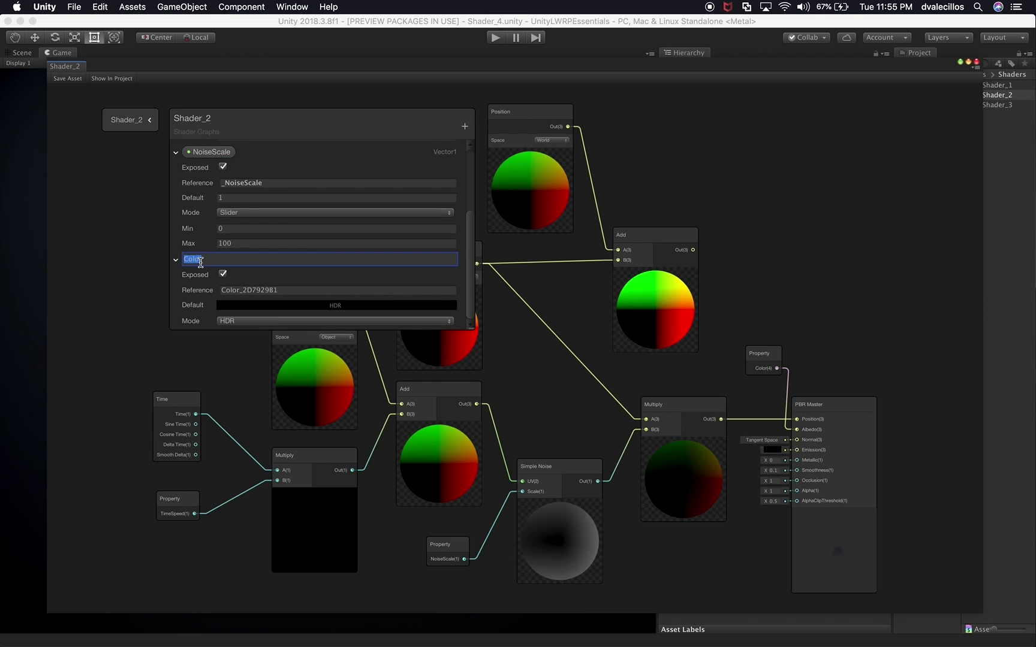
left_click(261, 288)
key("super+v")
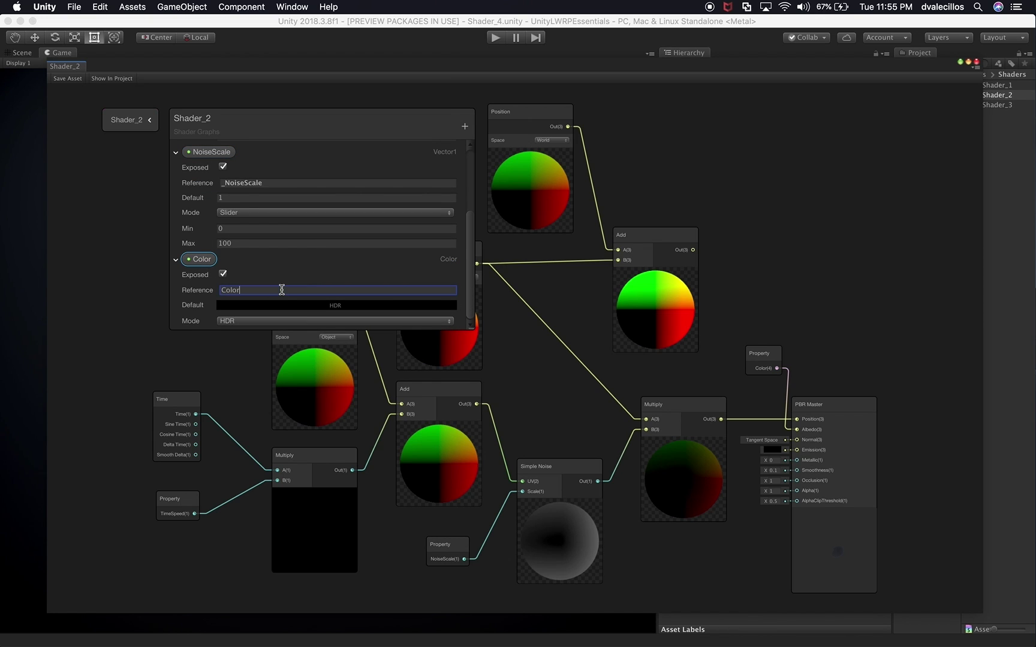
key("Return")
Step: Review the blackboard properties' references and ranges, and close the Shader_2 graph, saving its changes
scroll(284, 255, "up", 3)
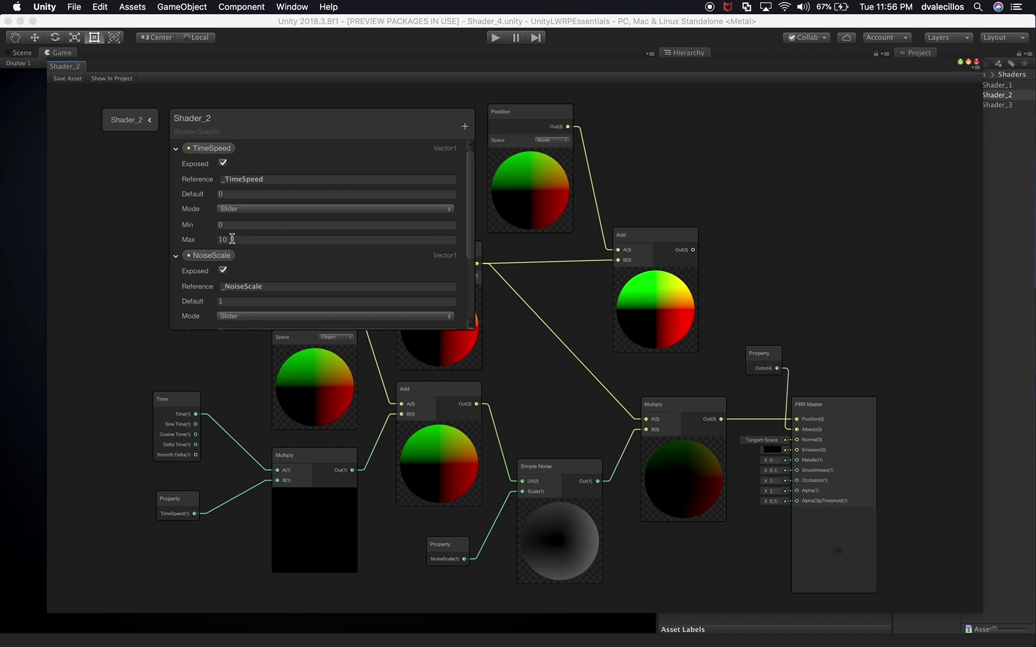
left_click_drag(467, 184, 474, 256)
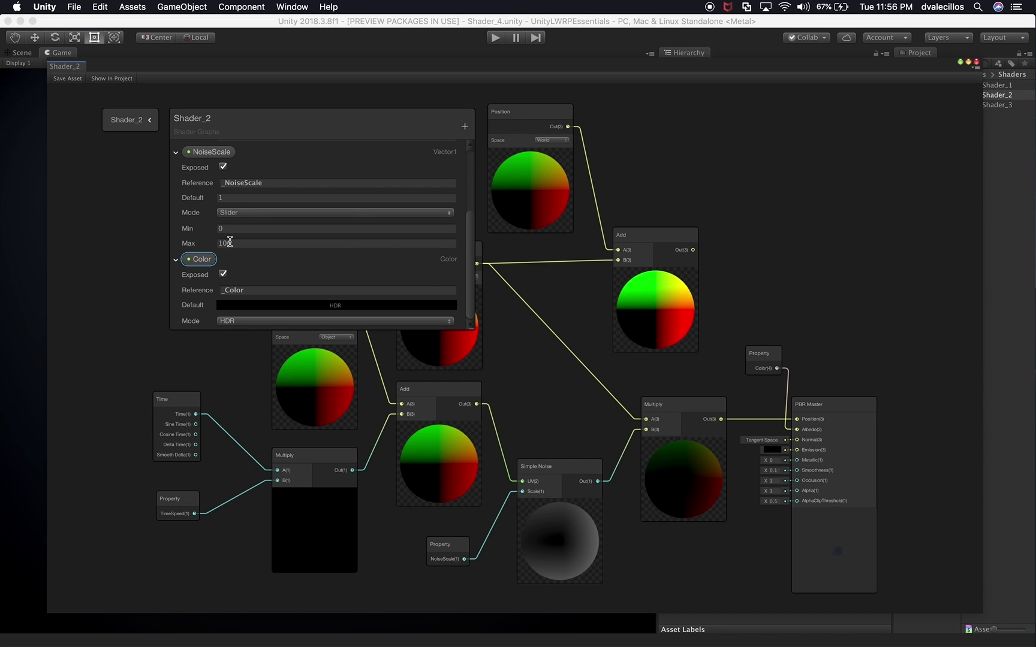
left_click(977, 62)
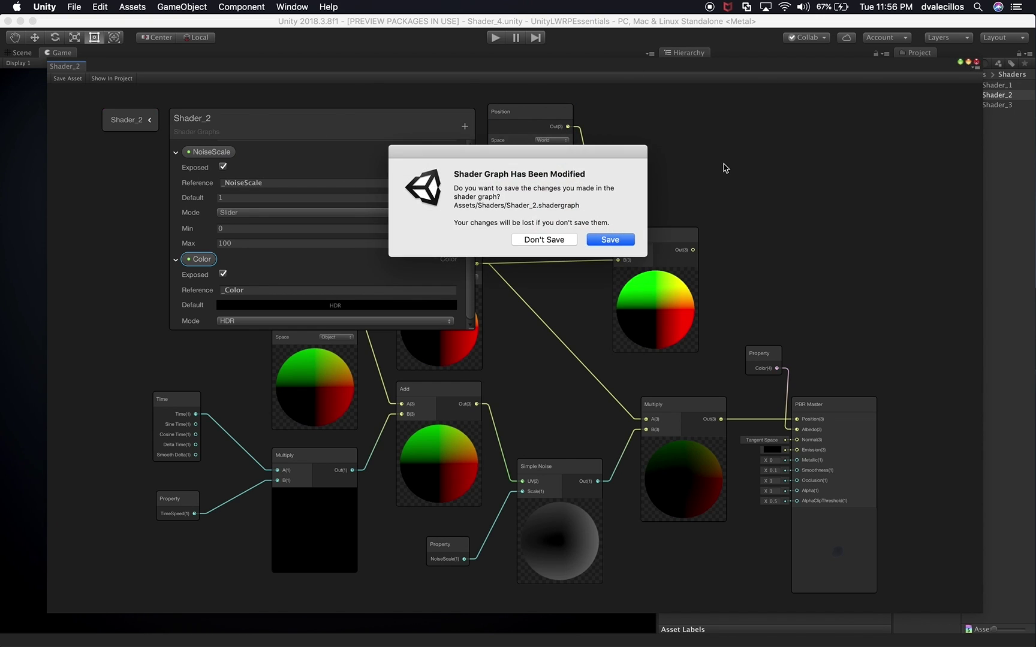
left_click(616, 241)
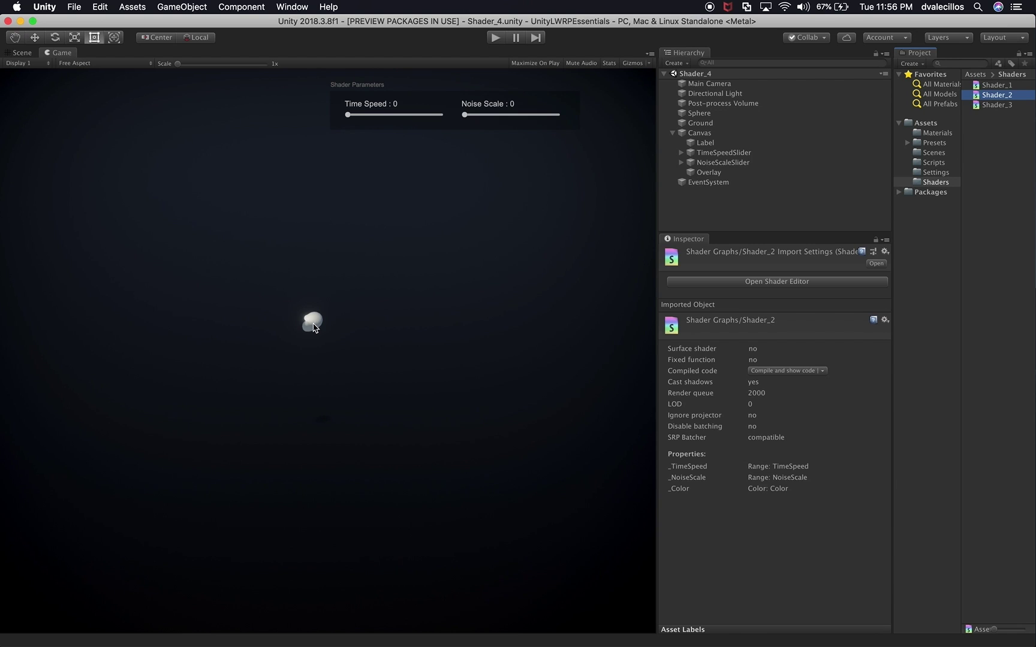
Step: Check the Sphere's material and set the TimeSpeedSlider's Max Value to 10
left_click(717, 114)
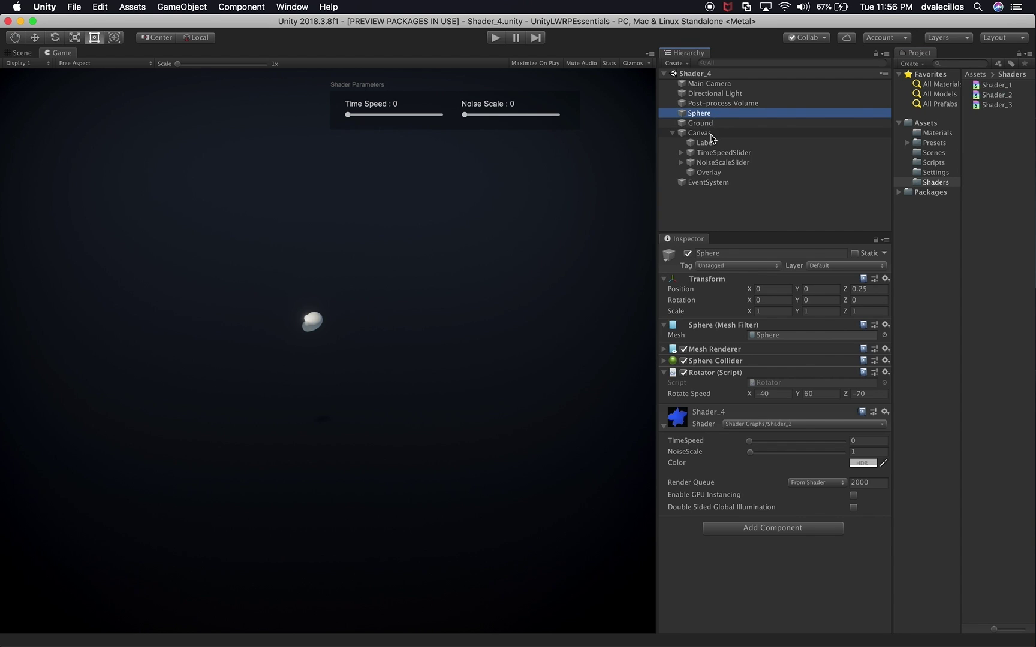
left_click(714, 133)
left_click(716, 152)
left_click(681, 153)
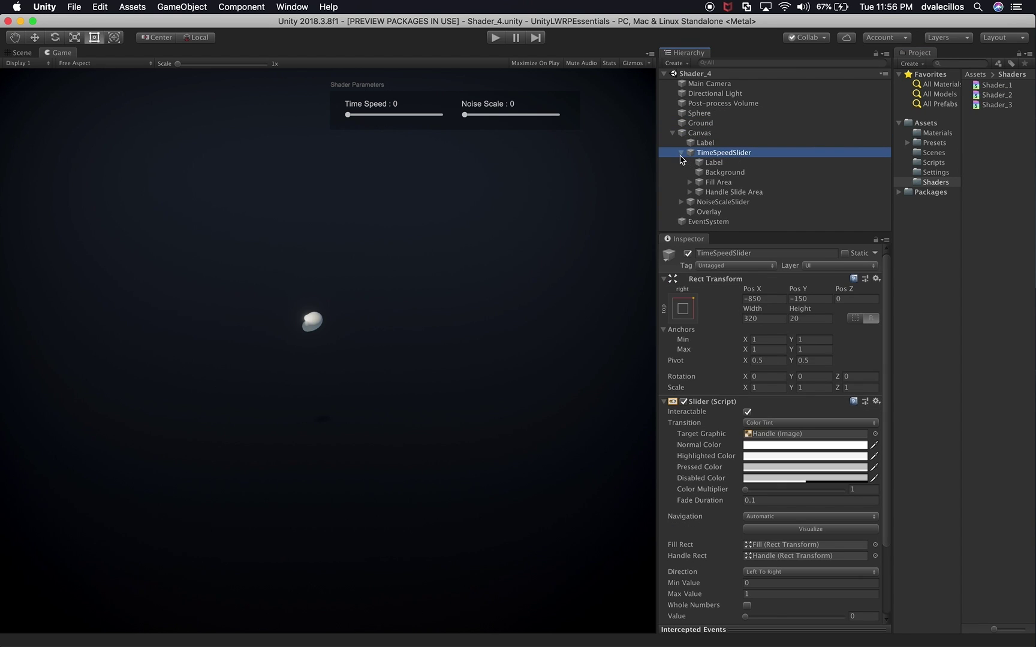
scroll(848, 572, "down", 5)
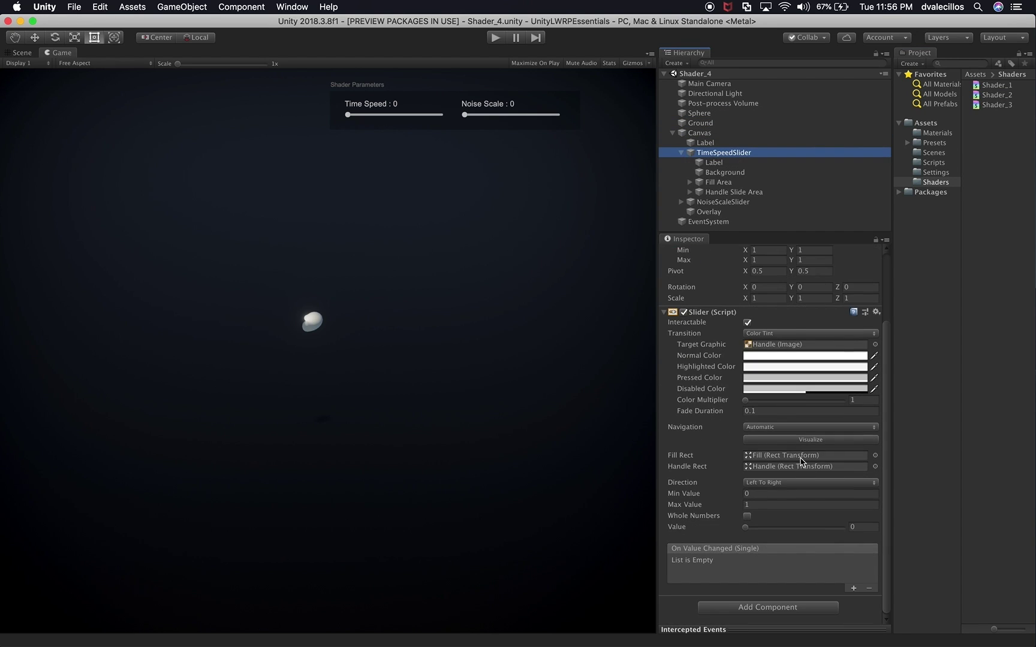
left_click(761, 504)
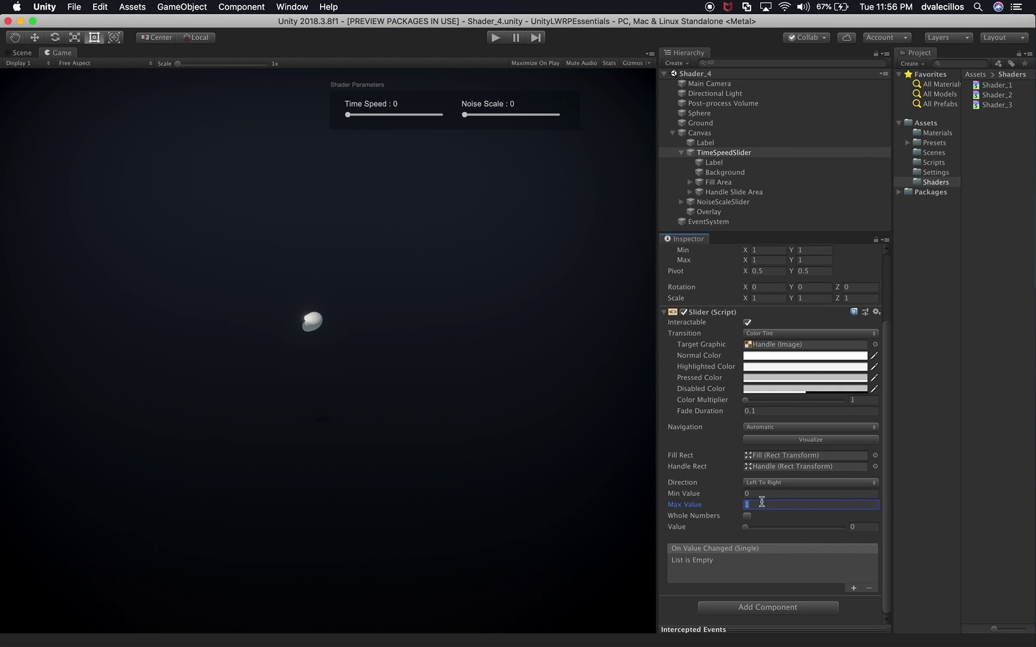
type("10")
Step: Set the NoiseScaleSlider's Max Value to 100
left_click(697, 204)
left_click(682, 202)
scroll(731, 205, "down", 2)
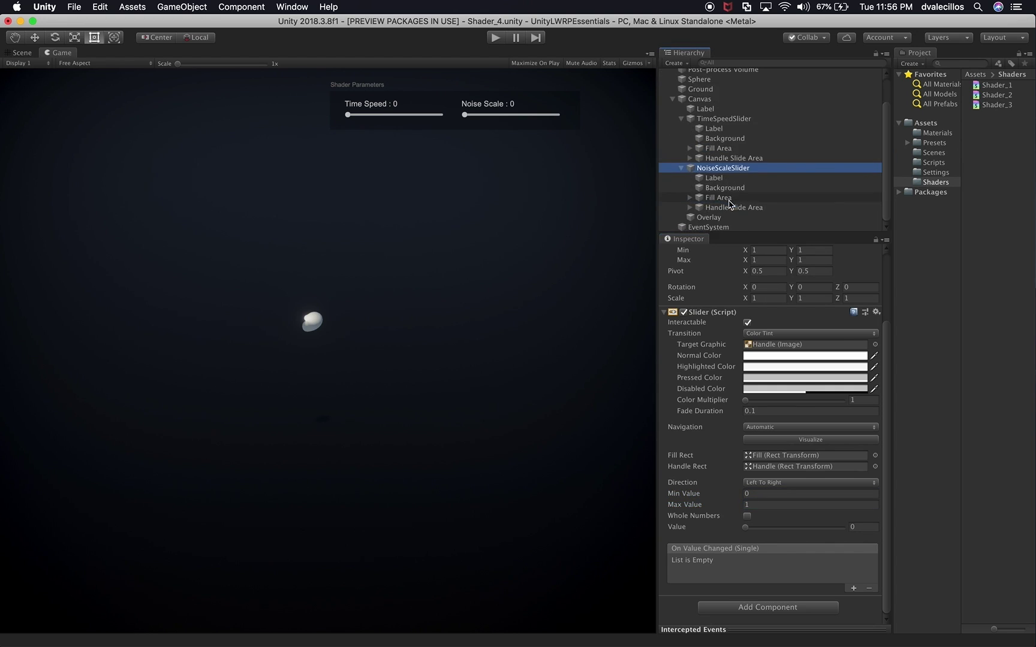
left_click(753, 504)
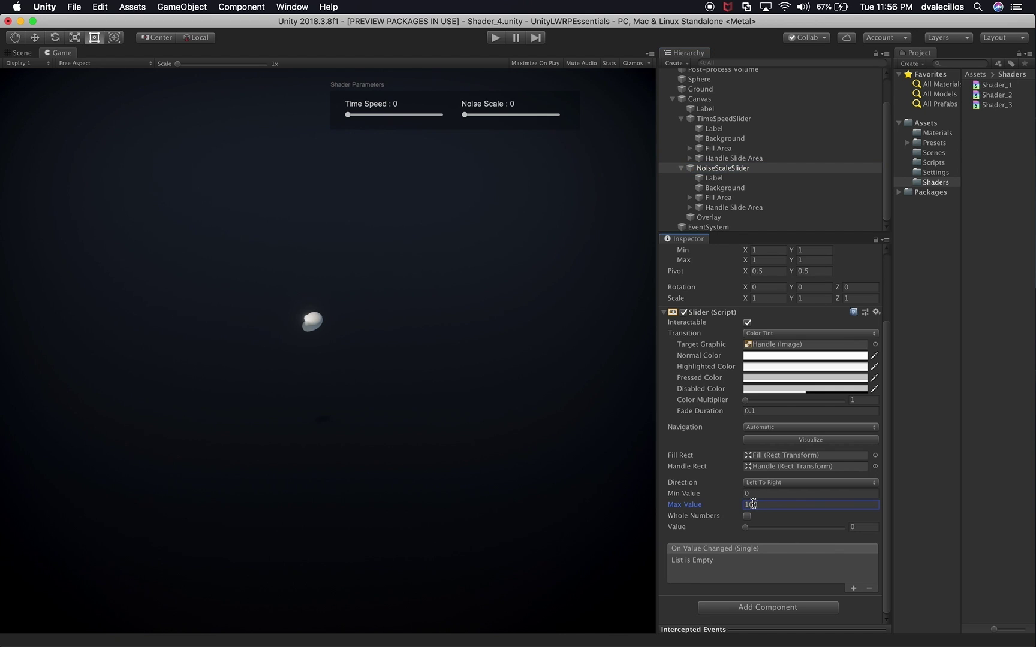
Step: Reopen the Shader_2 graph and examine the references, defaults and ranges of the TimeSpeed and NoiseScale properties
double_click(1004, 95)
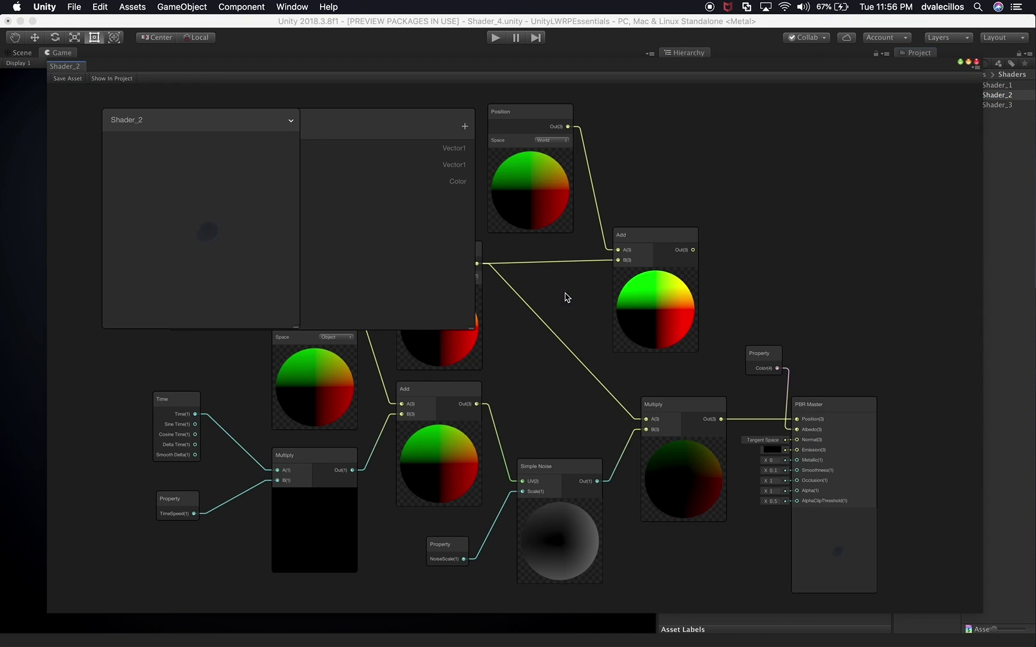
left_click_drag(351, 135, 519, 135)
left_click(346, 146)
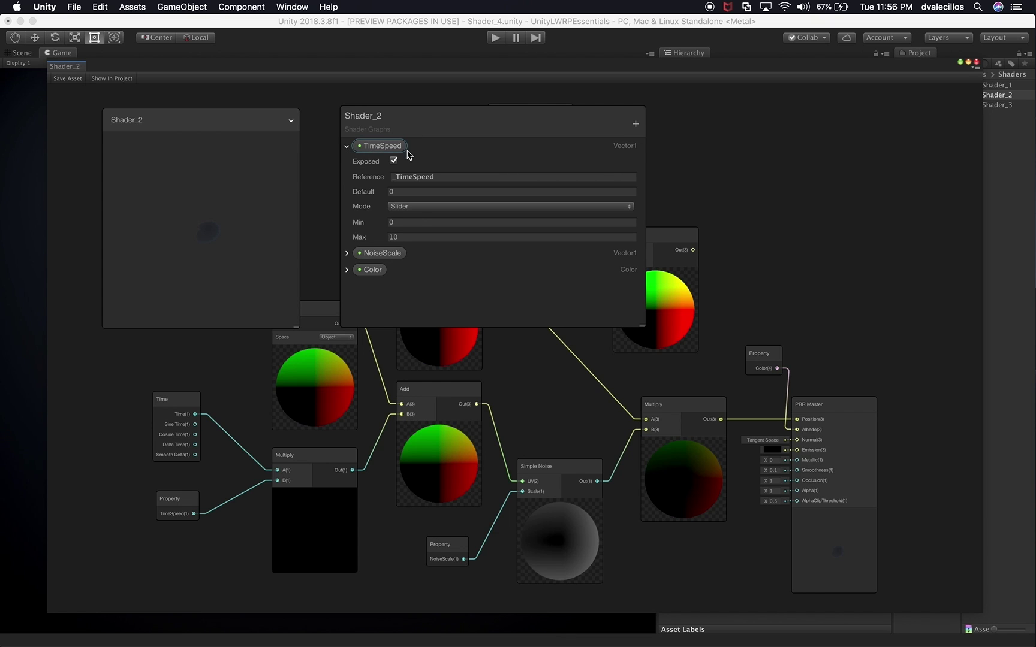
left_click(364, 253)
left_click(346, 253)
scroll(493, 286, "down", 2)
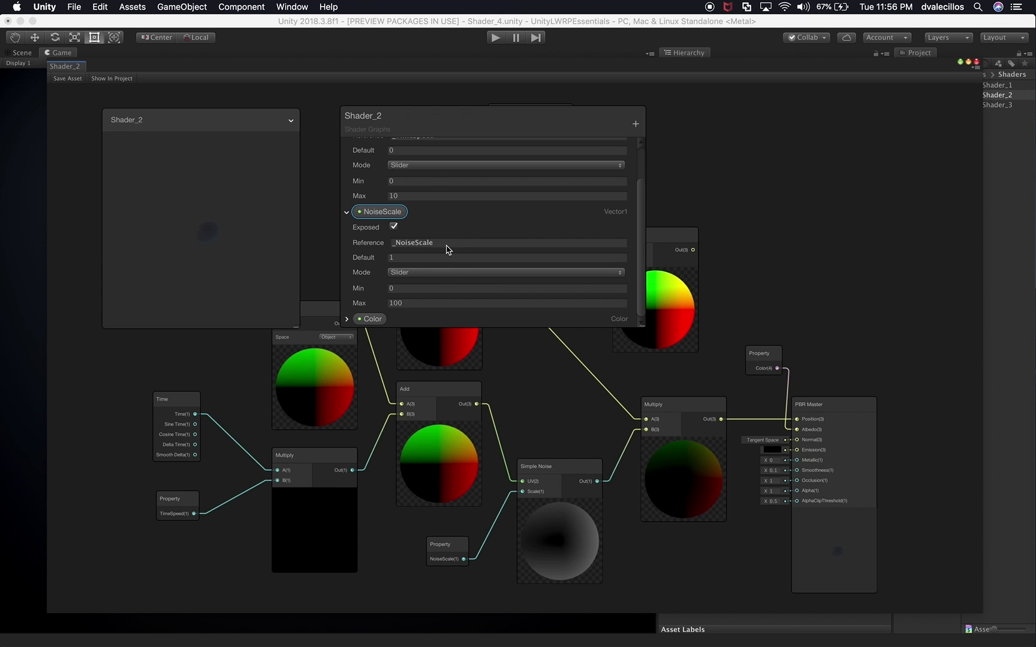
Step: Move the blackboard aside and close the Shader_2 graph window to return to the Shader_4 scene
scroll(449, 248, "up", 2)
left_click_drag(443, 112, 289, 114)
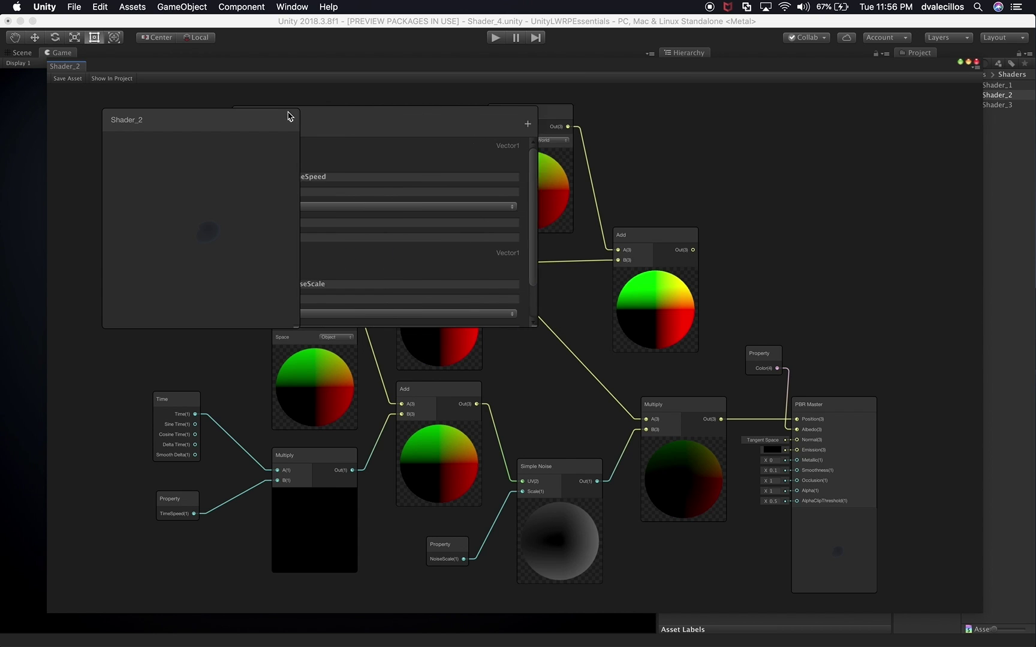
left_click(976, 62)
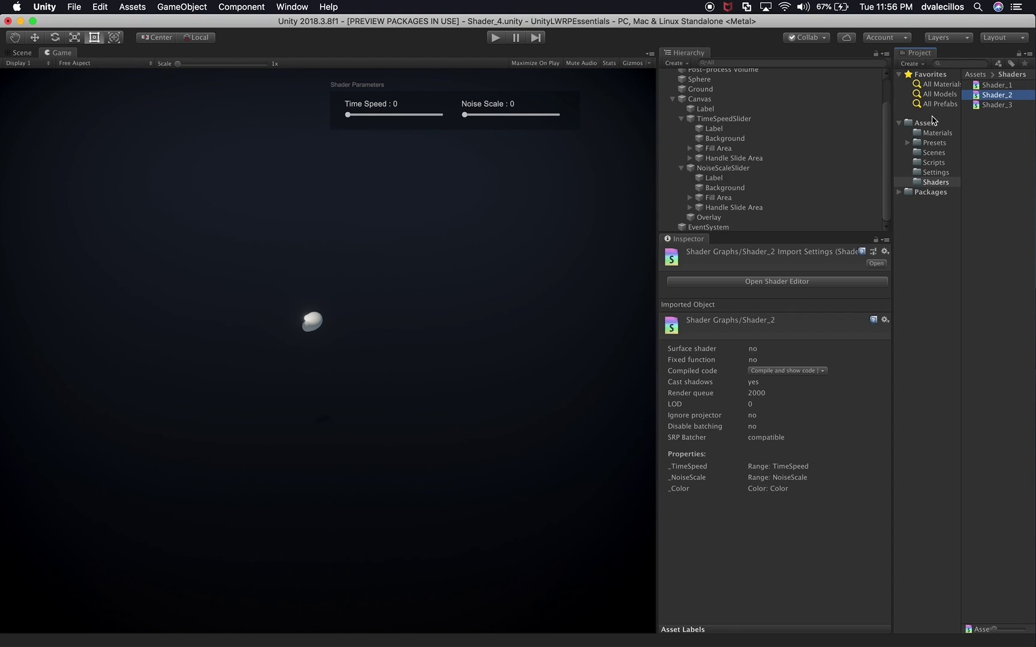
left_click(550, 206)
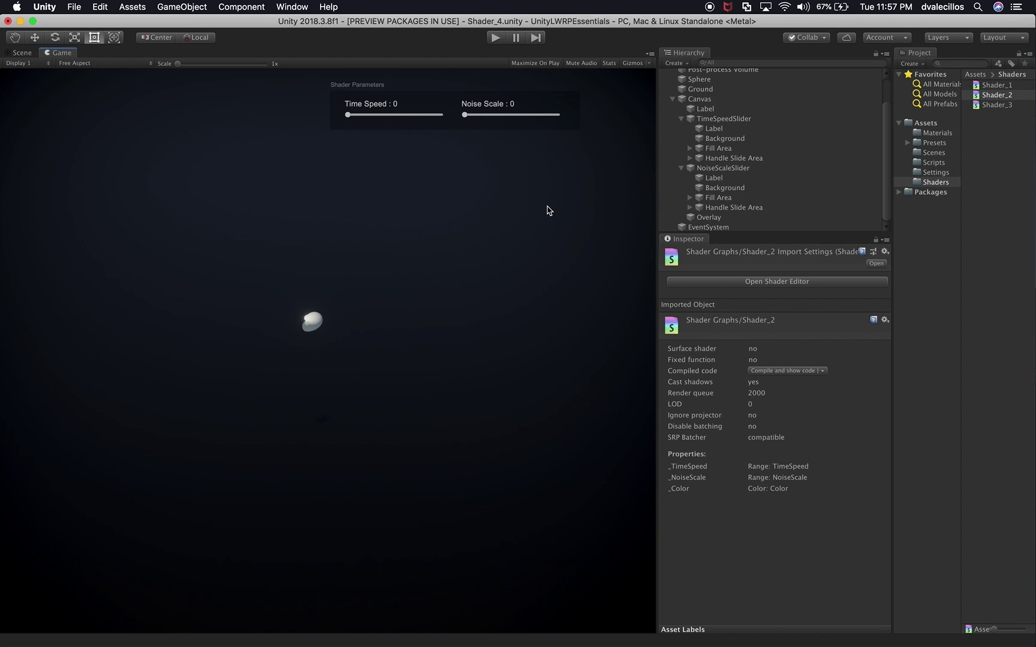
Step: Add a new script component named UIManager to the Canvas
left_click(676, 100)
left_click(673, 99)
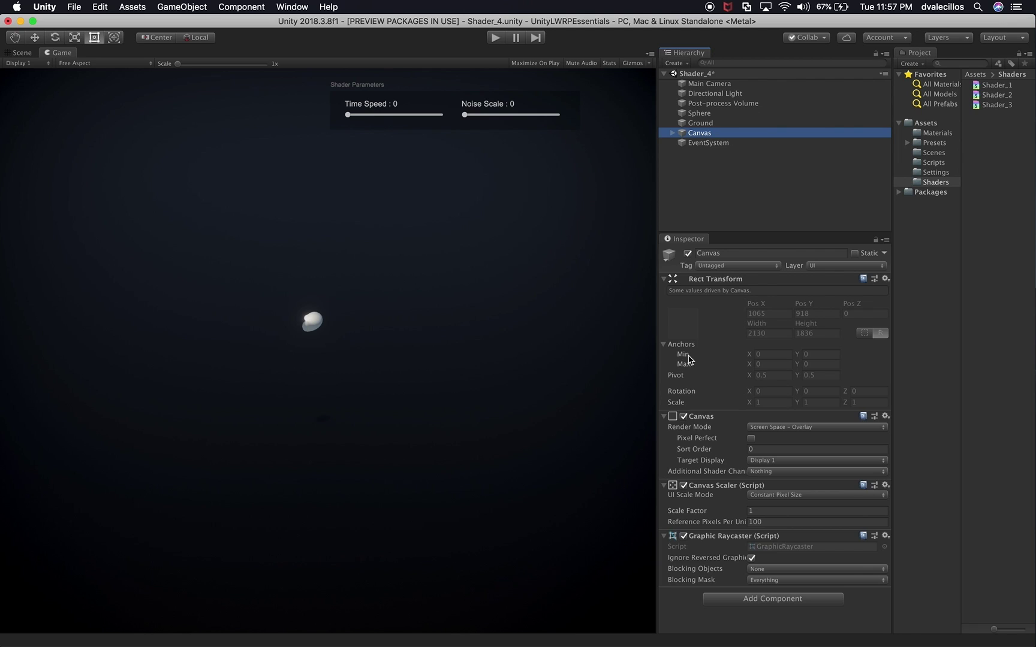
left_click(665, 416)
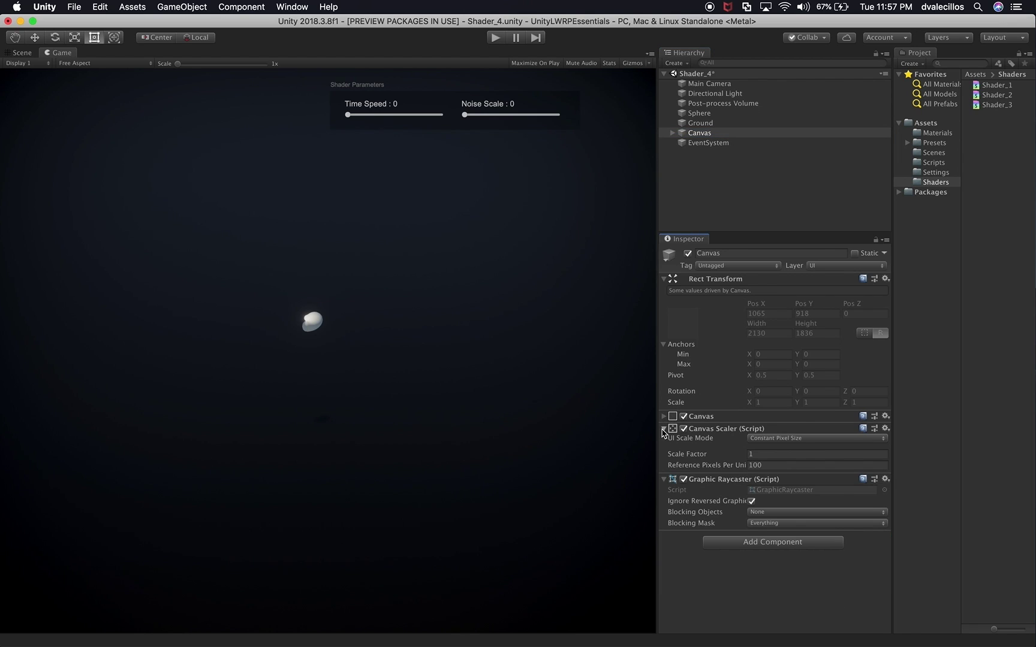
left_click(663, 429)
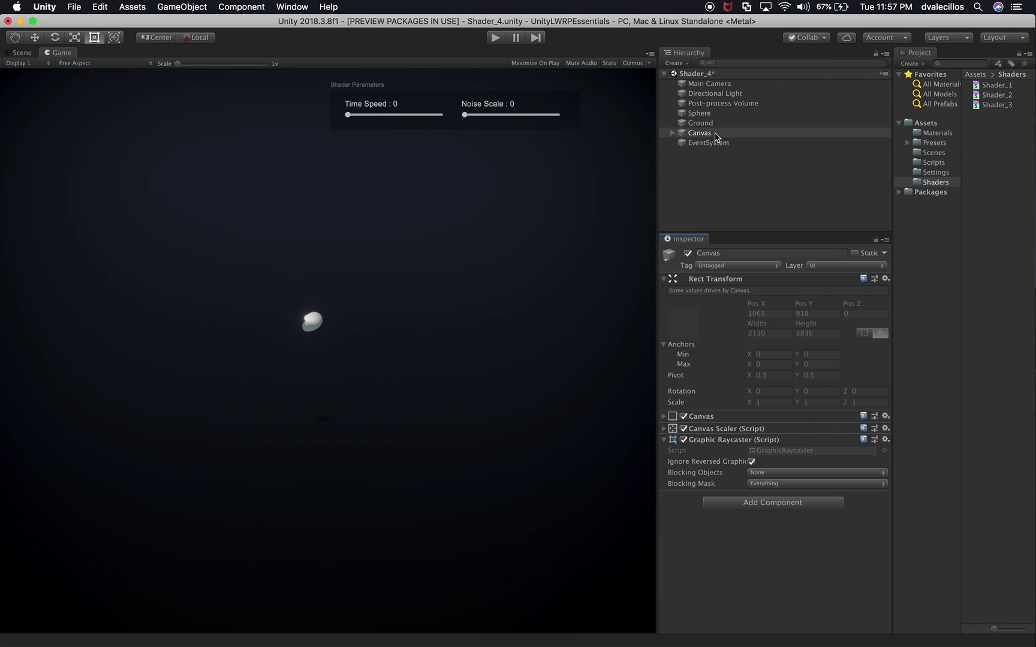
left_click(772, 503)
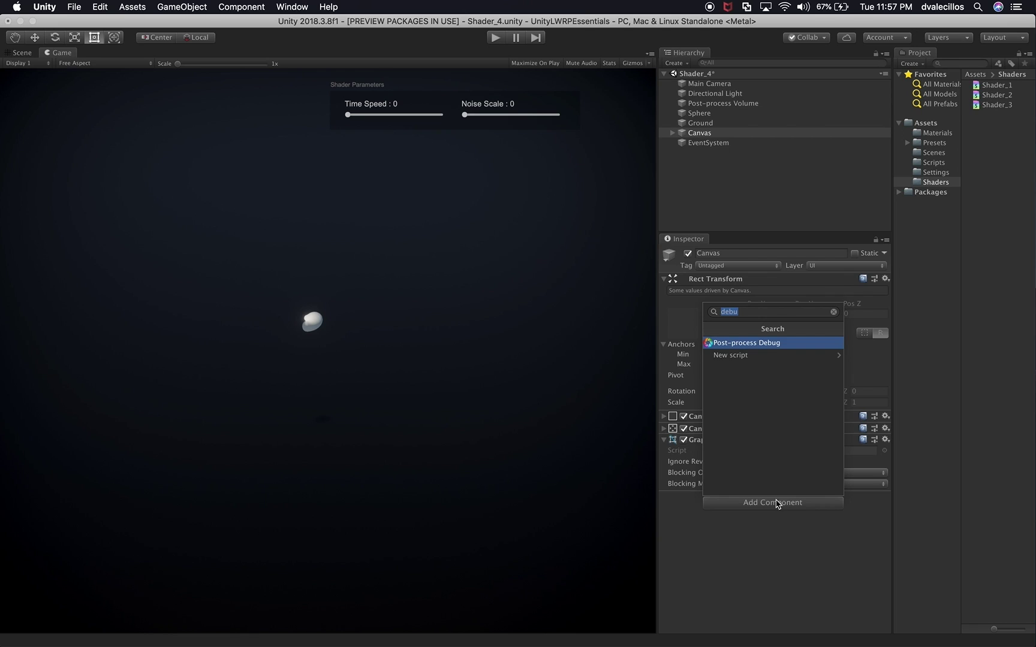
left_click(756, 356)
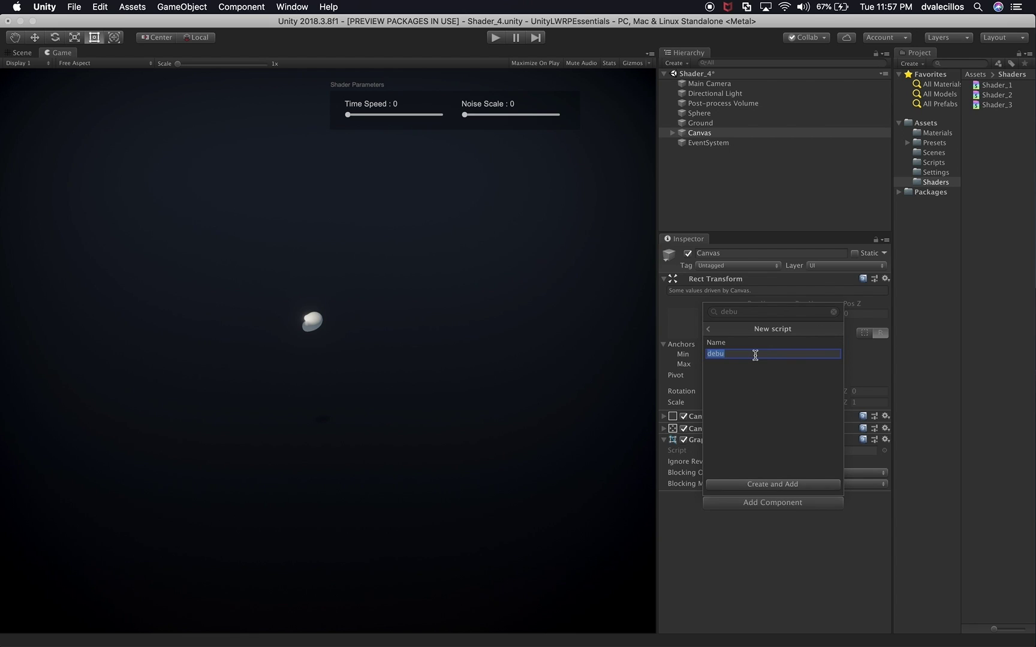
type("UIManager")
key("Return")
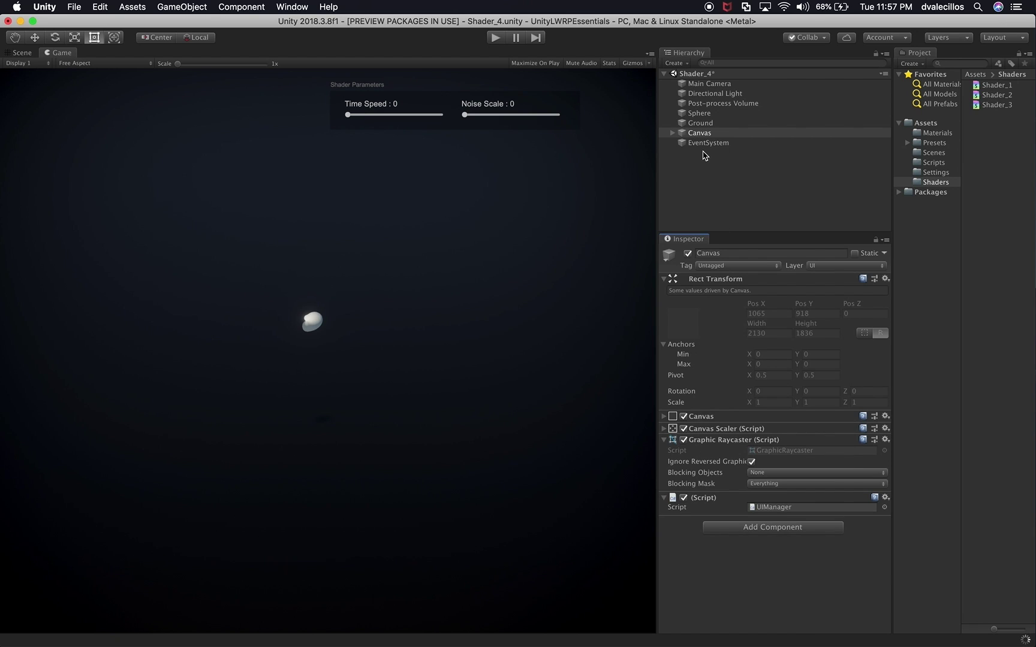
Step: Open the Canvas's UIManager script in the code editor
left_click(673, 133)
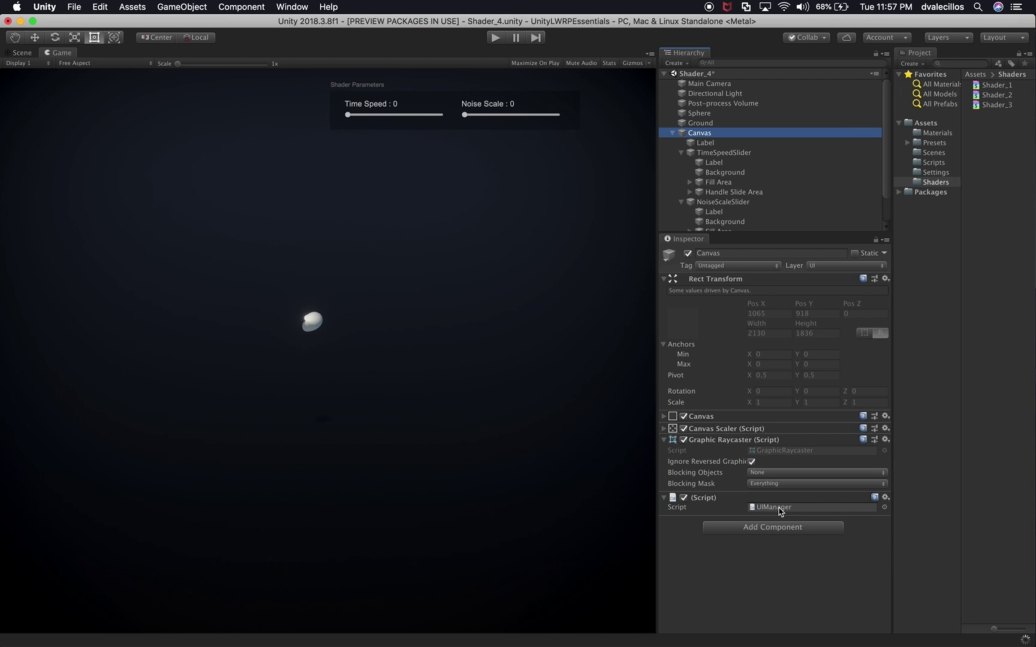
double_click(777, 507)
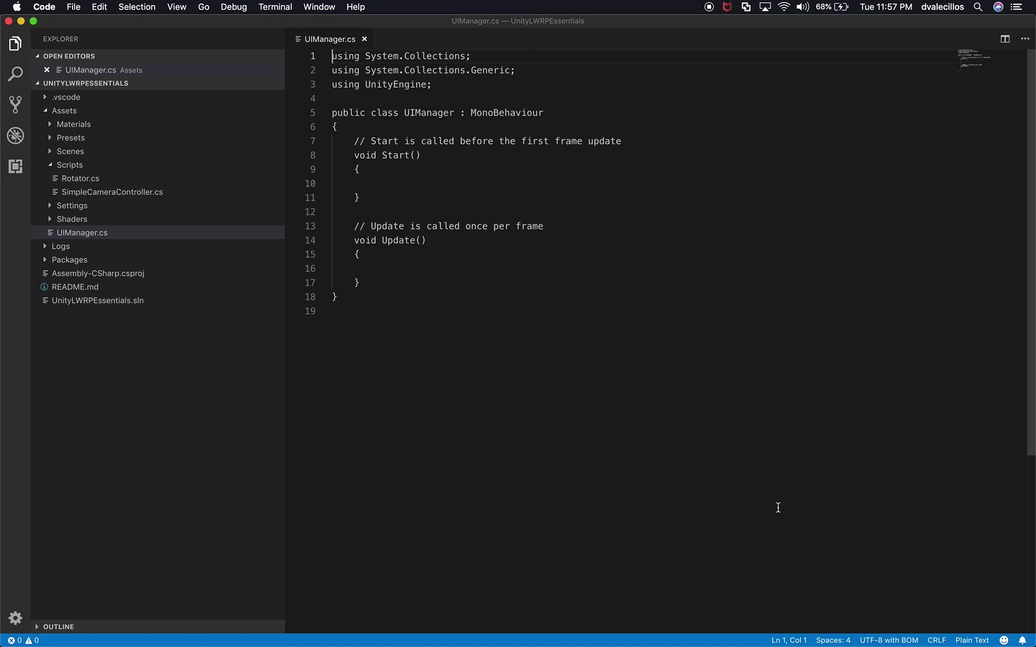
left_click(488, 286)
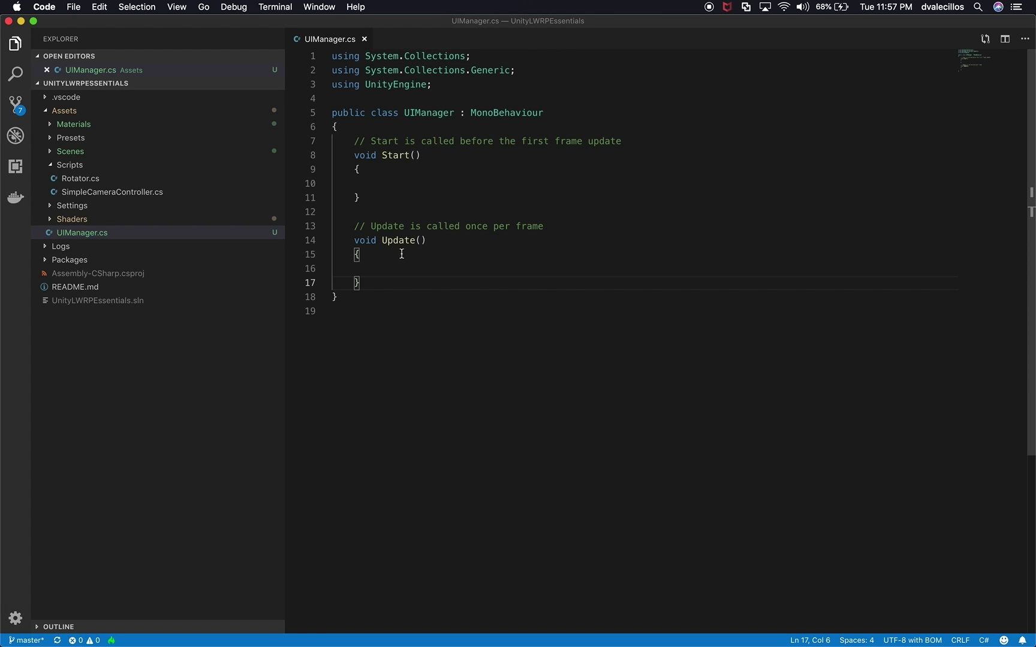
Step: Delete the Start method and its comment from the UIManager class, leaving an empty line for field declarations
left_click_drag(377, 204, 346, 143)
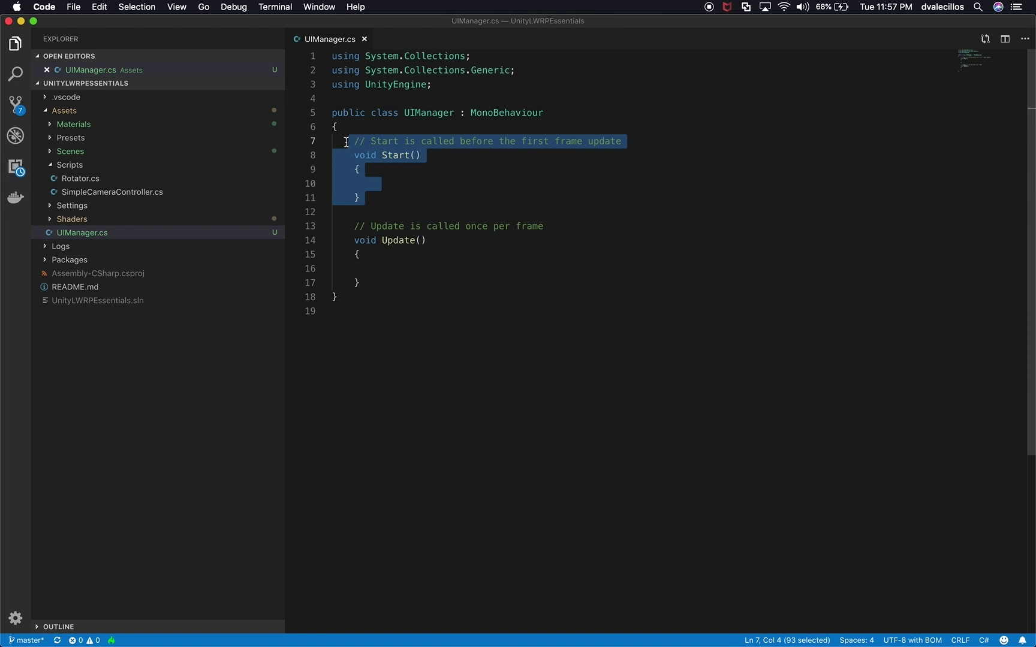
key("BackSpace")
key("BackSpace")
key("BackSpace")
key("BackSpace")
key("Return")
key("Return")
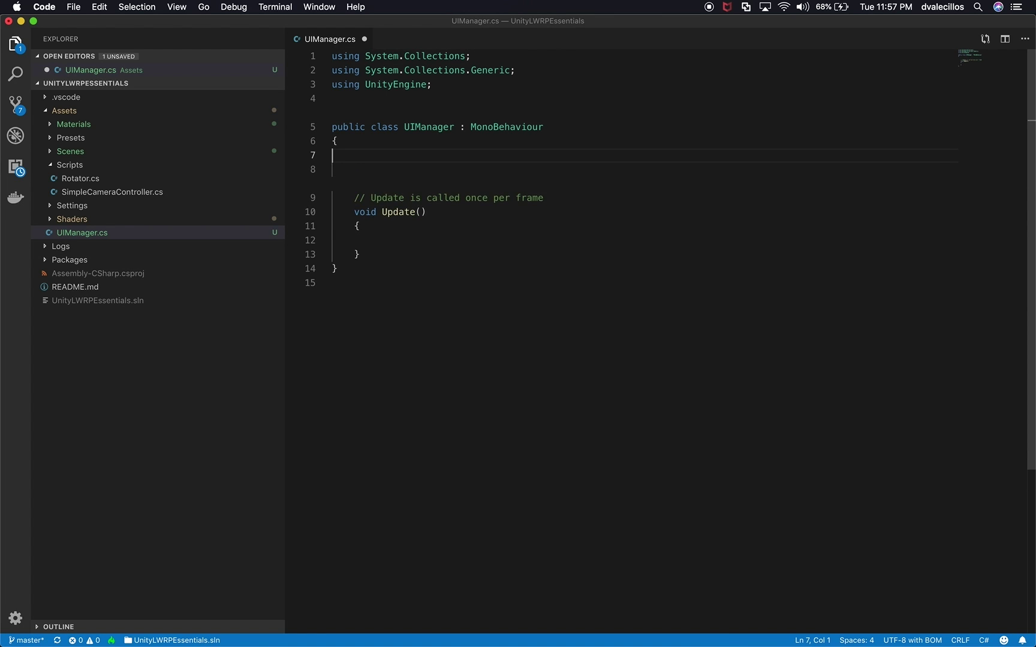
key("Up")
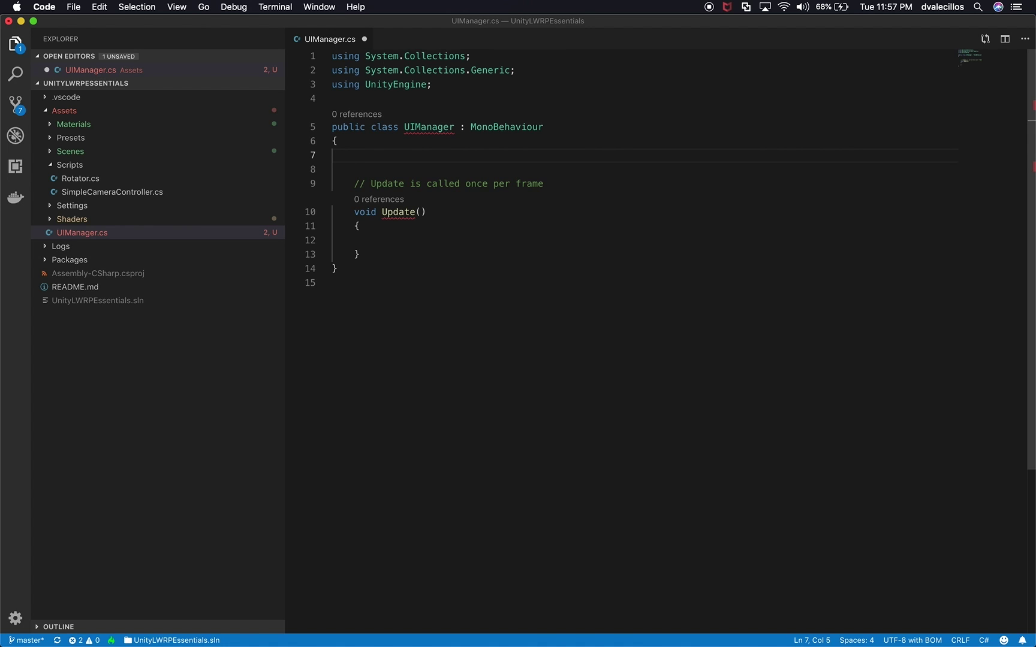
Step: Begin a private field in UIManager, and check the names of both slider objects in the Unity hierarchy before returning to the code
type("private")
key("super+Tab")
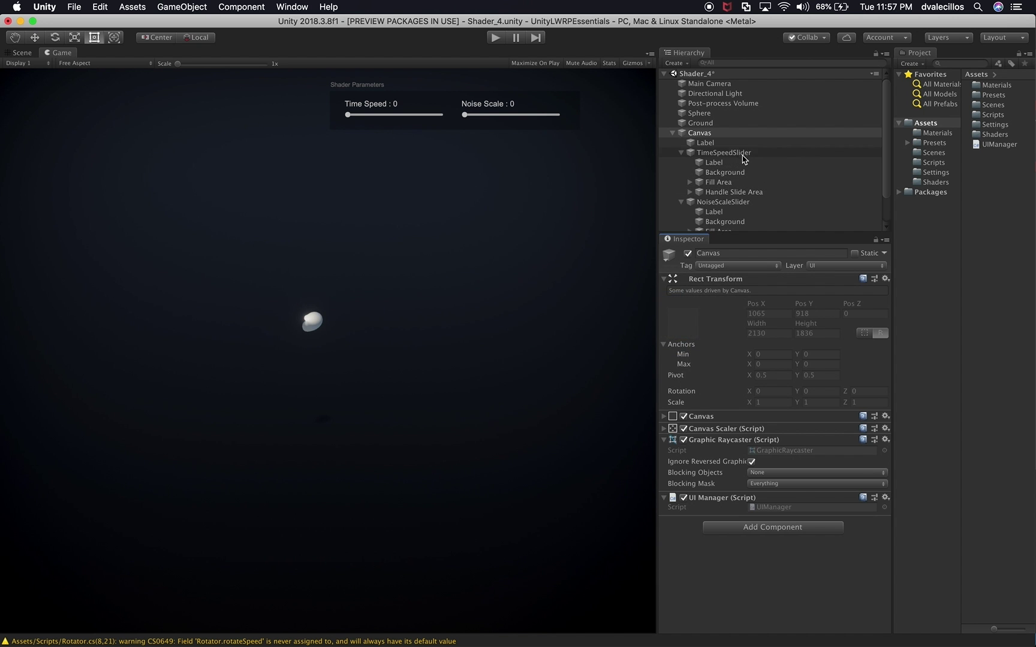
left_click(718, 153)
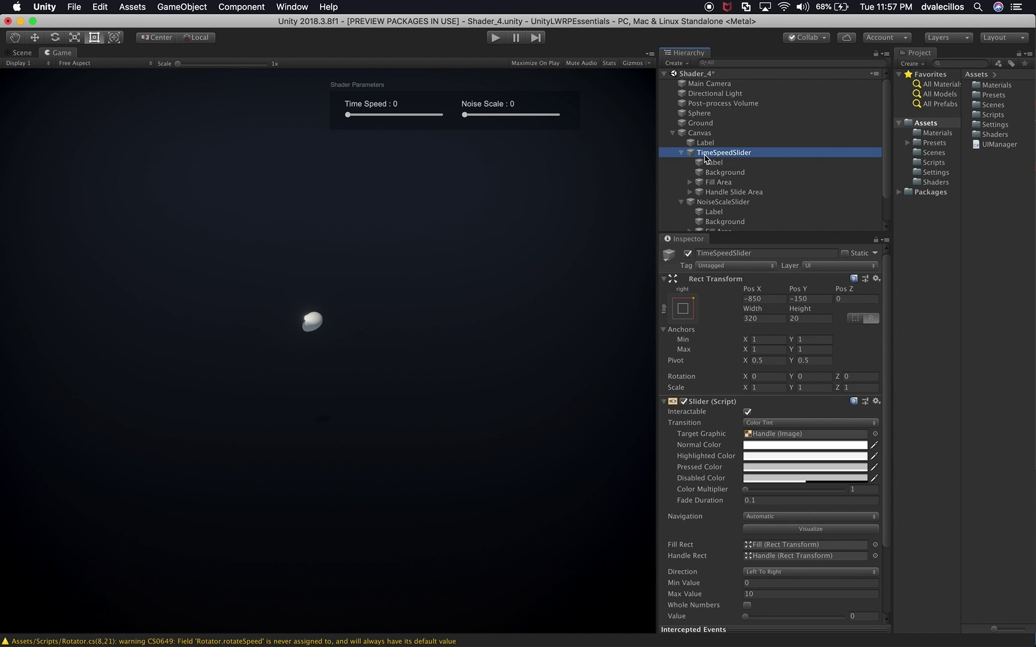
left_click(718, 203)
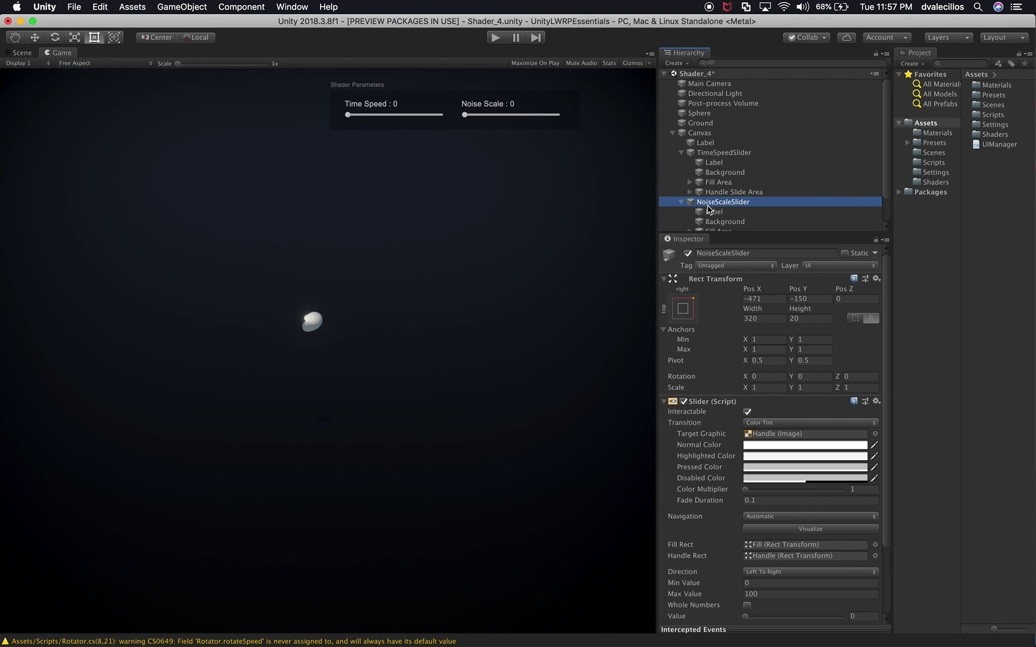
left_click(719, 154)
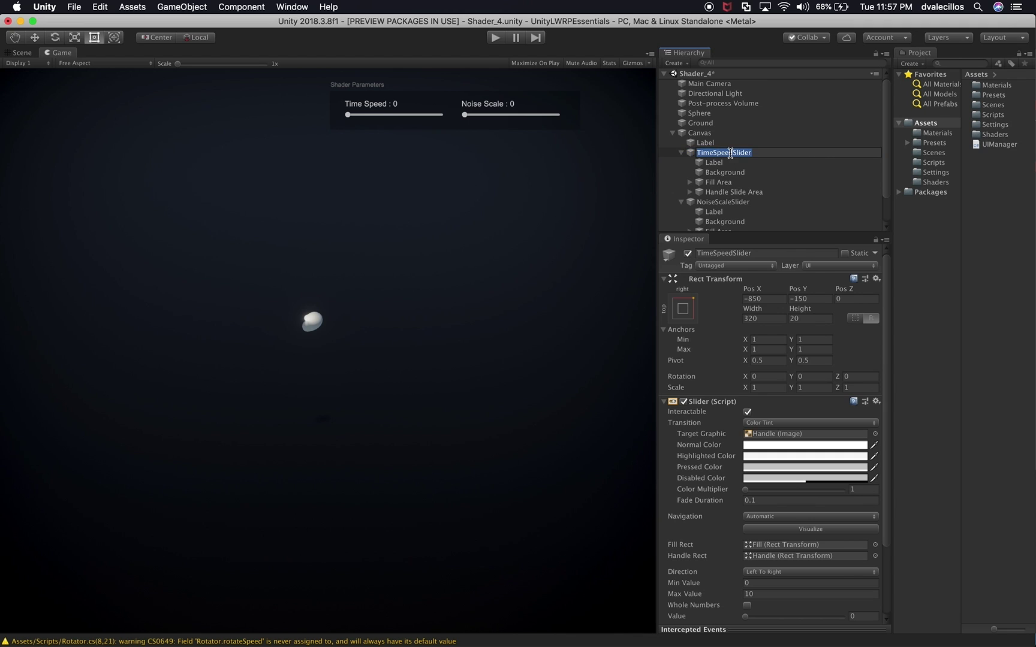
key("super+Tab")
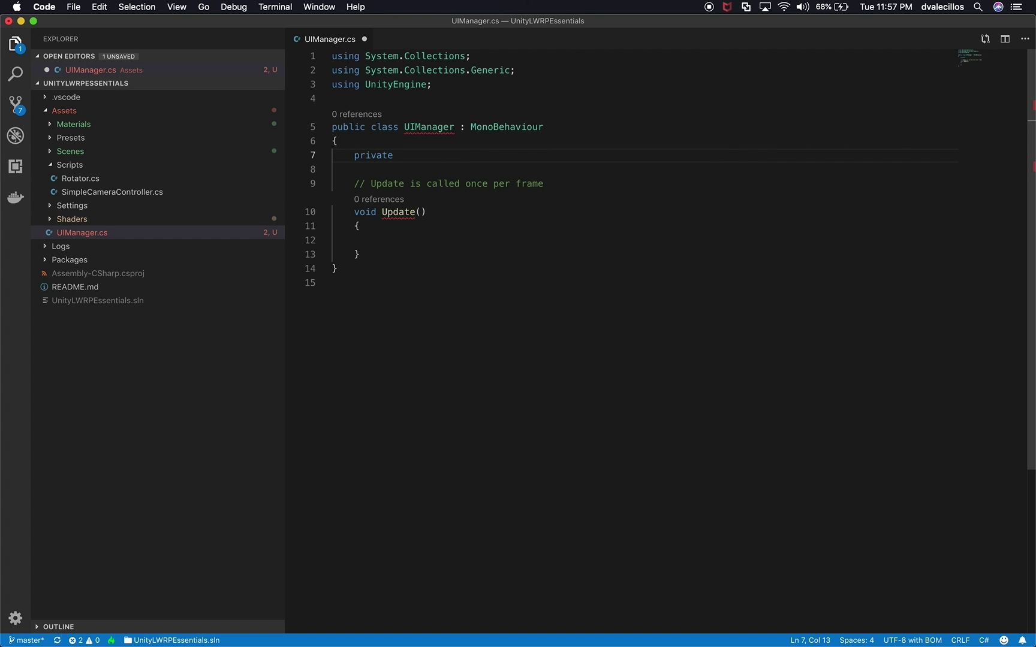
Step: Complete the private field declaration with the type Slider and the name TimeSpeedSlider
type("SliderJoint2D")
key("BackSpace")
key("BackSpace")
key("BackSpace")
key("BackSpace")
key("BackSpace")
key("BackSpace")
key("BackSpace")
type("TimeSpeedSlider")
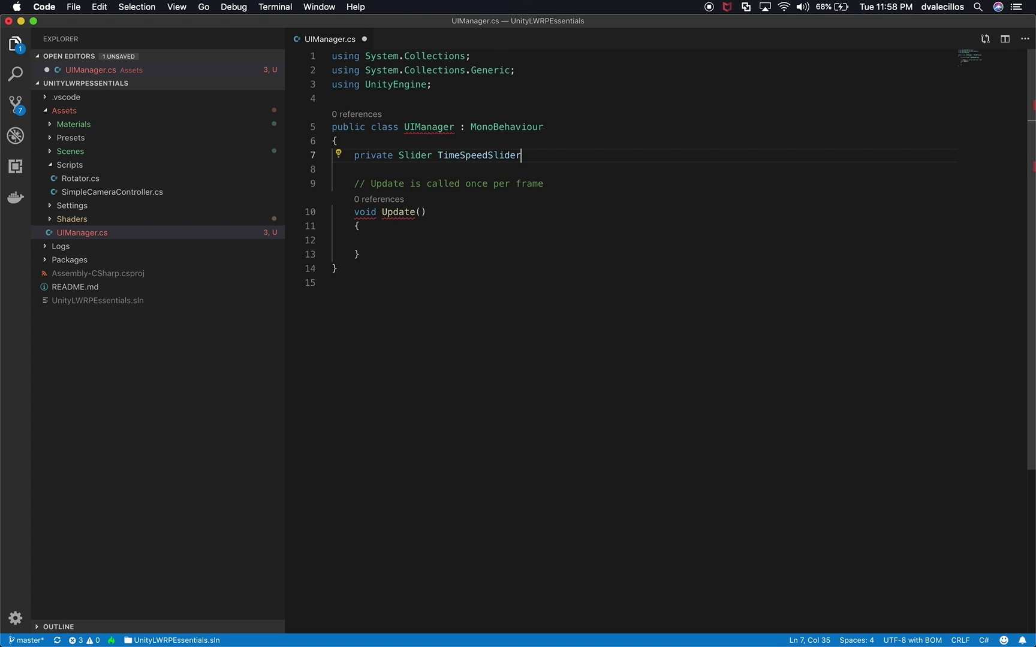
Step: Add a using directive for UnityEngine.UI below the existing ones, followed by a blank line
mouse_move(411, 175)
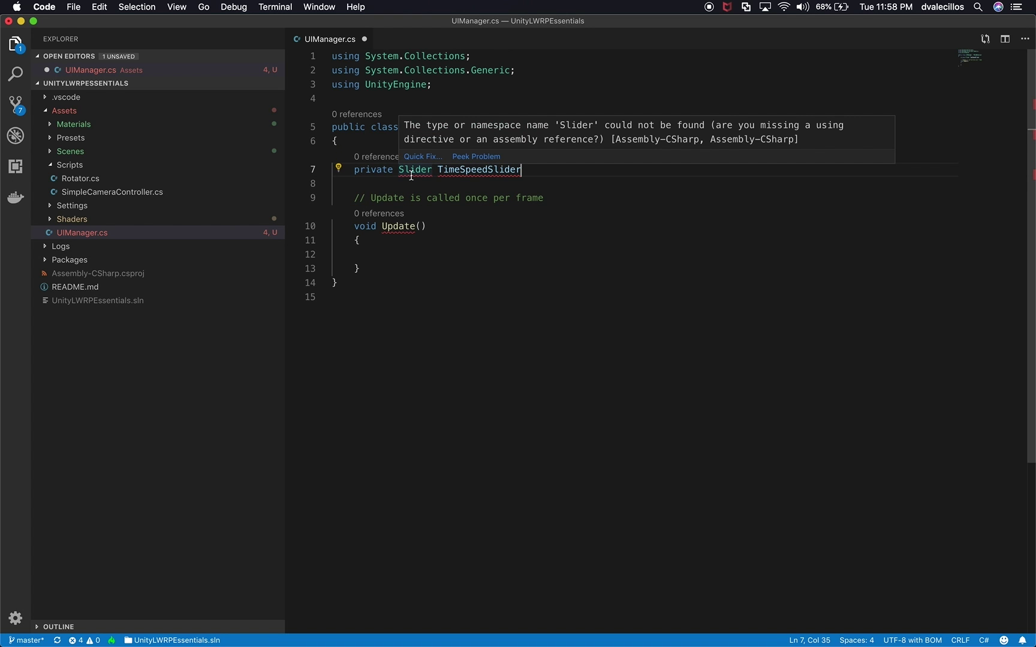
left_click(367, 99)
type("usin")
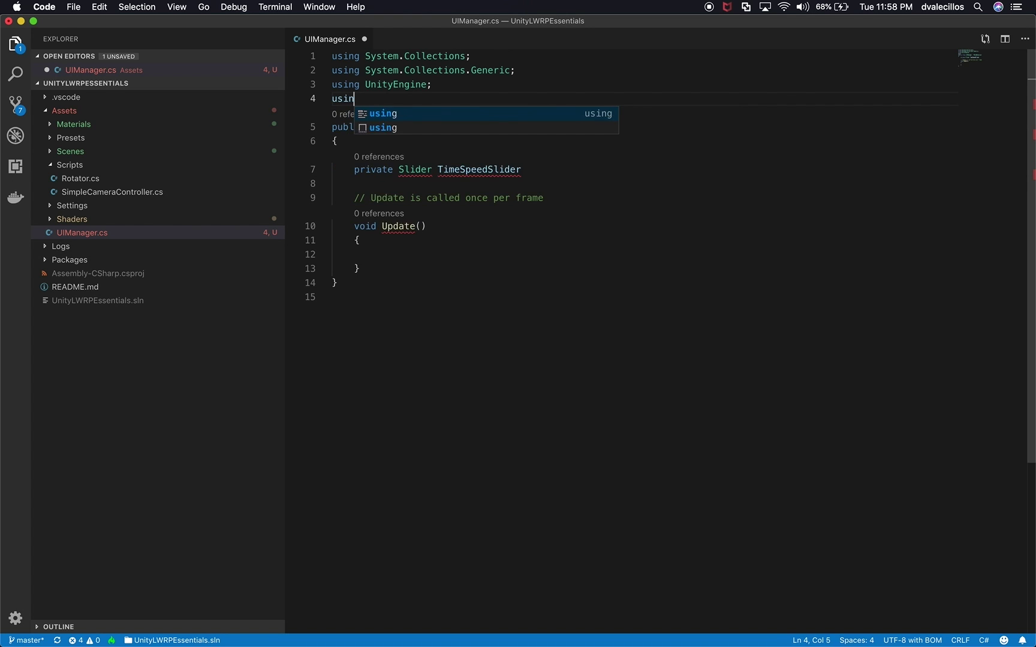
type("g UNity")
key("Down")
key("Down")
key("Down")
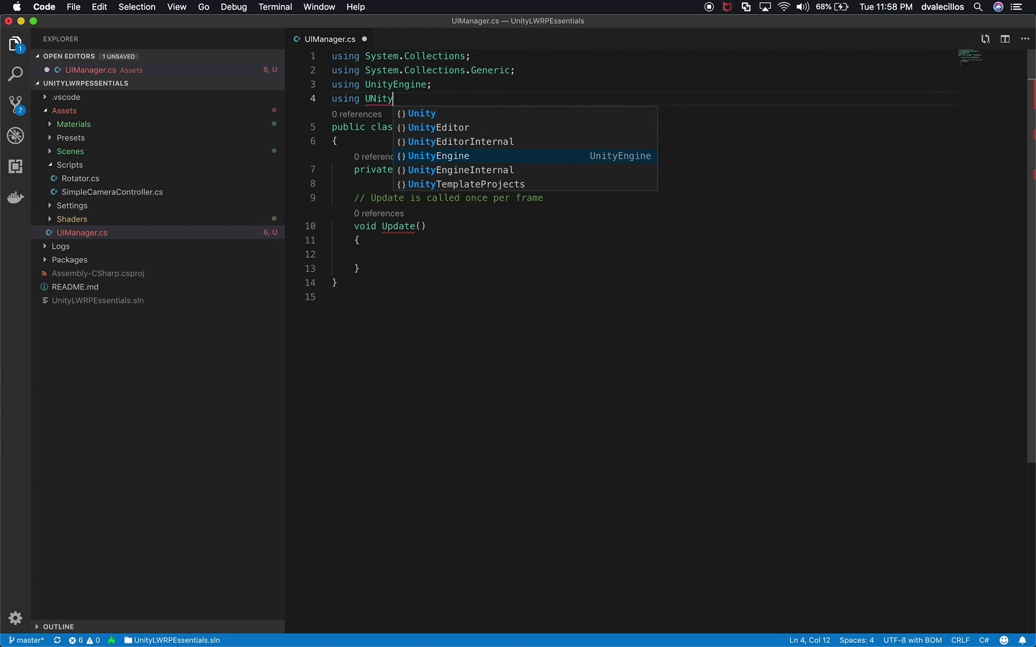
key("Return")
type(".UI;")
key("Return")
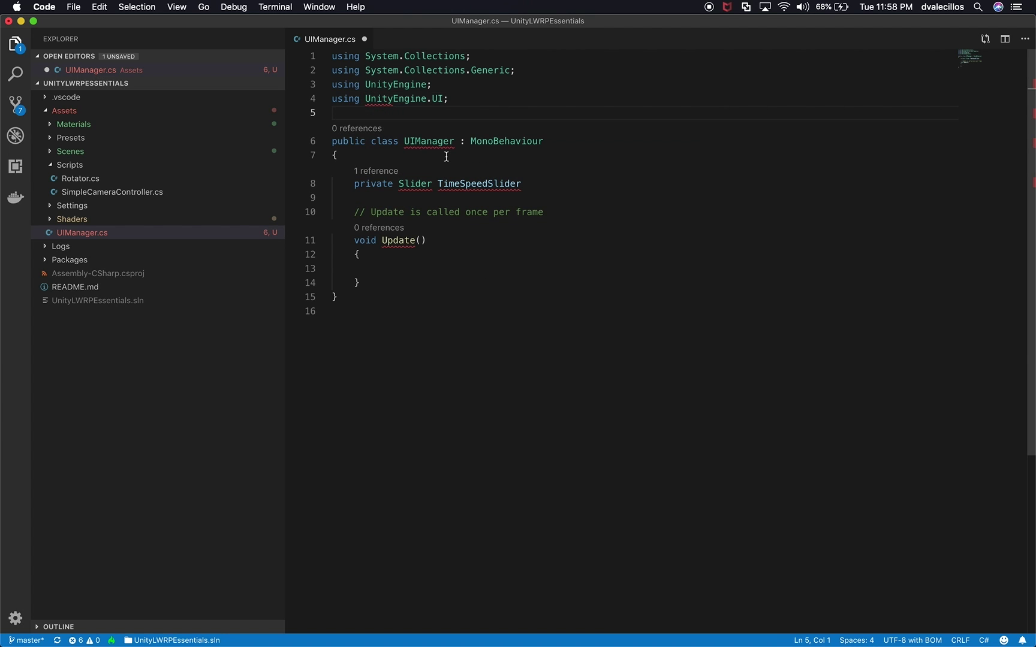
Step: Rename the Slider field to timeSpeedSlider and end its declaration with a semicolon
left_click(443, 183)
key("BackSpace")
type("t")
key("shift+super+Right")
key("Right")
type(";")
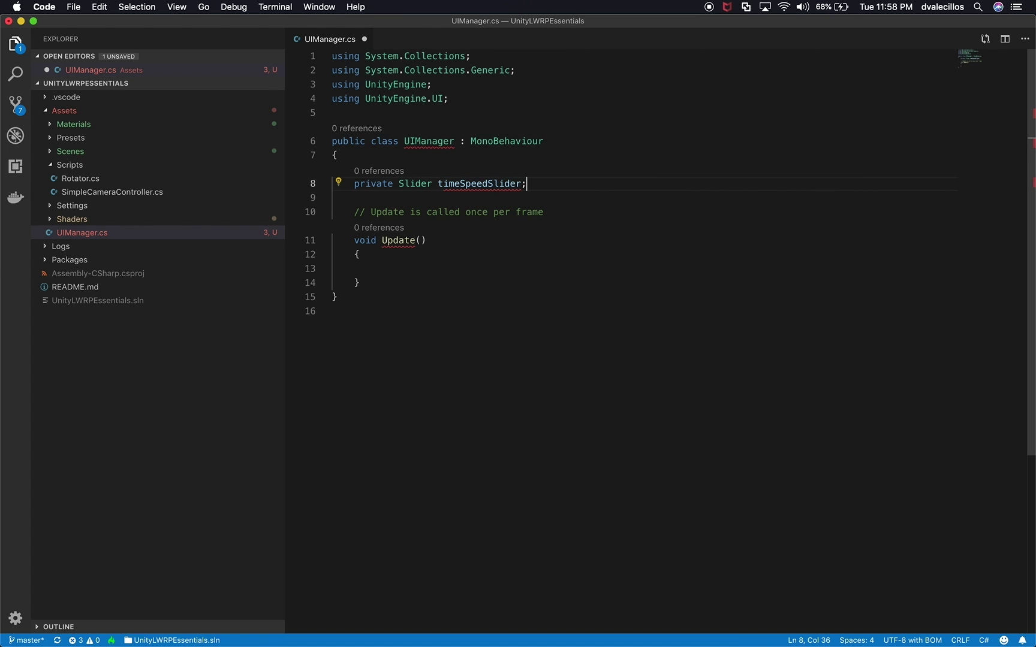
Step: Initialize timeSpeedSlider to null and put a [SerializeField] attribute above it
key("BackSpace")
type(" = null;")
key("Up")
key("Return")
type("[SerializeField")
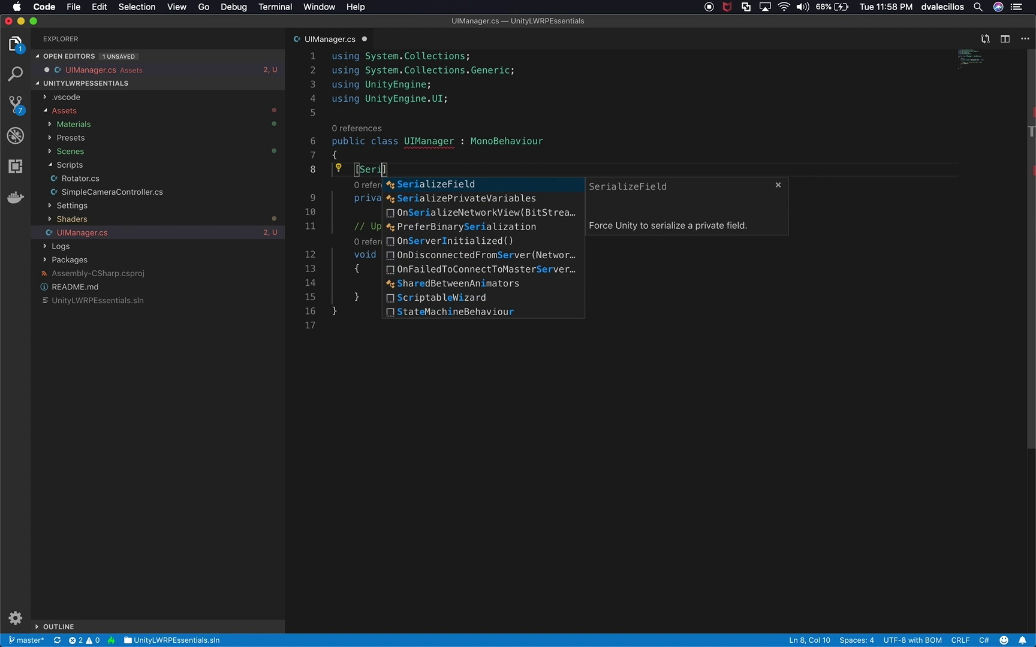
Step: Duplicate the serialized timeSpeedSlider declaration below the original, separated by a blank line
key("Down")
key("End")
key("shift+Home")
key("shift+Up")
key("super+c")
key("Right")
key("Return")
key("Return")
key("super+v")
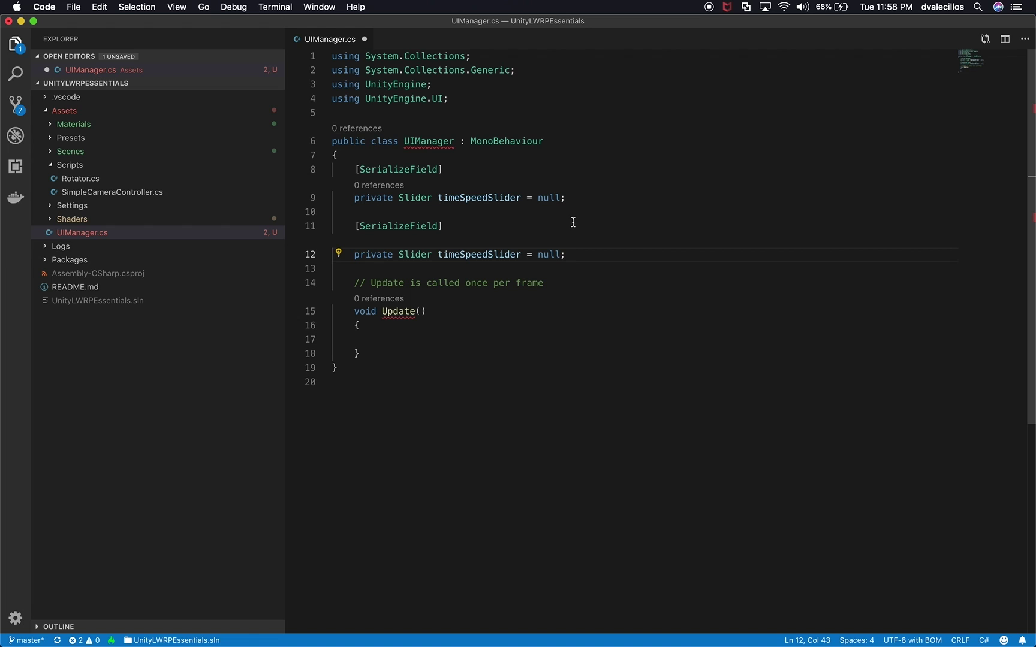
Step: Rename the field in the duplicated declaration to noiseScaleSlider
left_click(461, 255)
key("shift+Left")
key("shift+Left")
key("shift+Left")
key("shift+Left")
type("noise")
key("shift+Right")
key("shift+Right")
key("shift+Right")
key("shift+Right")
key("shift+Right")
type("Scale")
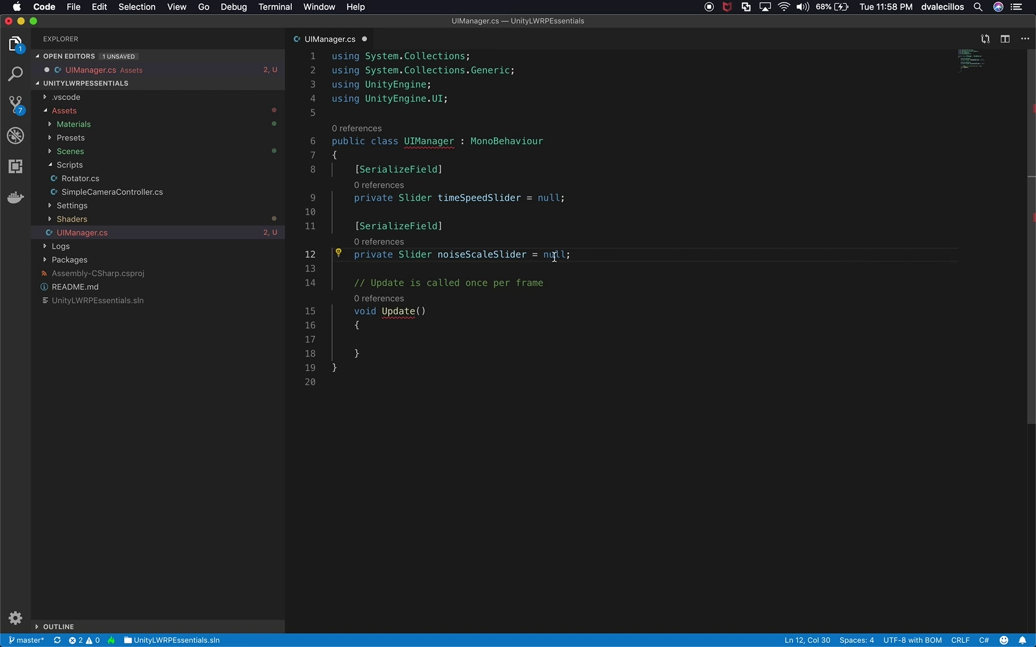
Step: Insert a copy of the serialized timeSpeedSlider declaration between the two slider fields
left_click(580, 214)
left_click(583, 199)
key("shift+Home")
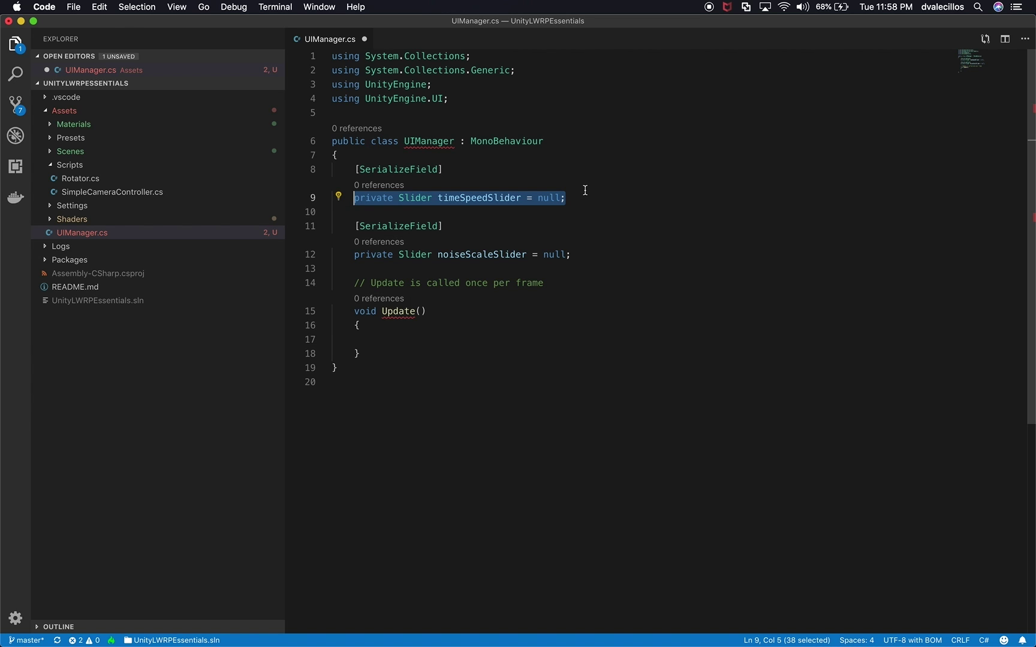
key("shift+Up")
key("super+c")
key("Right")
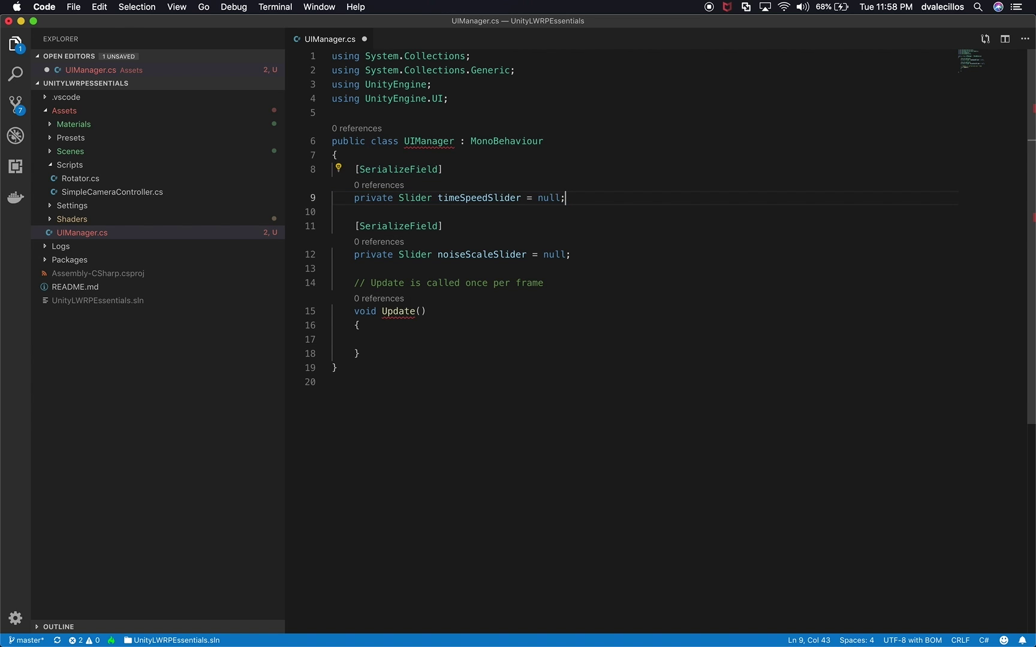
key("Return")
key("Return")
key("super+v")
Step: Change the inserted copy's type to Text and its name to timeSpeedSliderLabel
double_click(414, 254)
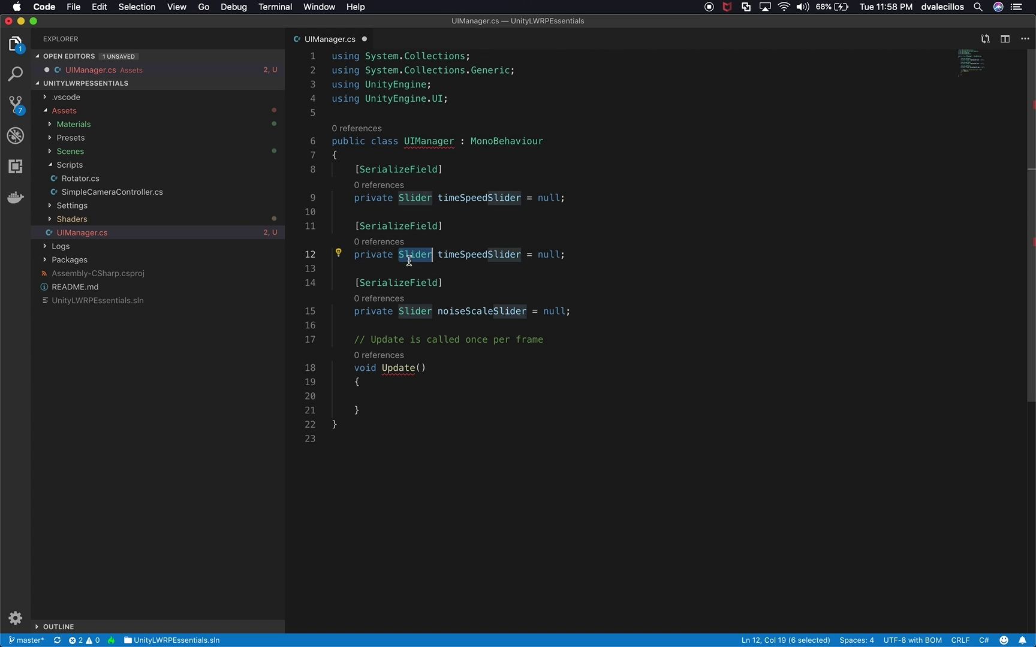
type("Text")
left_click(478, 238)
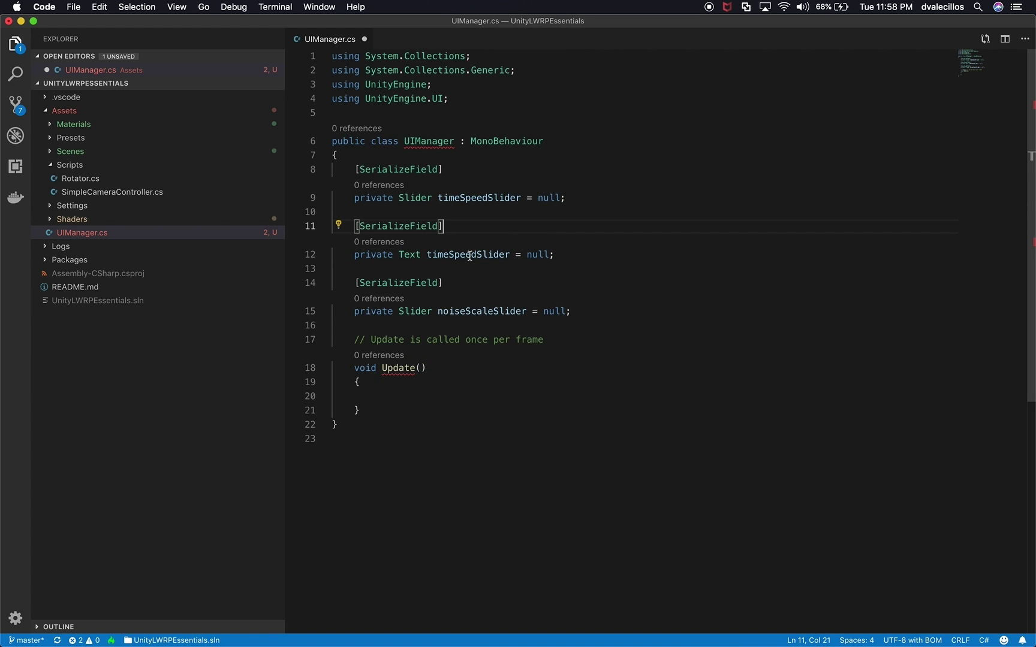
left_click(478, 254)
key("Left")
key("Right")
key("Right")
key("Right")
key("Right")
type("Label")
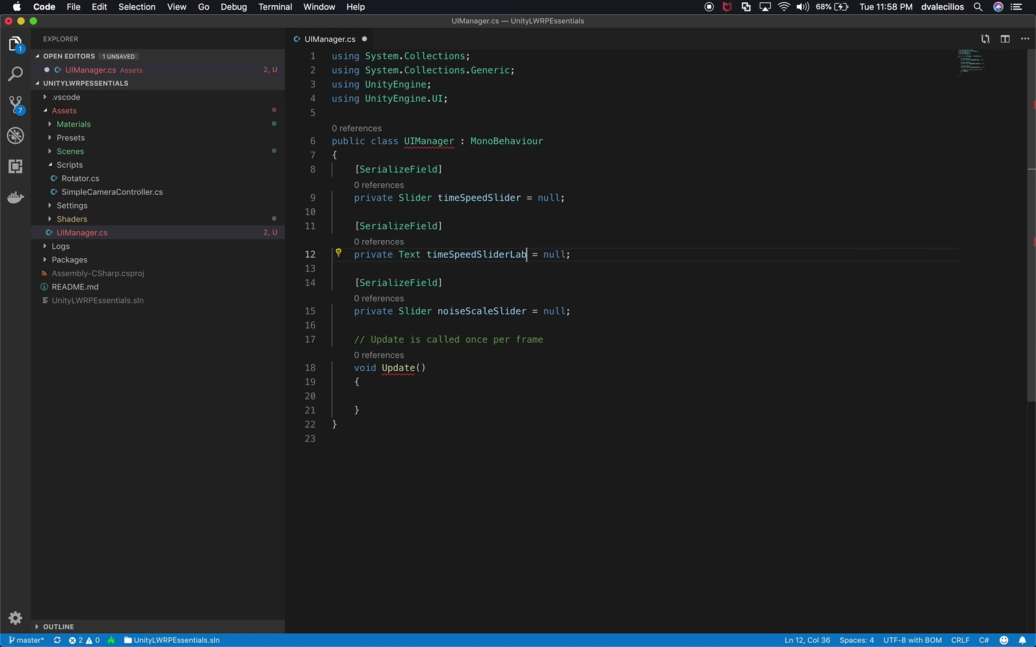
Step: Copy the serialized timeSpeedSliderLabel declaration below the noiseScaleSlider field, separated by a blank line
key("shift+End")
key("shift+Home")
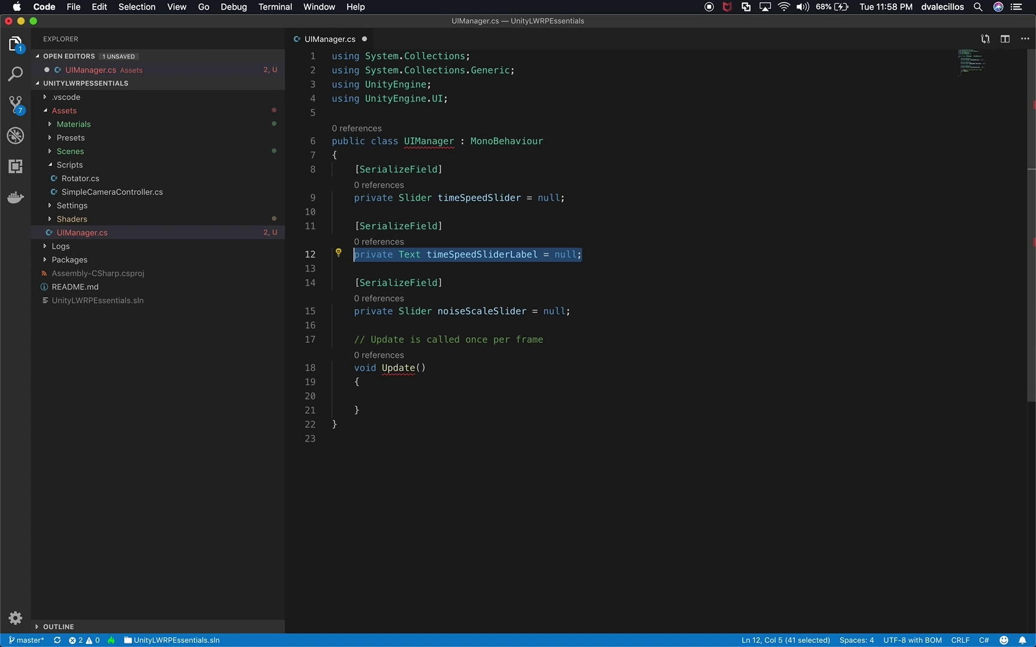
left_click(594, 311)
key("Return")
key("Return")
left_click_drag(594, 254, 353, 226)
key("cmd+c")
left_click(586, 338)
key("cmd+v")
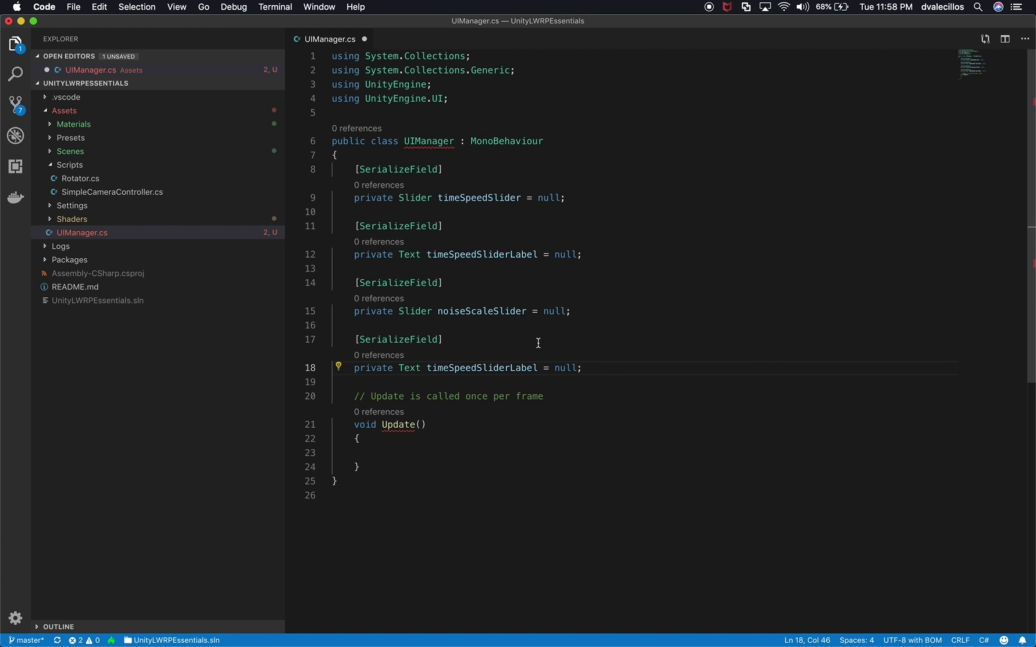
Step: Rename the copied Text field to noiseScaleSliderLabel and save the script
double_click(453, 311)
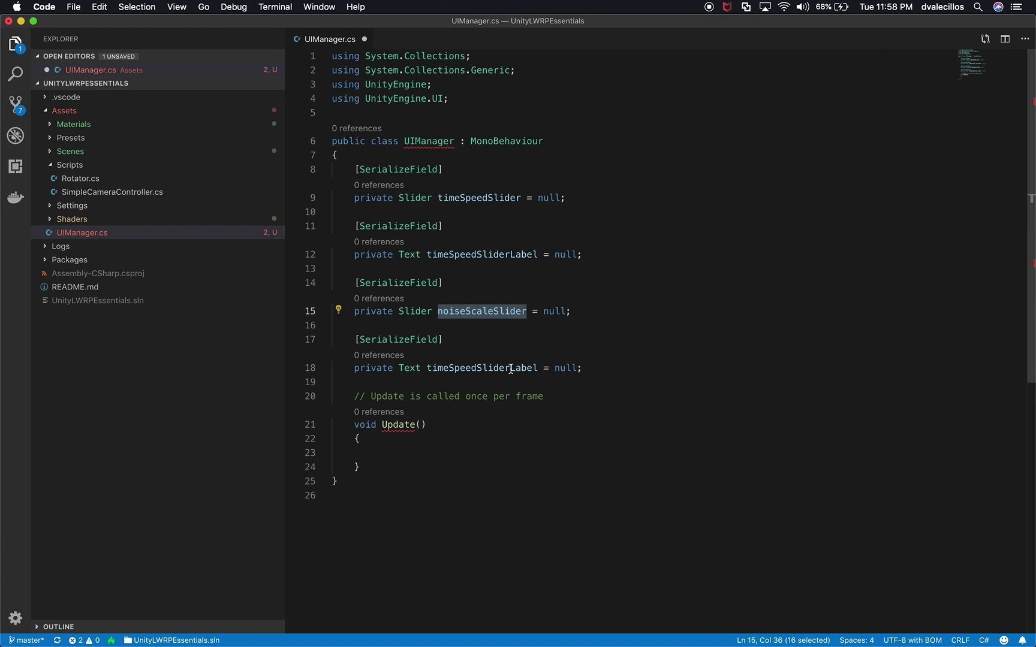
left_click_drag(510, 368, 424, 368)
key("cmd+v")
left_click(617, 337)
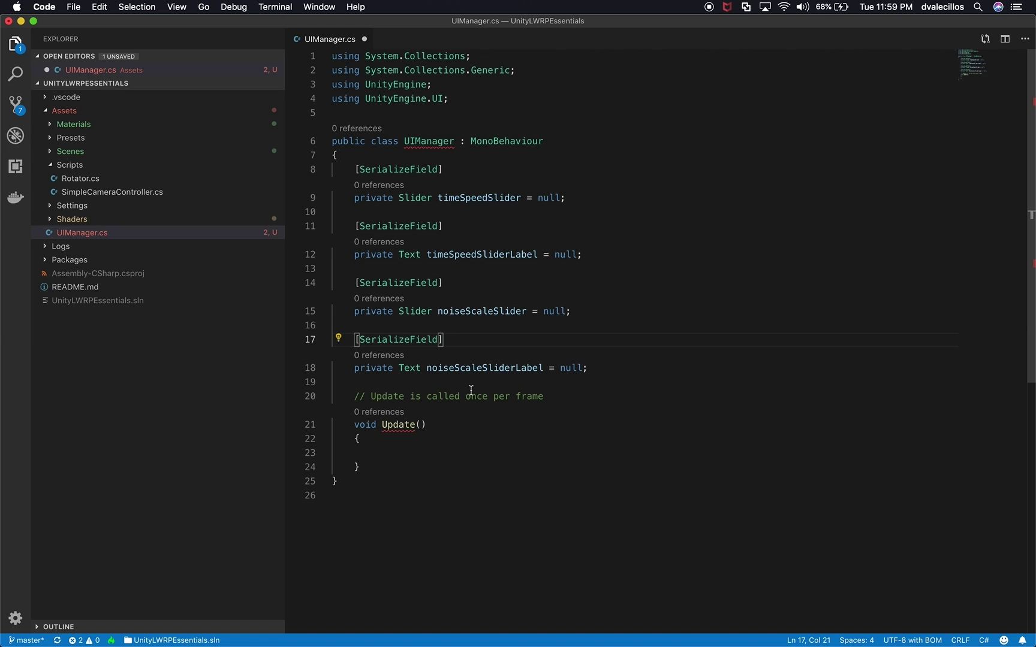
scroll(536, 454, "down", 5)
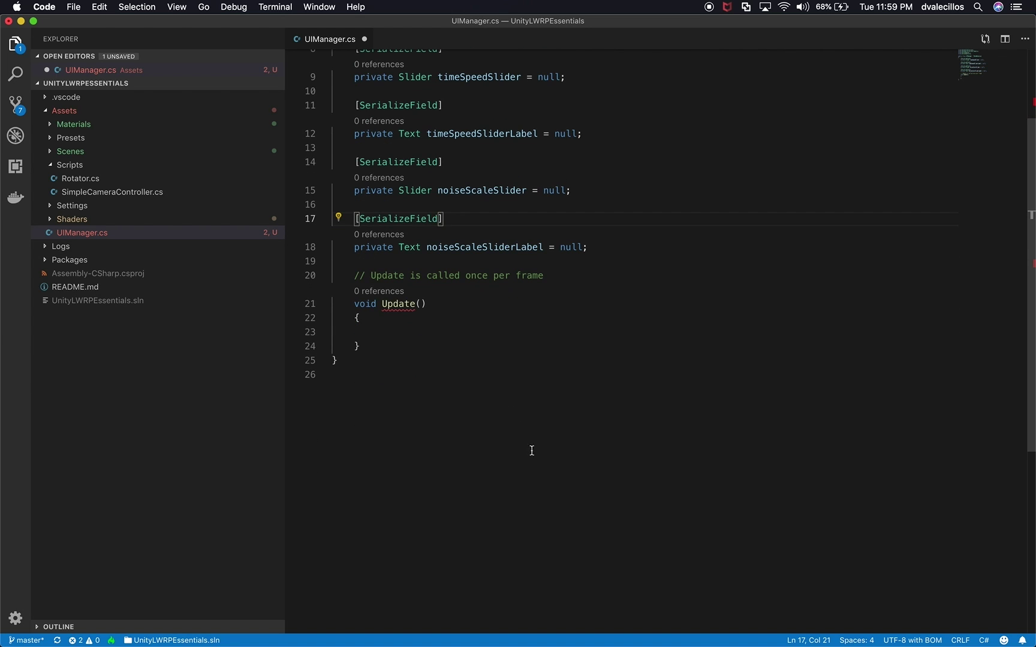
left_click(420, 320)
key("cmd+s")
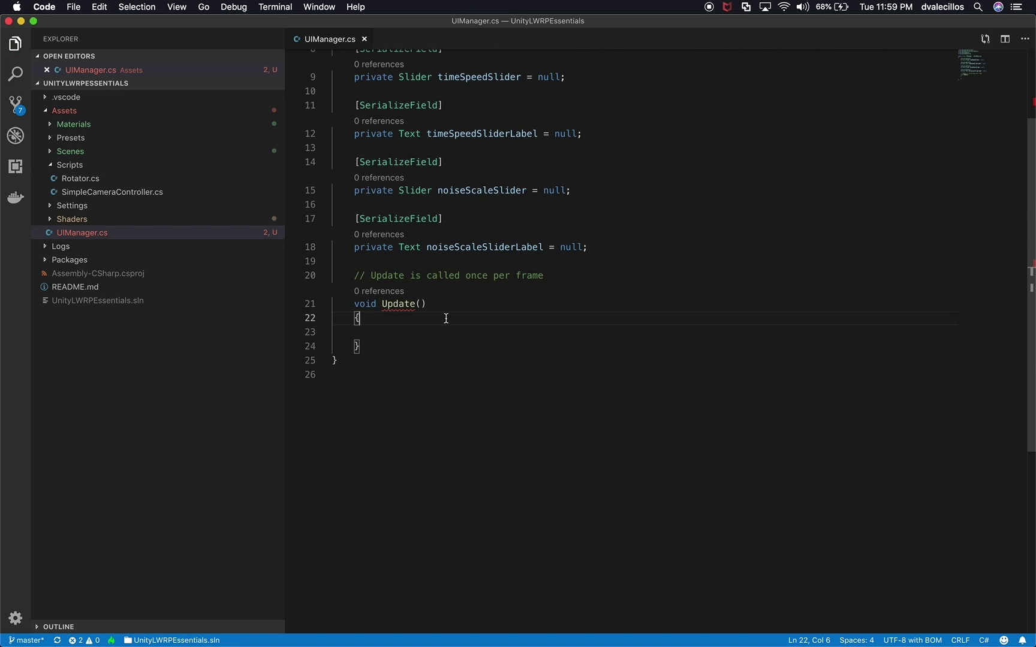
Step: Insert two extra blank lines in the body of the Update method and save the script
key("Return")
key("Return")
key("Up")
key("Tab")
key("Tab")
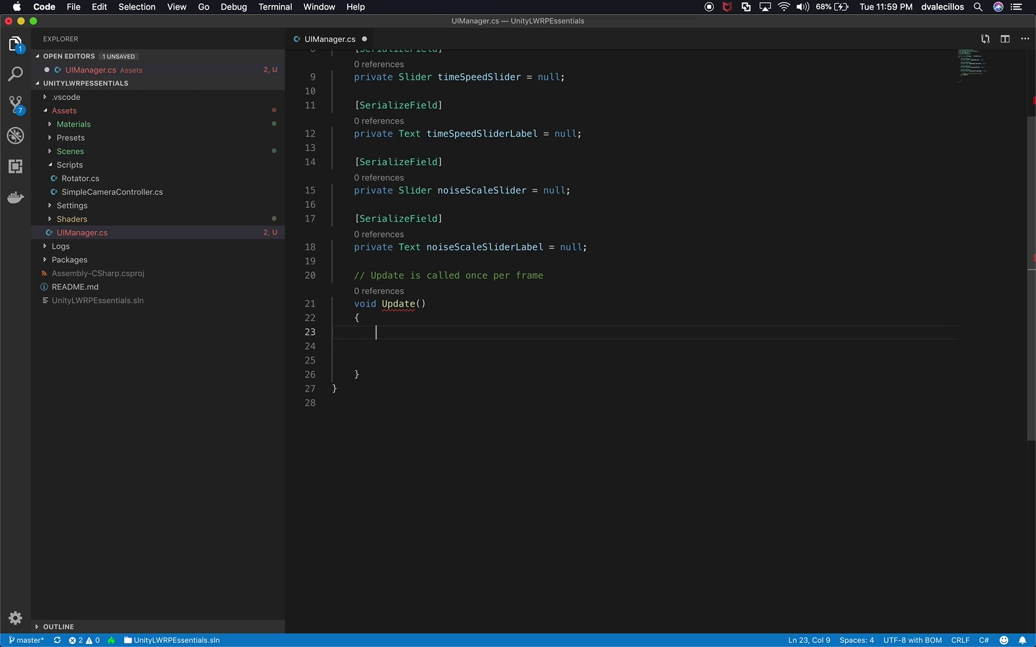
key("BackSpace")
key("cmd+s")
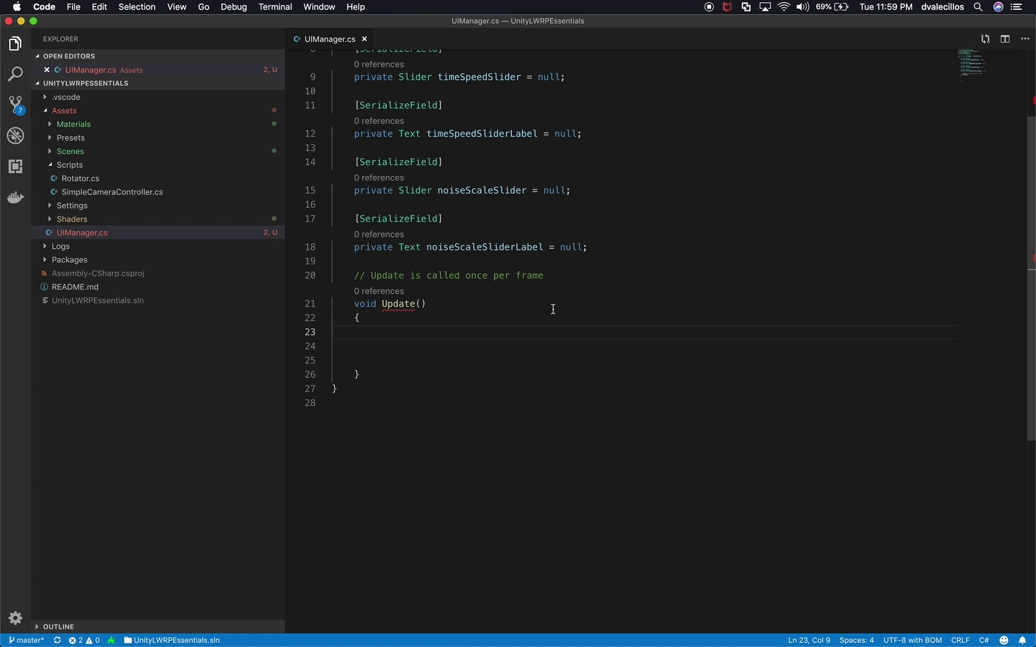
Step: Declare a private Material field named deformationMaterial, initialised to null, below the noiseScaleSliderLabel field
left_click(602, 247)
key("Return")
key("Return")
type("private Material")
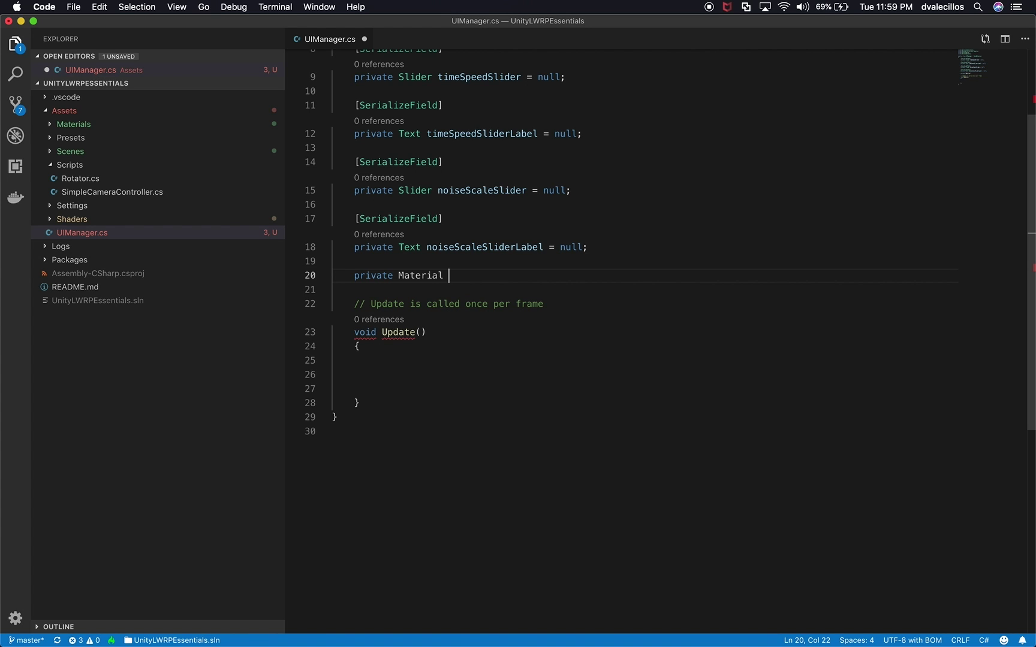
type("deform")
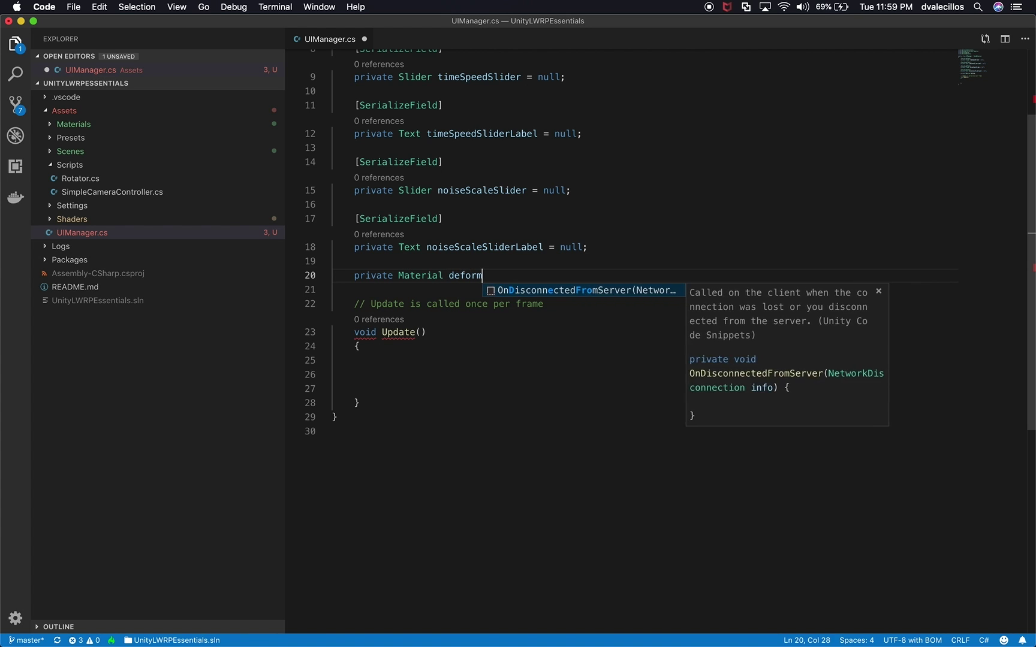
type("ationMateria")
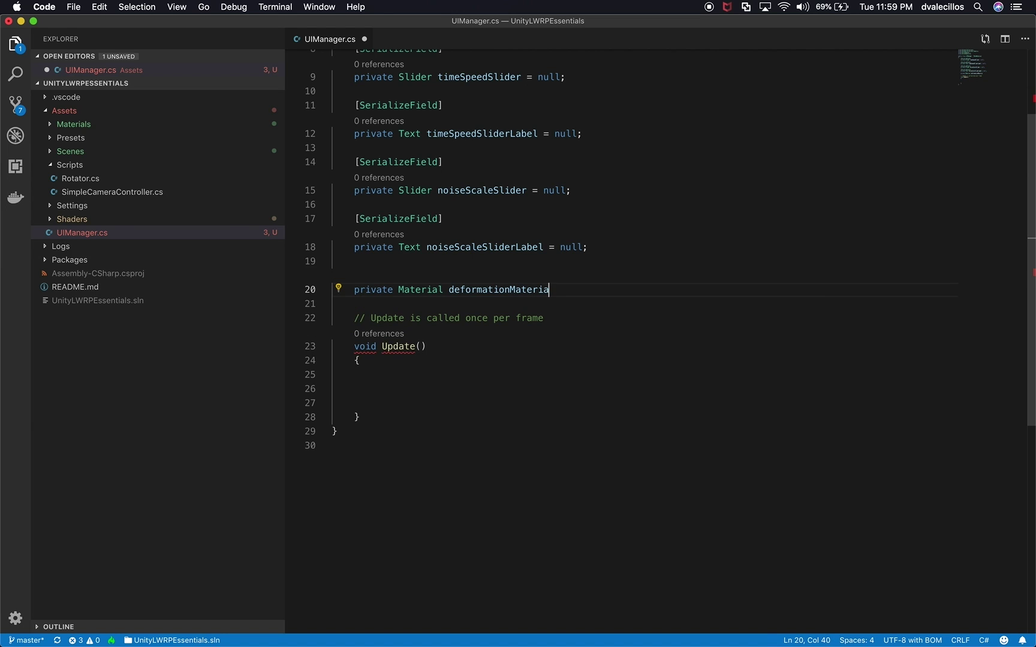
type("l = null;")
Step: Copy the [SerializeField] attribute onto its own line above the deformationMaterial declaration
key("Up")
key("Up")
key("Up")
key("shift+super+Left")
key("super+c")
key("Down")
key("Down")
key("Down")
key("super+shift+Return")
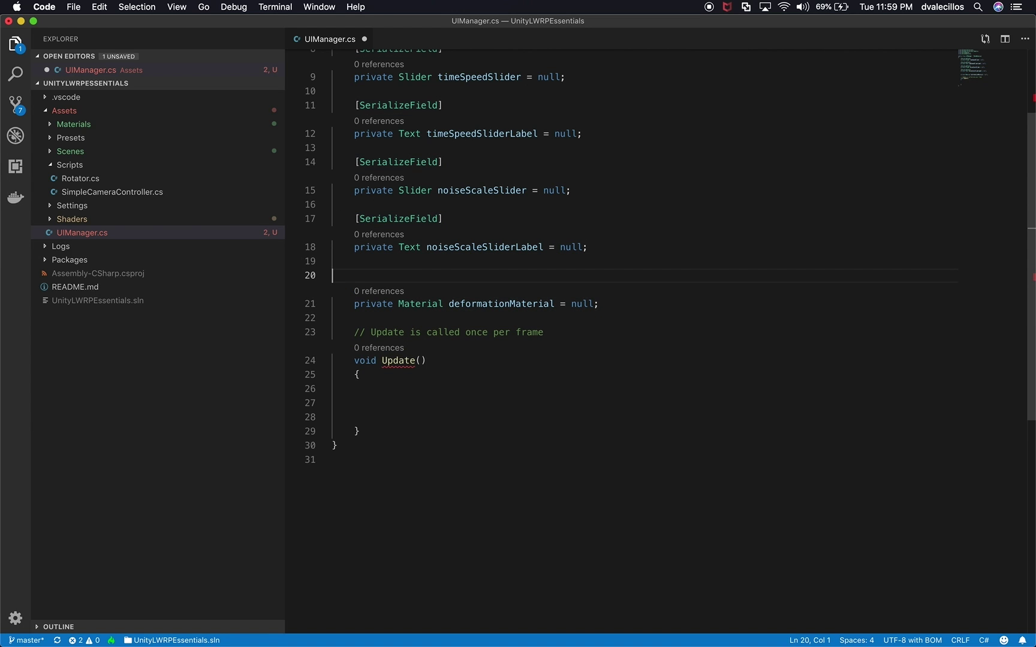
key("super+v")
key("Down")
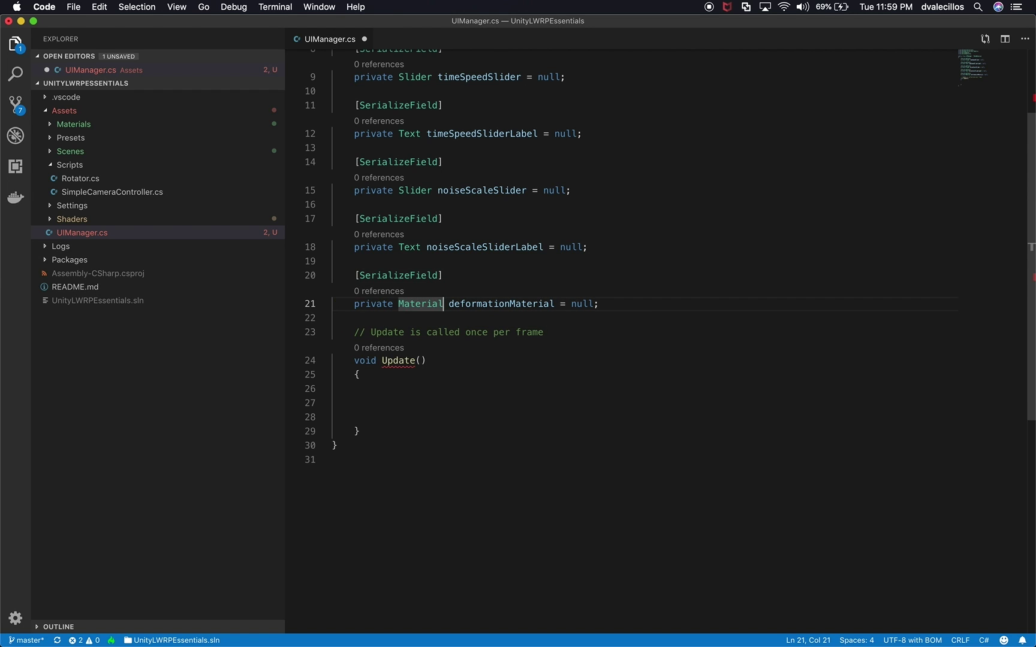
Step: Add an if block inside Update that checks deformationMaterial != null, leaving its body empty
double_click(495, 304)
left_click(469, 377)
key("Down")
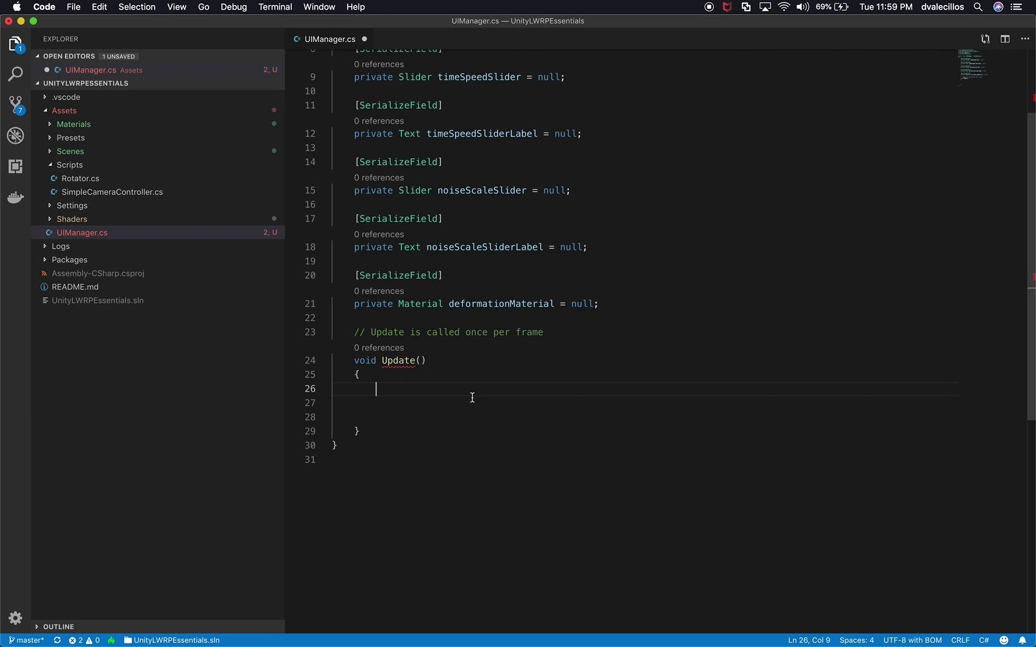
type("if(deformationMaterial")
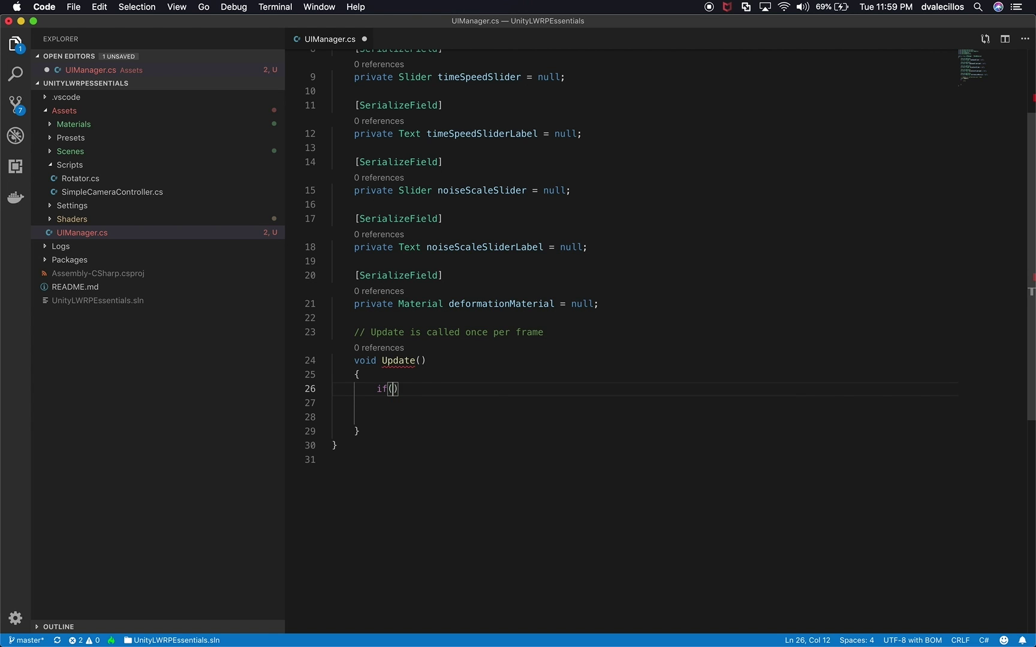
type(" != null){")
key("Return")
key("Return")
key("Return")
type("}")
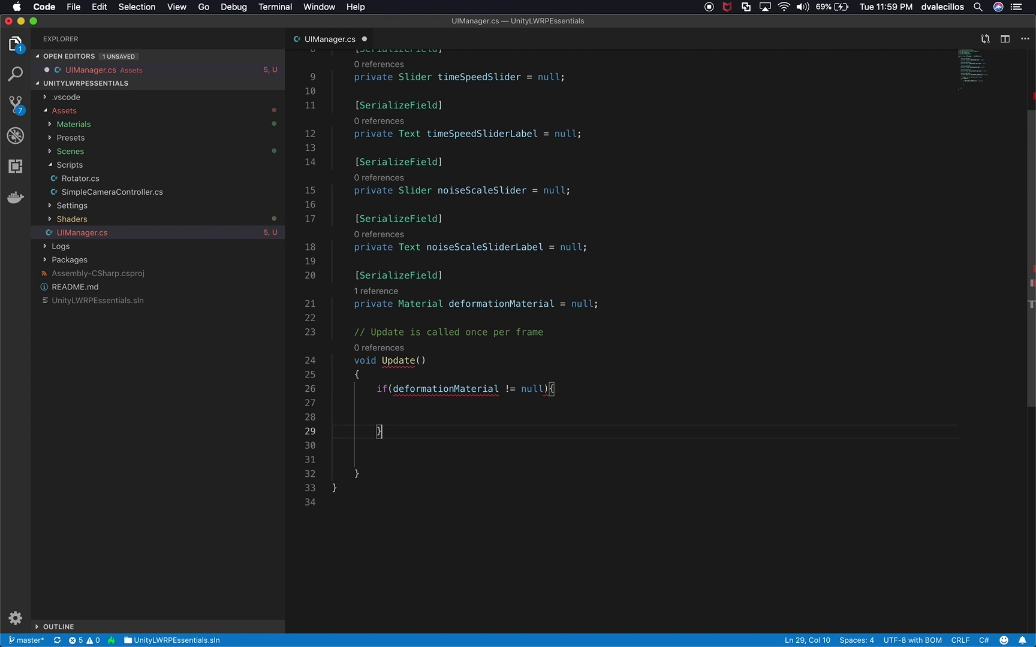
key("shift+Up")
key("shift+Up")
key("shift+Up")
key("shift+Home")
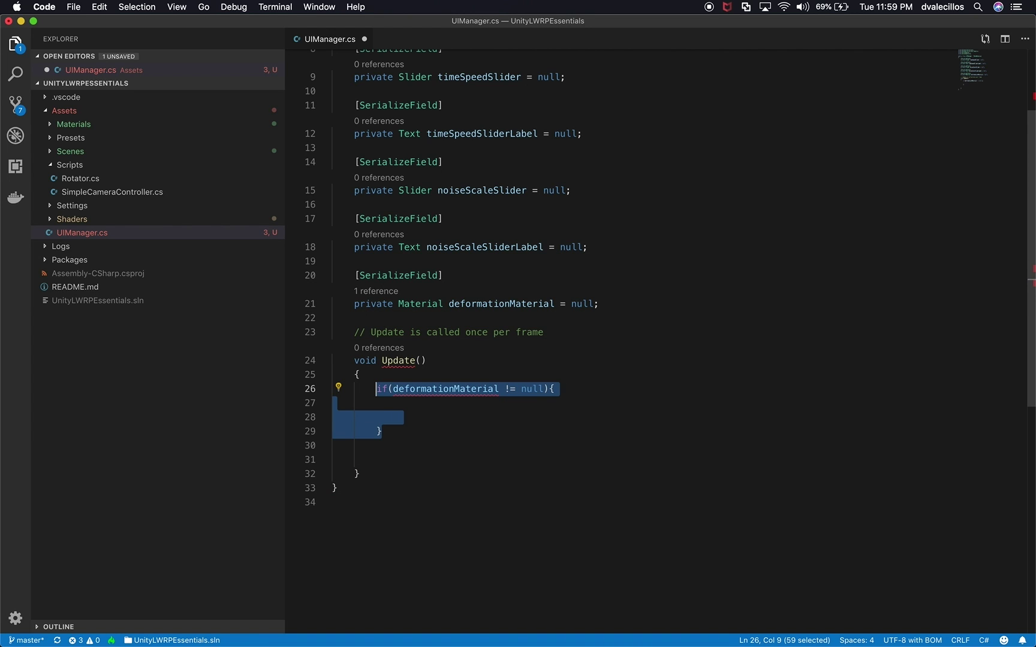
left_click(459, 448)
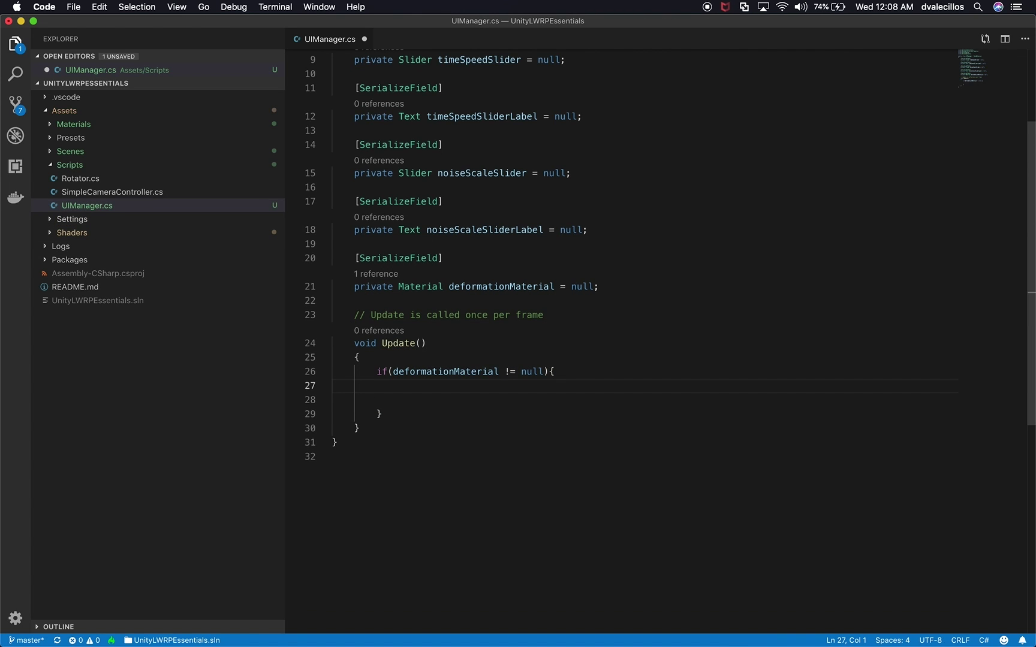
Step: Inside the if block, call deformationMaterial.SetFloat with "_TimeSpeed" and timeSpeedSlider.value
key("Tab")
type("deformationMaterial.")
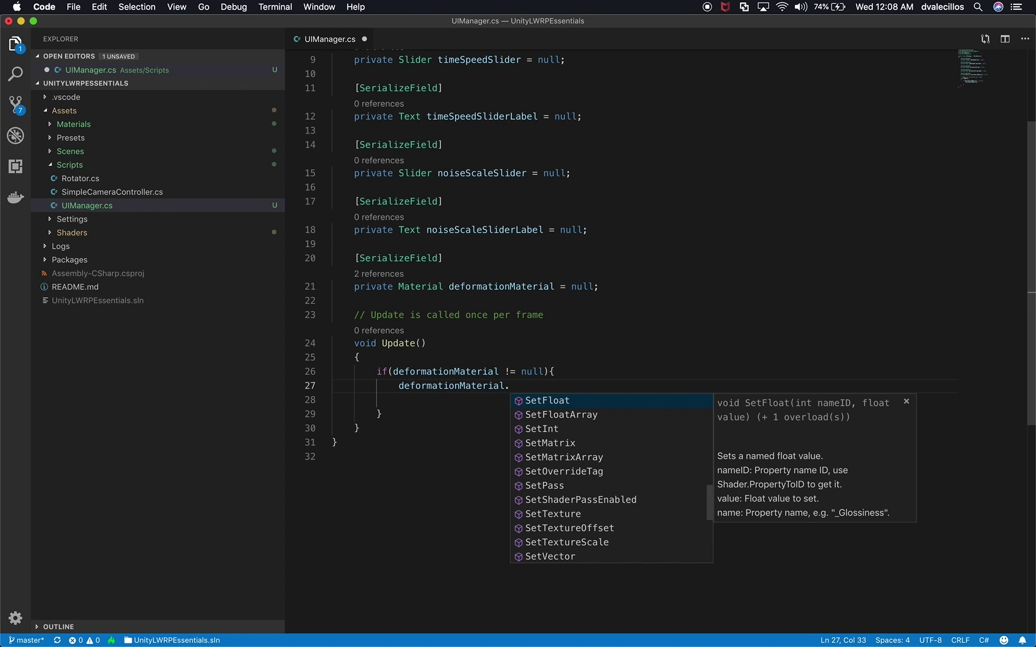
key("Return")
type("(\"_")
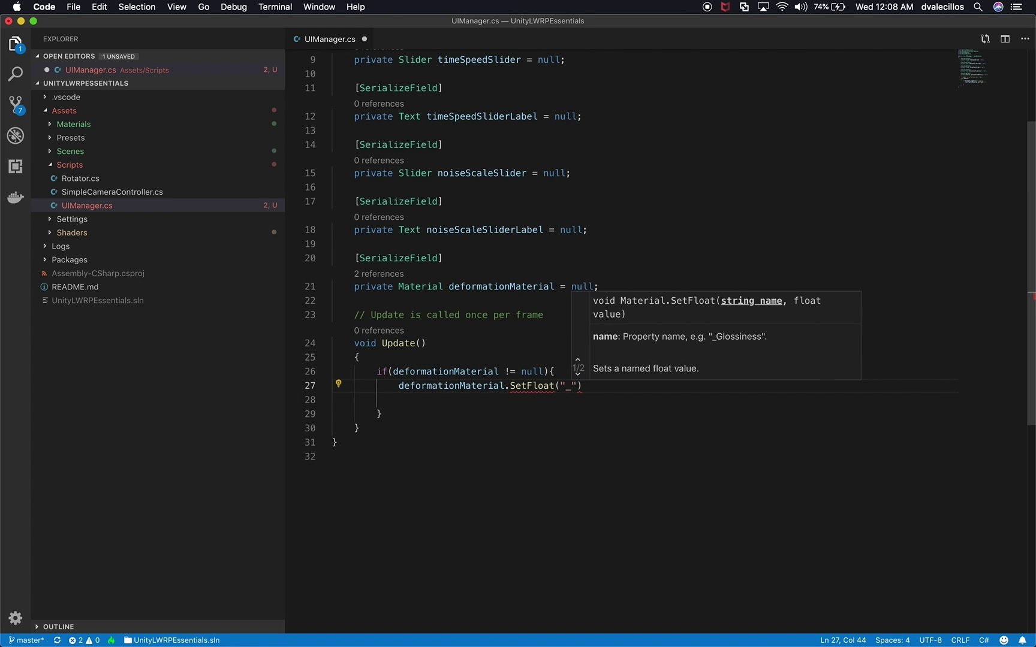
type("TimeSpeed\",")
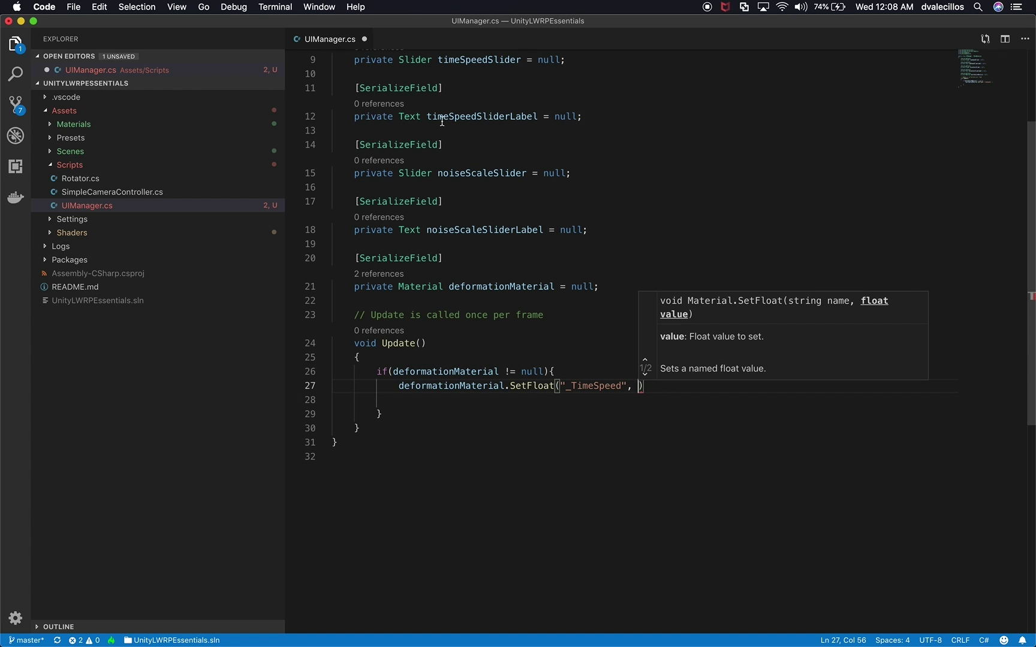
type("times")
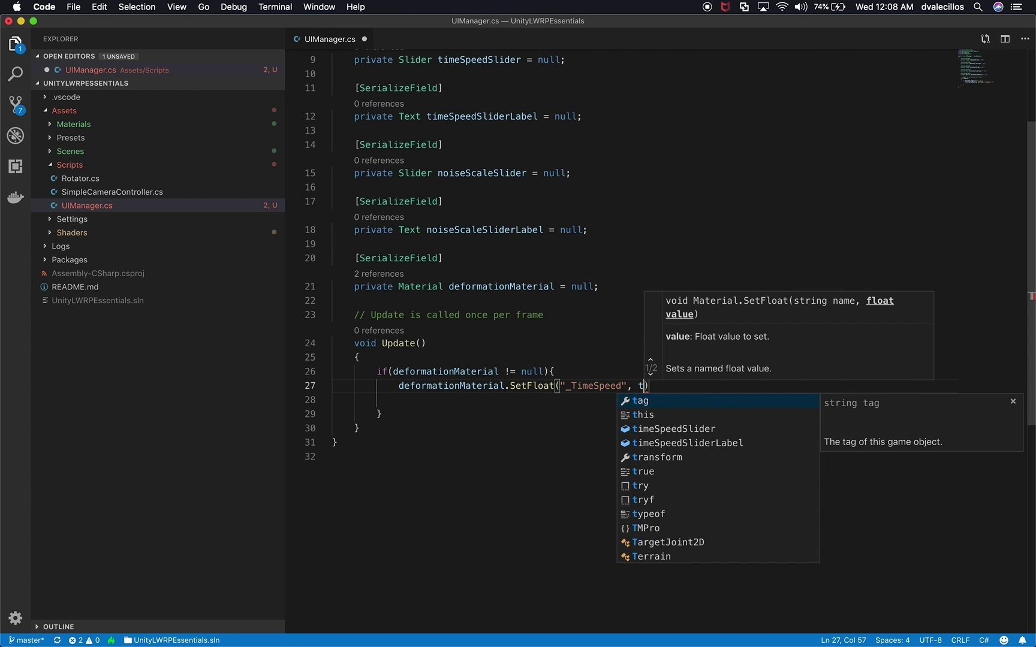
type("peedSlider.value")
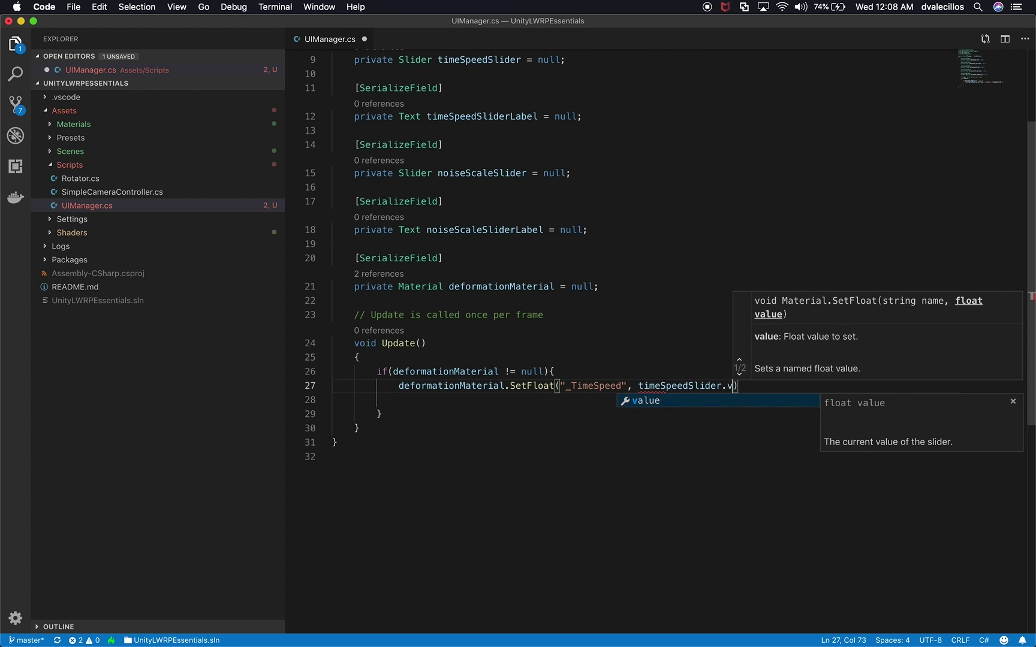
type(");")
Step: Duplicate the SetFloat line and change the copy's property name to "_NoiseScale"
key("super+shift+Left")
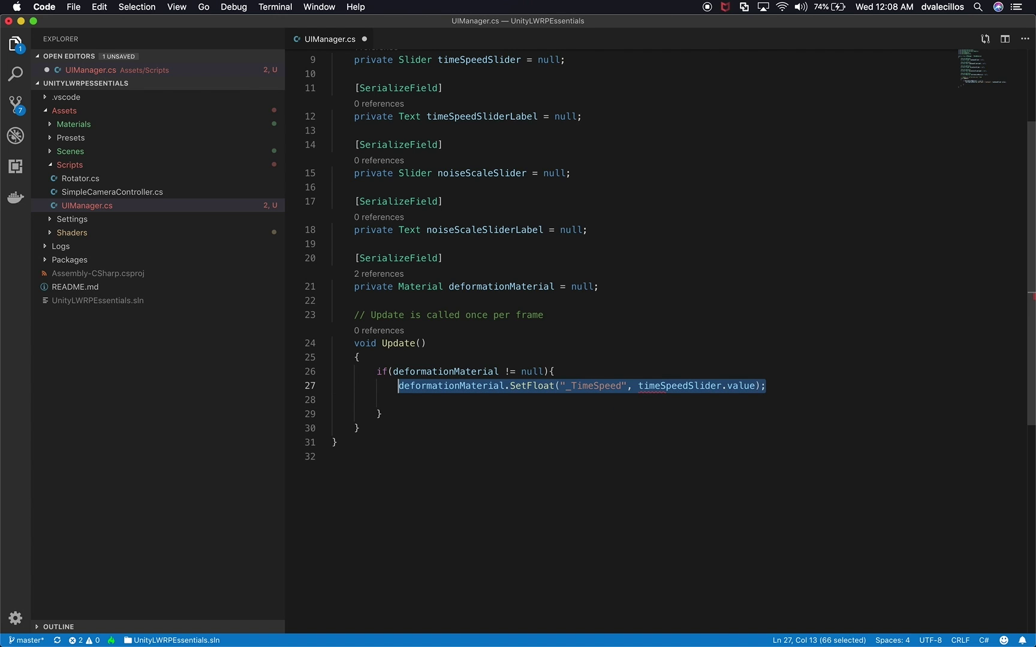
key("Right")
key("shift+alt+Down")
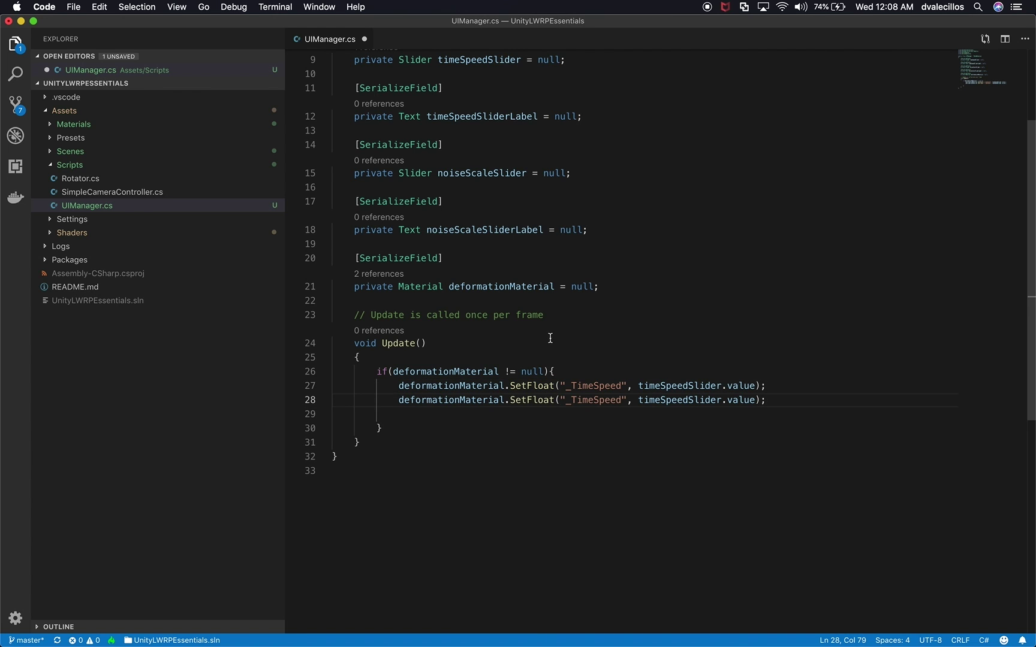
left_click_drag(623, 399, 571, 397)
type("Noise")
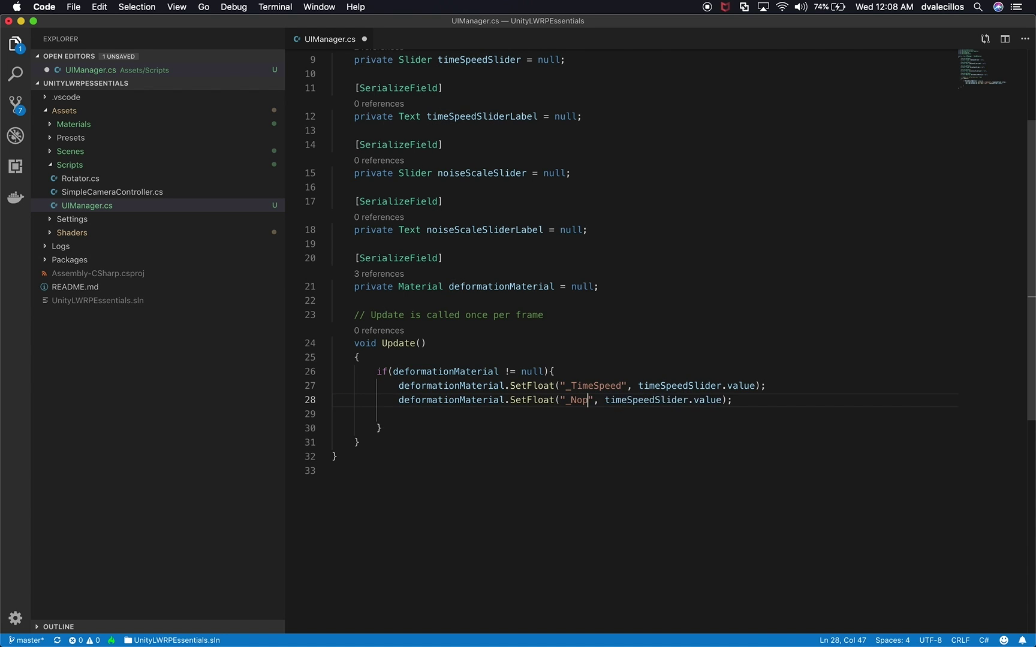
key("BackSpace")
key("BackSpace")
key("BackSpace")
type("iseScale")
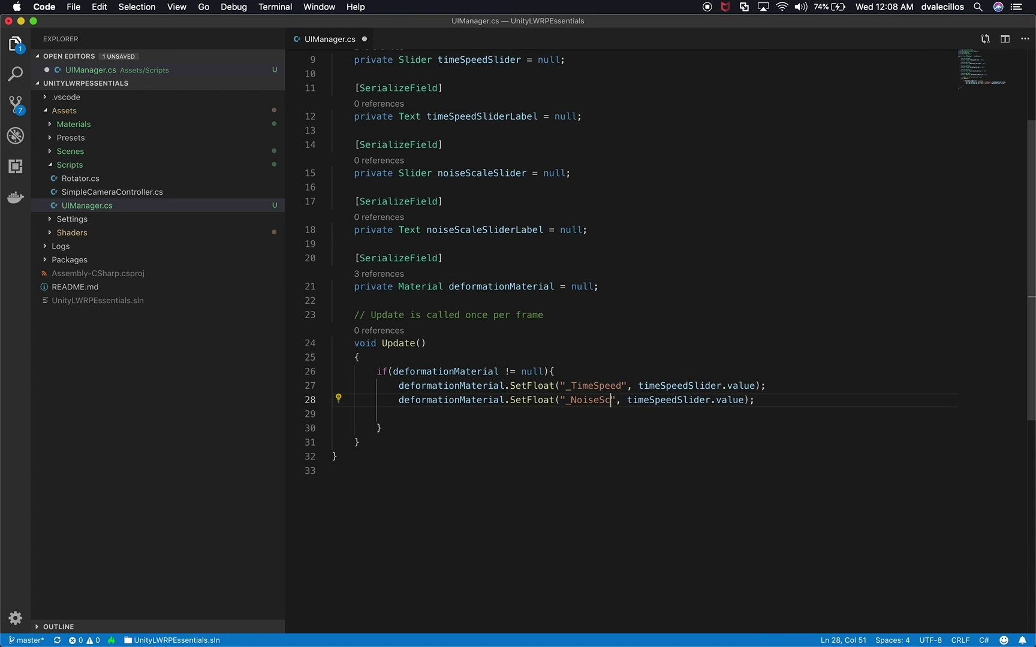
Step: Make the "_NoiseScale" call use noiseScaleSlider.value, remove the blank line below it and save the script
double_click(490, 173)
key("super+c")
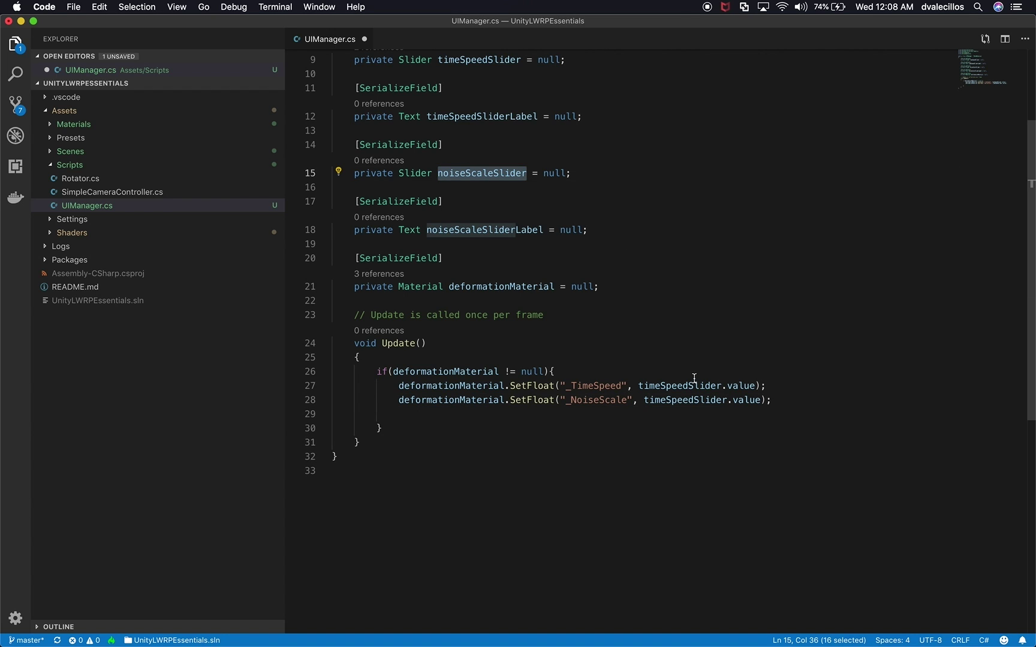
left_click(684, 400)
double_click(684, 400)
key("super+v")
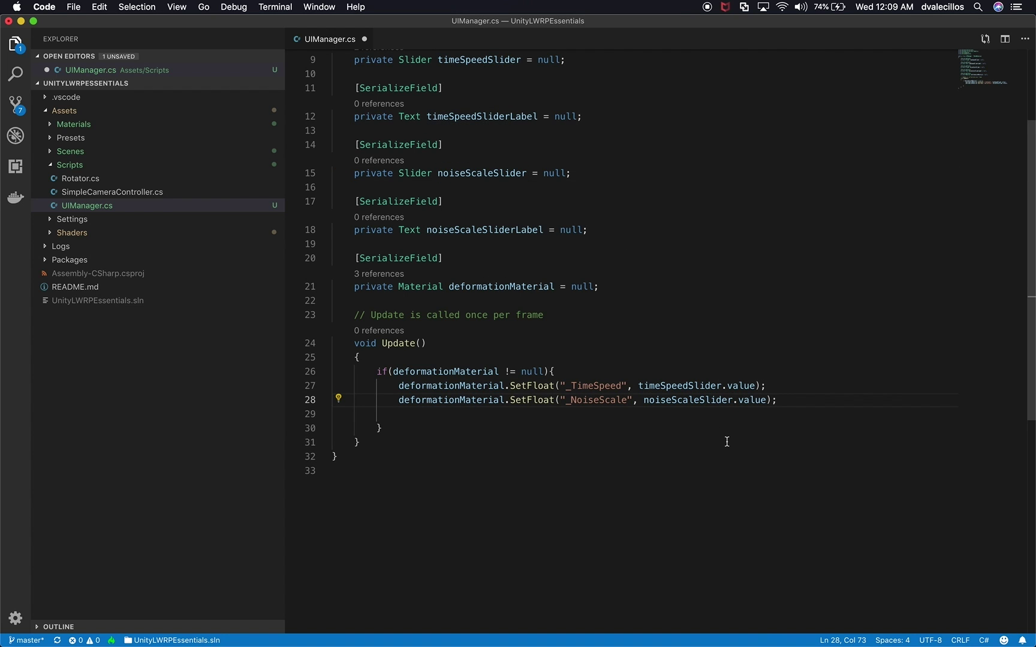
left_click(796, 406)
key("Down")
key("BackSpace")
key("super+s")
Step: Insert a line below the "_TimeSpeed" SetFloat call that starts an assignment to timeSpeedSliderLabel.text
key("Up")
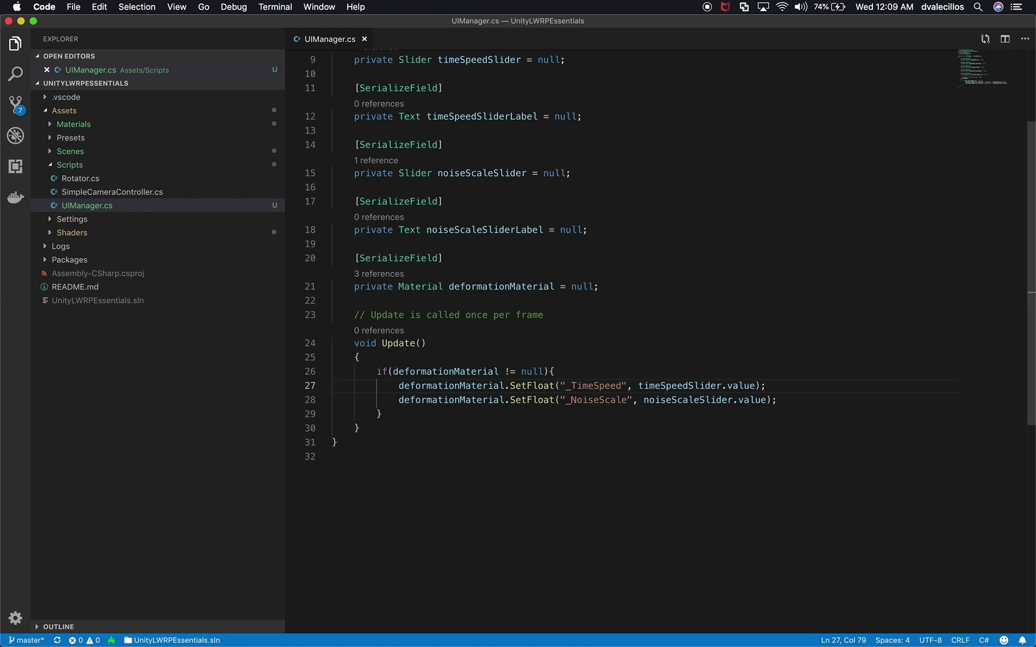
key("Return")
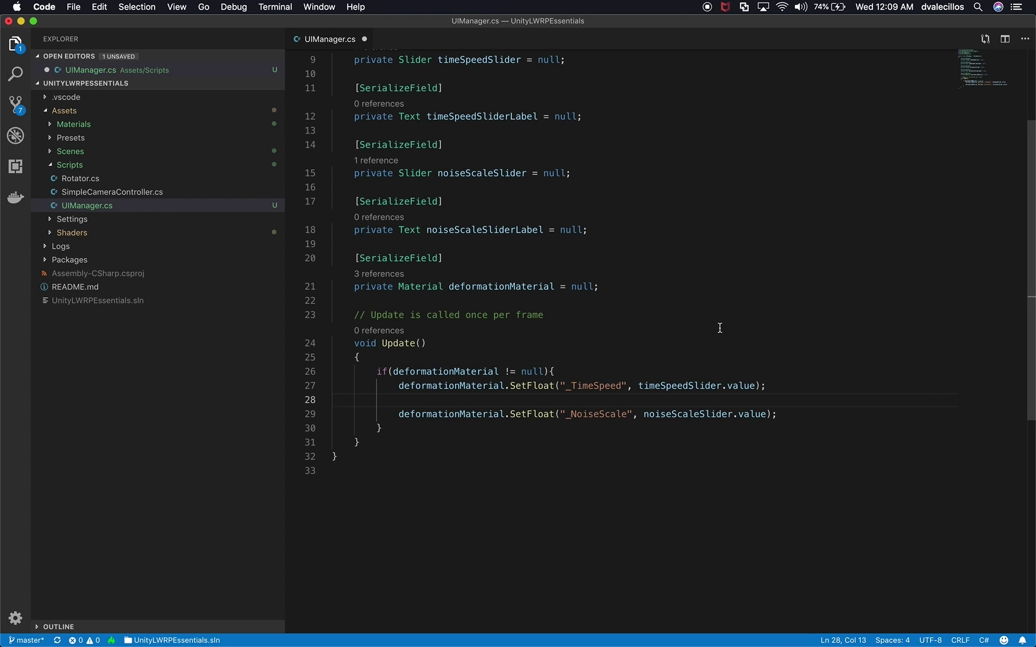
double_click(484, 116)
key("super+c")
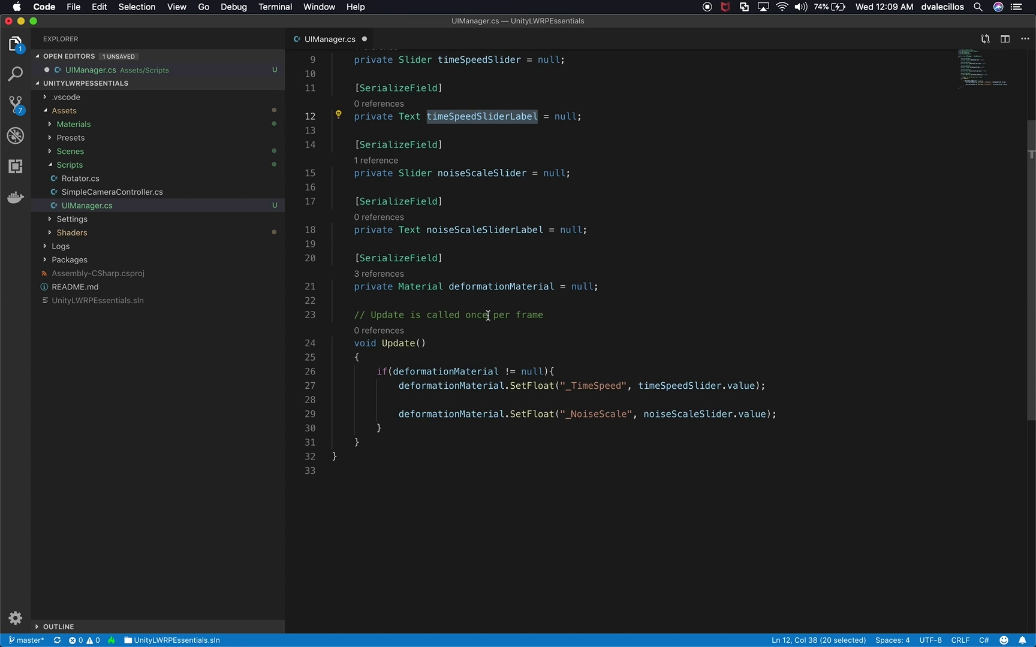
left_click(450, 398)
key("super+v")
type(".")
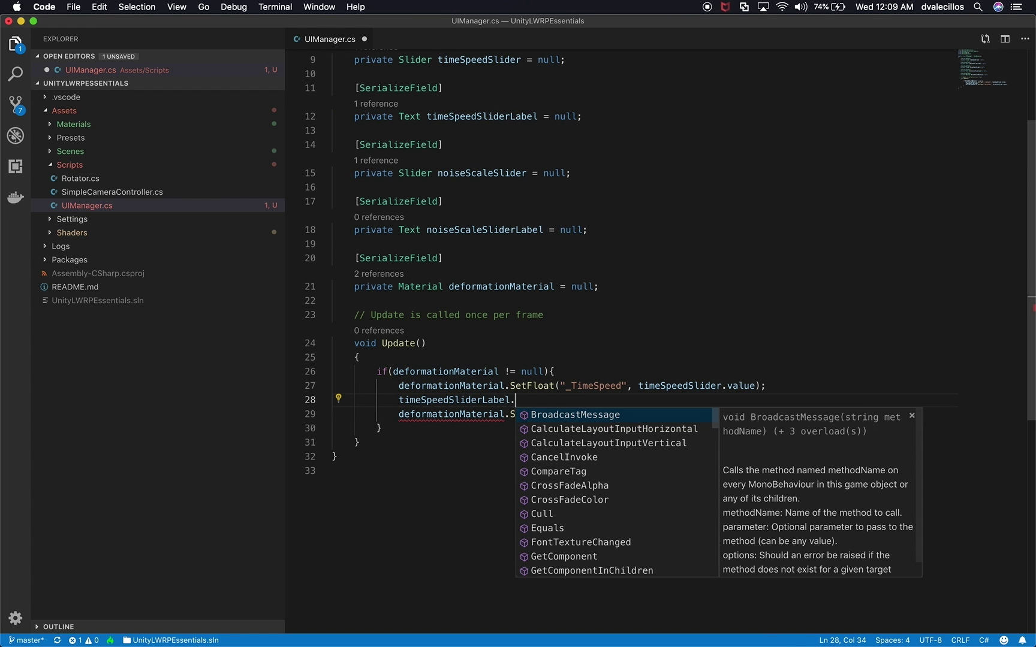
type("text = \"")
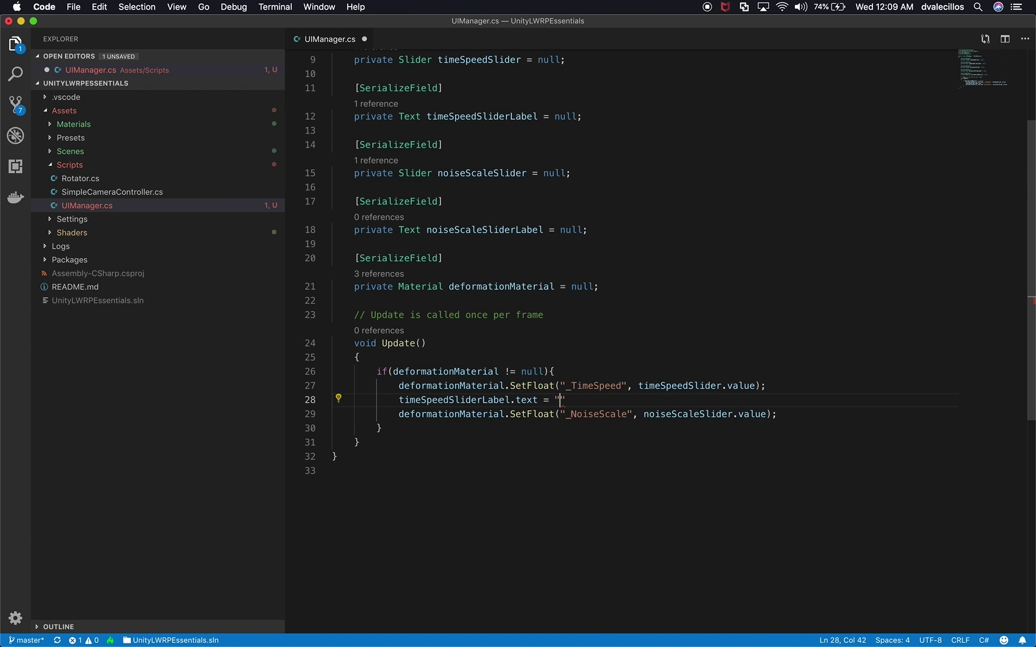
Step: Complete the timeSpeedSliderLabel.text assignment with the interpolated string $"Time Speed: {timeSpeedSlider.value}"
key("Left")
type("$\"{")
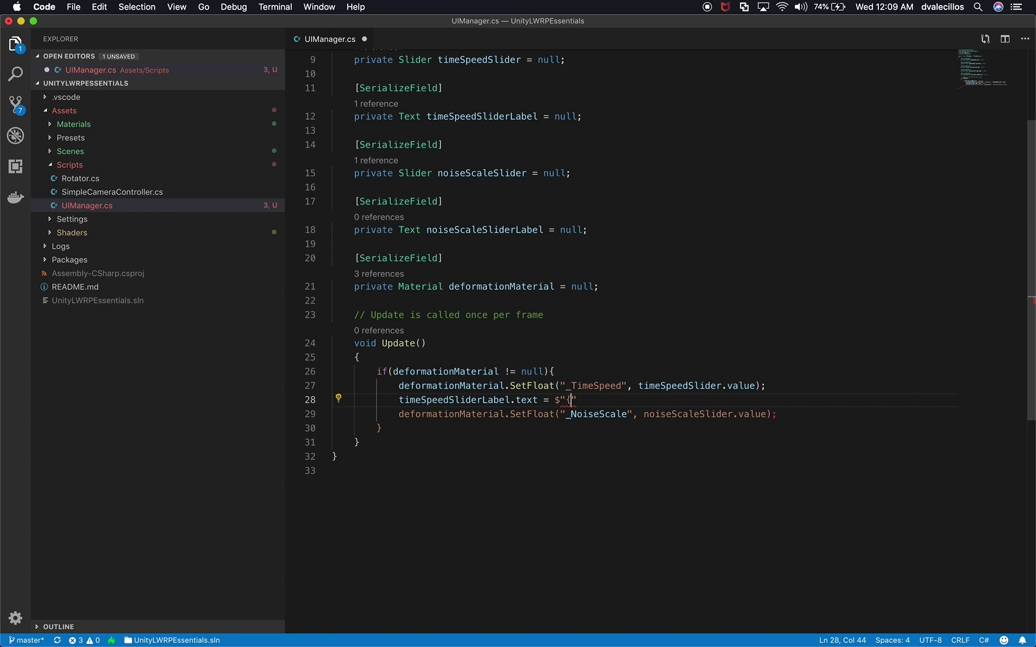
key("BackSpace")
type("Time Speed: {")
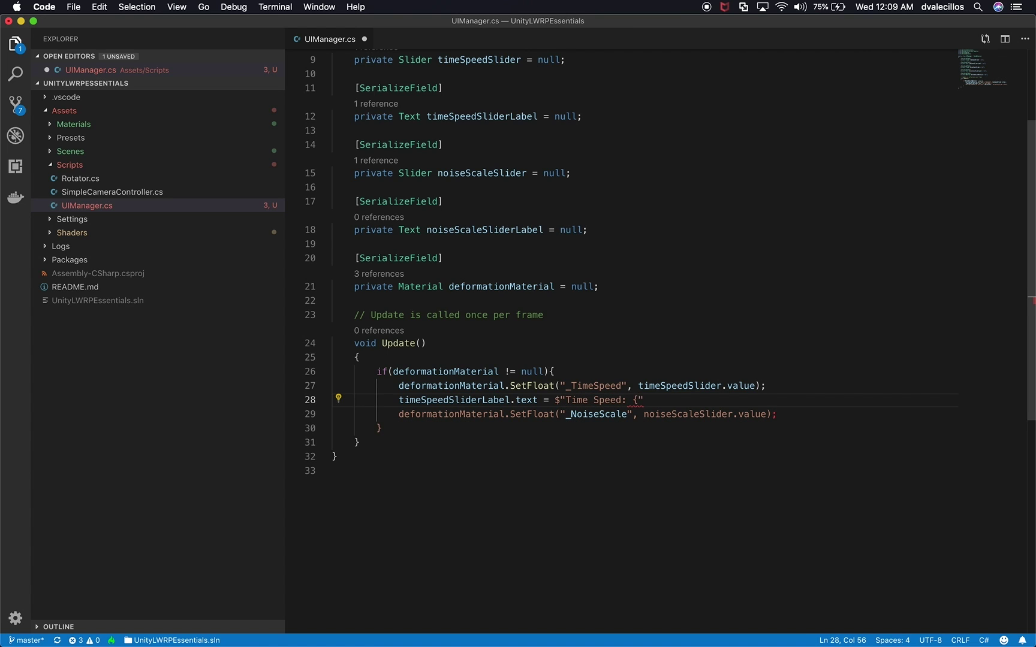
left_click_drag(637, 385, 755, 386)
key("super+c")
left_click(638, 400)
key("super+v")
type("}")
key("Right")
type(";")
Step: Copy the label text line below the "_NoiseScale" call and add a blank line between the two groups
key("shift+Home")
double_click(774, 414)
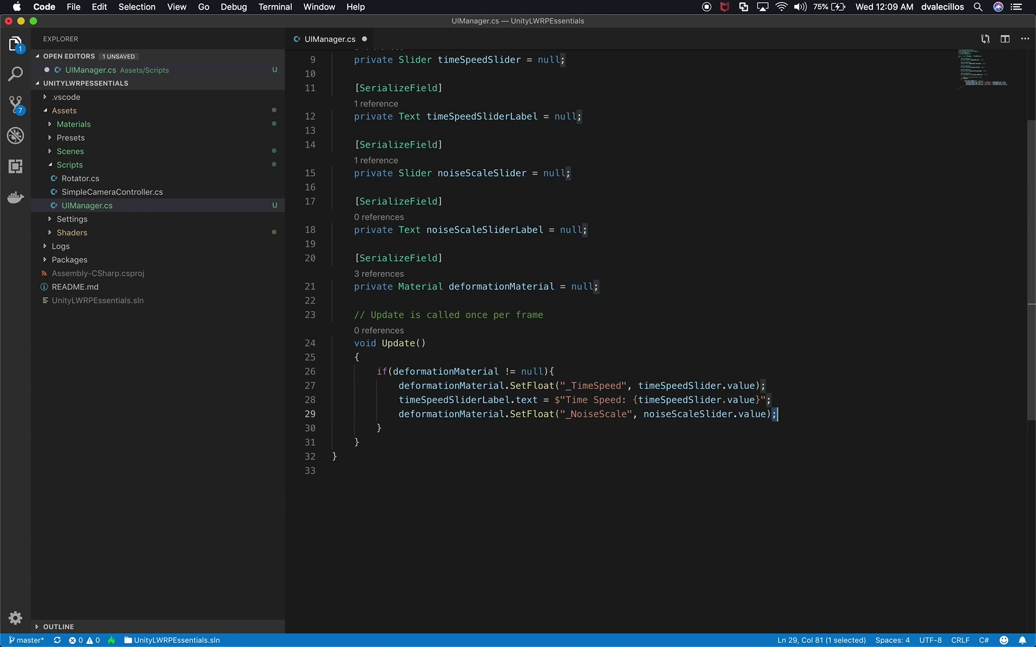
key("Right")
key("Return")
key("super+v")
left_click(332, 413)
key("shift+super+Return")
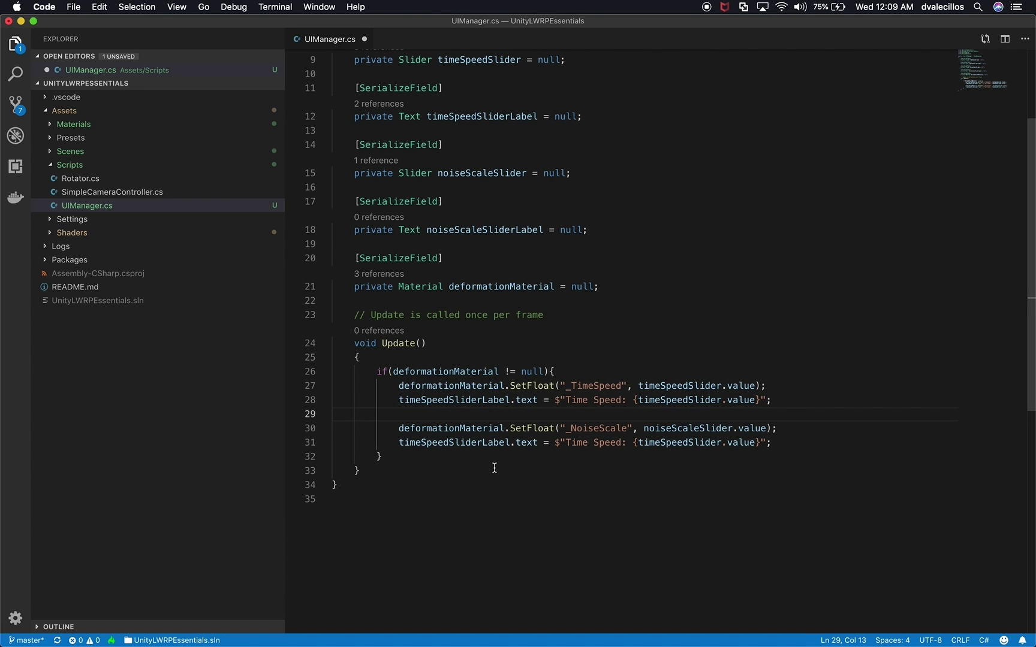
Step: Make the copied label line use noiseScaleSliderLabel and noiseScaleSlider.value
double_click(465, 229)
left_click(439, 443)
double_click(440, 444)
key("super+v")
double_click(683, 428)
key("super+c")
double_click(681, 443)
key("super+v")
Step: Change the caption in the noiseScaleSliderLabel string to "Noise Scale"
left_click(581, 443)
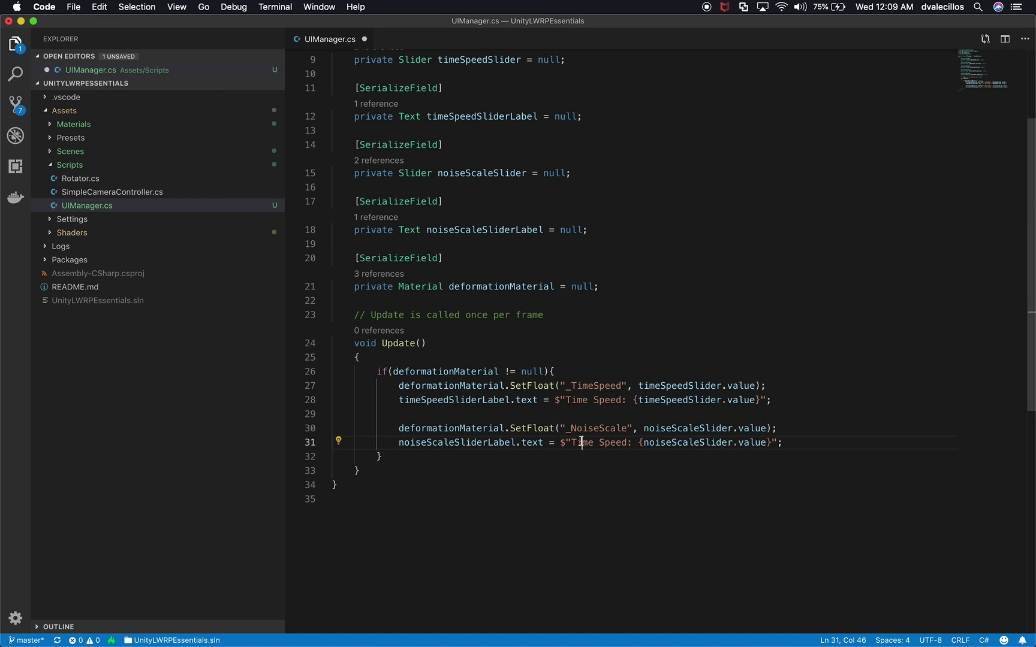
left_click_drag(571, 442, 627, 443)
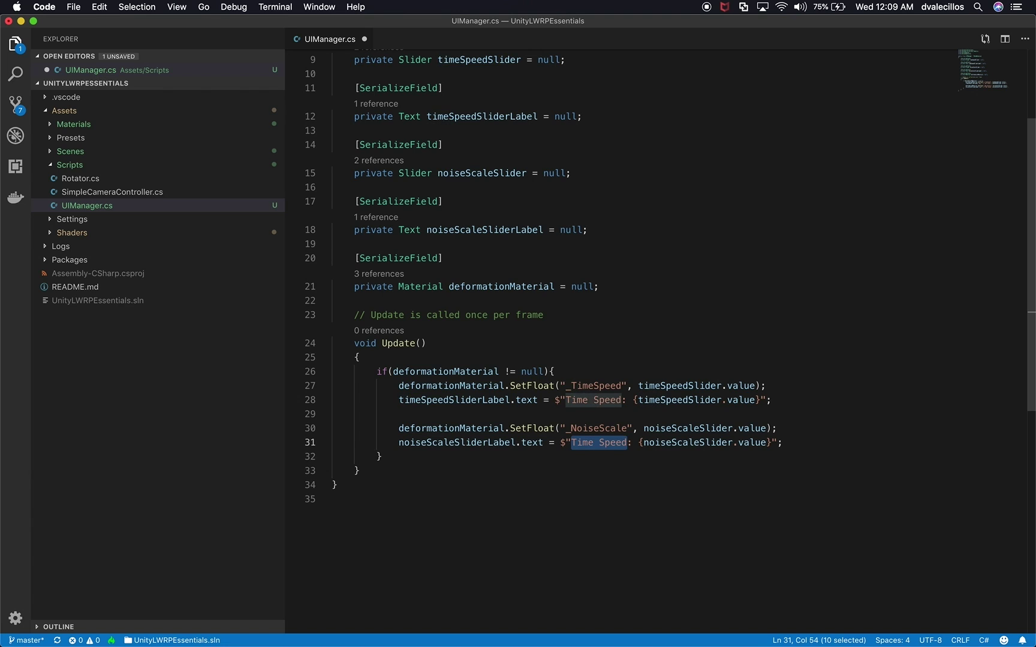
type("Noise Scale")
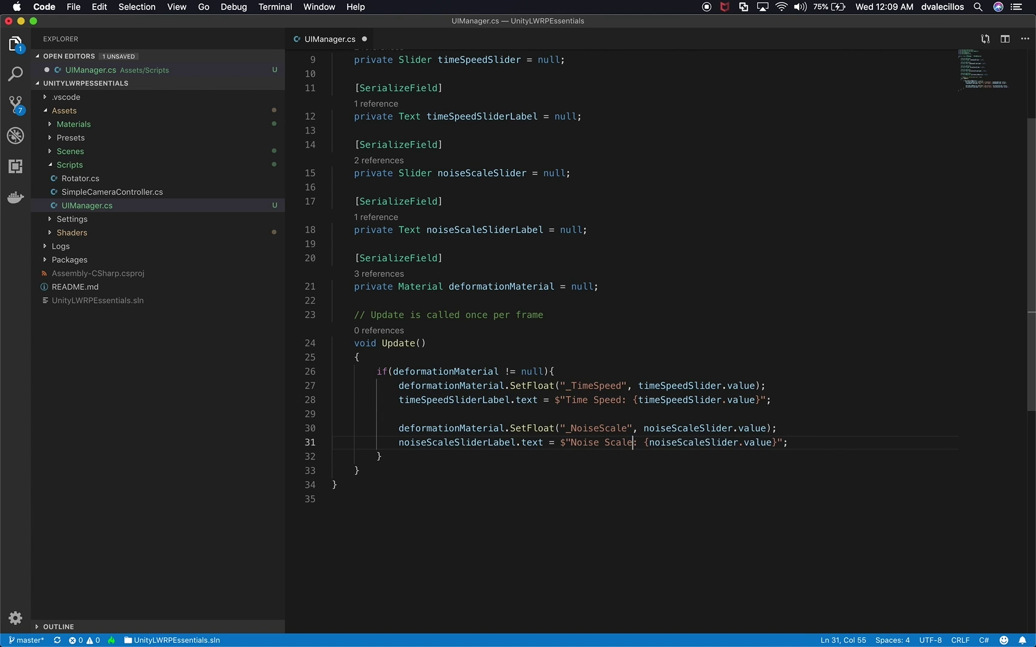
Step: Add a blank line and the comment "// time speed type methods" above the "_TimeSpeed" call
left_click(619, 371)
key("Return")
key("Return")
type("//")
type("e spe")
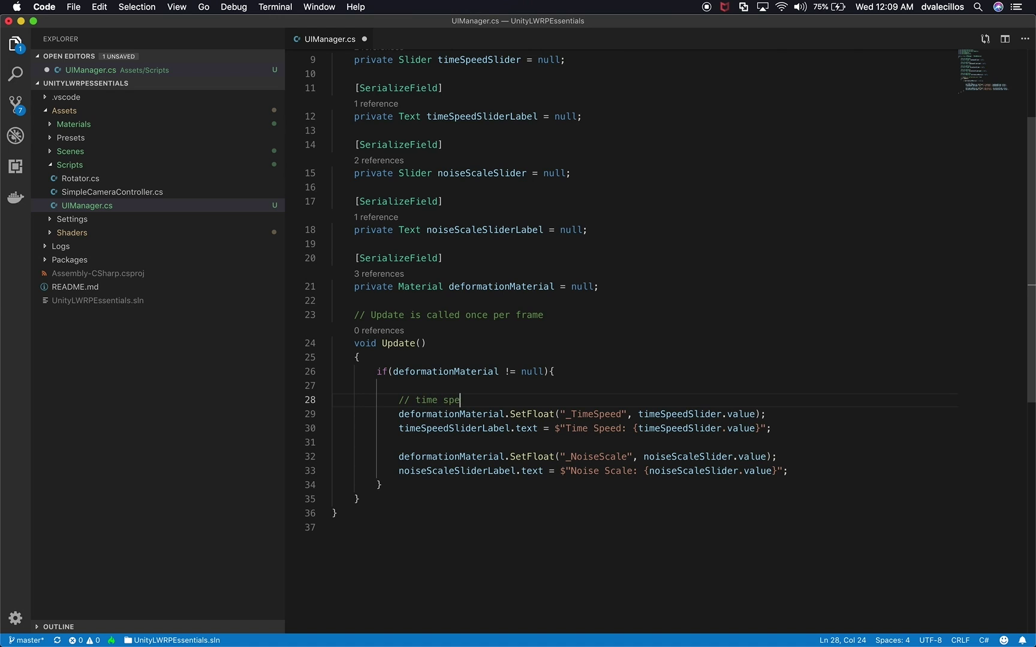
type("ed type variables")
key("shift+alt+Left")
type("methods")
Step: Copy the time speed comment onto its own line above the "_NoiseScale" call
key("Down")
key("Down")
key("Down")
key("Return")
key("super+v")
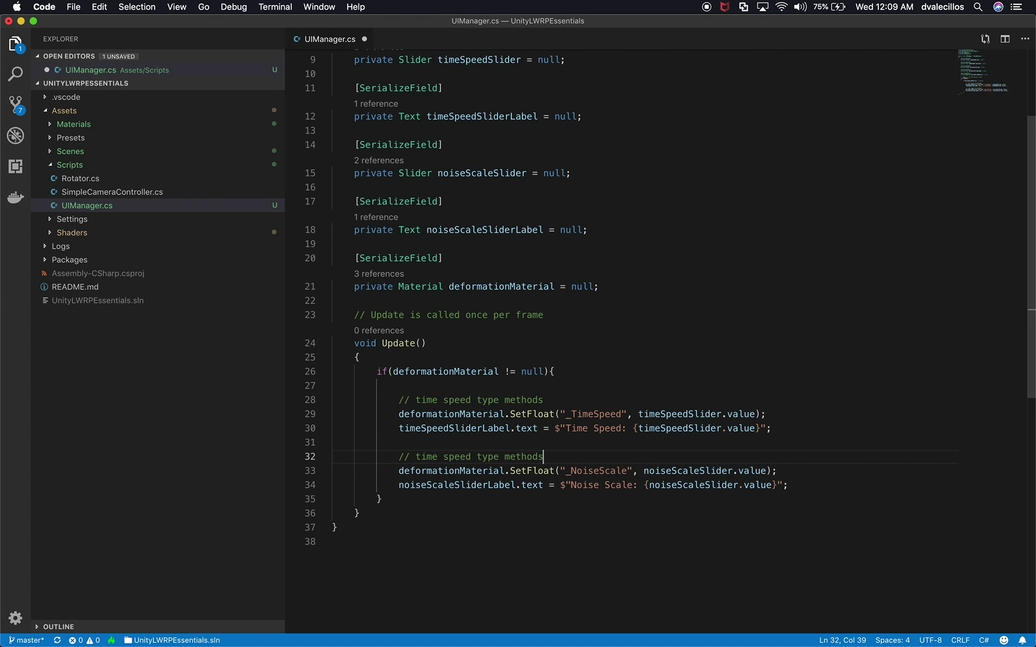
Step: Change the copied comment above the "_NoiseScale" call to "// noise scale"
double_click(419, 456)
type("noise")
left_click(455, 457)
left_click_drag(450, 456, 550, 457)
type("scale")
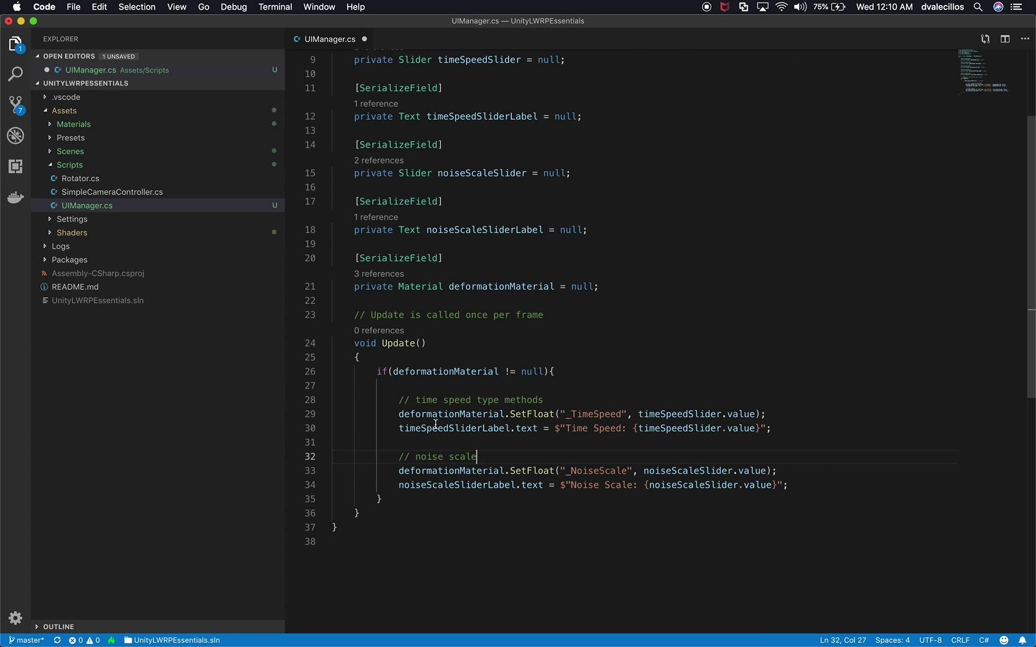
Step: Shorten the comment above the "_TimeSpeed" call to "// time speed" and save the script
left_click_drag(472, 400, 544, 400)
key("BackSpace")
key("cmd+s")
key("Down")
key("Down")
key("Down")
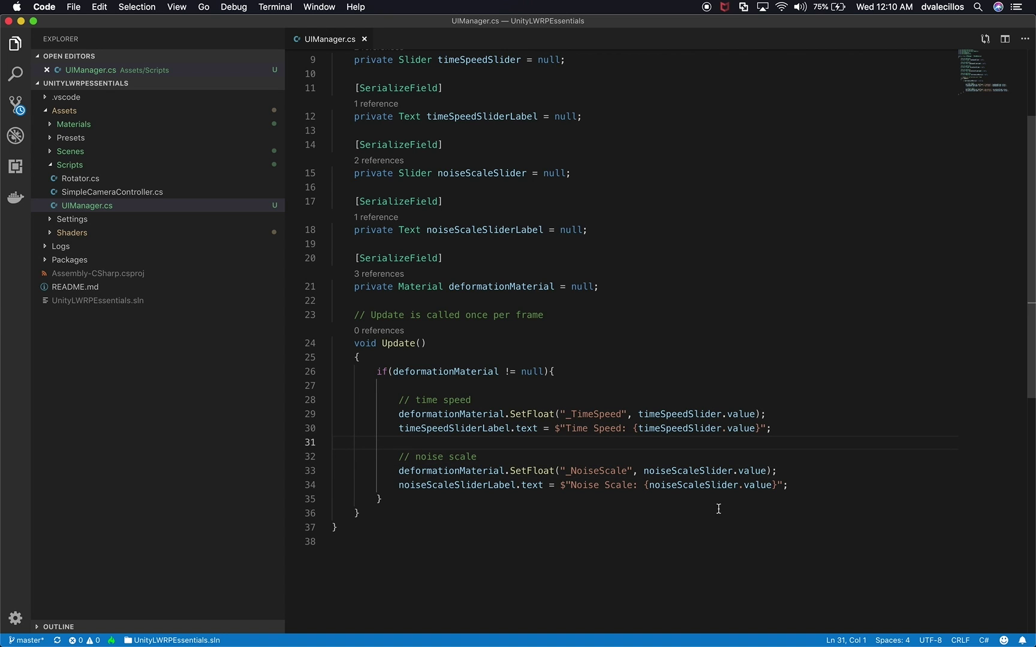
Step: Remove the blank line at the start of the if block and save the script
left_click(595, 370)
key("Delete")
key("cmd+s")
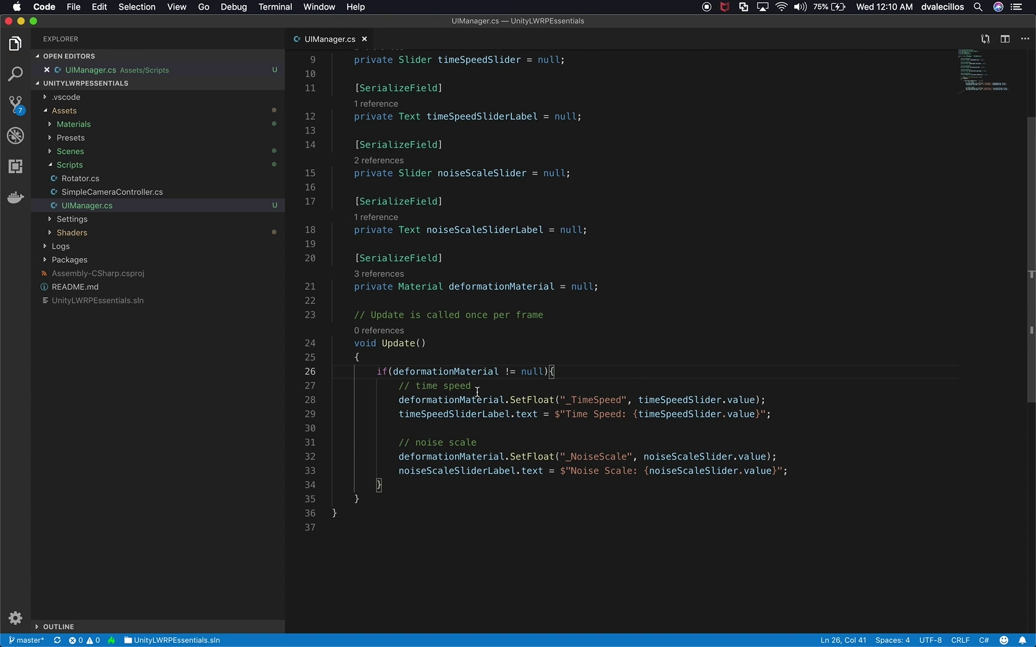
Step: Review the SetFloat calls, slider values and label texts in Update along with the serialized fields above
double_click(440, 401)
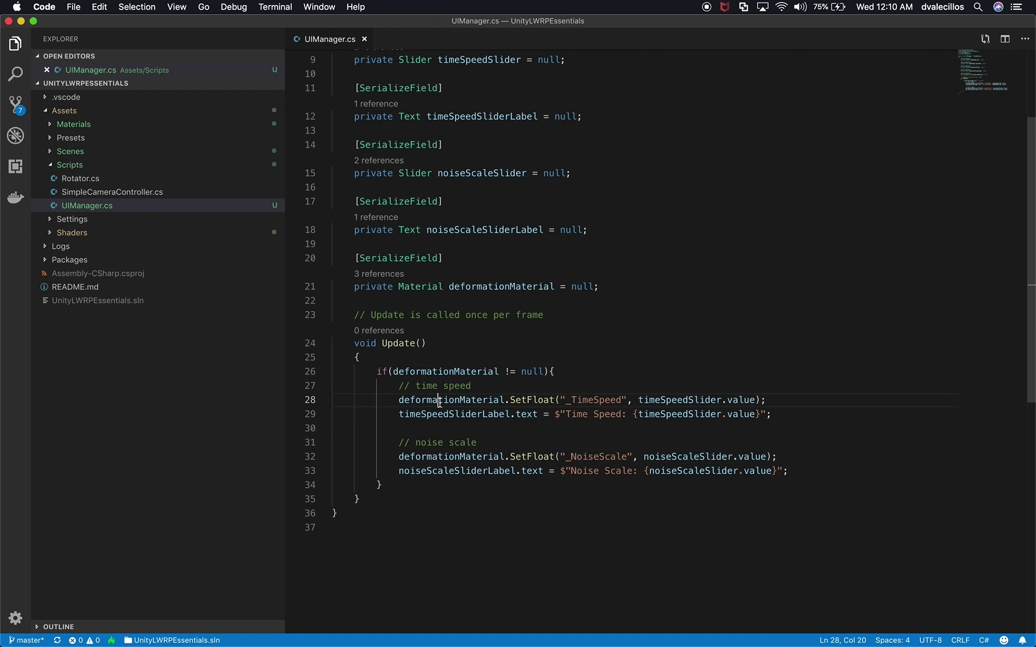
left_click(537, 402)
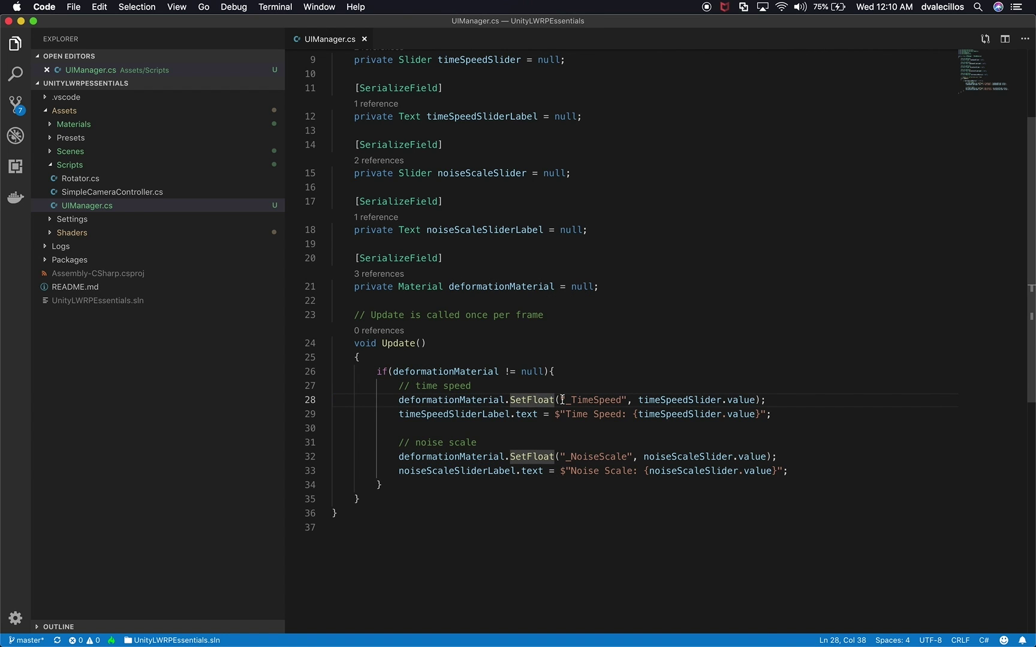
left_click(586, 401)
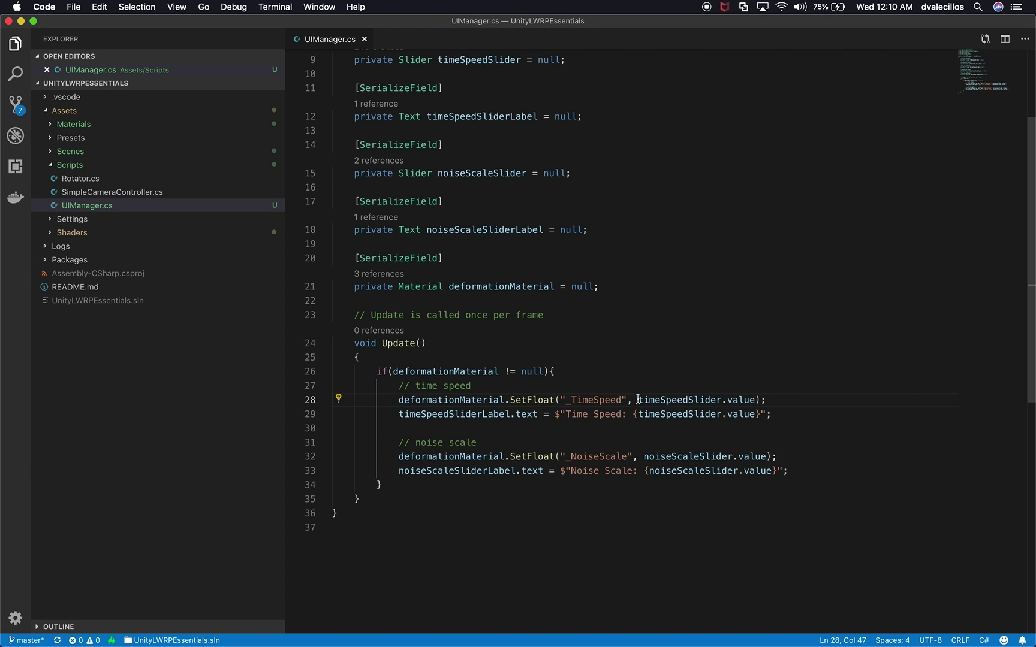
left_click_drag(638, 399, 755, 400)
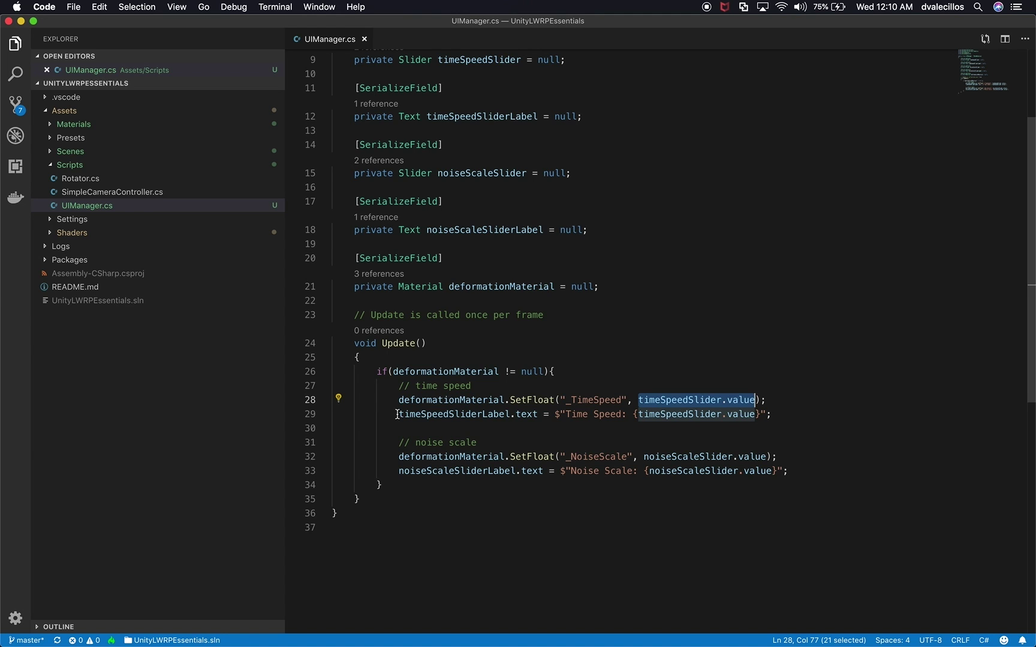
left_click_drag(566, 415, 617, 414)
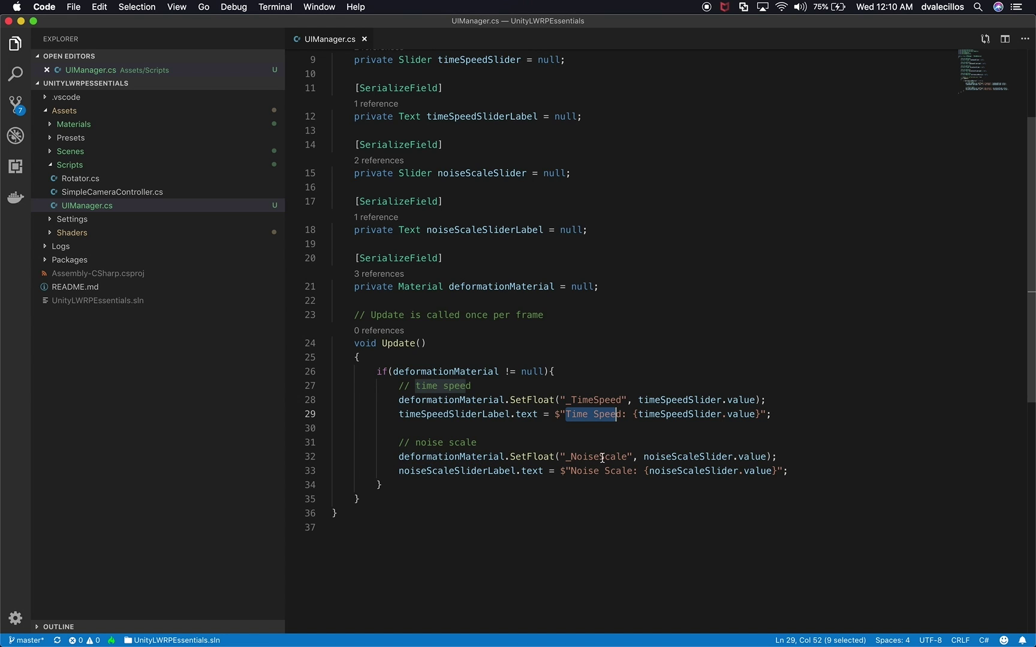
left_click_drag(755, 457, 743, 457)
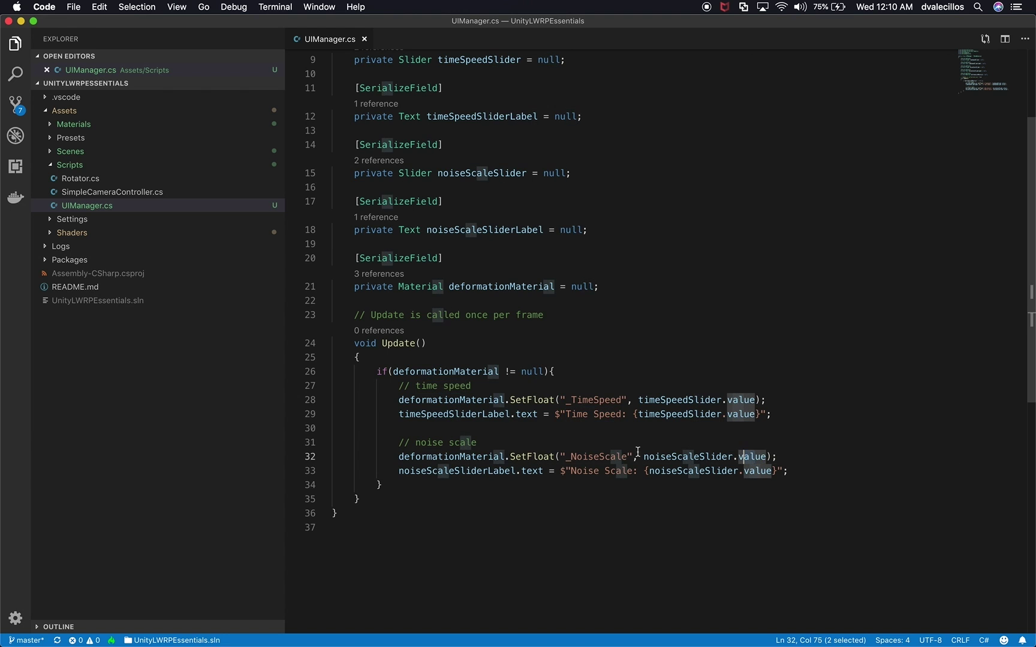
left_click(429, 467)
left_click(695, 331)
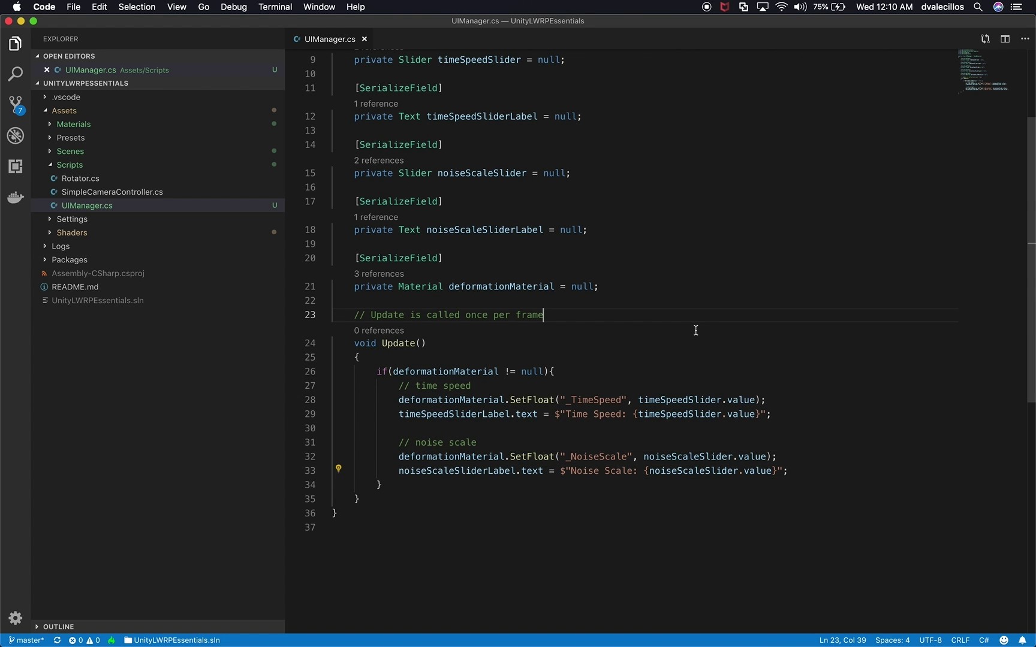
scroll(695, 330, "up", 3)
scroll(695, 331, "down", 5)
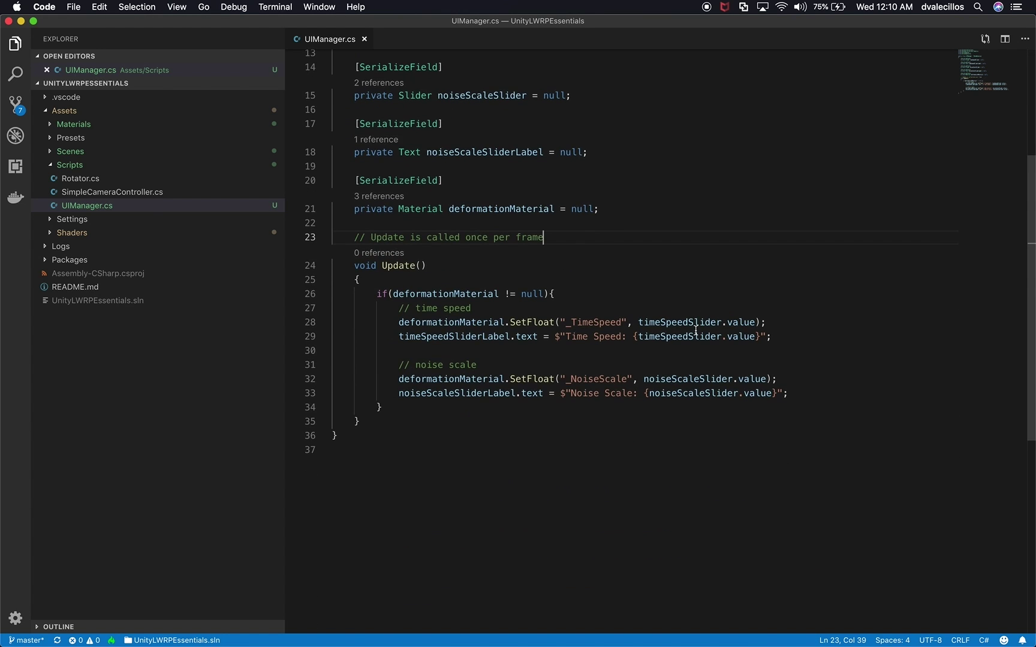
scroll(696, 331, "up", 5)
left_click(667, 226)
Step: Switch to Unity, select the Canvas and collapse its Rect Transform and Graphic Raycaster components
key("super+Tab")
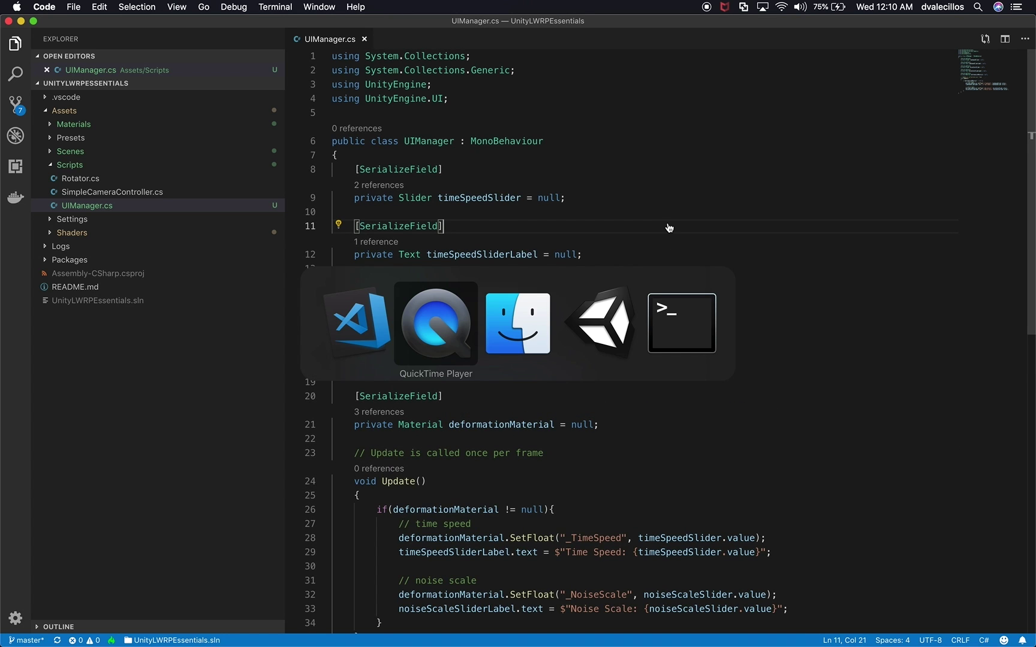
key("super+Tab")
key("super+Tab")
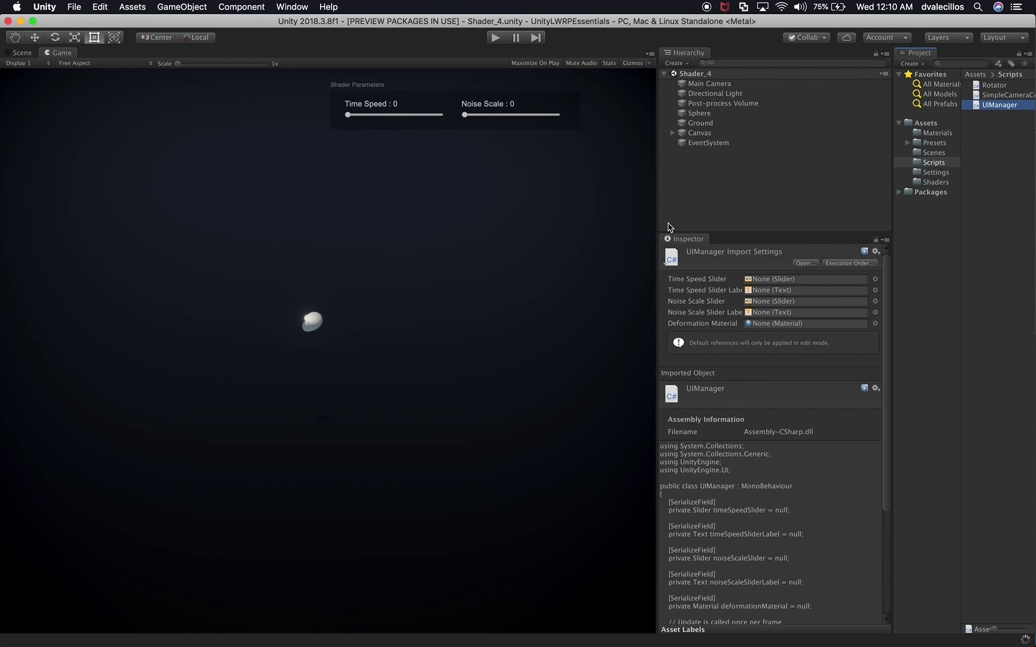
left_click(564, 224)
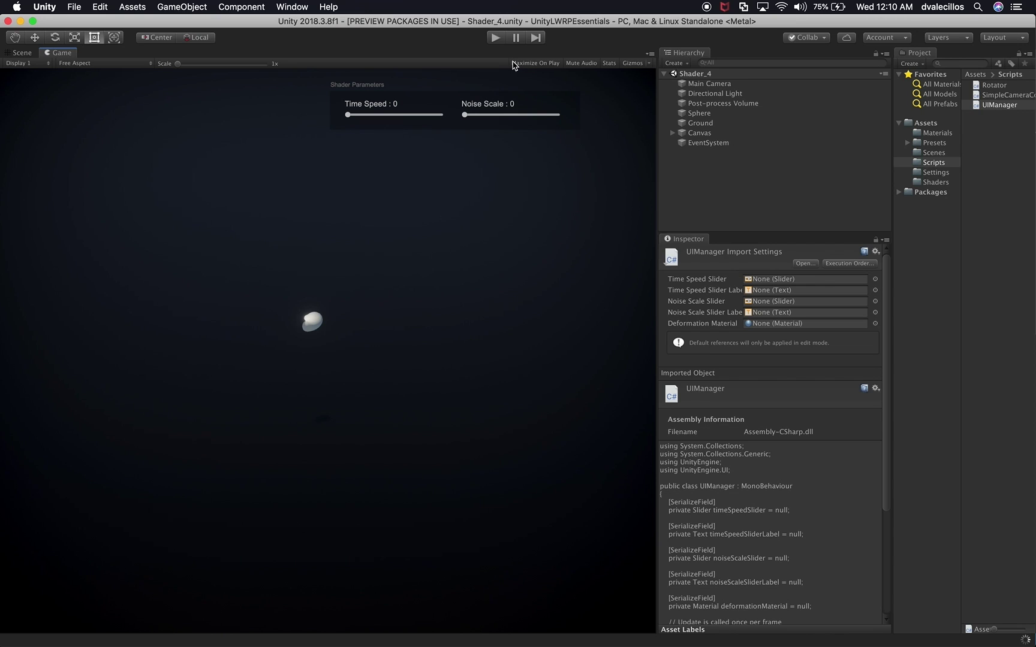
left_click(709, 135)
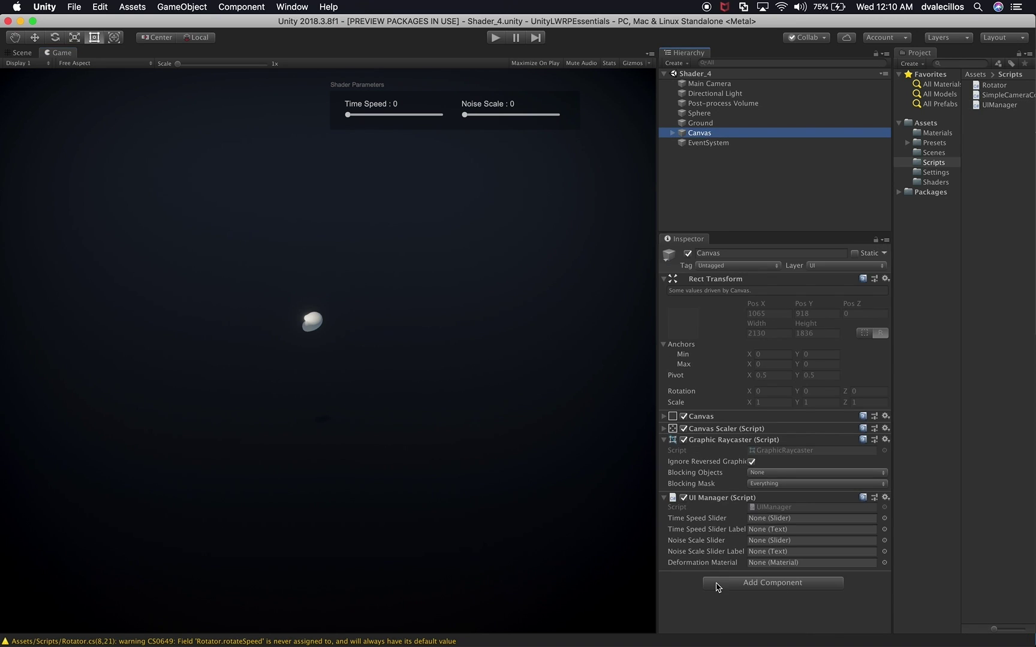
left_click(665, 280)
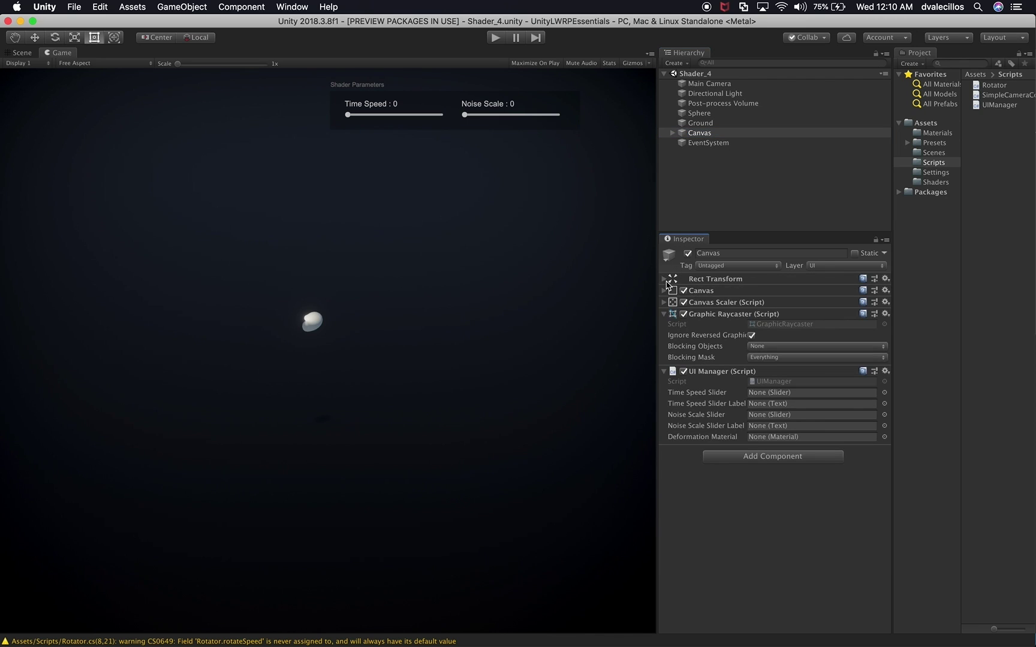
left_click(663, 315)
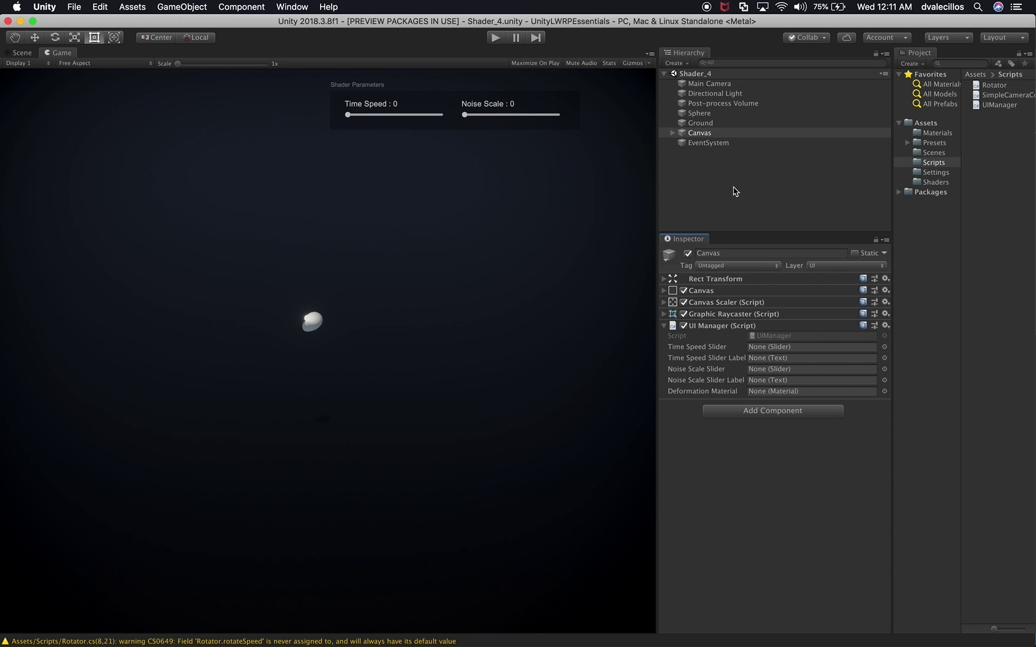
Step: Assign TimeSpeedSlider and NoiseScaleSlider to the matching slider fields of the Canvas's UI Manager script
left_click(679, 132)
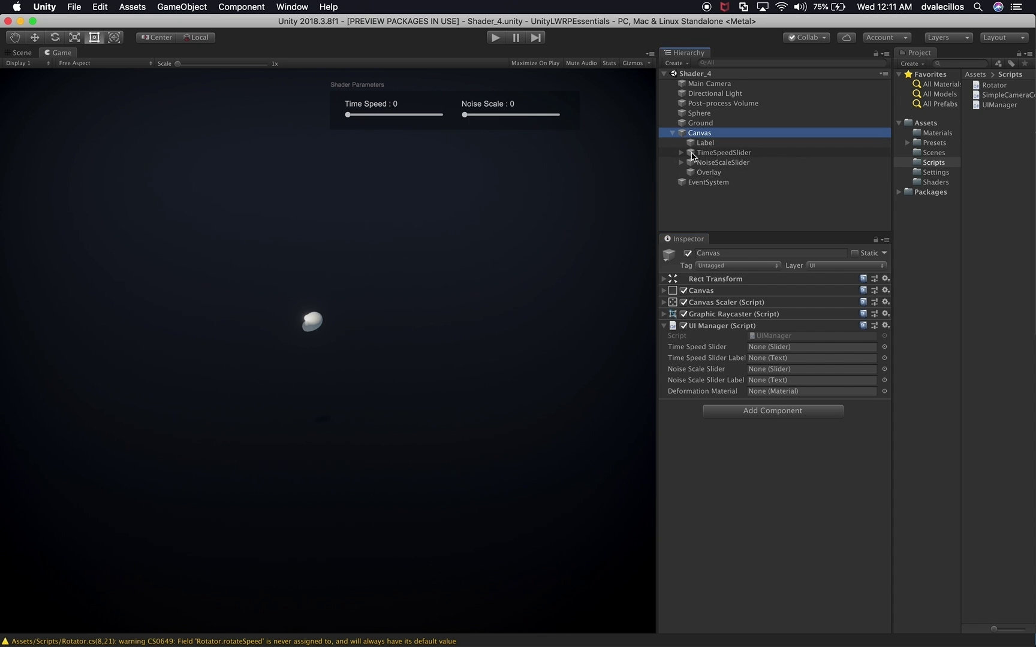
left_click(685, 154)
left_click(699, 134)
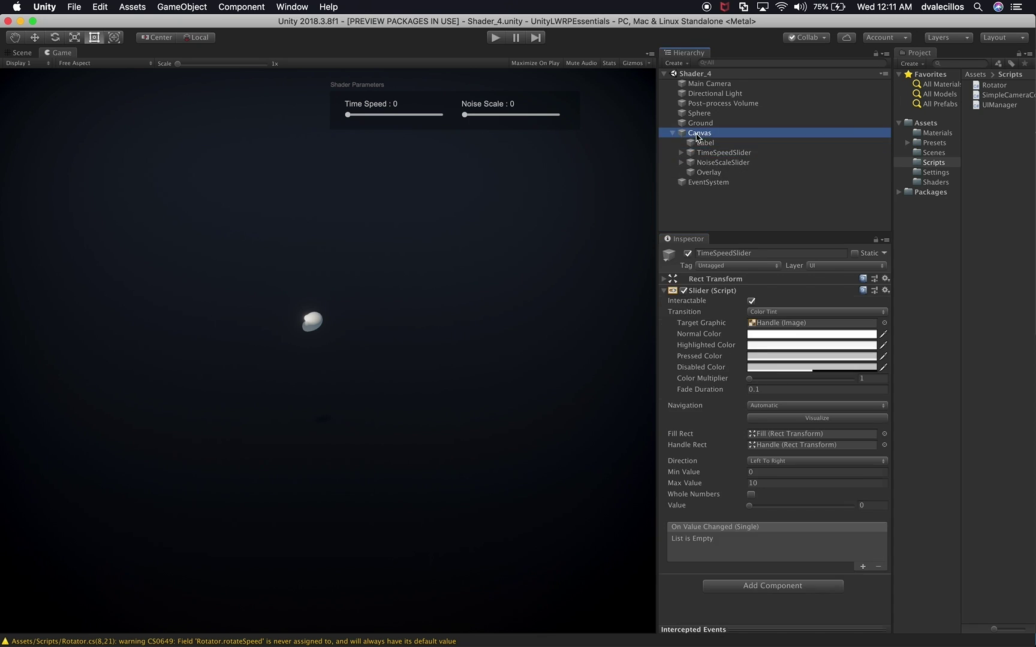
left_click_drag(715, 154, 782, 348)
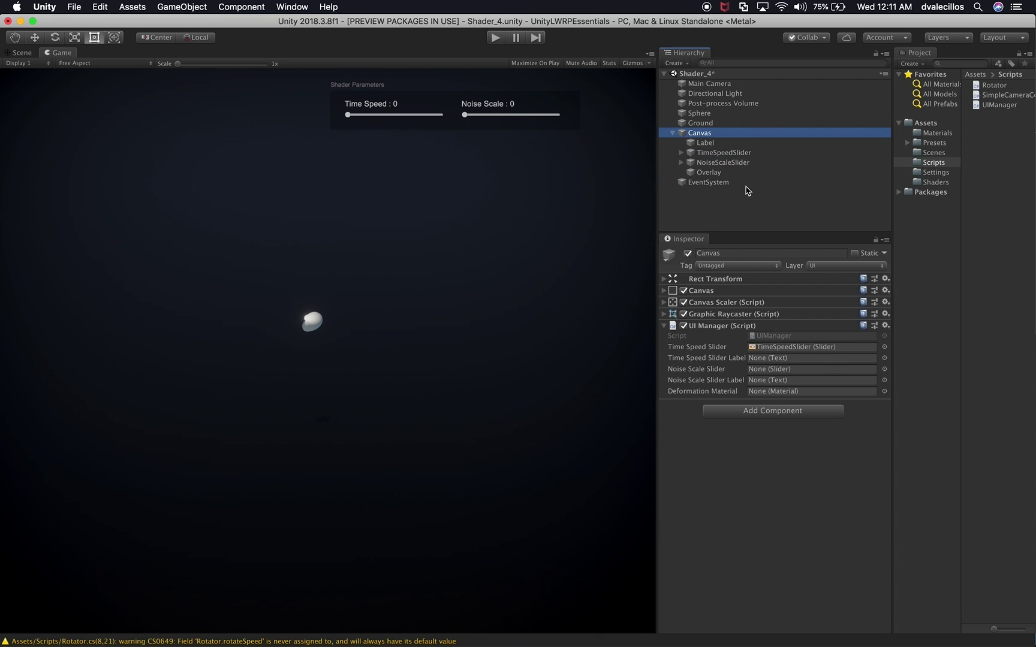
left_click_drag(736, 167, 773, 372)
Step: Assign both sliders' Label texts to the Canvas UI Manager's matching label fields and the Shader_4 material to Deformation Material
left_click(677, 154)
left_click(680, 153)
left_click(681, 202)
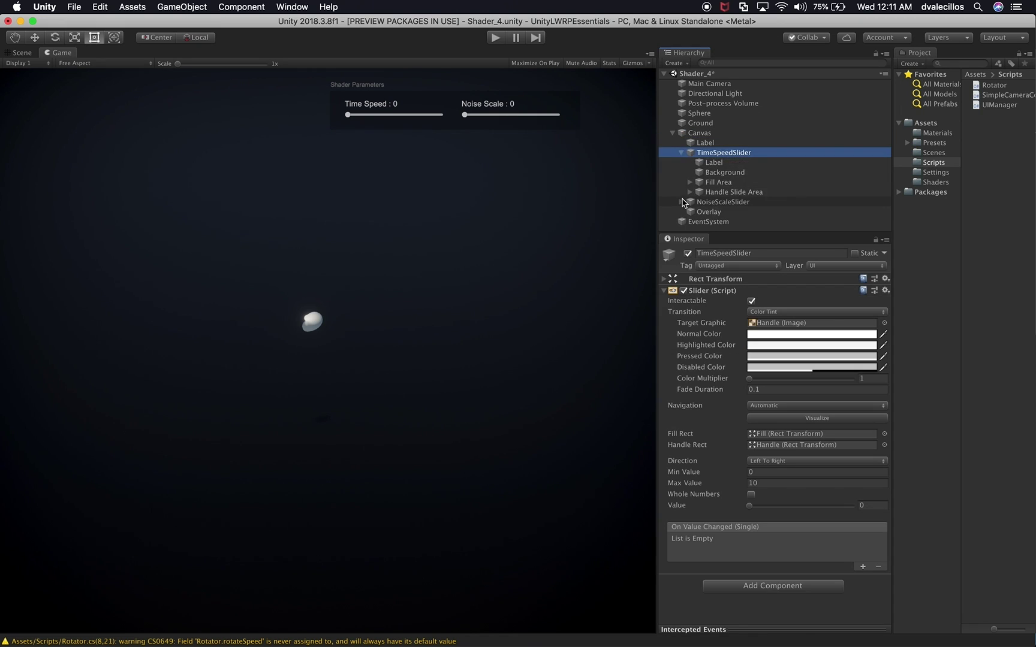
scroll(721, 201, "down", 3)
left_click(713, 99)
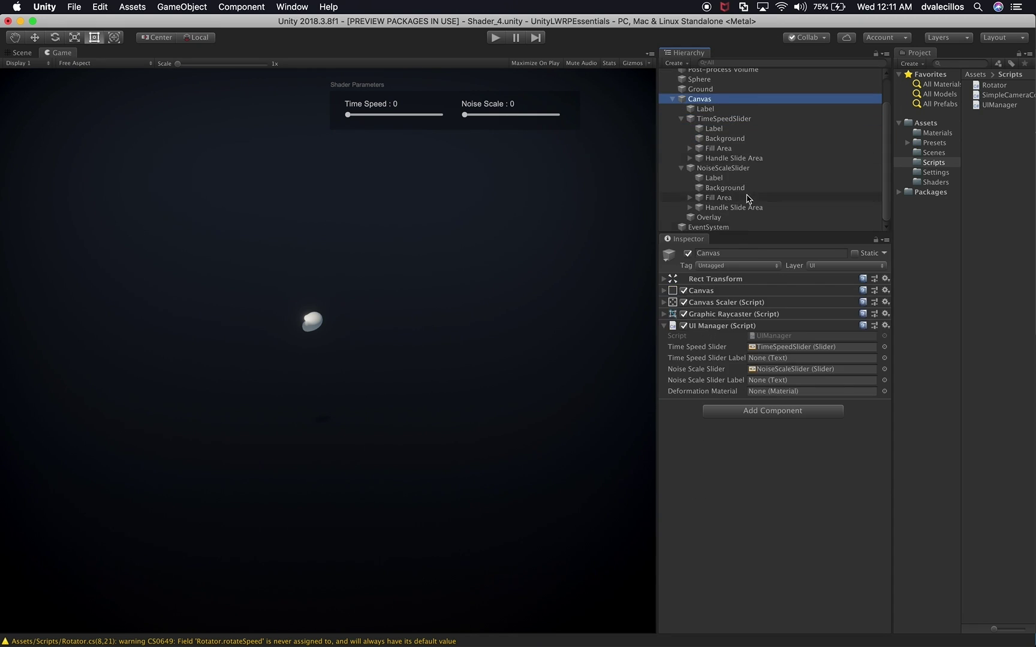
left_click_drag(713, 130, 778, 359)
left_click_drag(721, 182, 771, 309)
left_click_drag(770, 310, 772, 381)
left_click(935, 134)
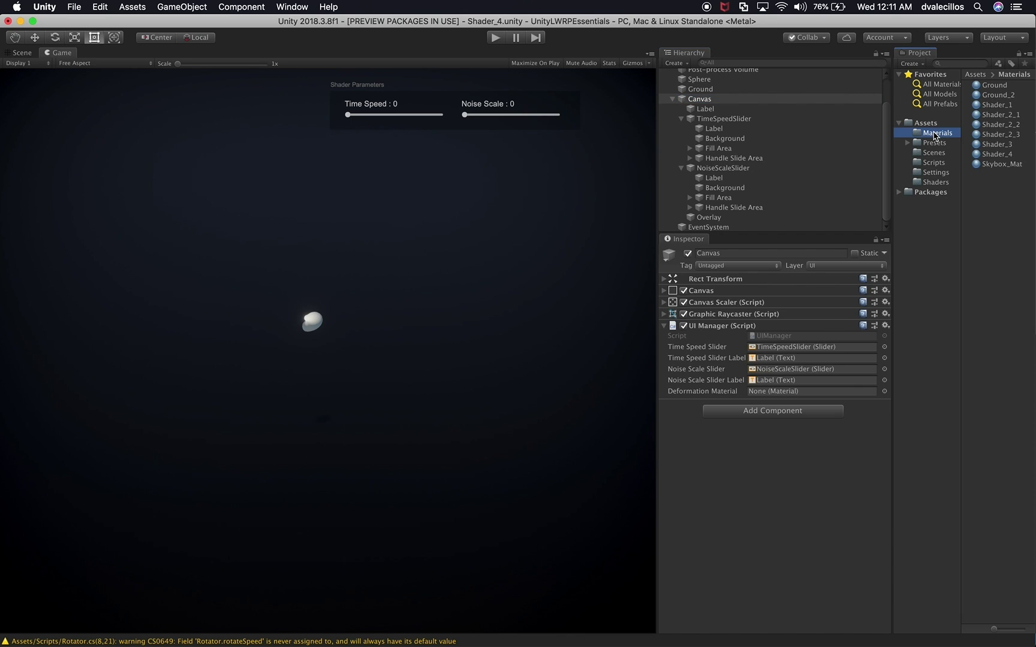
left_click_drag(990, 155, 772, 393)
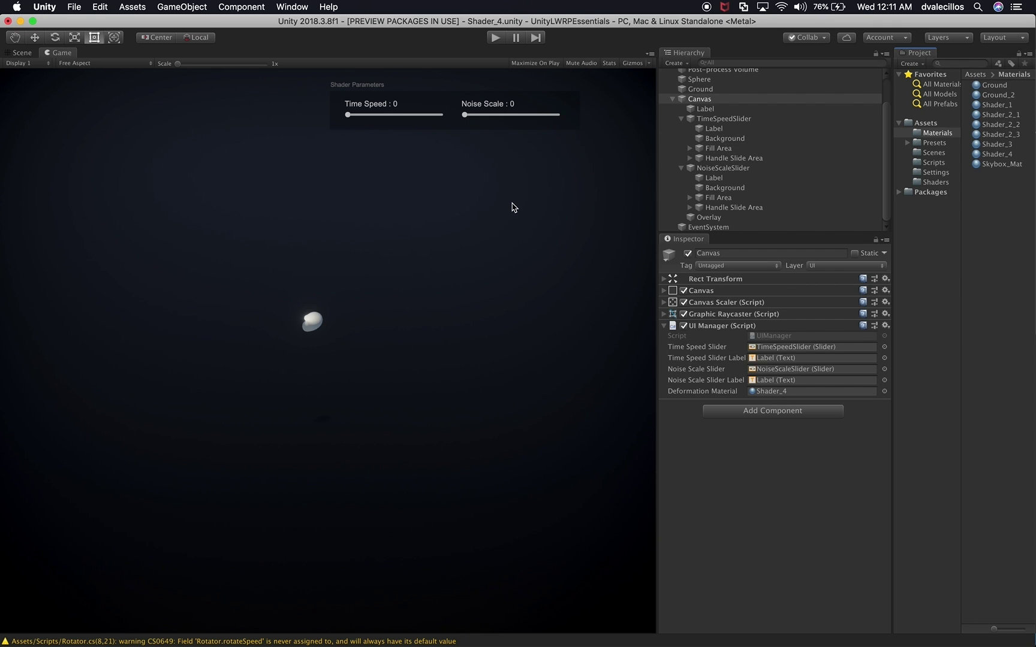
Step: Run the scene, test the Time Speed and Noise Scale sliders at various values on the sphere, and stop play mode
left_click(495, 37)
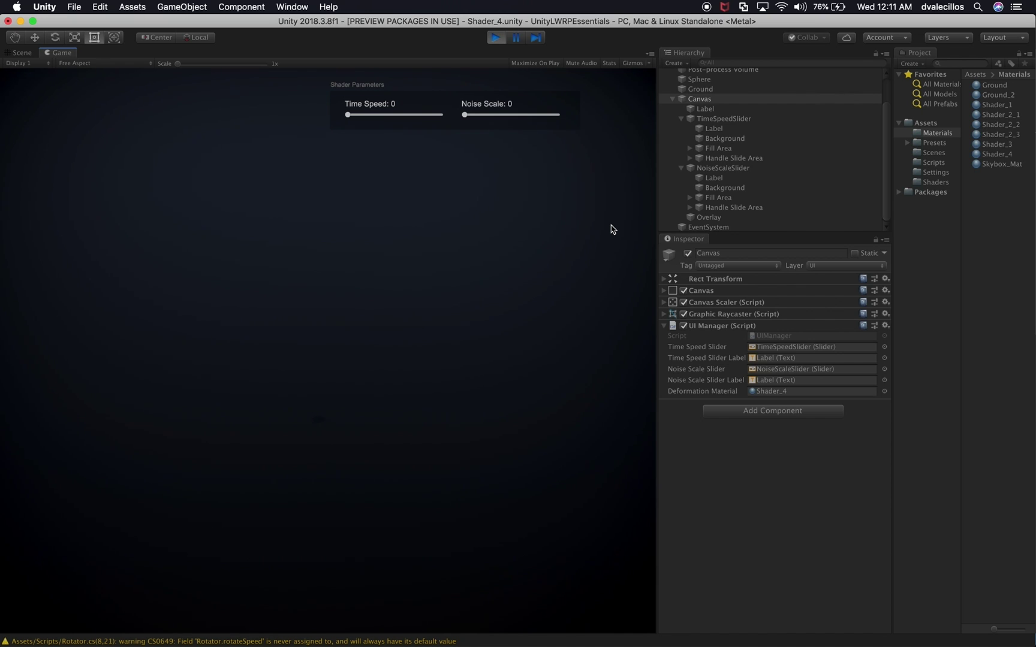
left_click_drag(347, 115, 395, 117)
left_click_drag(464, 115, 510, 115)
left_click_drag(398, 115, 363, 120)
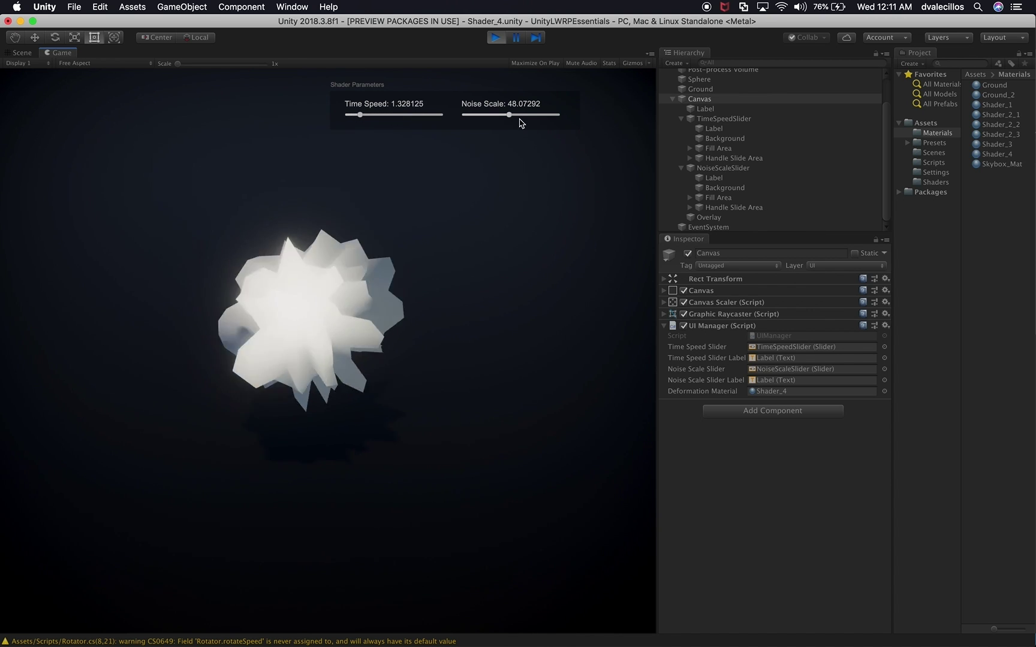
left_click_drag(509, 115, 480, 118)
left_click_drag(358, 115, 378, 119)
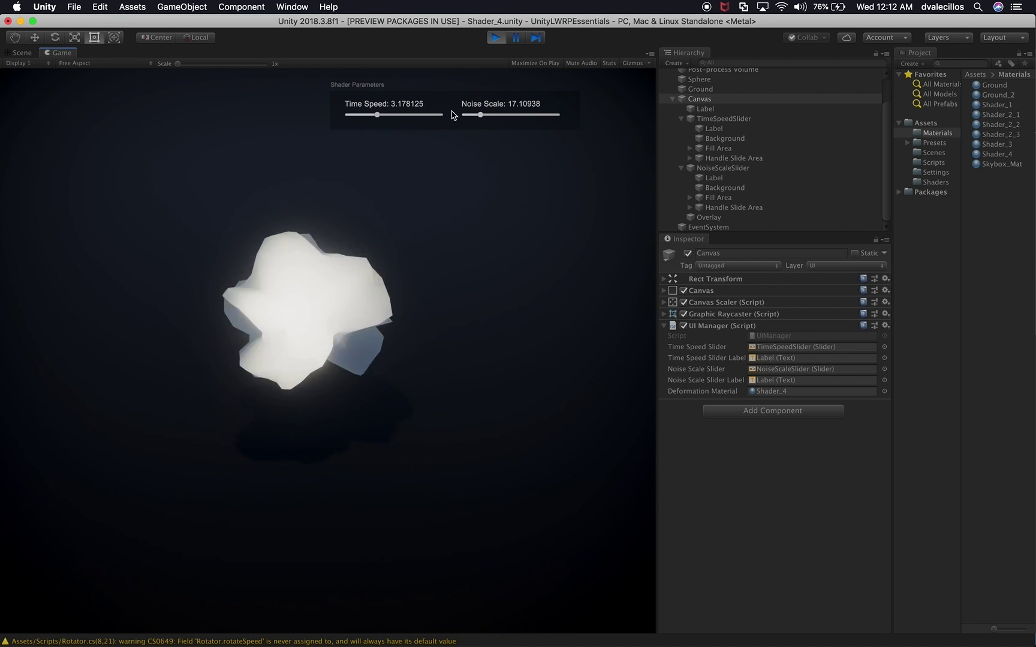
left_click_drag(484, 118, 467, 119)
left_click_drag(378, 116, 354, 120)
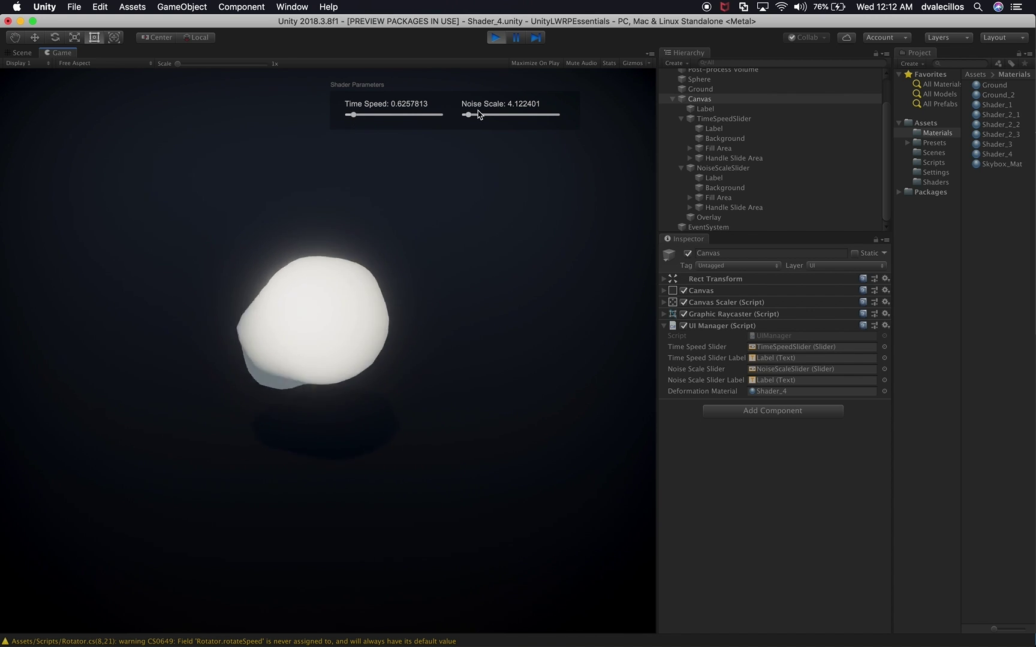
mouse_move(470, 117)
left_mouse_down()
mouse_move(501, 119)
mouse_move(474, 121)
left_mouse_up()
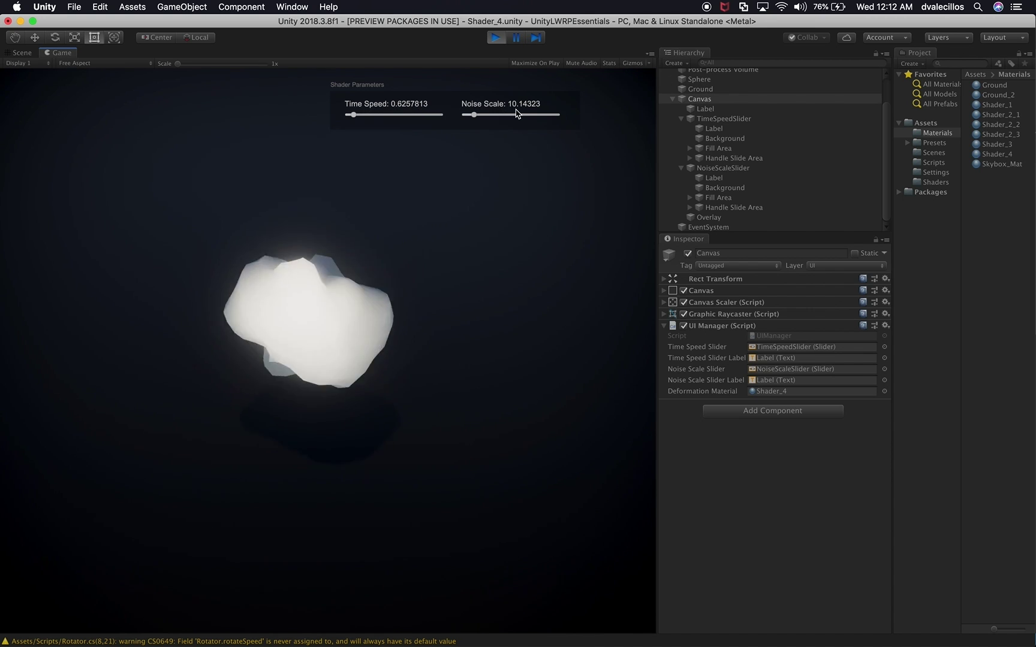
left_click(495, 38)
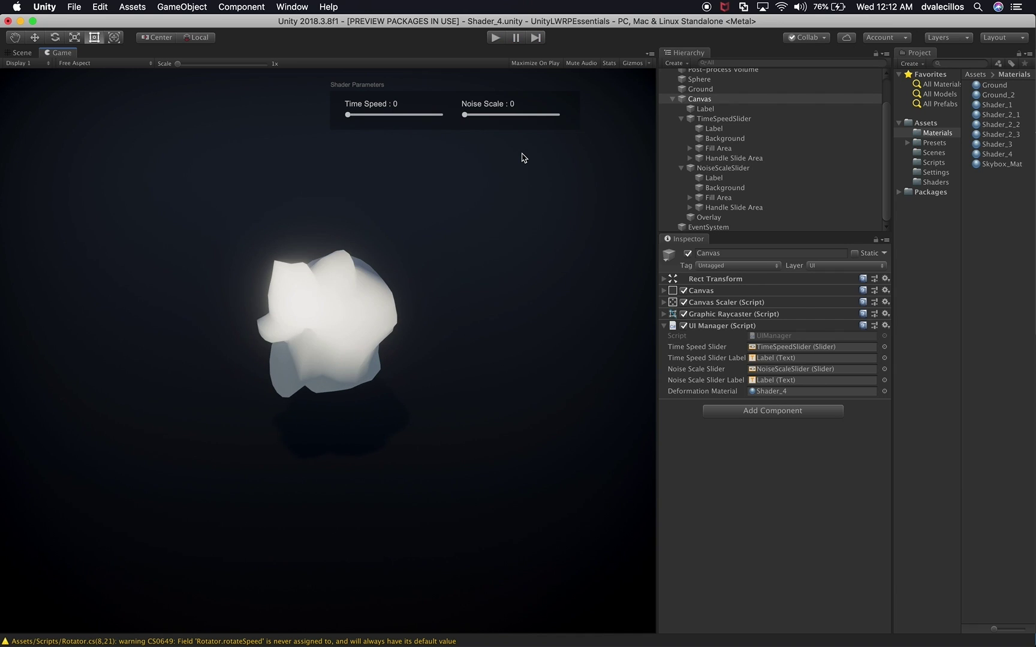
Step: Set the Sphere's Rotator Rotate Speed to 0 on the X, Y and Z axes
scroll(713, 107, "up", 3)
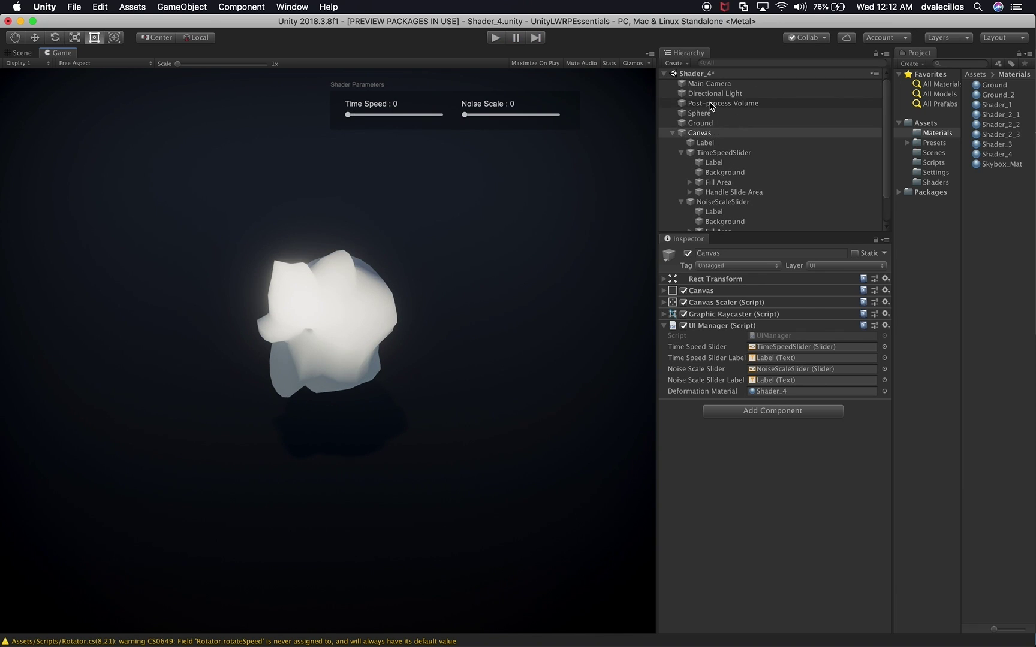
left_click(700, 114)
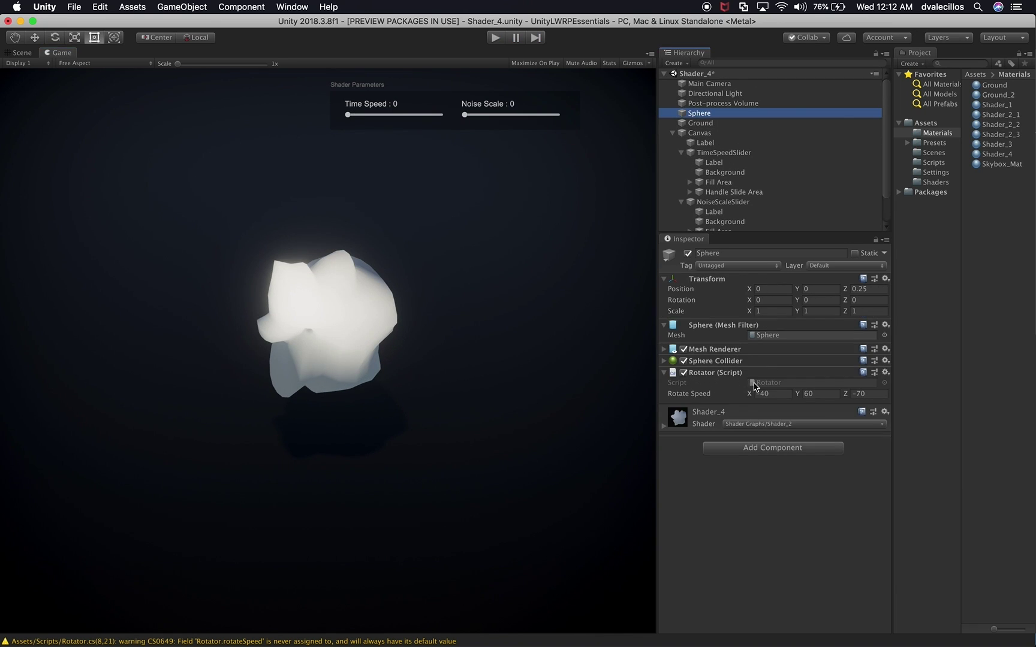
left_click(772, 393)
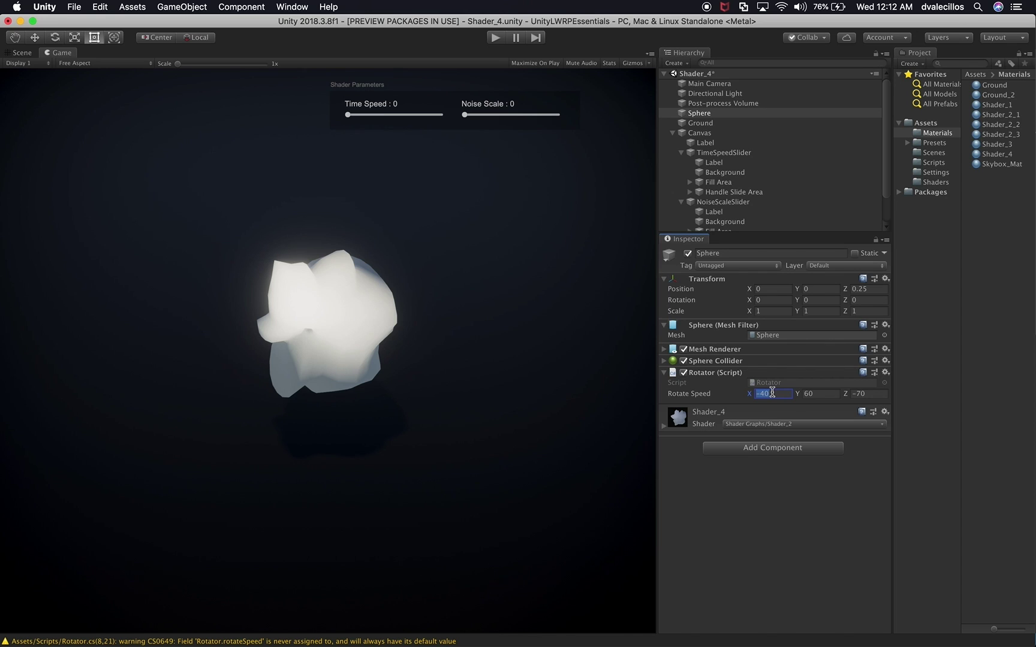
type("0")
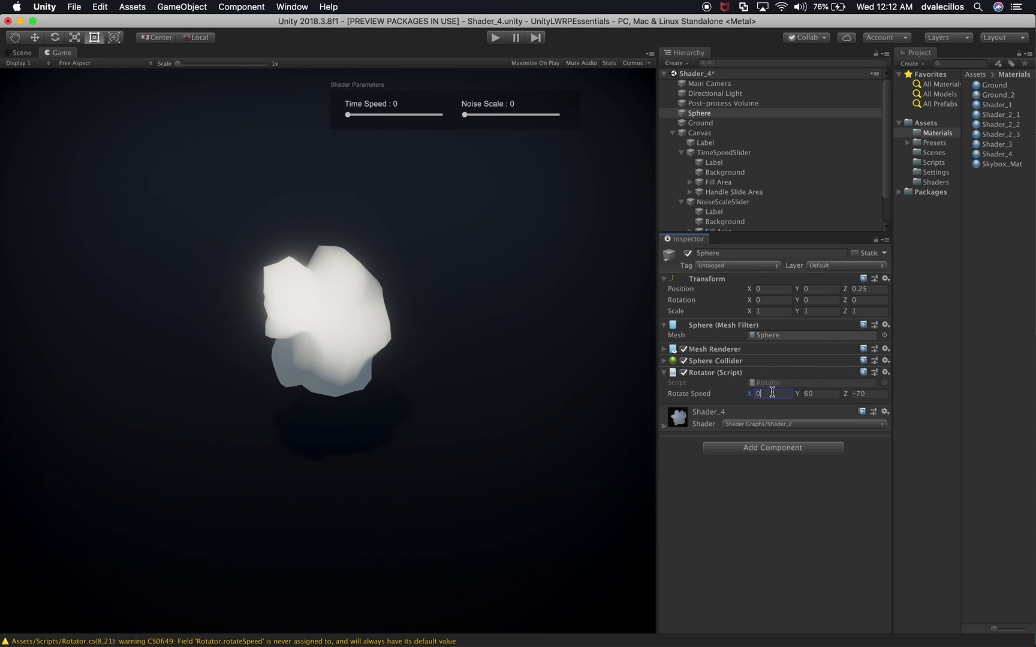
key("Tab")
type("0")
key("Tab")
type("0")
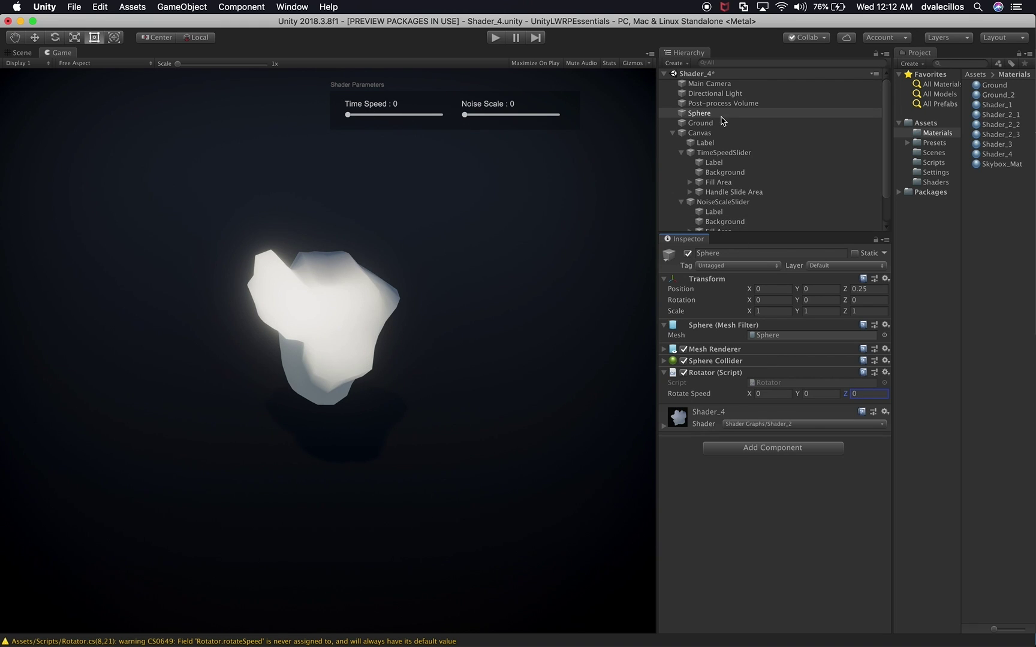
Step: Set the default Value of TimeSpeedSlider to 0.7 and of NoiseScaleSlider to 10
left_click(725, 153)
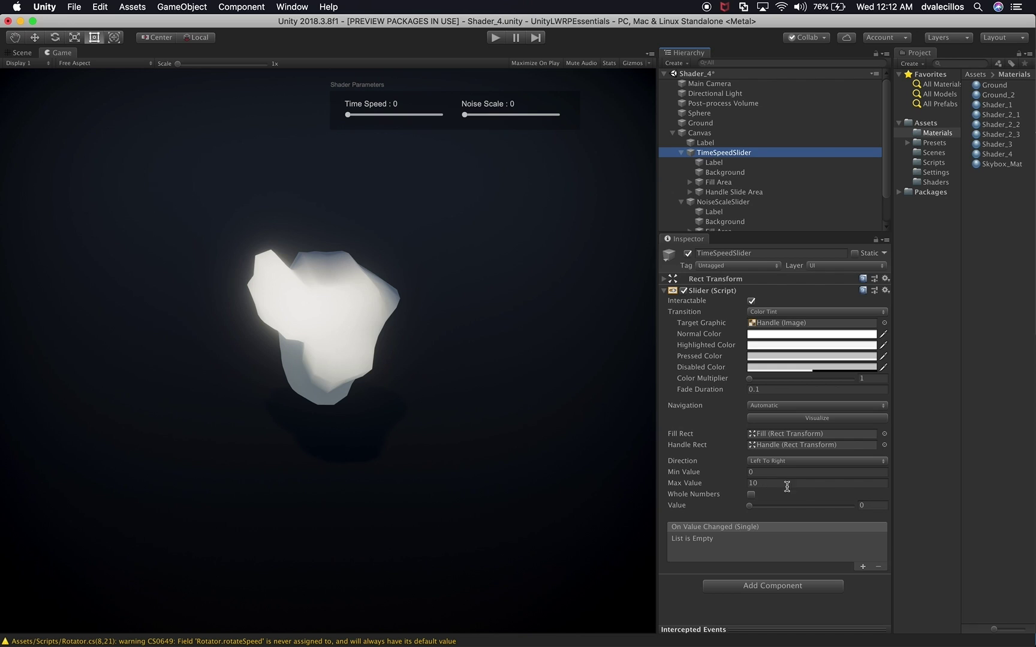
left_click(879, 507)
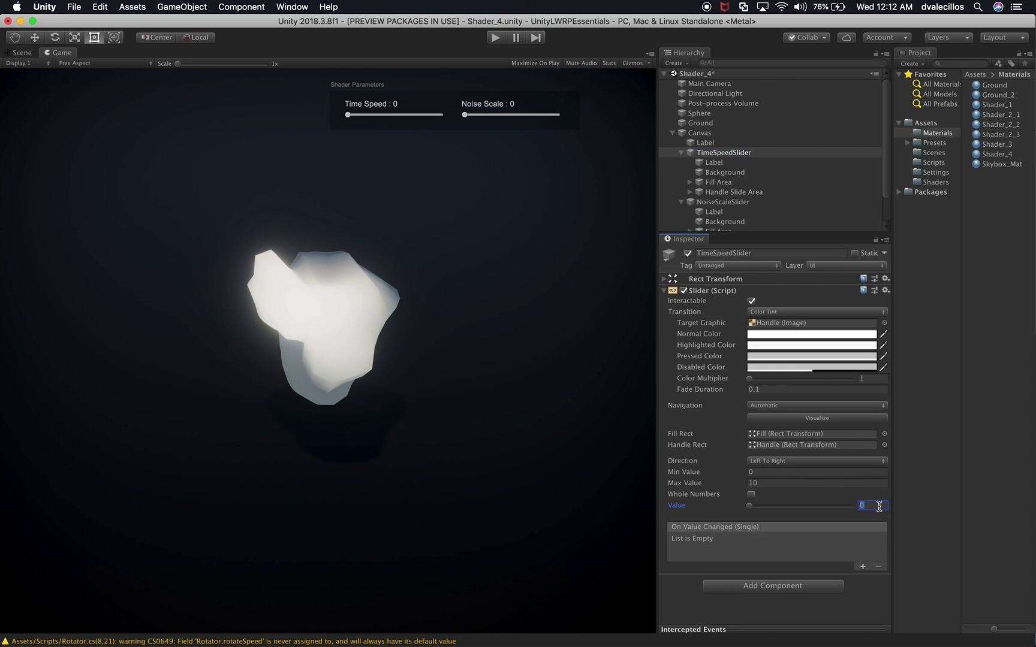
type(".7")
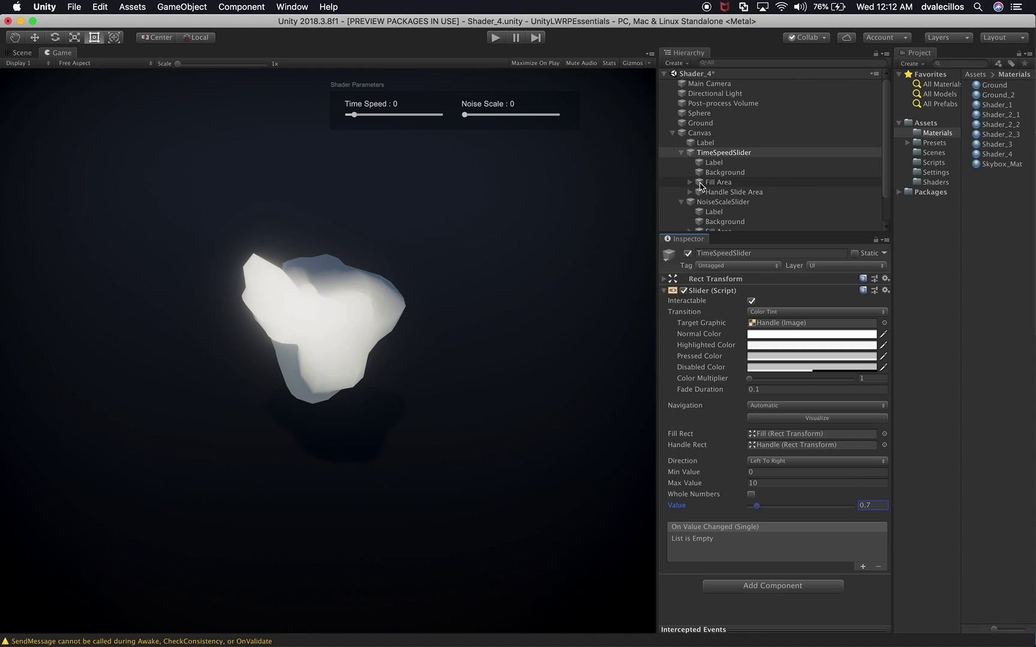
left_click(714, 205)
scroll(763, 220, "down", 2)
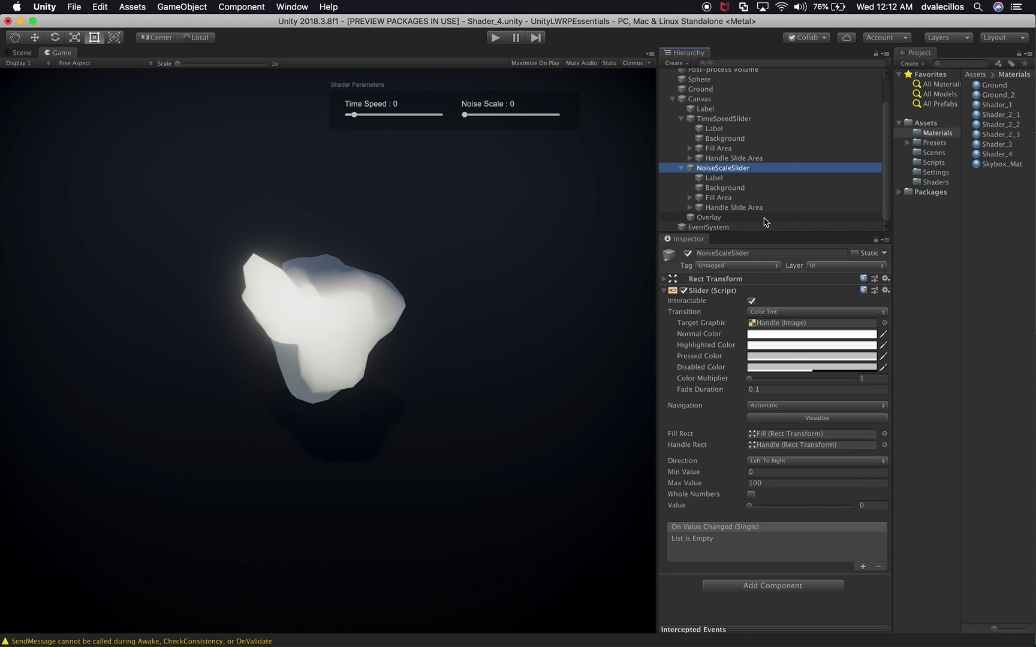
left_click(869, 505)
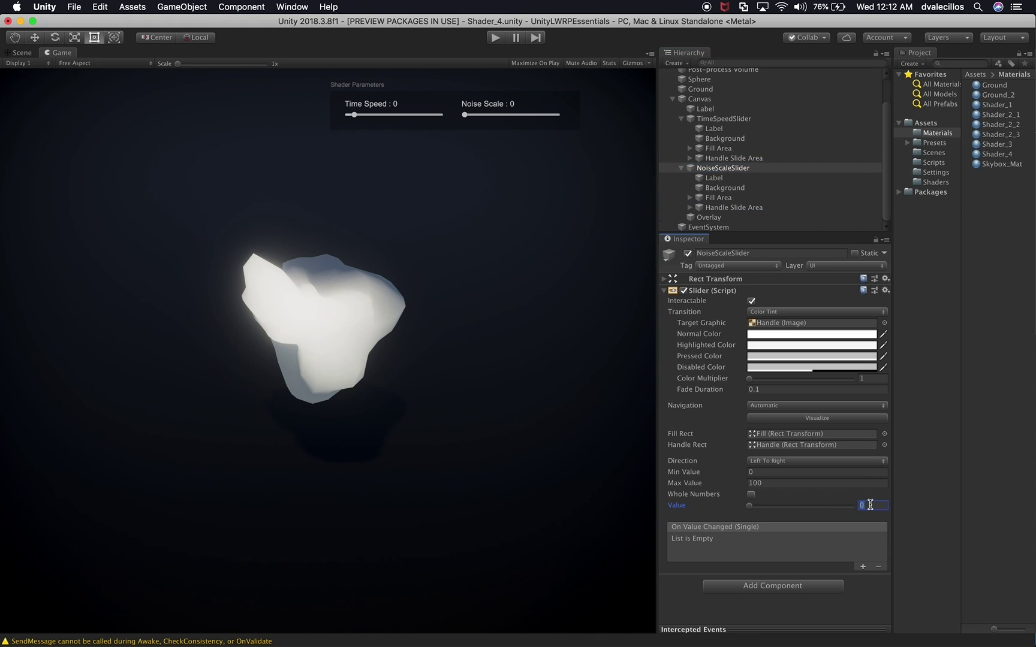
type("10")
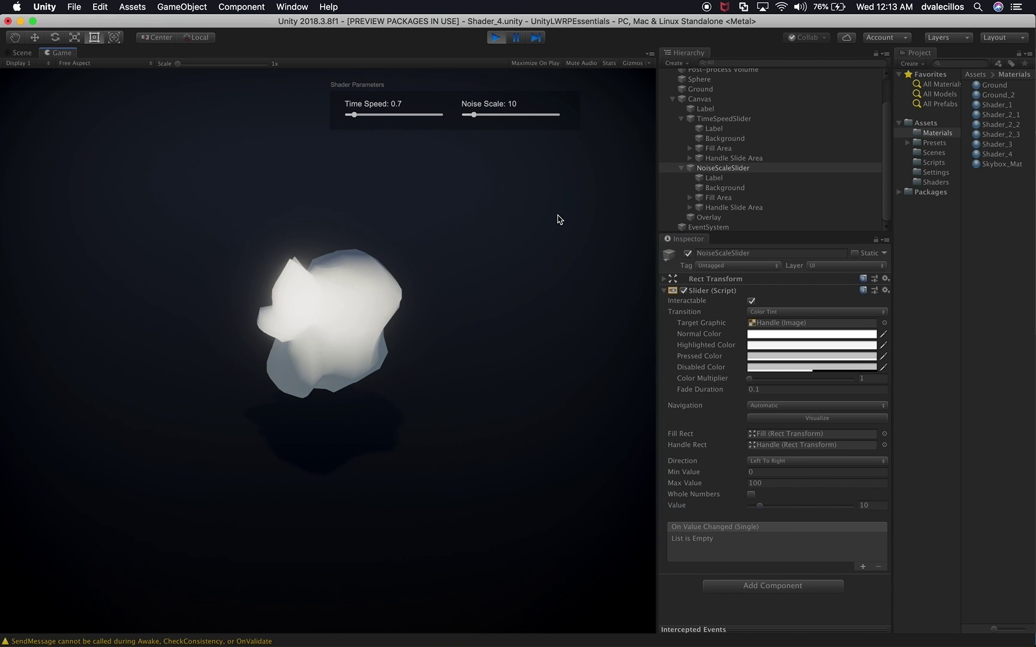
Step: Test the running scene with Time Speed at about 0.35 and Noise Scale at about 86, and stop play mode
key("super+p")
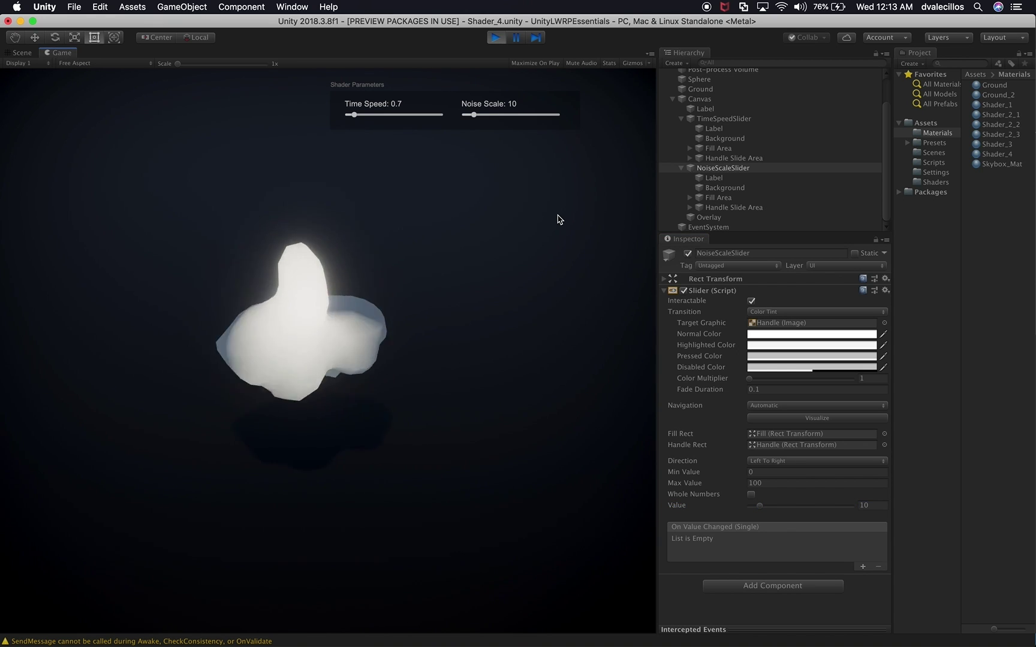
mouse_move(354, 115)
left_mouse_down()
mouse_move(433, 118)
mouse_move(352, 117)
left_mouse_up()
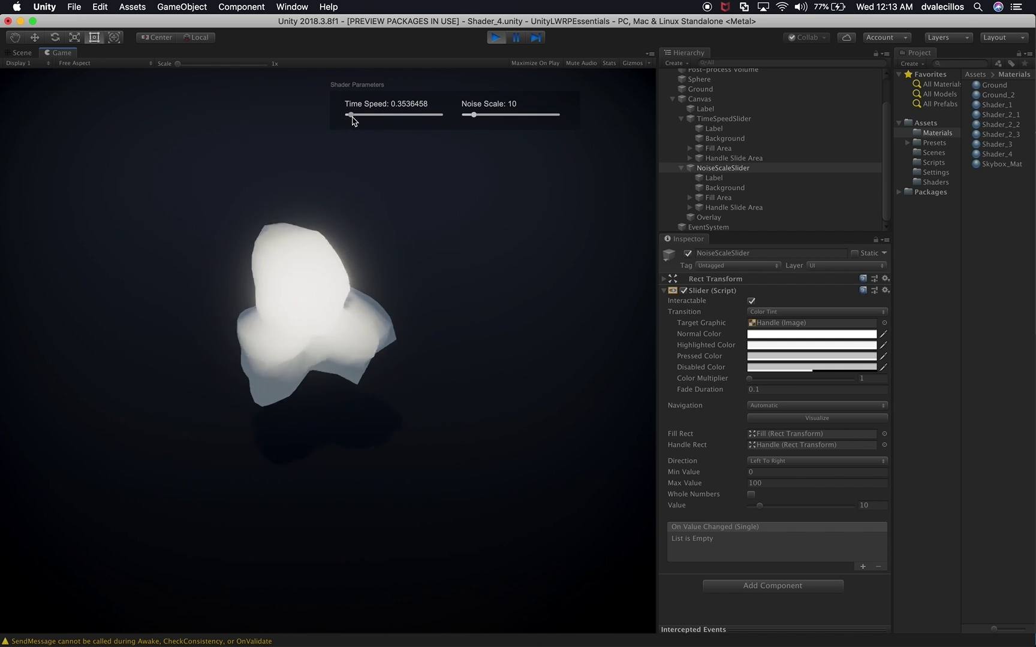
left_click_drag(473, 119, 544, 120)
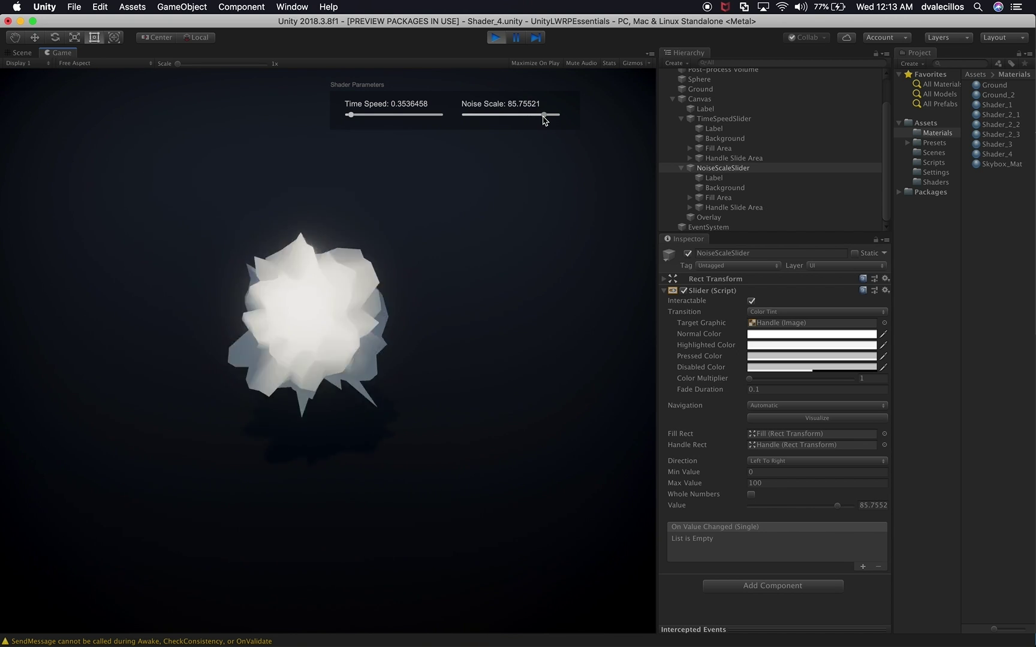
left_click(498, 39)
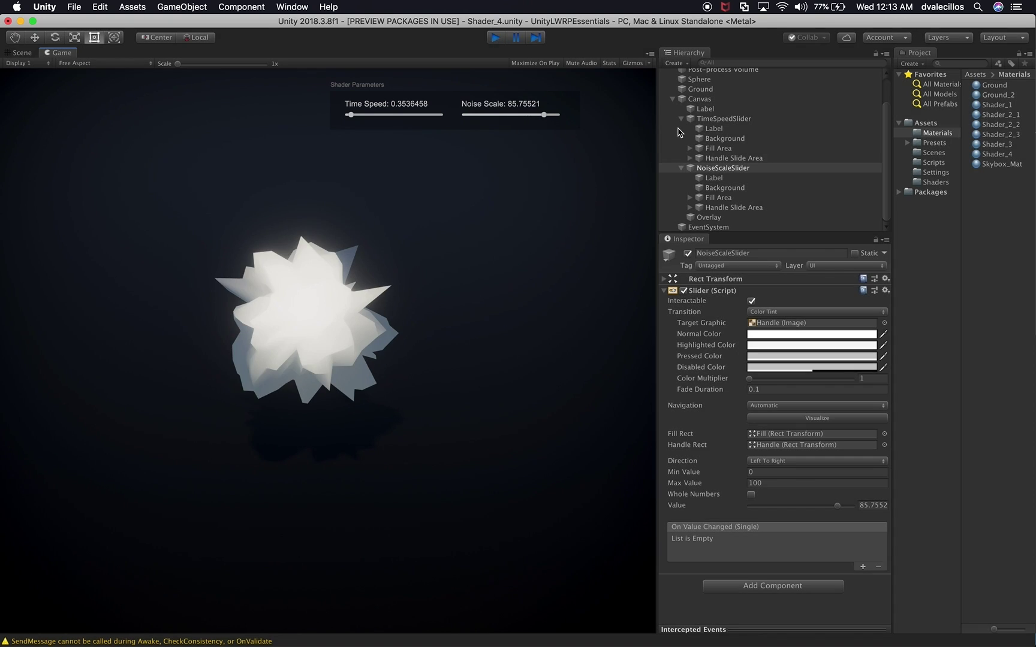
Step: Set the Main Camera's orthographic Size to 1.04 and its Position to X -1.15 and Y 1.7
left_click(722, 85)
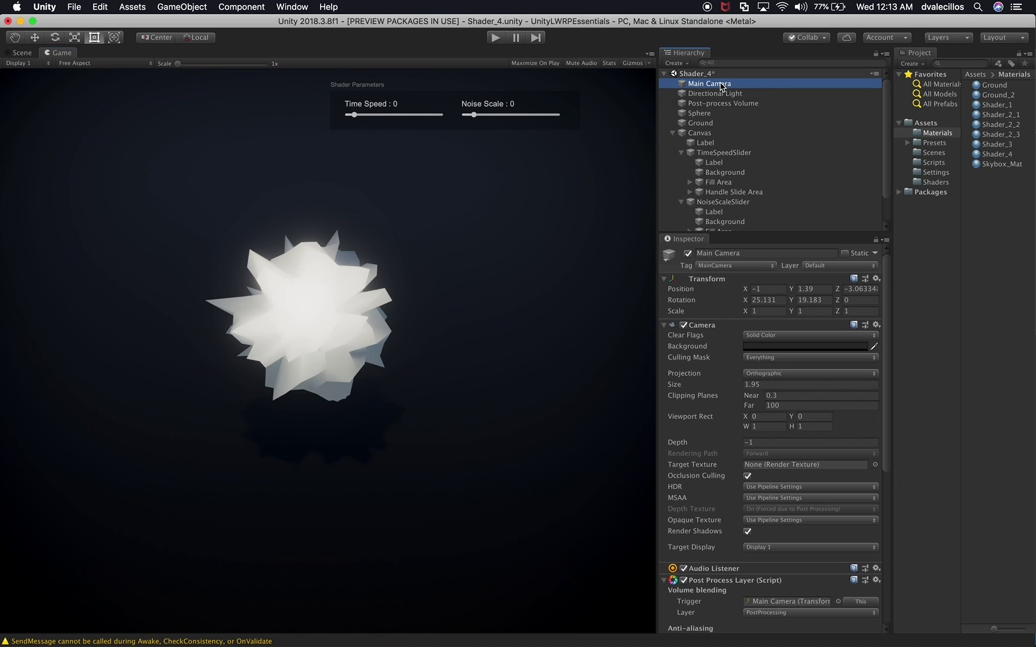
left_click_drag(720, 389, 700, 389)
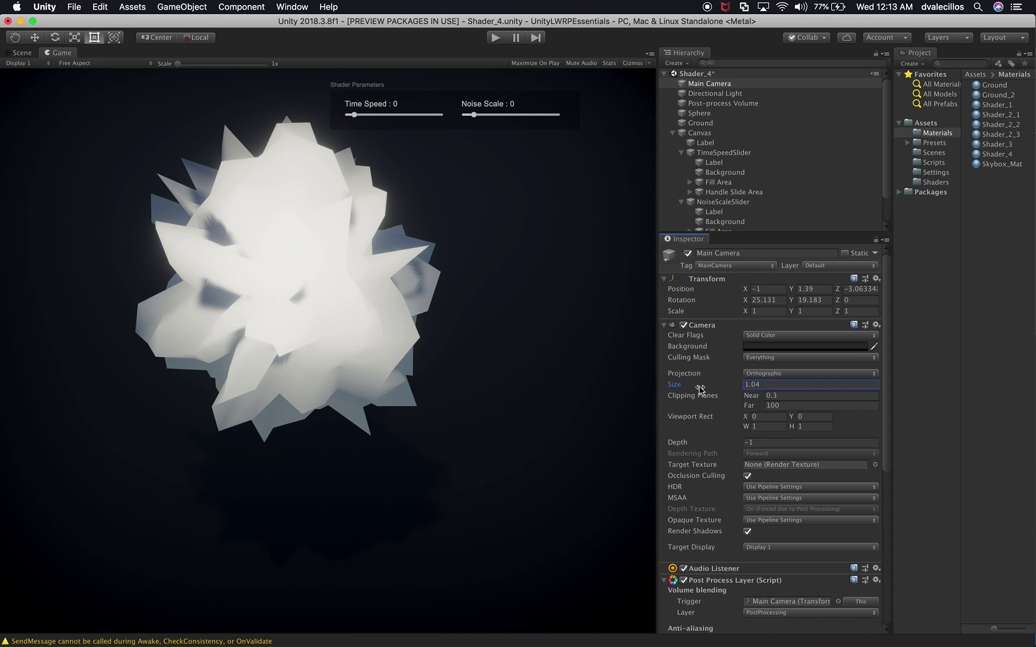
left_click_drag(790, 290, 742, 292)
left_click(785, 289)
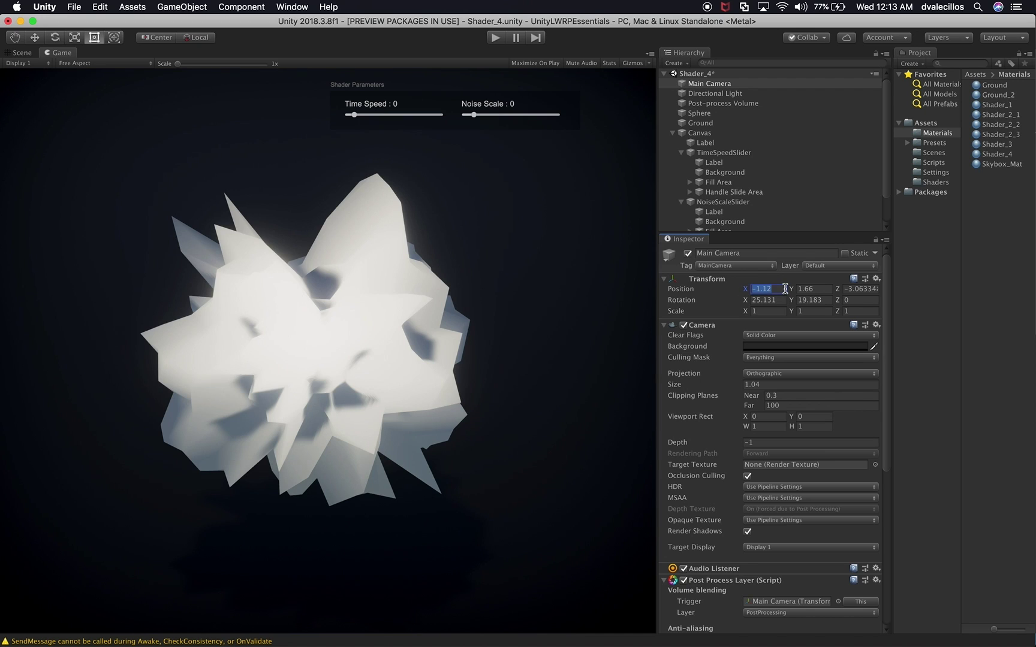
type("-1.1")
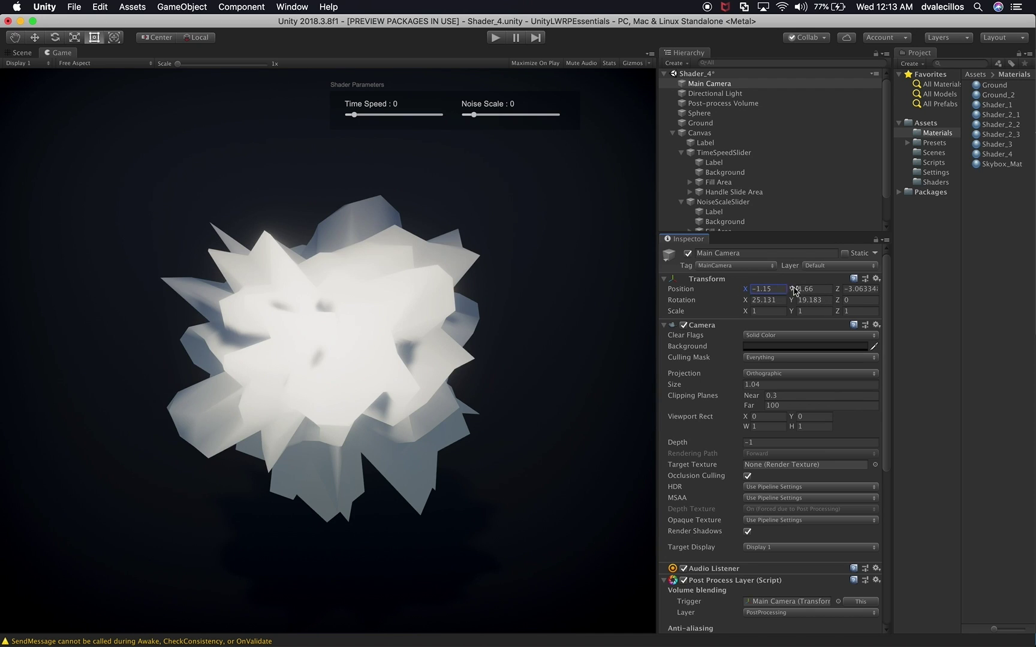
left_click(817, 291)
key("BackSpace")
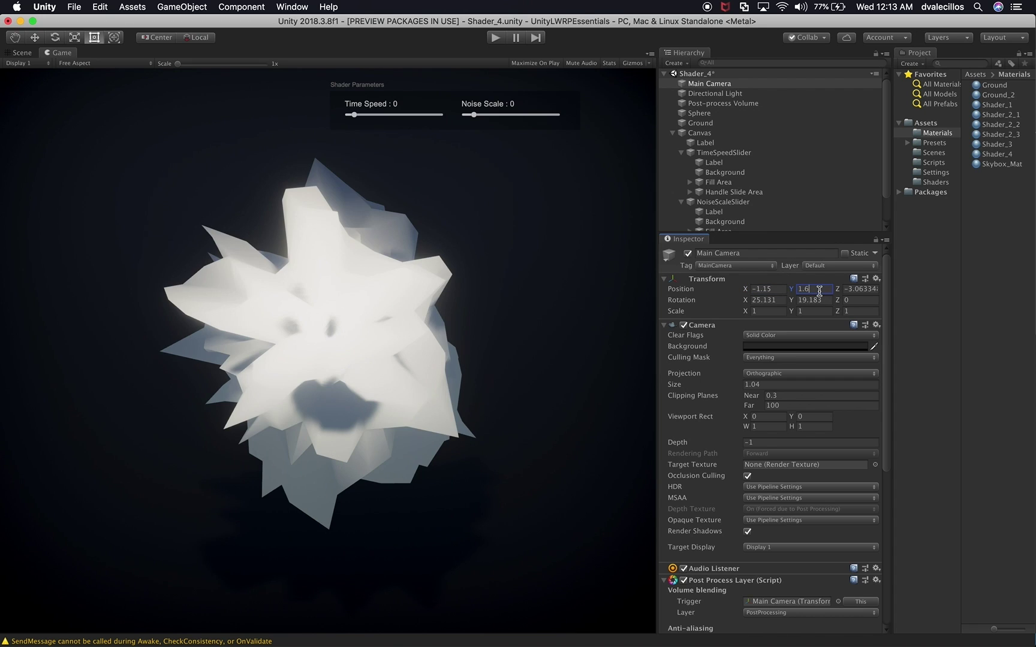
key("BackSpace")
type("7")
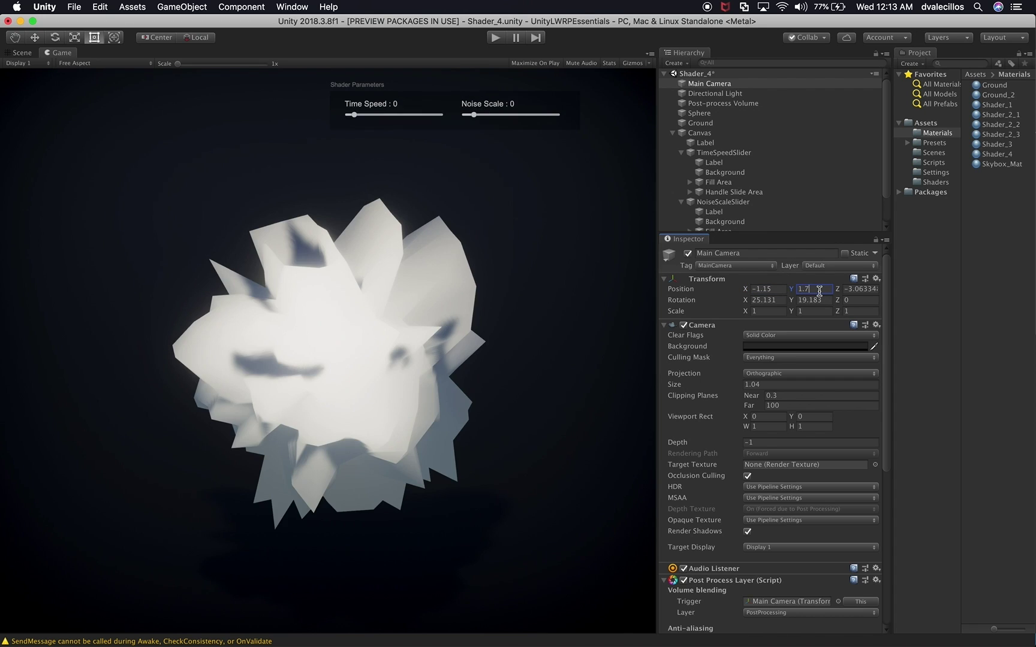
Step: Widen the Game view and run the scene with Time Speed lowered to about 0.47
left_click(589, 255)
left_click_drag(655, 213, 688, 214)
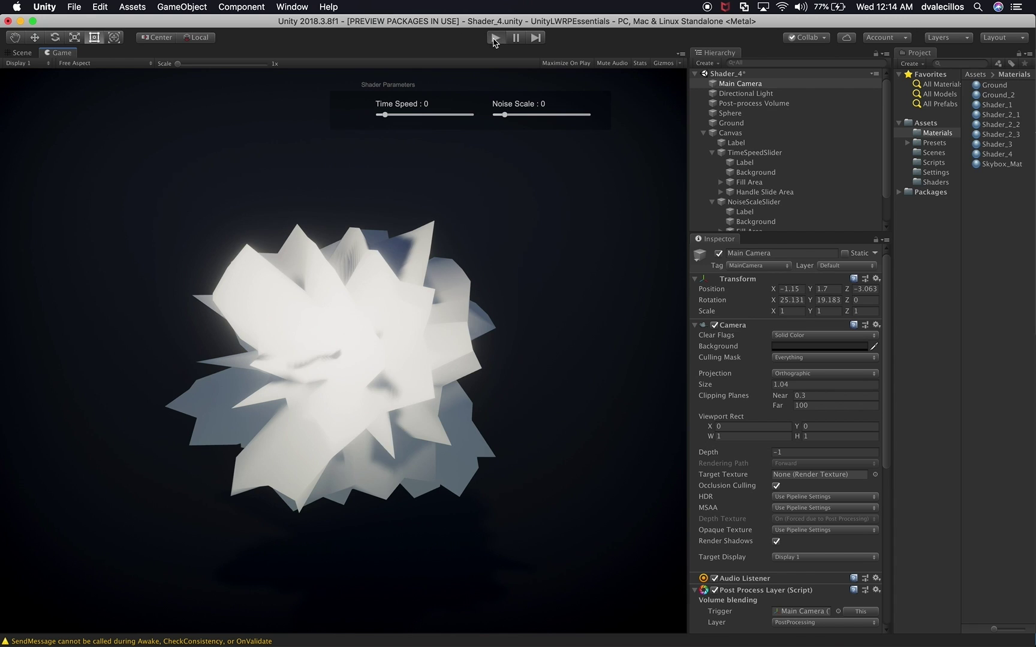
left_click(495, 39)
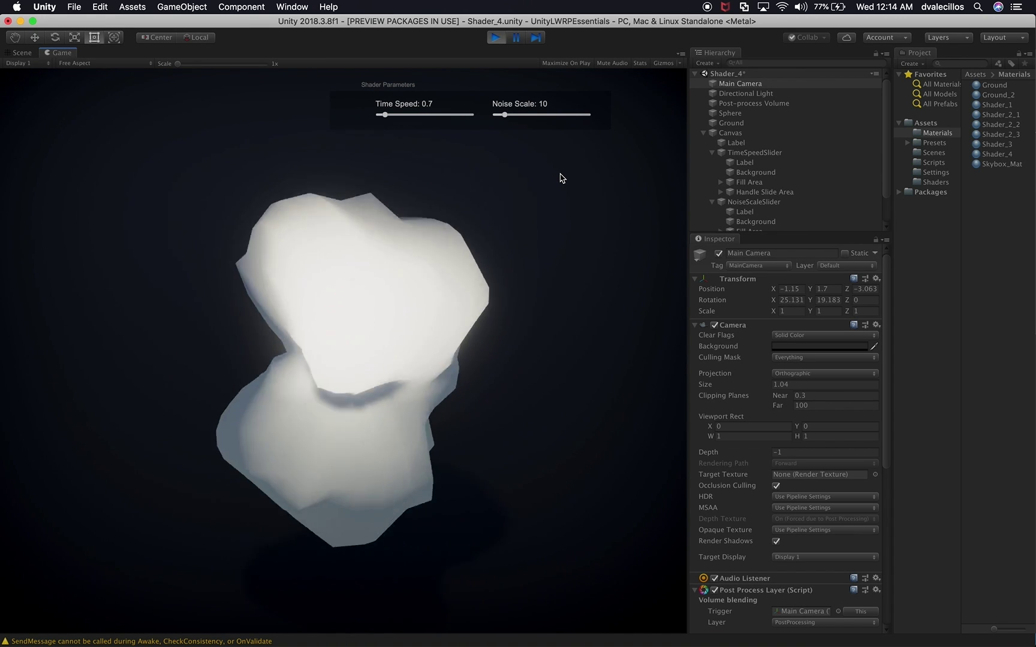
mouse_move(388, 118)
left_mouse_down()
mouse_move(461, 120)
mouse_move(385, 125)
left_mouse_up()
Step: Inspect the TimeSpeedSlider settings and the Shader_4 material's properties while the scene is running
left_click(753, 154)
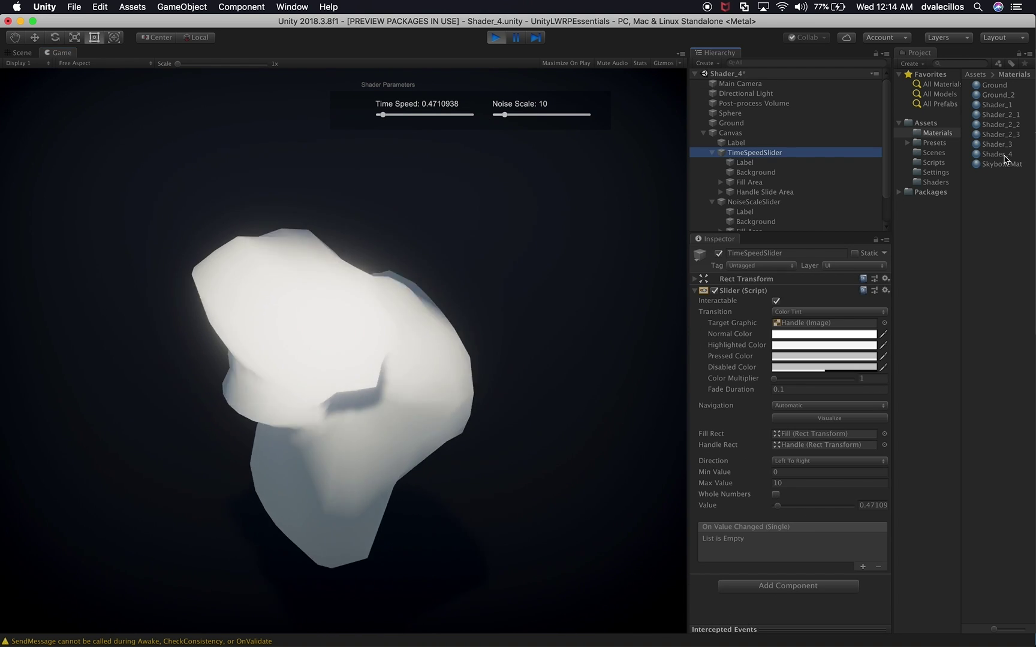
left_click(996, 154)
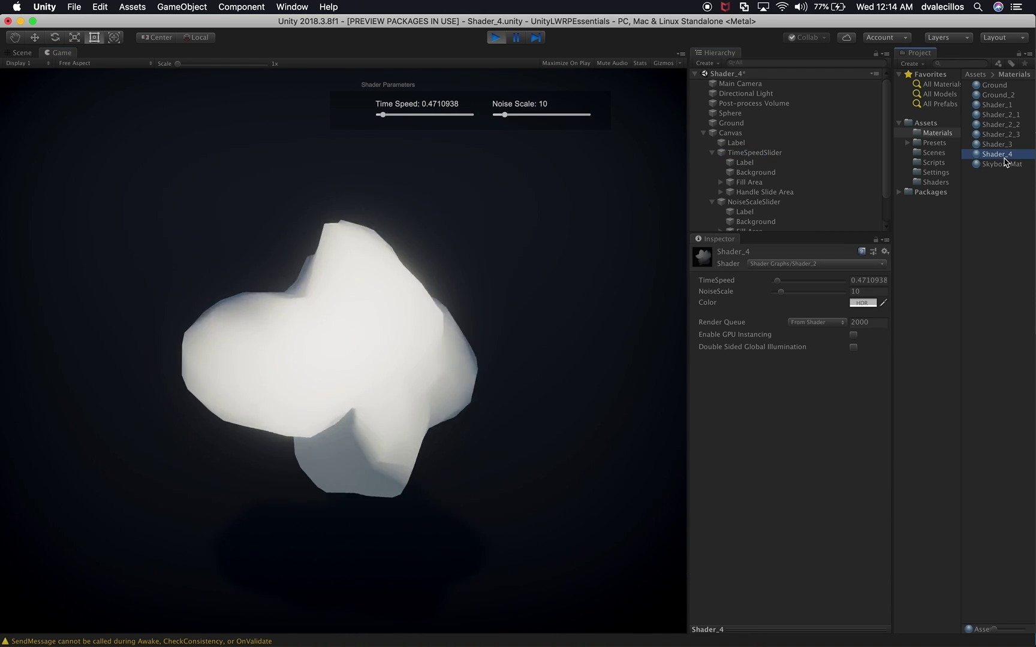
Step: Test the running sphere with Time Speed at about 3.19, 0.47 and 2.72, and raise Noise Scale to about 49.5
left_click(389, 120)
left_click_drag(381, 118, 406, 118)
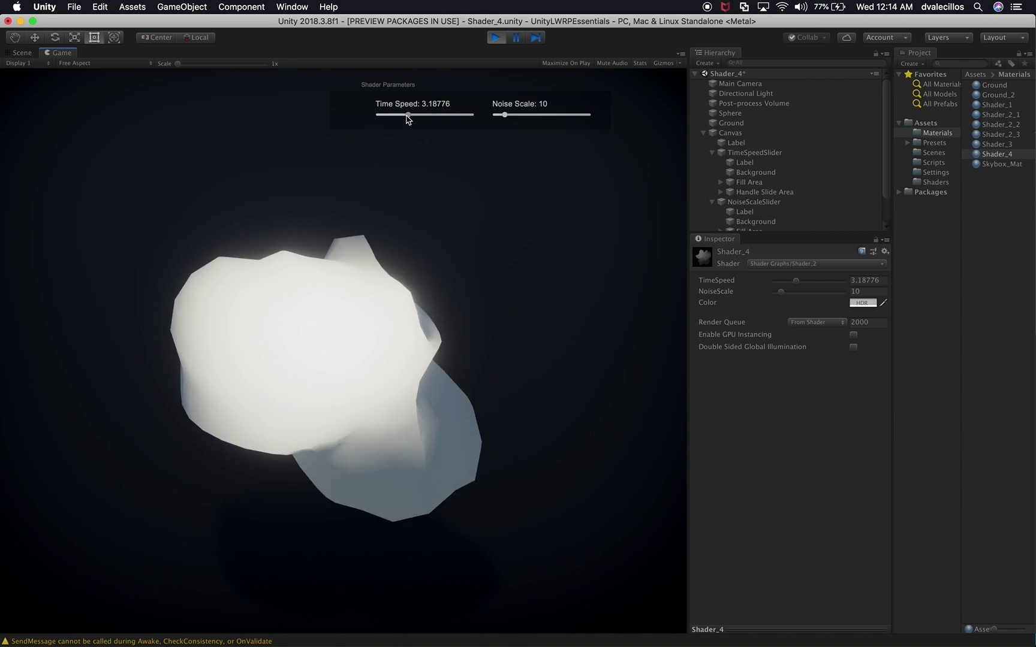
left_click_drag(406, 118, 383, 122)
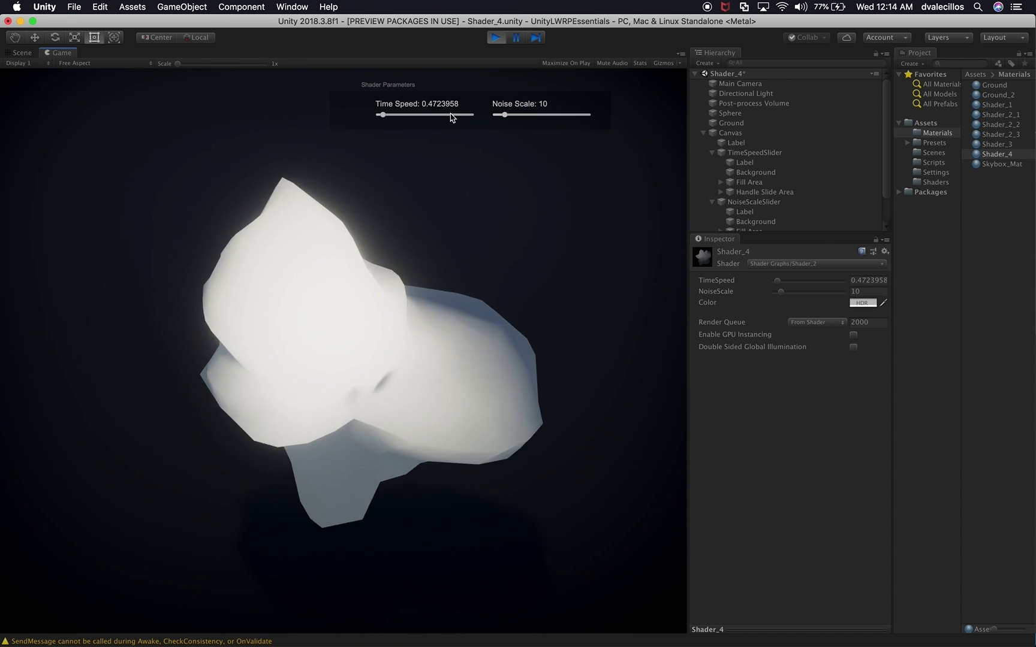
left_click_drag(382, 115, 404, 115)
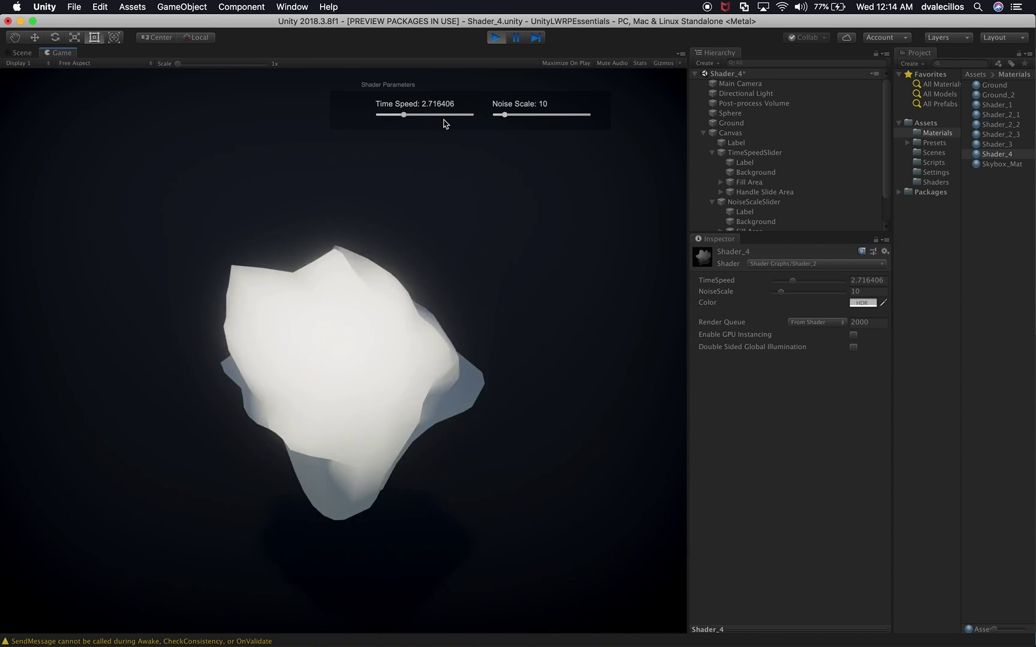
left_click_drag(505, 115, 544, 118)
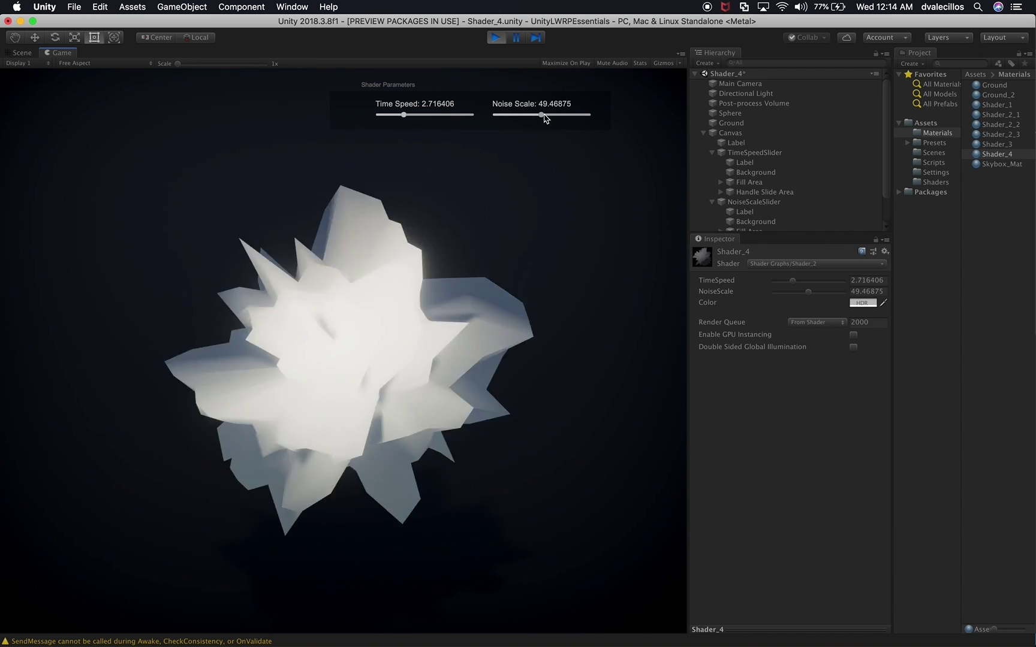
Step: Compare Time Speed at about 0.24 and 5.13 with Noise Scale lowered to about 2.9 in the running scene
left_click_drag(404, 116, 379, 120)
left_click_drag(543, 116, 501, 120)
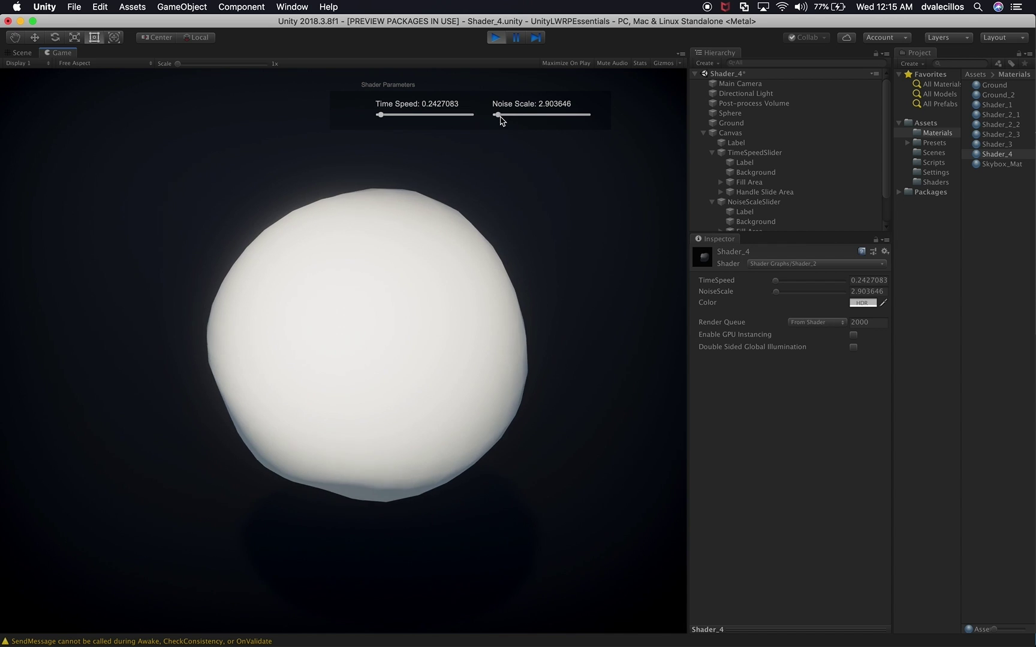
left_click_drag(381, 119, 428, 118)
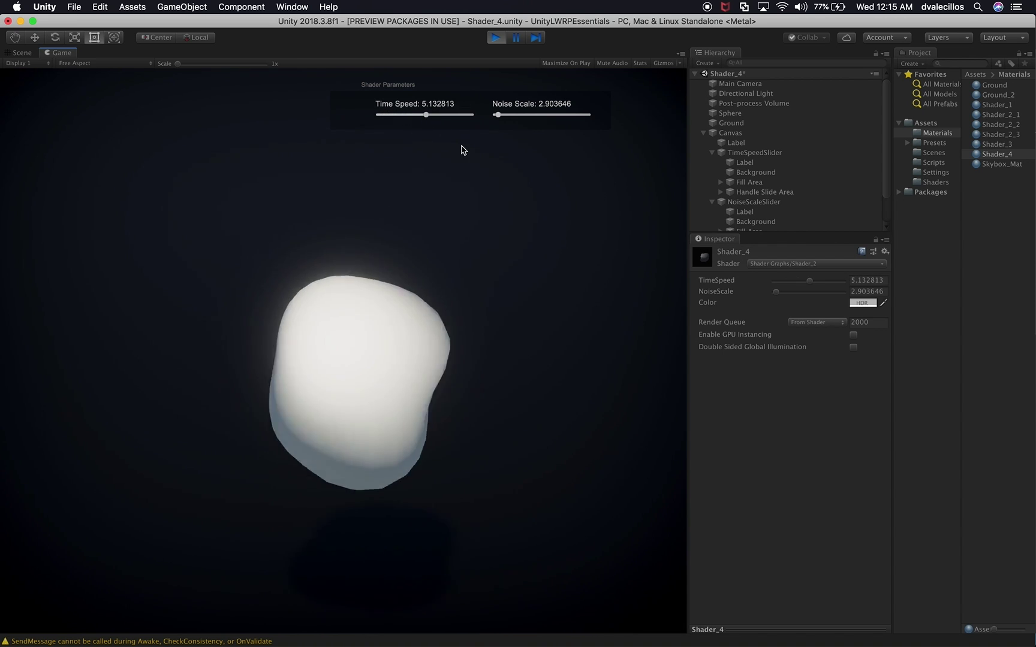
Step: Set Time Speed to about 0.46 and Noise Scale to about 23.17 with the sliders in the running scene
left_click_drag(427, 118, 381, 116)
left_click_drag(497, 118, 518, 117)
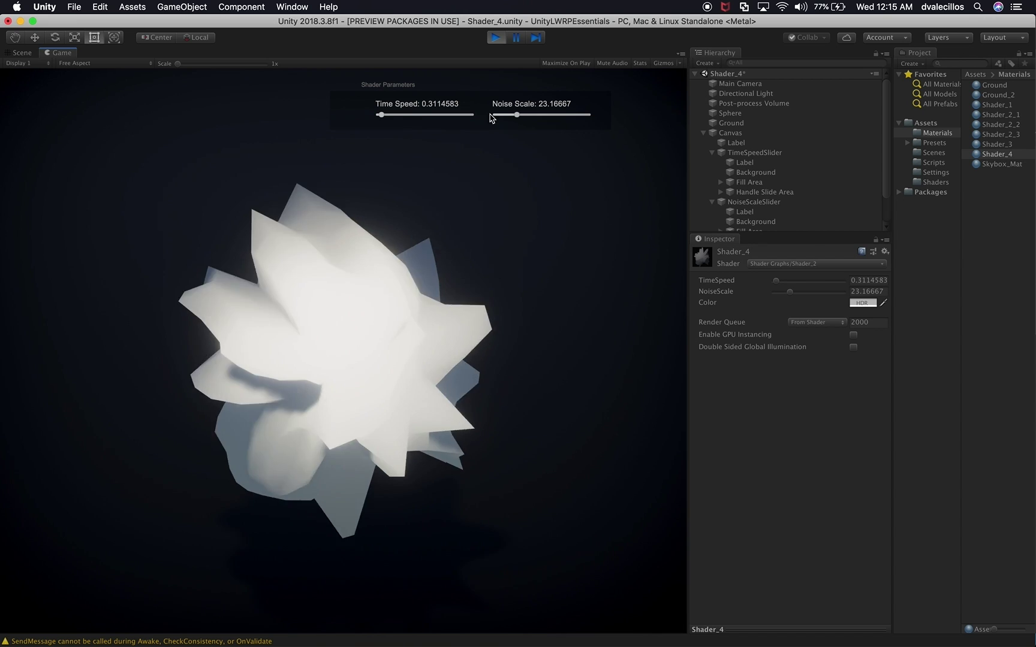
left_click_drag(384, 117, 387, 119)
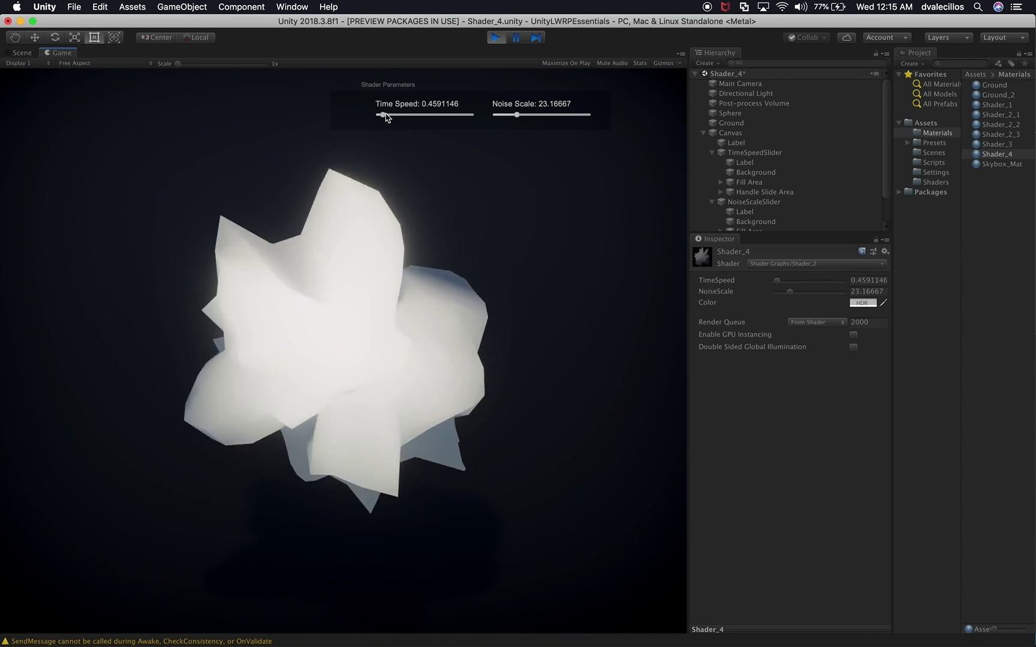